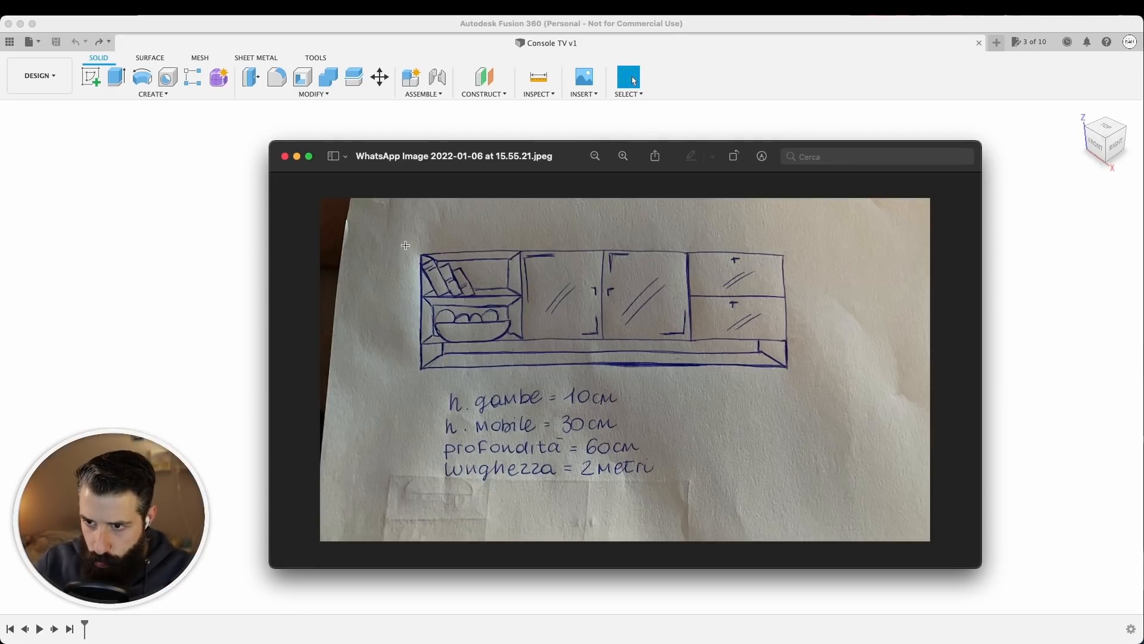
Step: Switch to Fusion 360 and sketch a center rectangle 2000 mm wide and 300 mm high at the origin on the front plane
key(super+Tab)
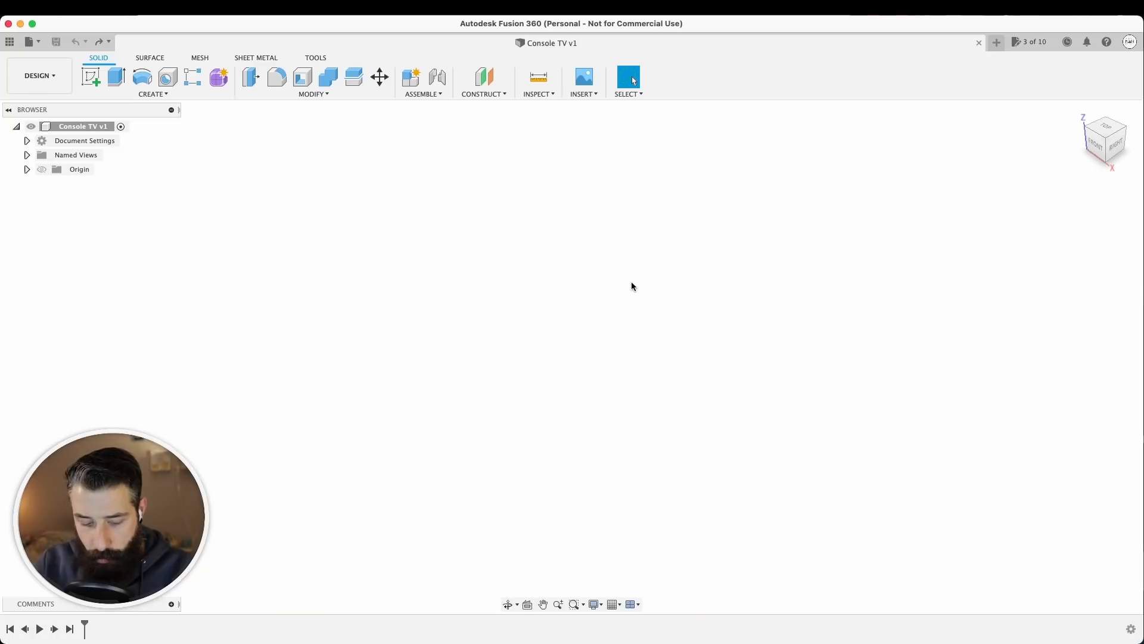
click(599, 351)
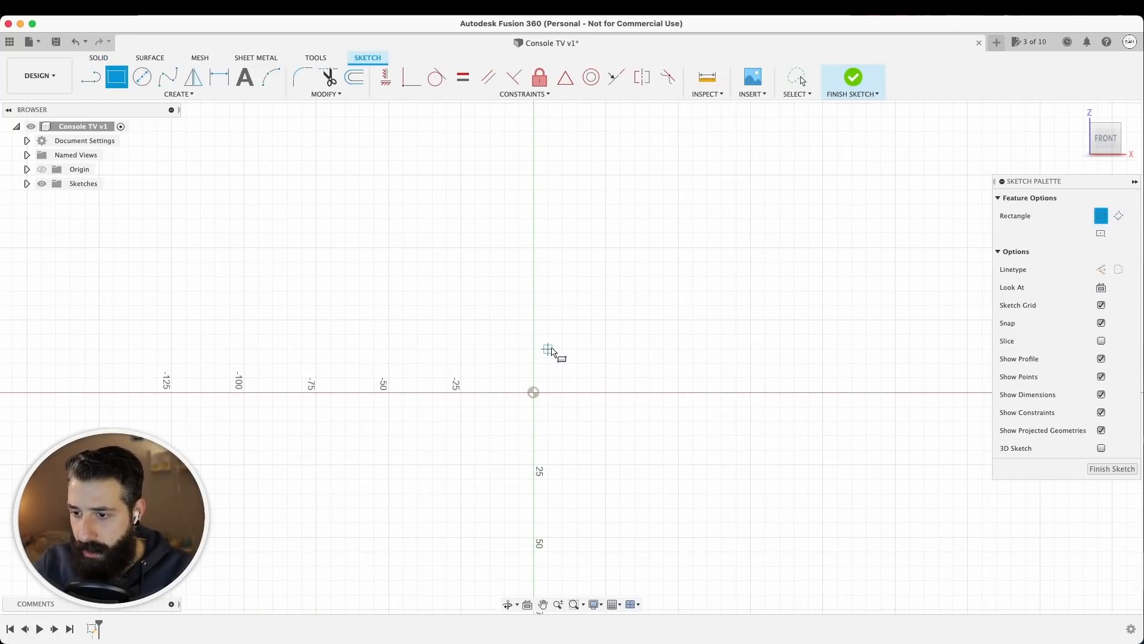
click(1101, 233)
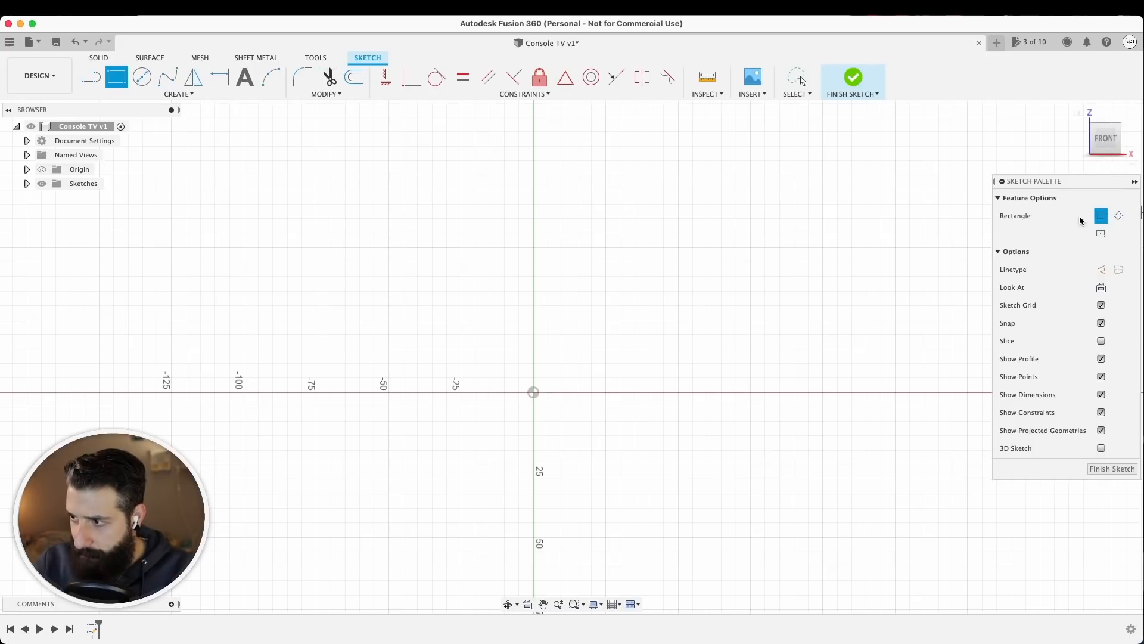
click(533, 392)
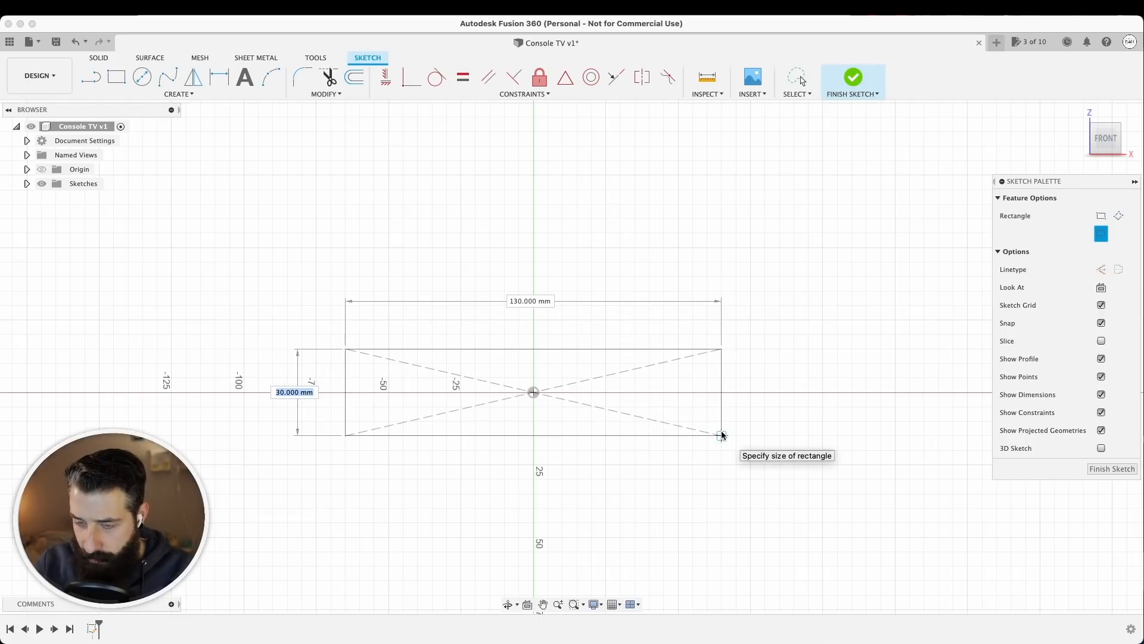
text(300)
key(Tab)
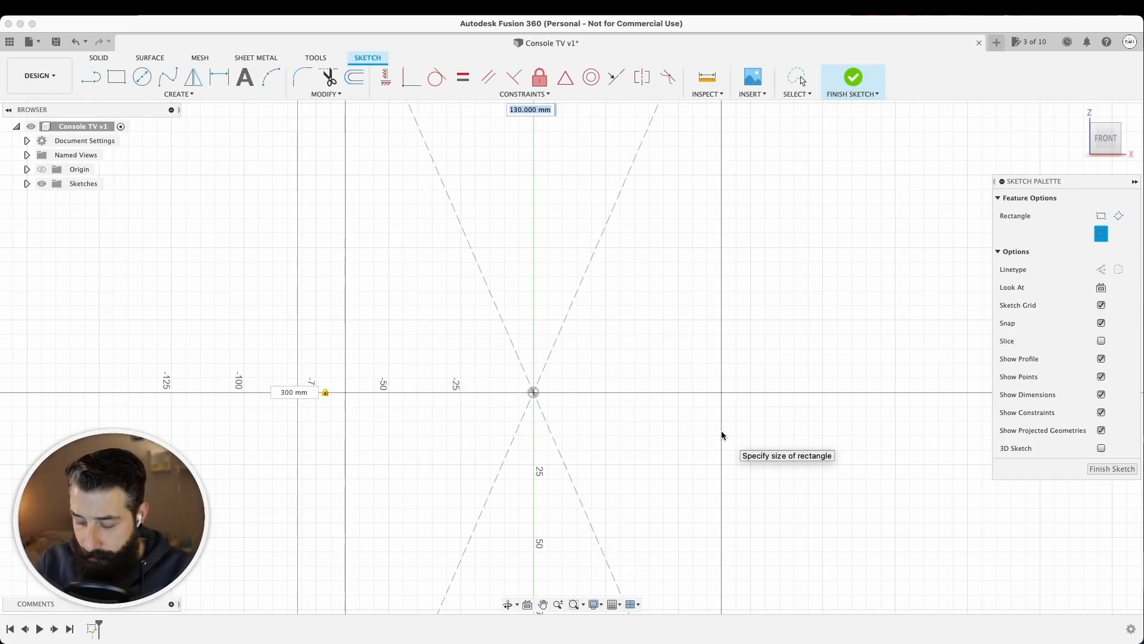
key(Return)
key(F6)
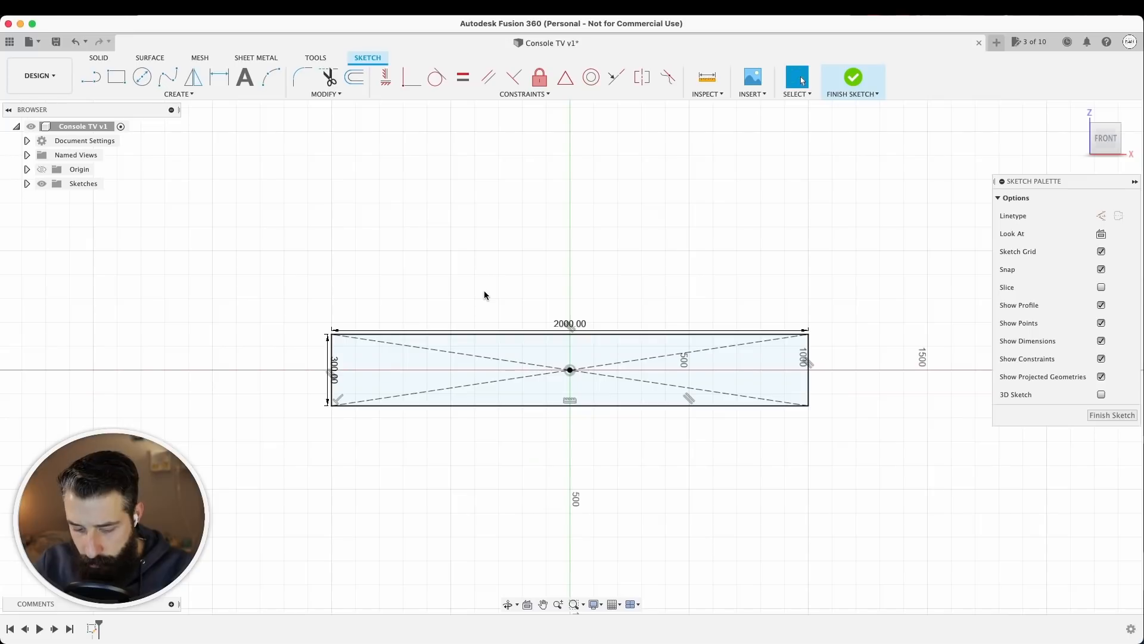
Step: Offset the rectangle 19 mm inward to define the cabinet's panel thickness
key(o)
click(500, 335)
text(19)
scroll(544, 362, up, 5)
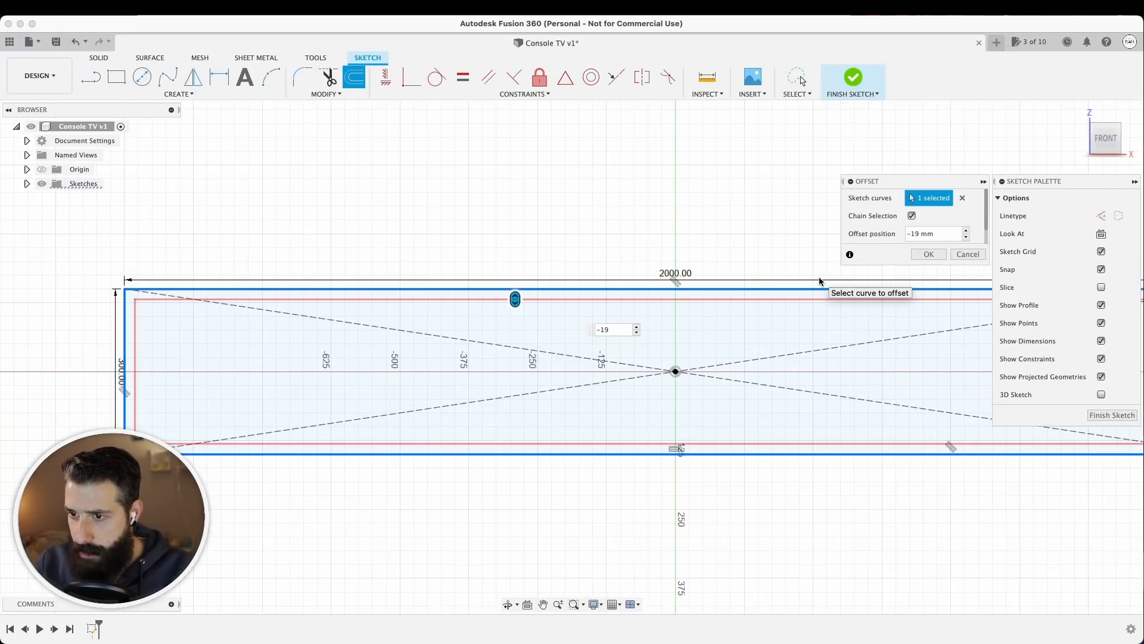
key(Return)
scroll(516, 256, down, 2)
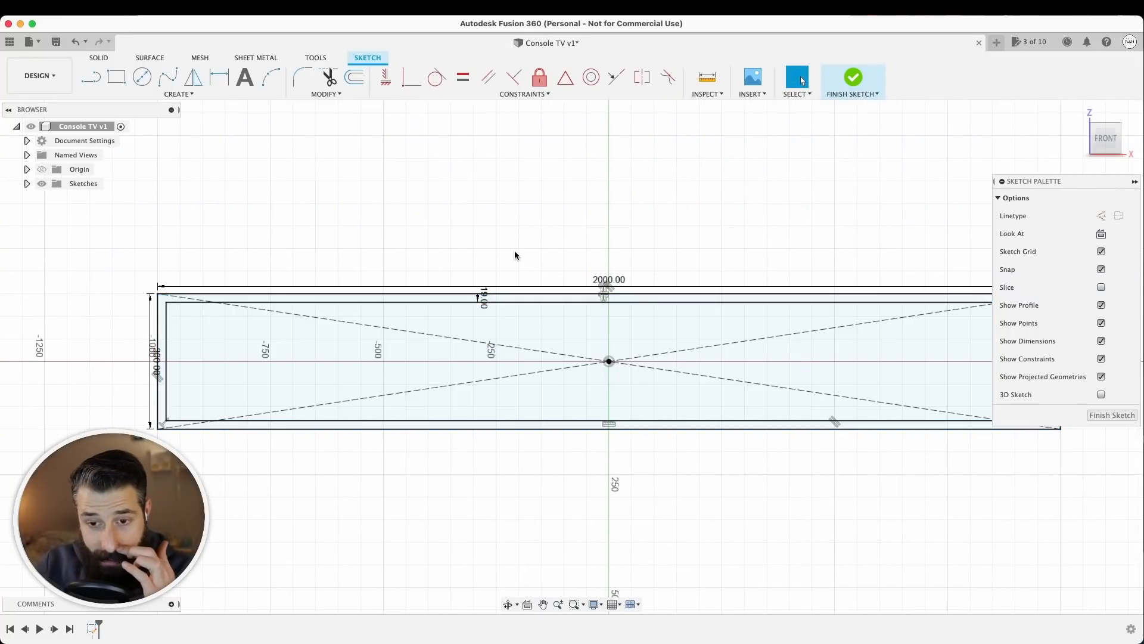
Step: Extrude the ring-shaped profile between the two rectangles 600 mm as a new body
middle_drag(421, 277, 429, 266)
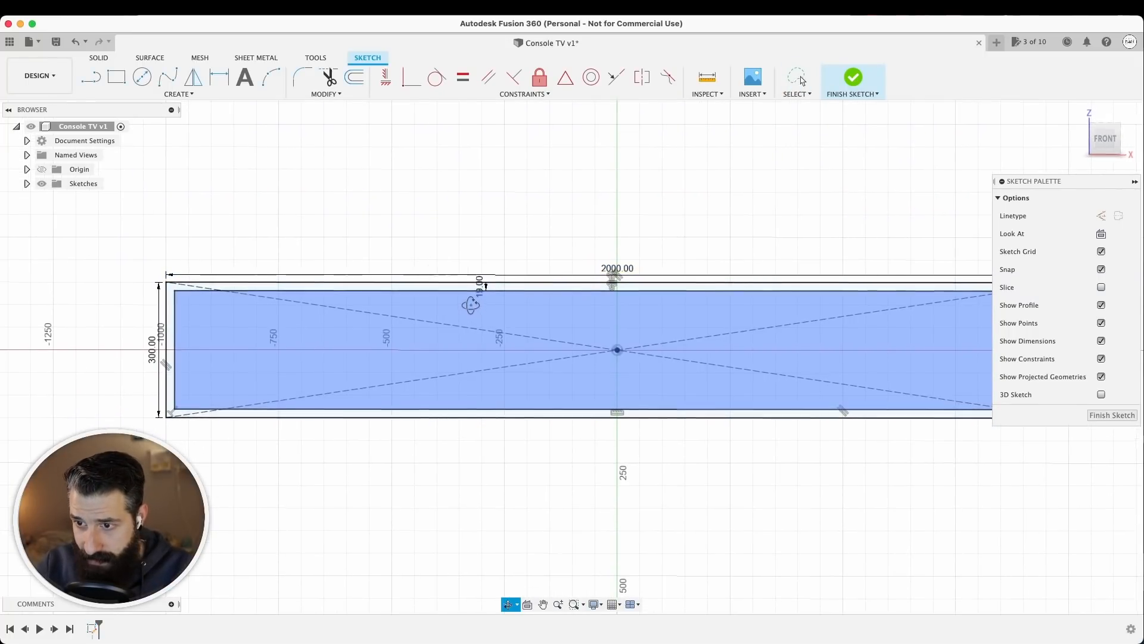
scroll(455, 288, up, 3)
scroll(458, 289, down, 2)
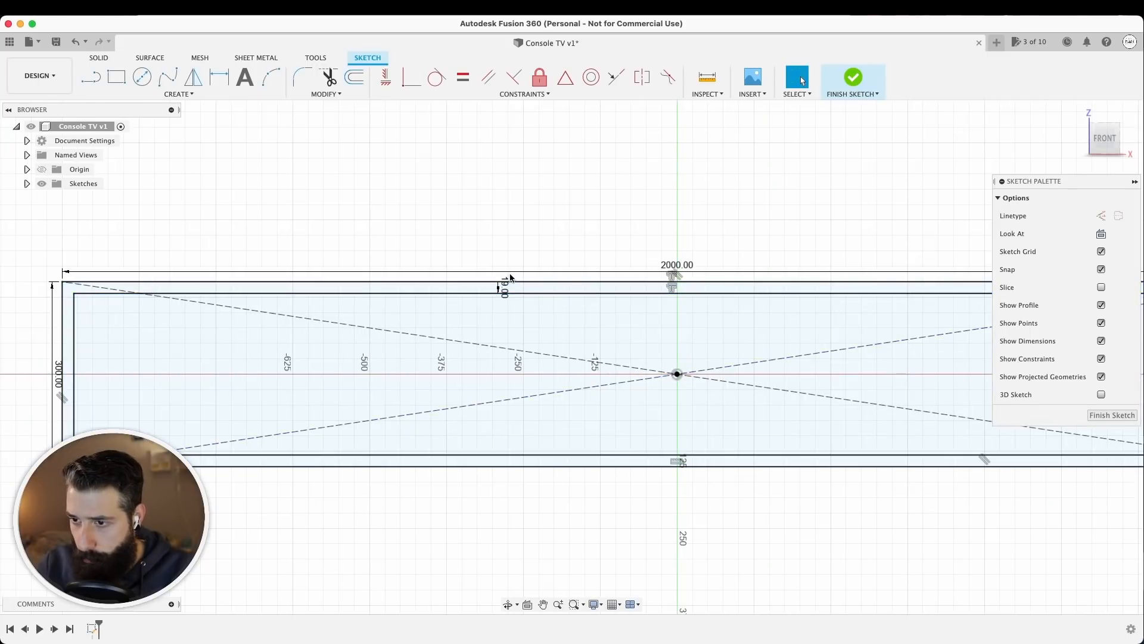
click(450, 285)
key(e)
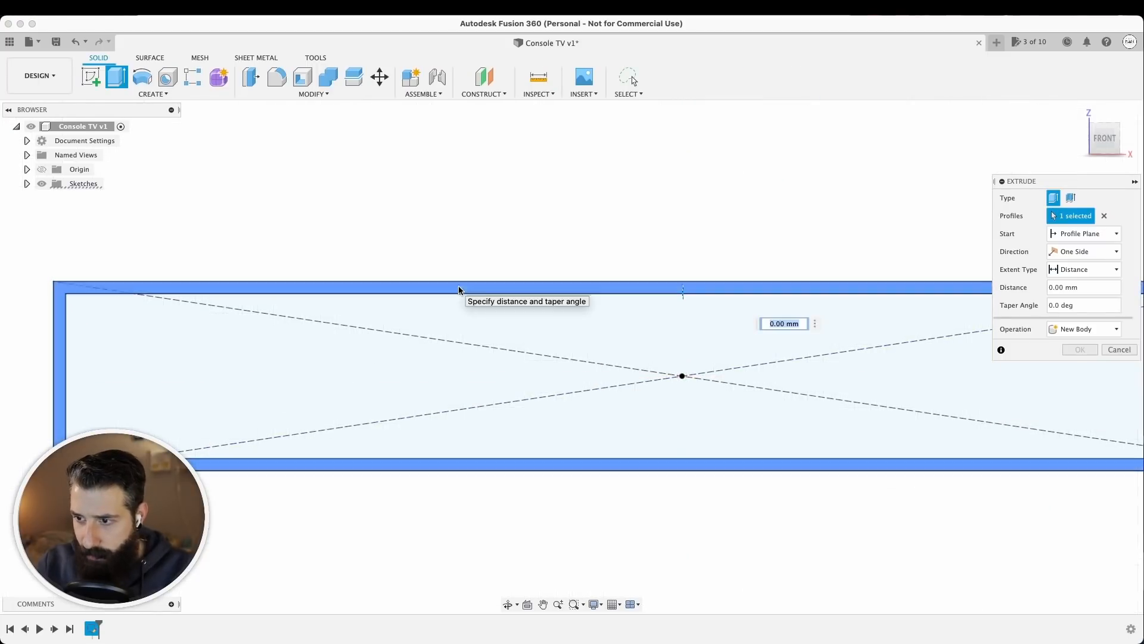
scroll(550, 320, down, 2)
text(600)
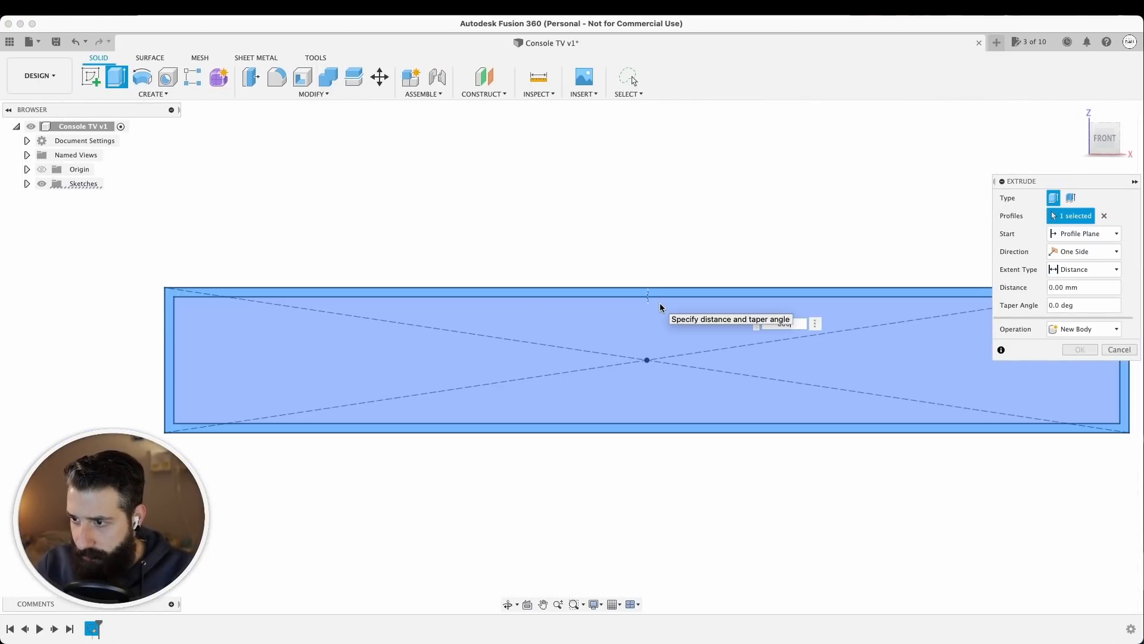
key(Return)
scroll(618, 357, down, 3)
mouse_move(618, 357)
shift+middle_down()
mouse_move(675, 373)
mouse_move(735, 350)
mouse_move(721, 332)
mouse_move(623, 358)
shift+middle_up()
Step: Check the hand-drawn reference image, and start a sketch on the cabinet's bottom face with the face outline projected into it
key(super+Tab)
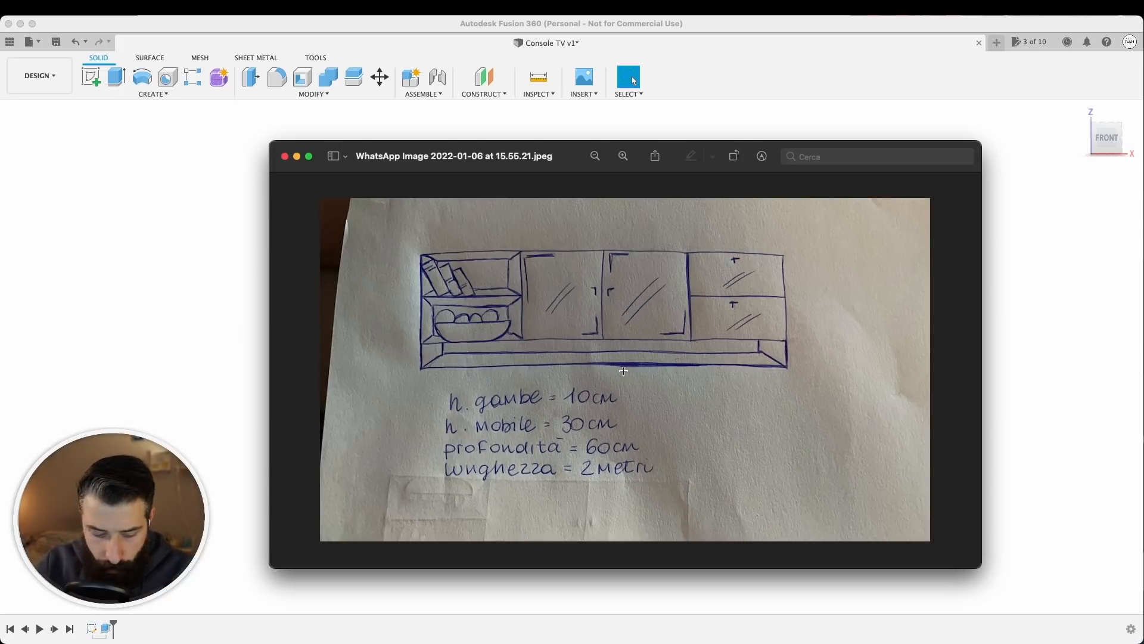
key(super+Tab)
shift+middle_drag(641, 373, 635, 355)
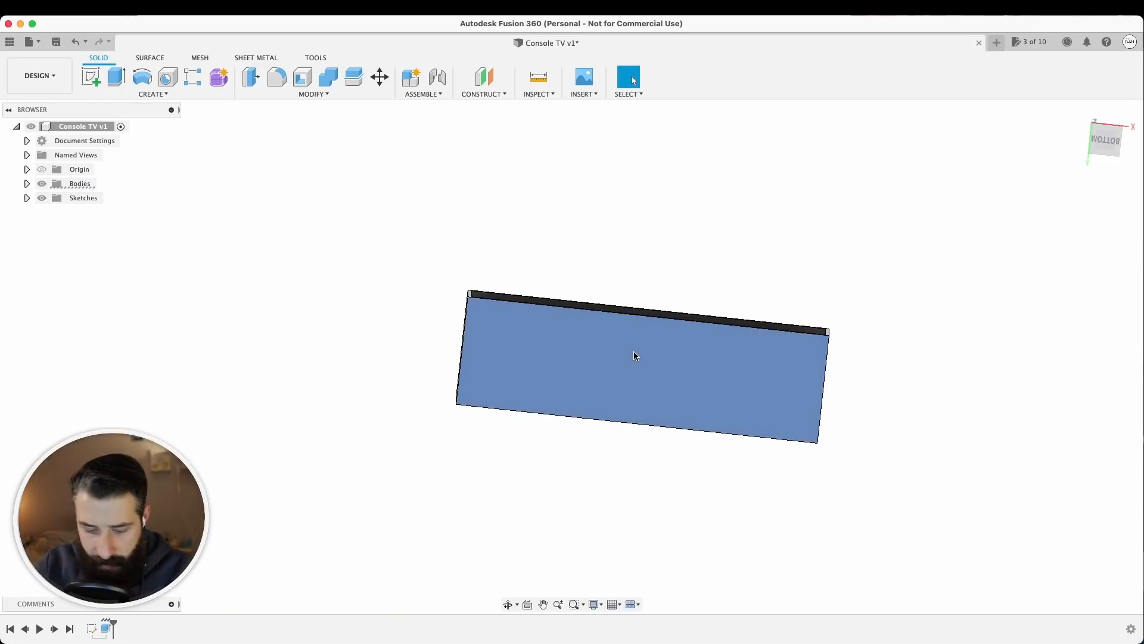
click(631, 349)
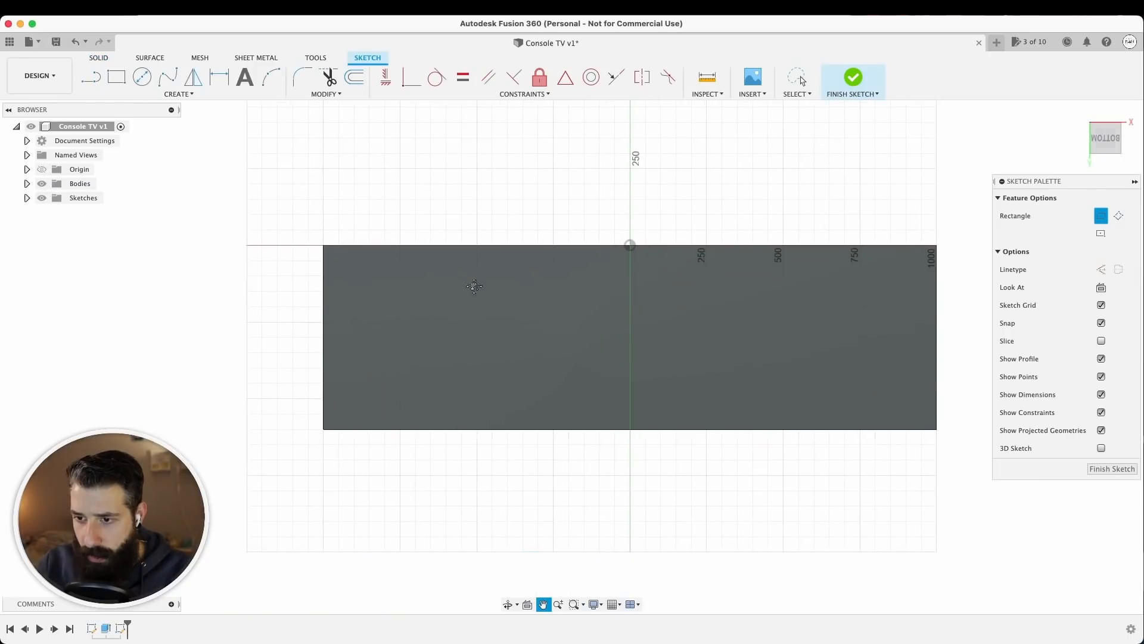
key(p)
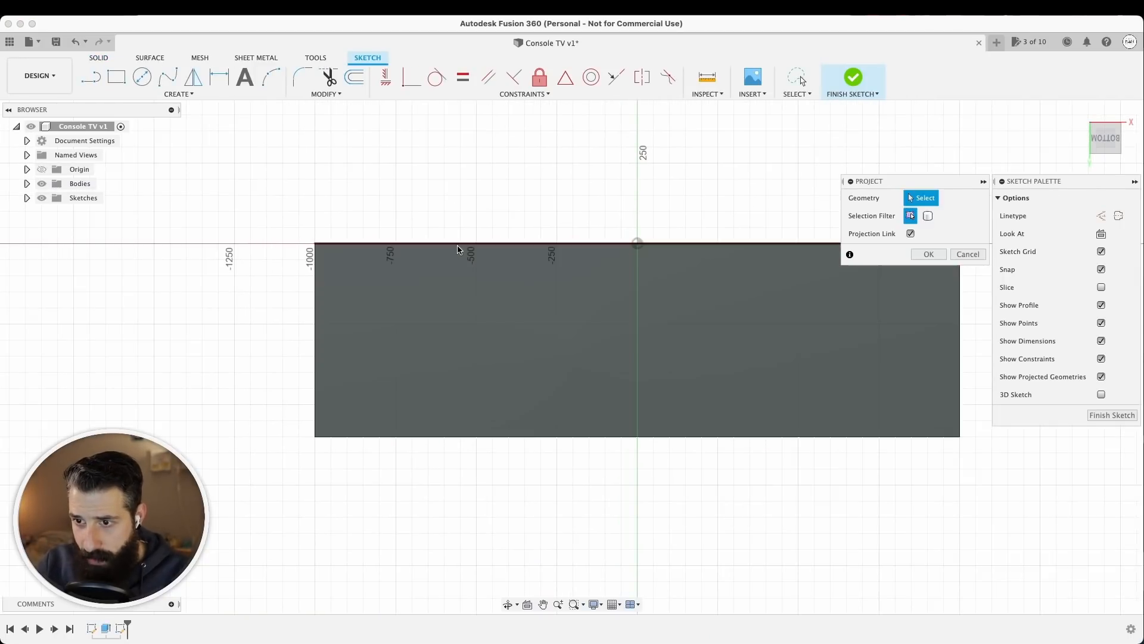
click(457, 248)
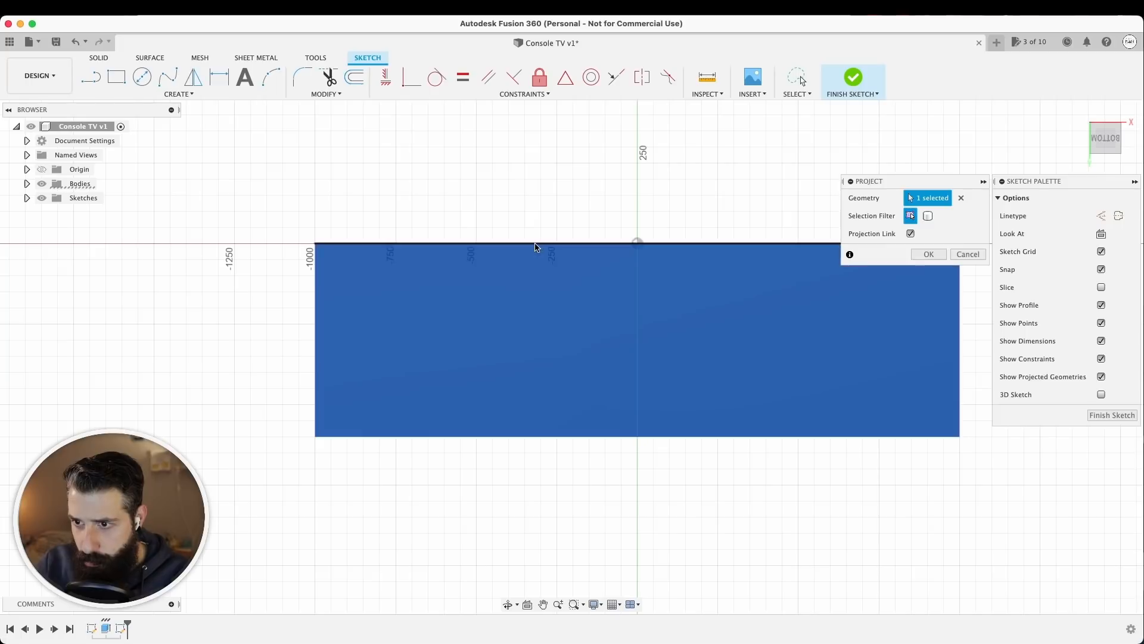
key(Return)
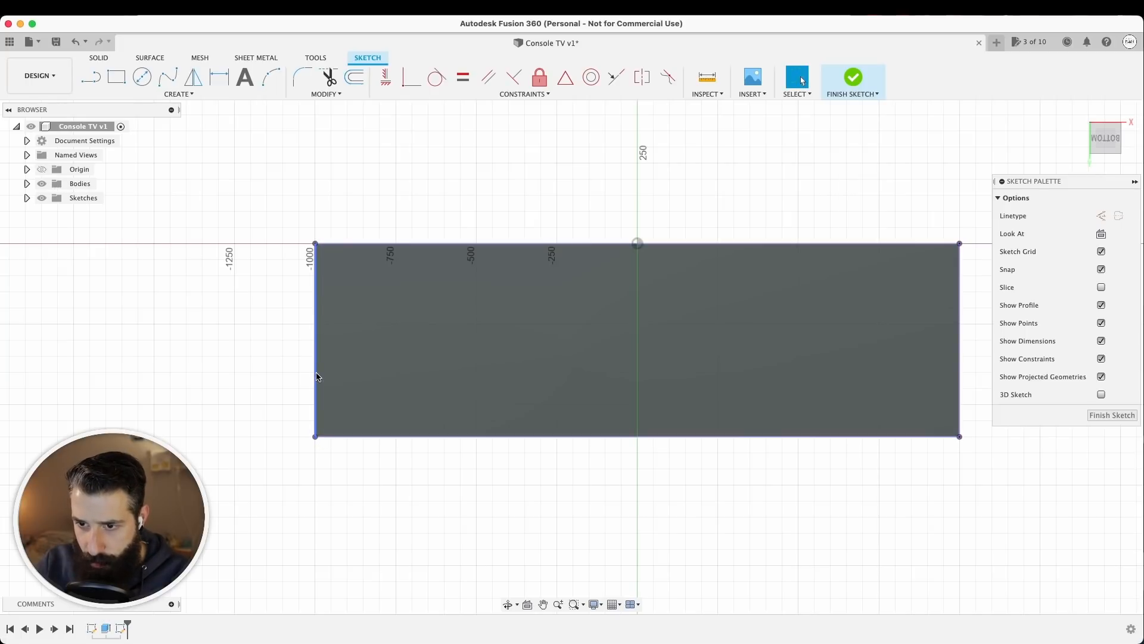
click(42, 183)
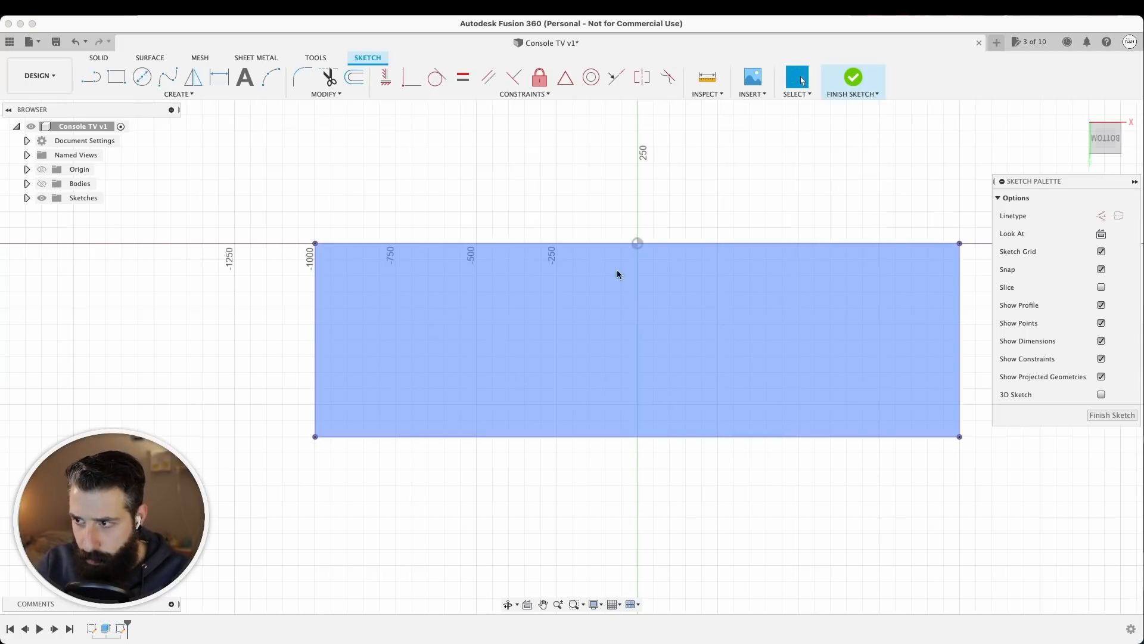
click(27, 184)
click(44, 198)
click(27, 183)
Step: Offset the projected bottom outline 20 mm inward
key(o)
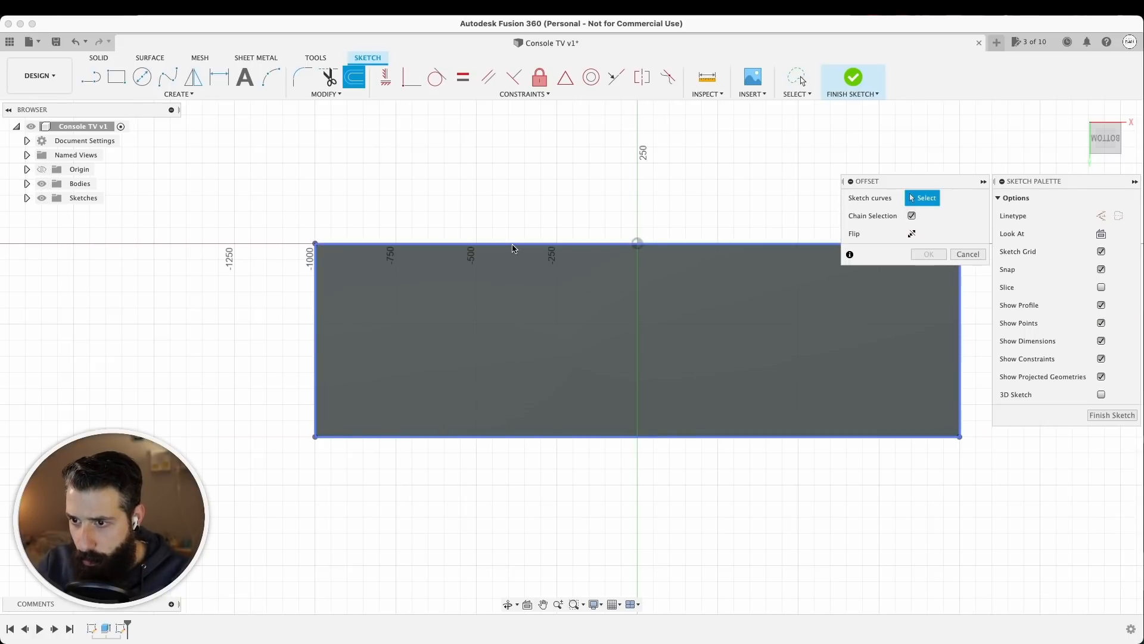
click(512, 244)
text(-)
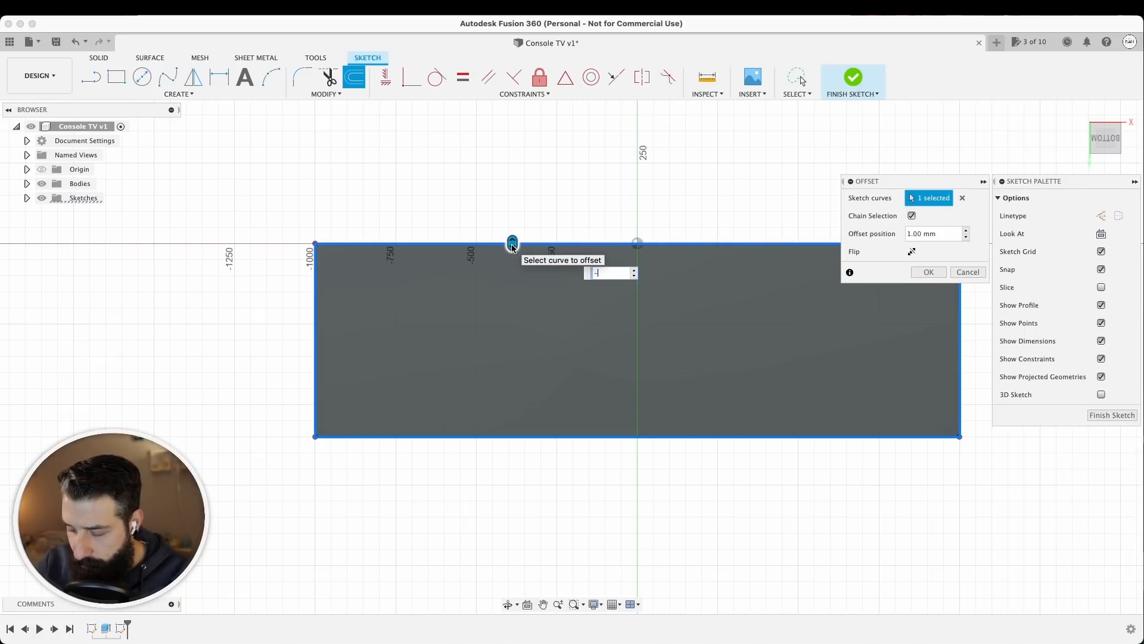
text(20)
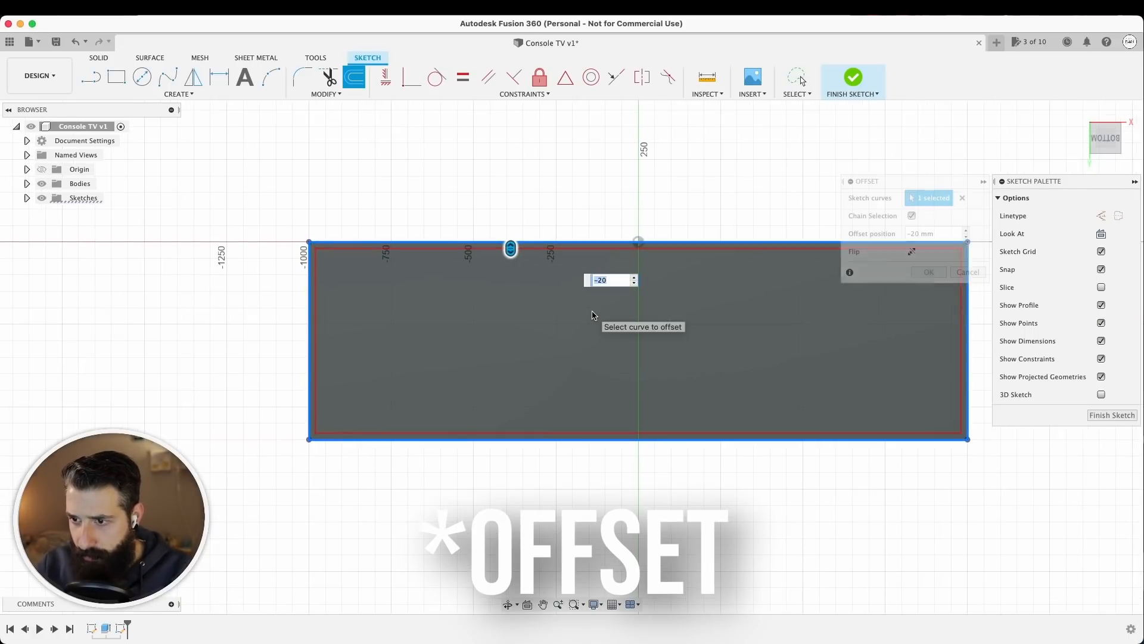
key(Return)
Step: Extrude the border profile on the cabinet's underside 20 mm as a new body
scroll(420, 292, up, 3)
key(e)
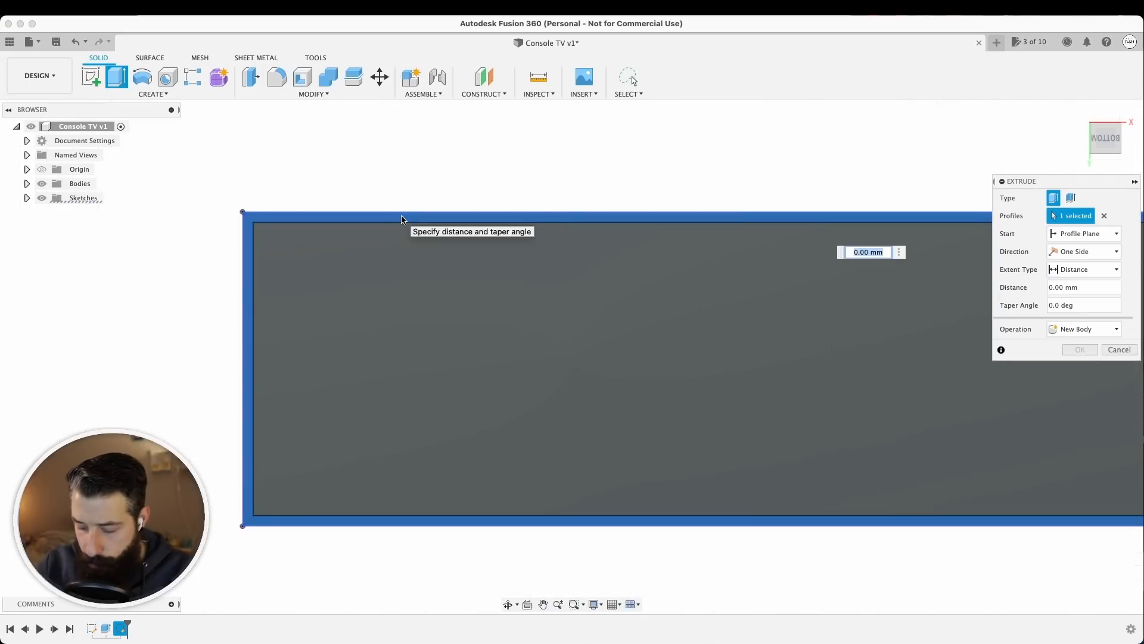
key(Return)
middle_drag(816, 285, 610, 299)
scroll(641, 309, down, 1)
middle_drag(706, 323, 774, 312)
scroll(775, 312, down, 1)
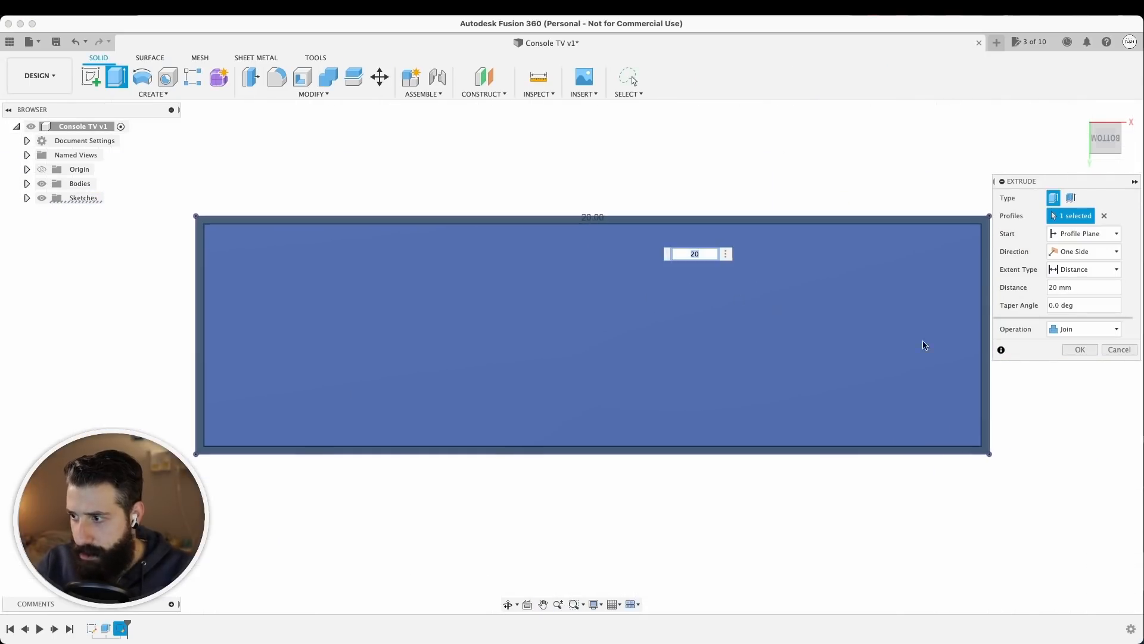
click(1081, 329)
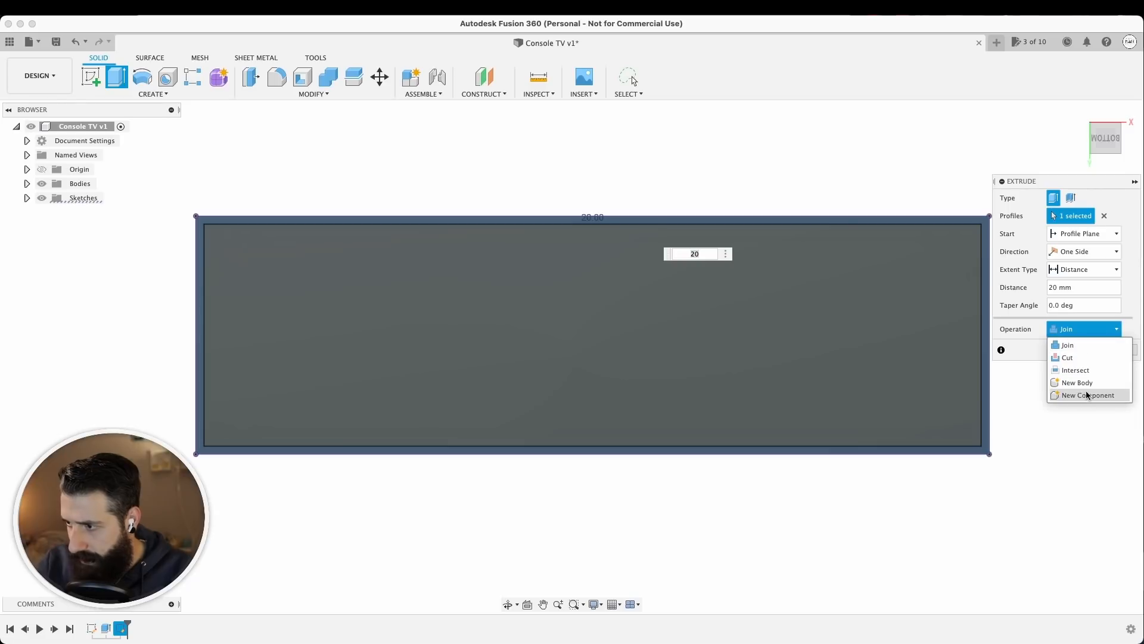
click(1076, 383)
click(1078, 350)
shift+middle_drag(855, 337, 846, 262)
Step: Duplicate the base frame body Body2 and move the copy about 150 mm away from the cabinet, below the original
click(27, 183)
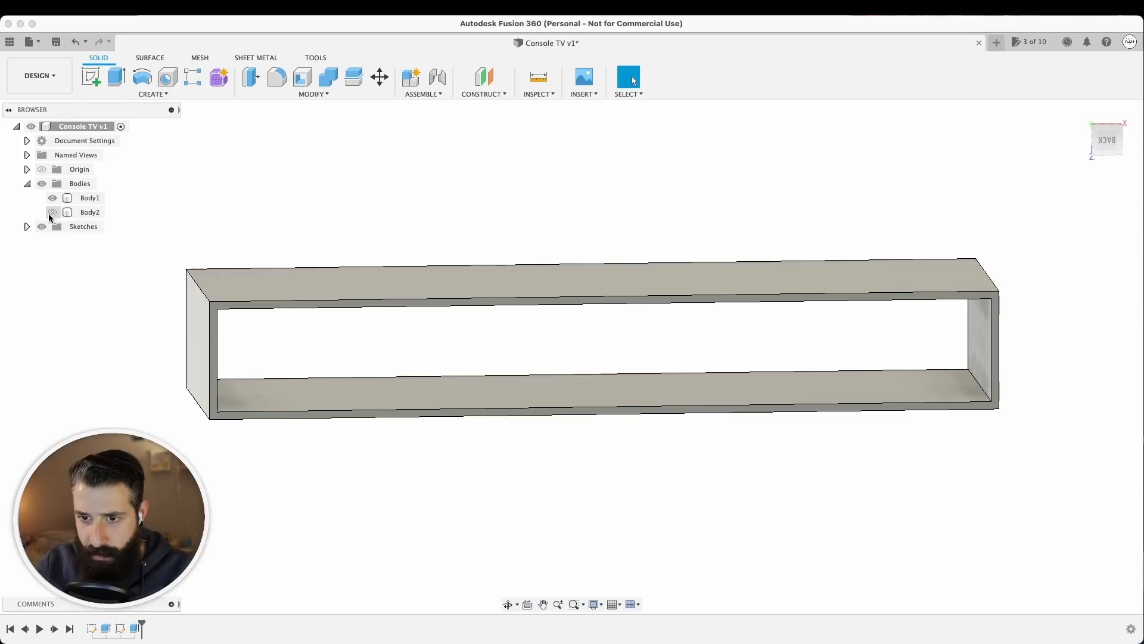
scroll(268, 289, up, 3)
click(96, 212)
key(super+c)
key(super+v)
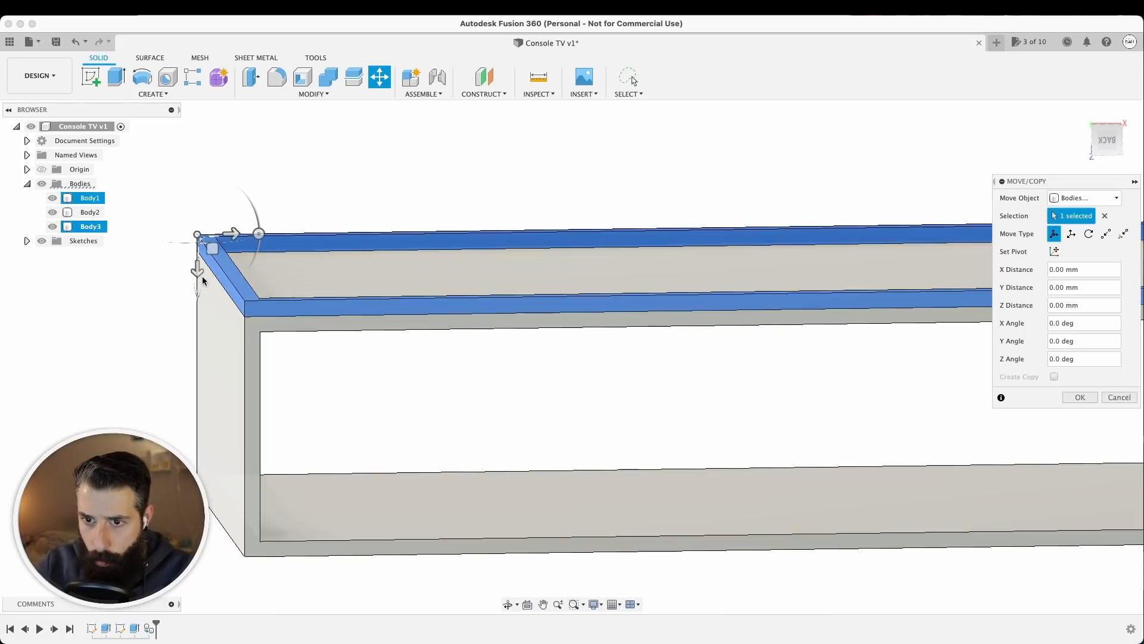
drag(197, 256, 203, 232)
text(-100)
key(Return)
key(Return)
Step: Measure the distance from the cabinet's bottom corner to the outer corner of the copied frame
key(i)
click(244, 317)
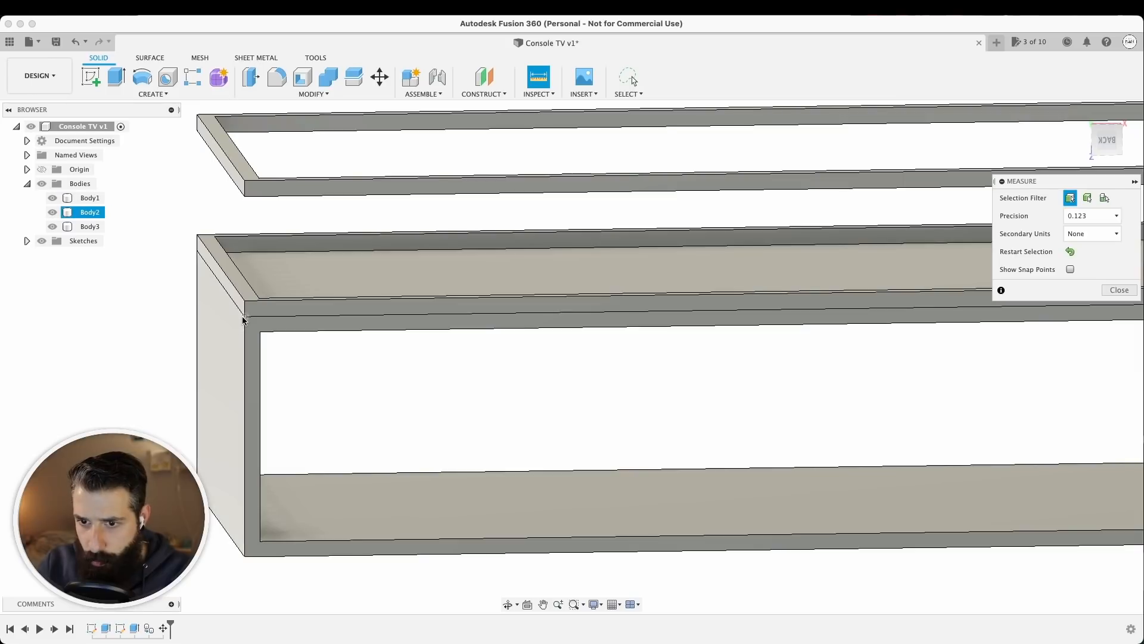
click(245, 181)
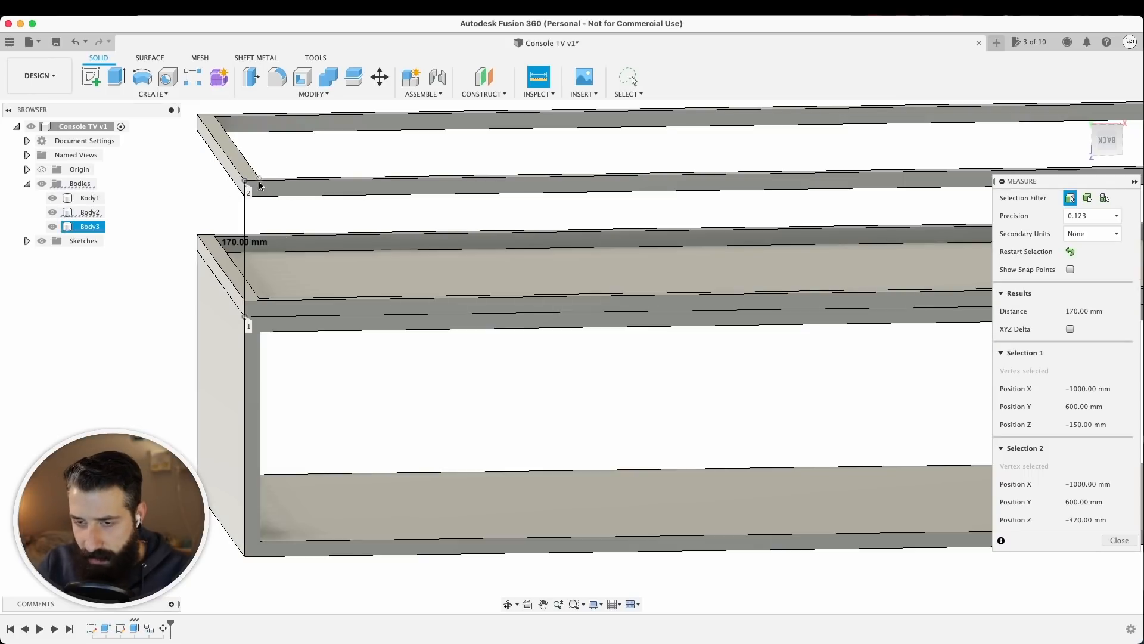
key(Escape)
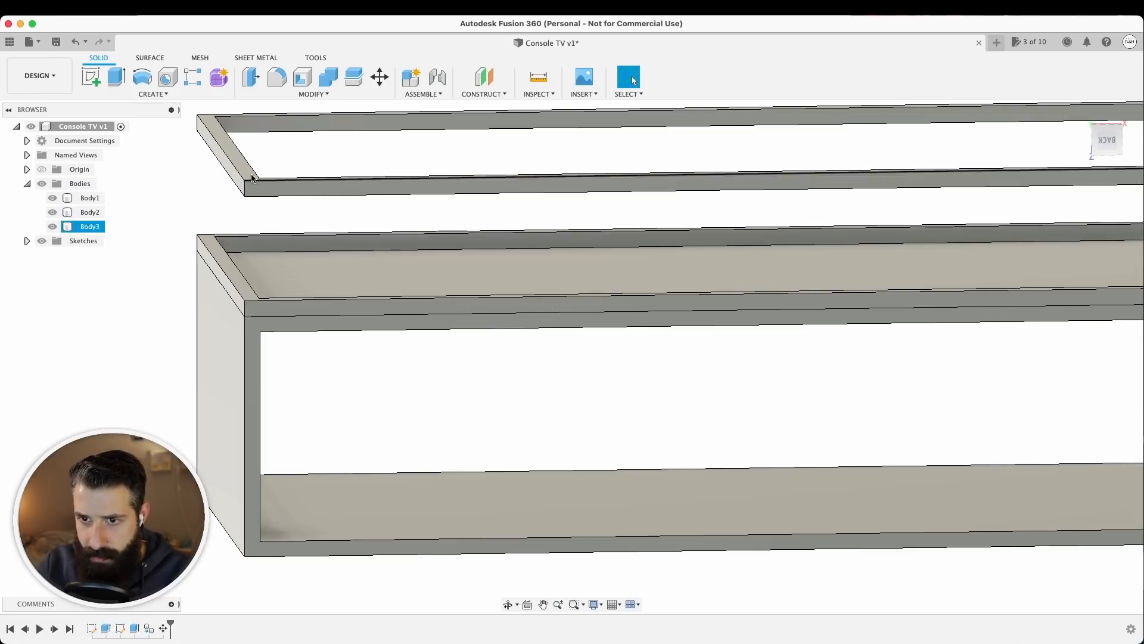
Step: Move the copied frame Body3 70 mm back toward the cabinet and measure its outer corner's distance from the cabinet's bottom corner
click(101, 226)
text(m)
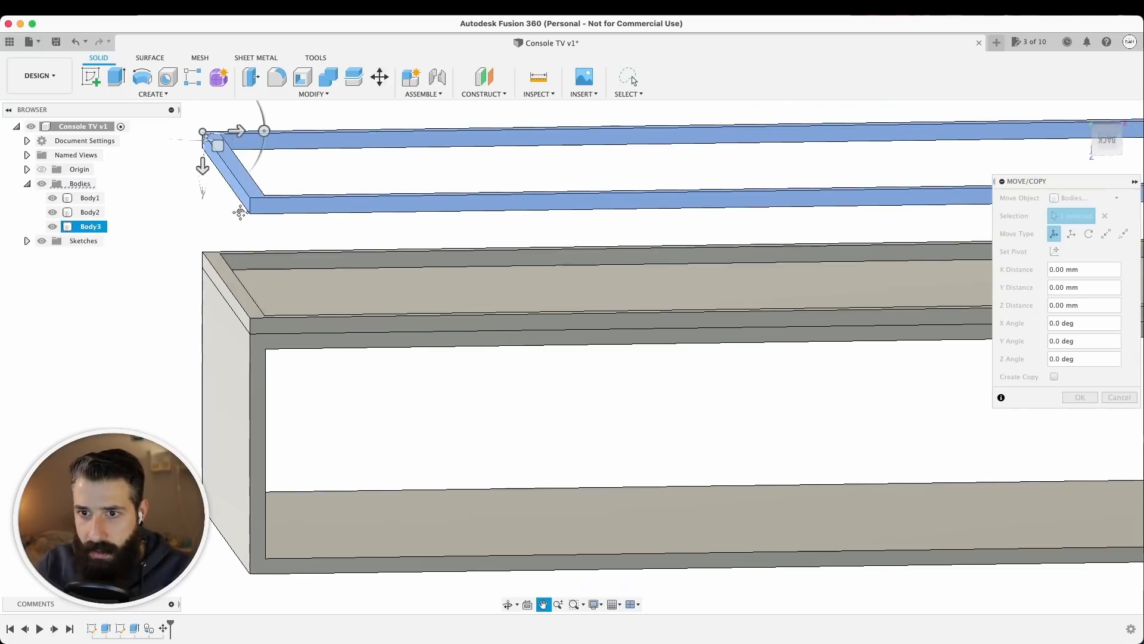
text(70)
key(Return)
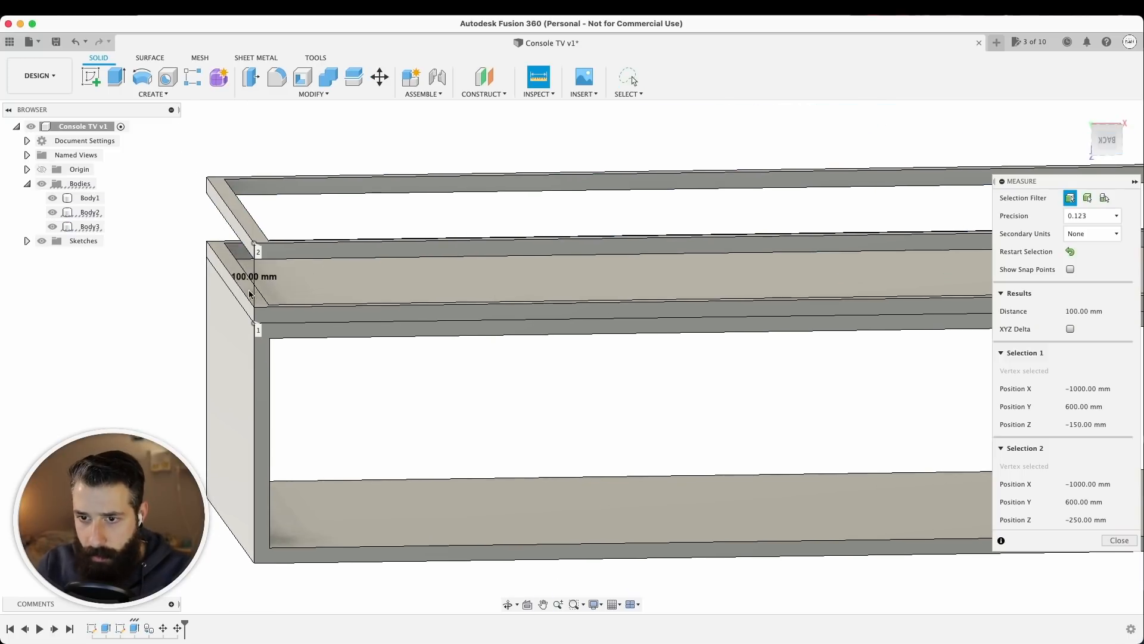
key(Escape)
Step: Measure the gap between the facing corners of the two base frames
click(274, 268)
scroll(334, 268, up, 2)
shift+middle_drag(334, 268, 230, 294)
key(i)
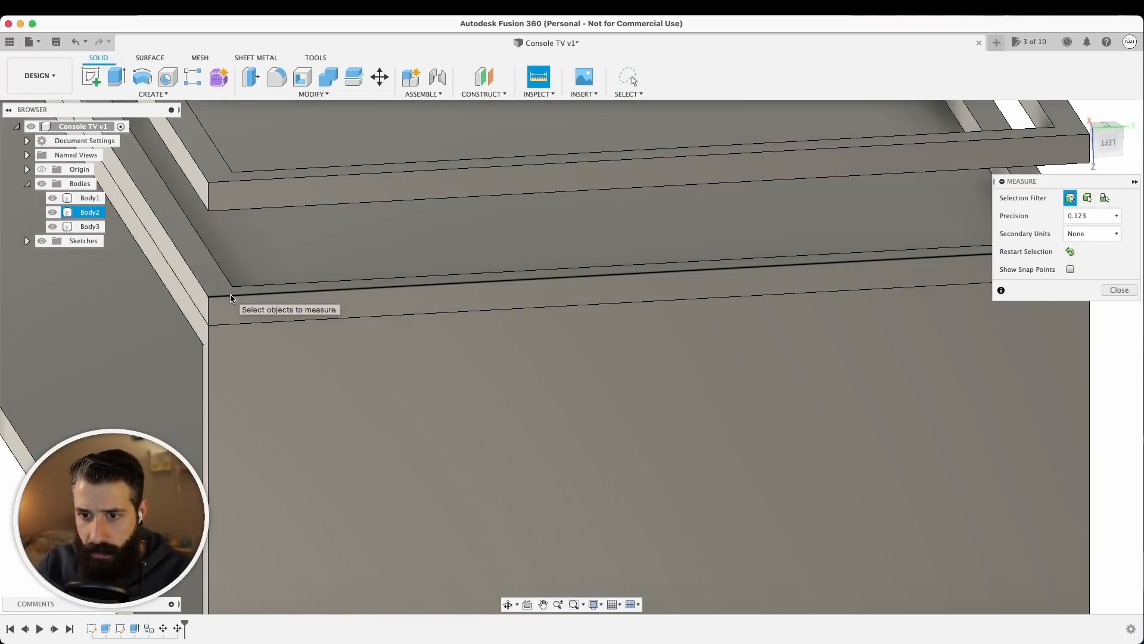
click(230, 295)
click(237, 213)
key(Escape)
Step: Hide Body3 and sketch a square on Body2's exposed face, spanning from the frame's outer corner to its inner corner
key(v)
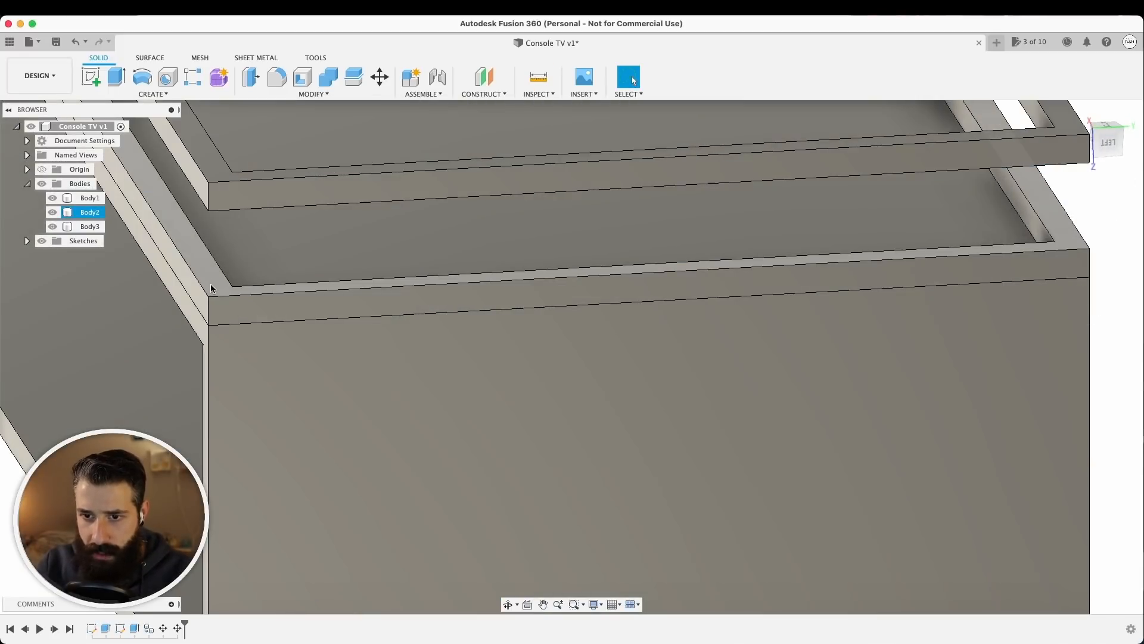
click(223, 280)
click(217, 286)
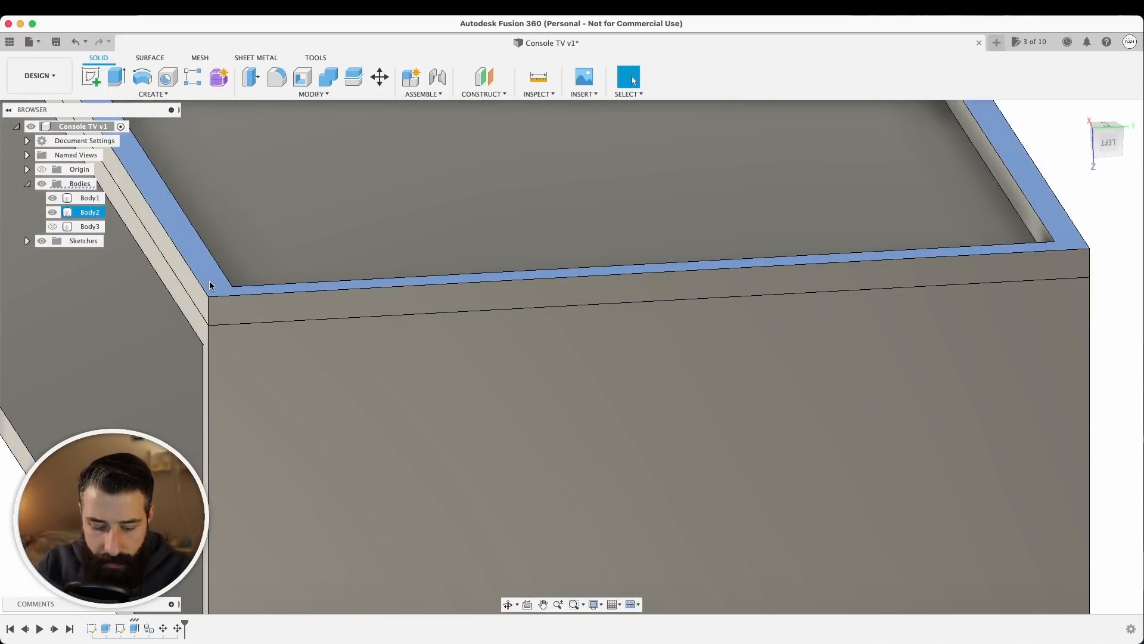
key(r)
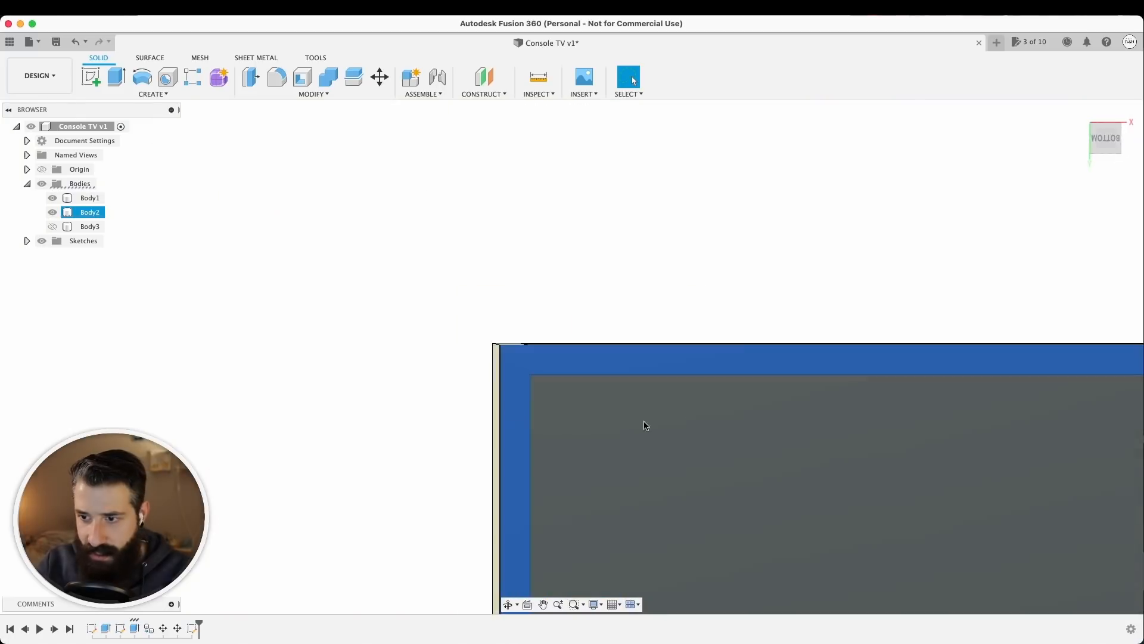
scroll(525, 366, up, 5)
click(379, 299)
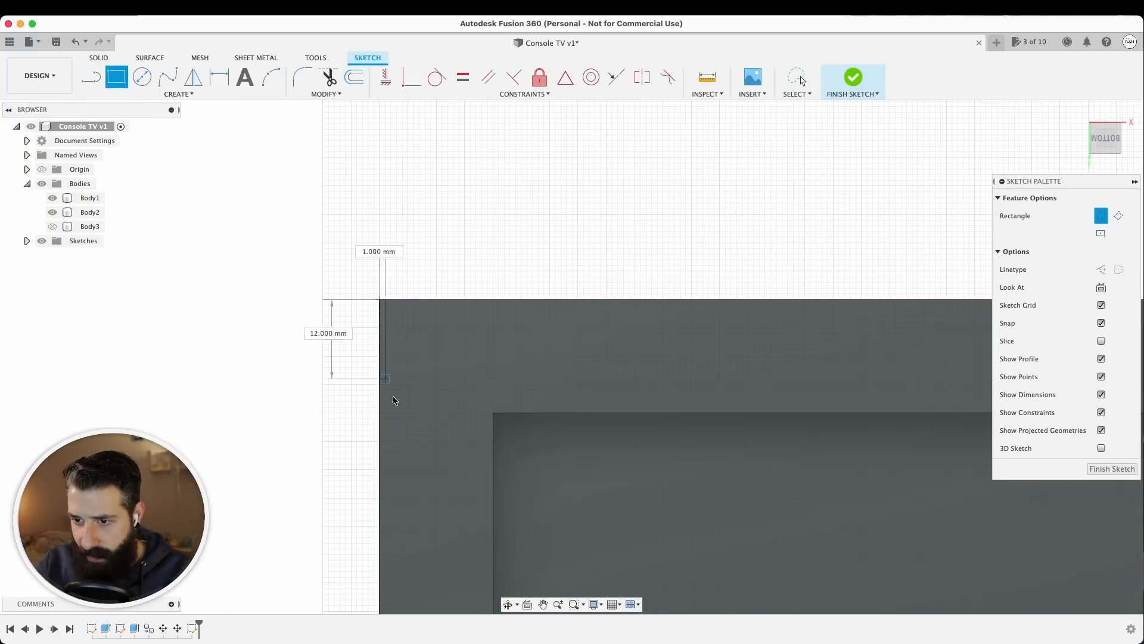
click(494, 413)
key(Escape)
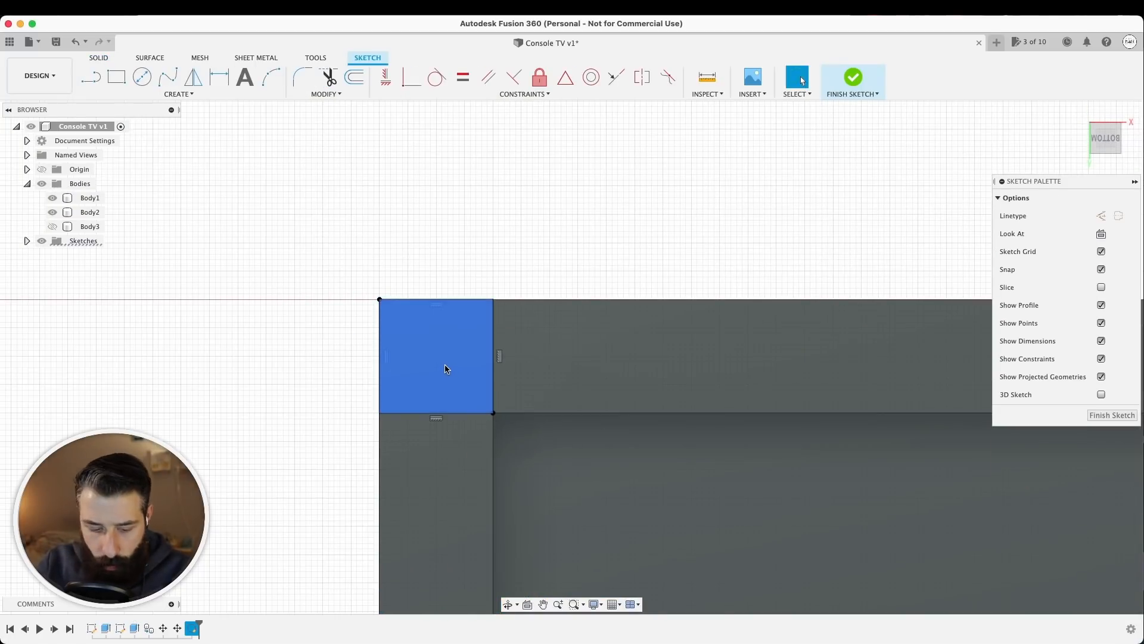
Step: Try extruding the corner square into a post joined to Body2 and show Body3 to check the fit
text(e5)
key(Return)
shift+middle_drag(609, 291, 421, 347)
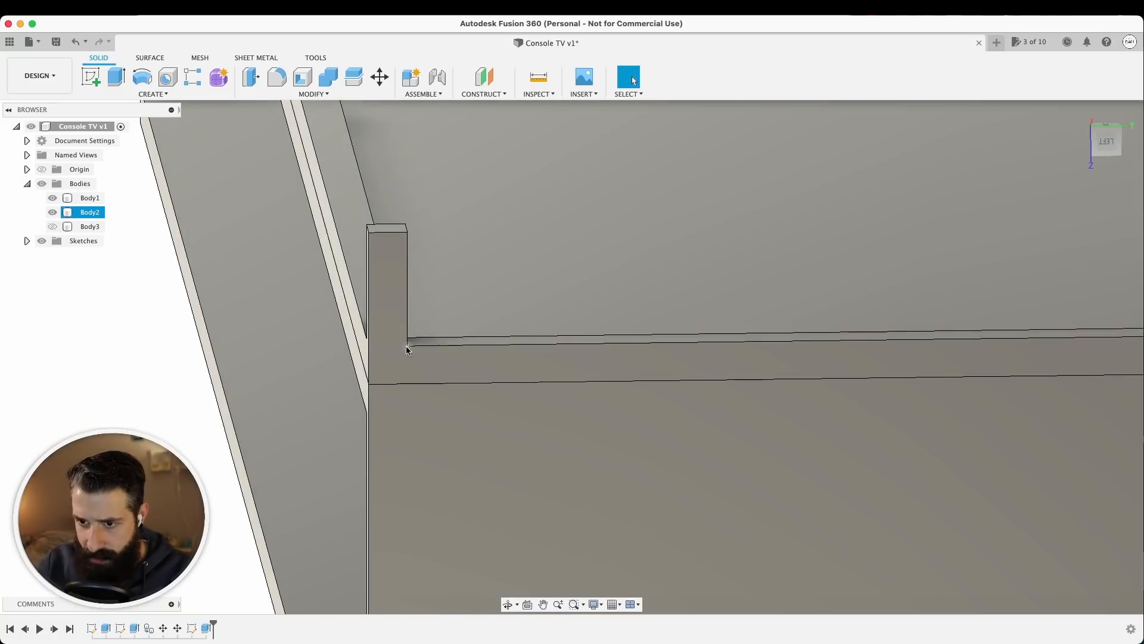
click(53, 226)
scroll(411, 280, down, 3)
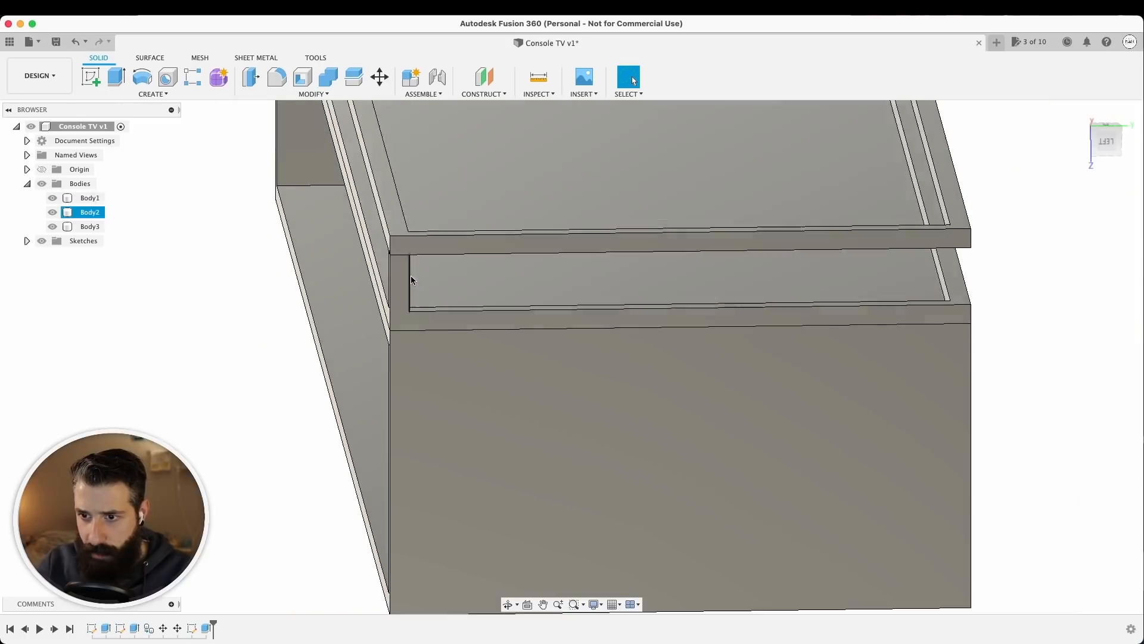
scroll(412, 280, down, 3)
click(53, 226)
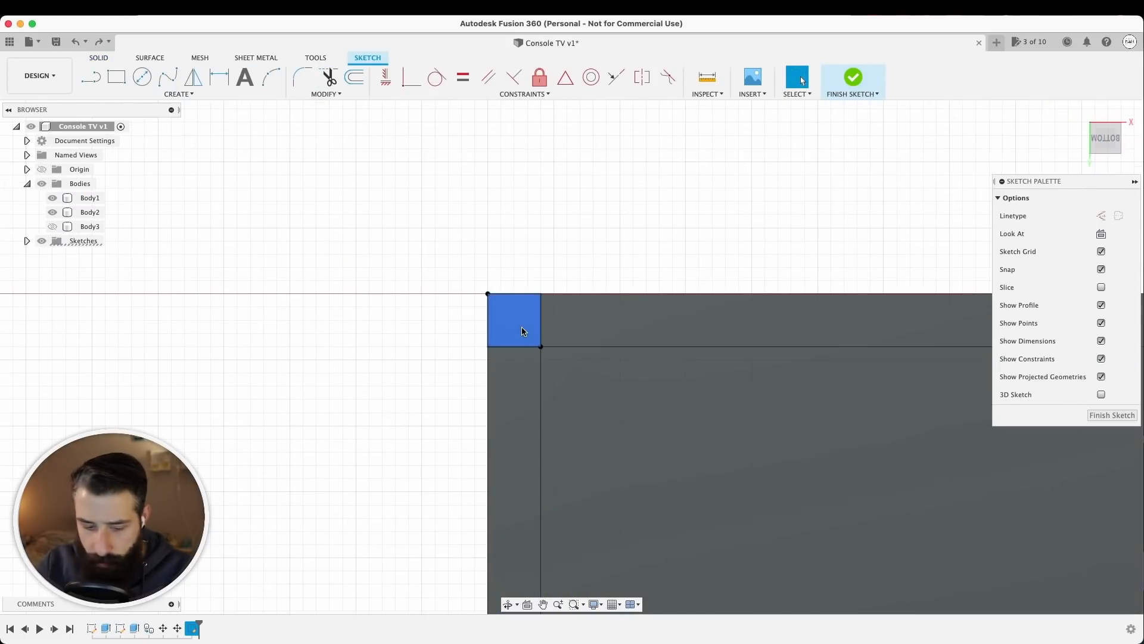
Step: Extrude the corner square 60 mm as a new body to form the corner post
key(e)
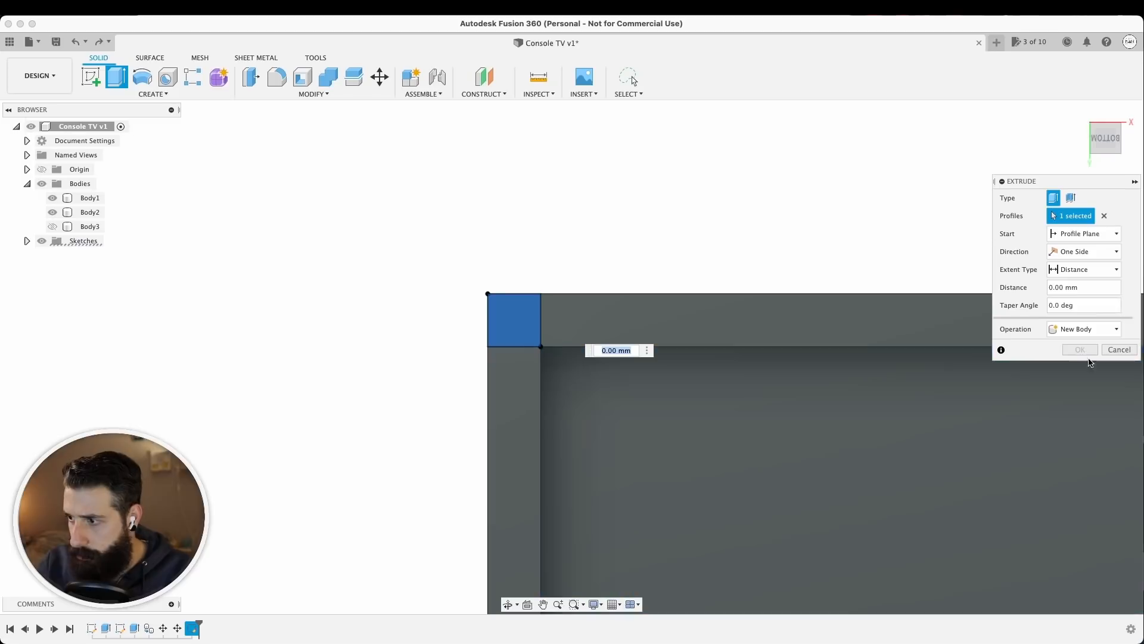
click(1083, 329)
text(e)
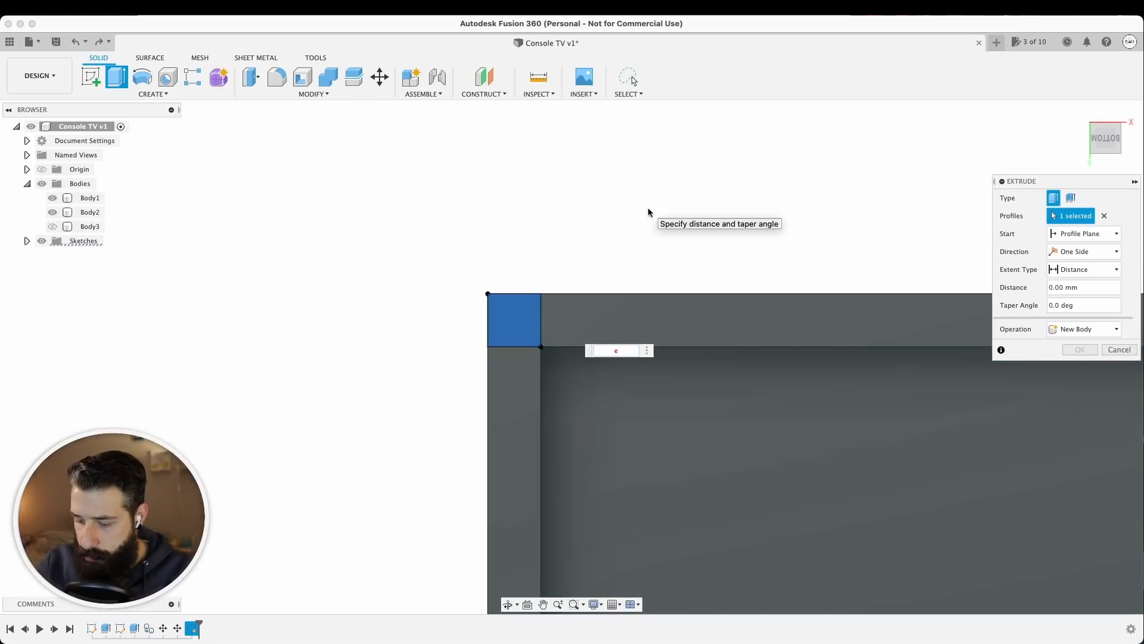
text(0)
click(1083, 329)
click(1080, 383)
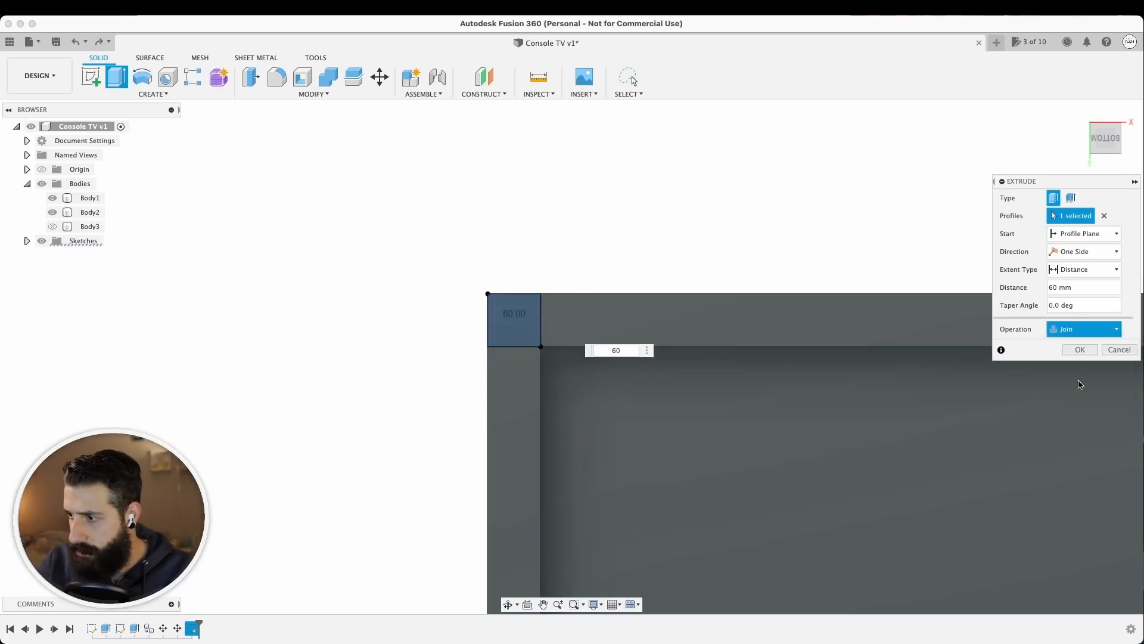
click(1080, 350)
Step: Duplicate the corner post Body4 and move the copy point to point onto the other corner of the frame's short side
shift+middle_drag(608, 288, 769, 218)
middle_drag(715, 241, 558, 288)
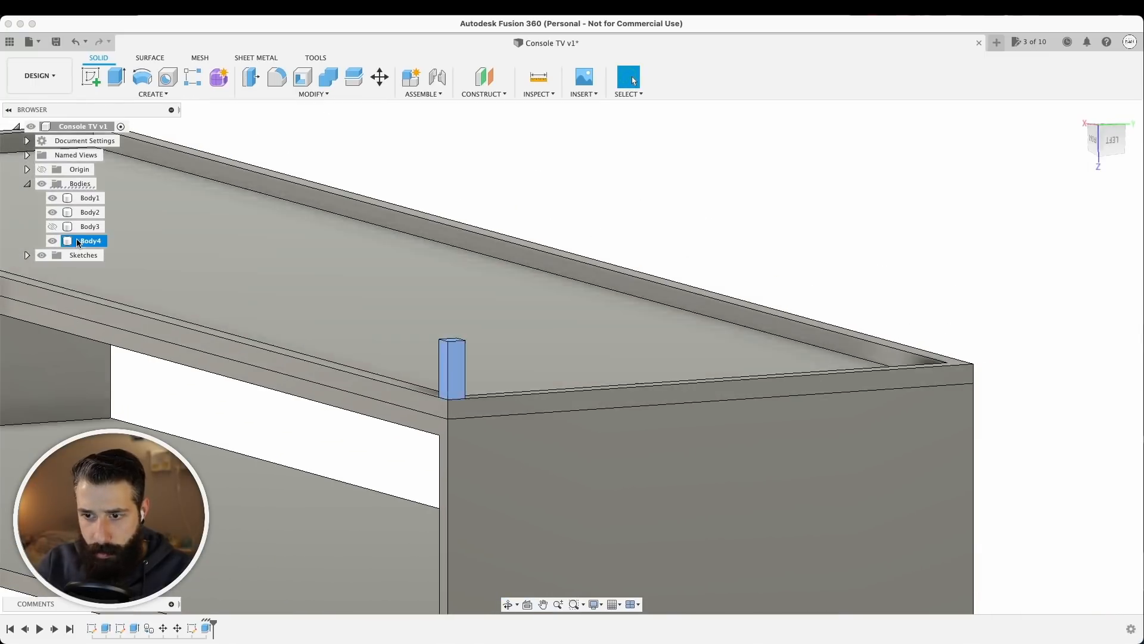
click(78, 241)
scroll(223, 250, up, 1)
key(super+v)
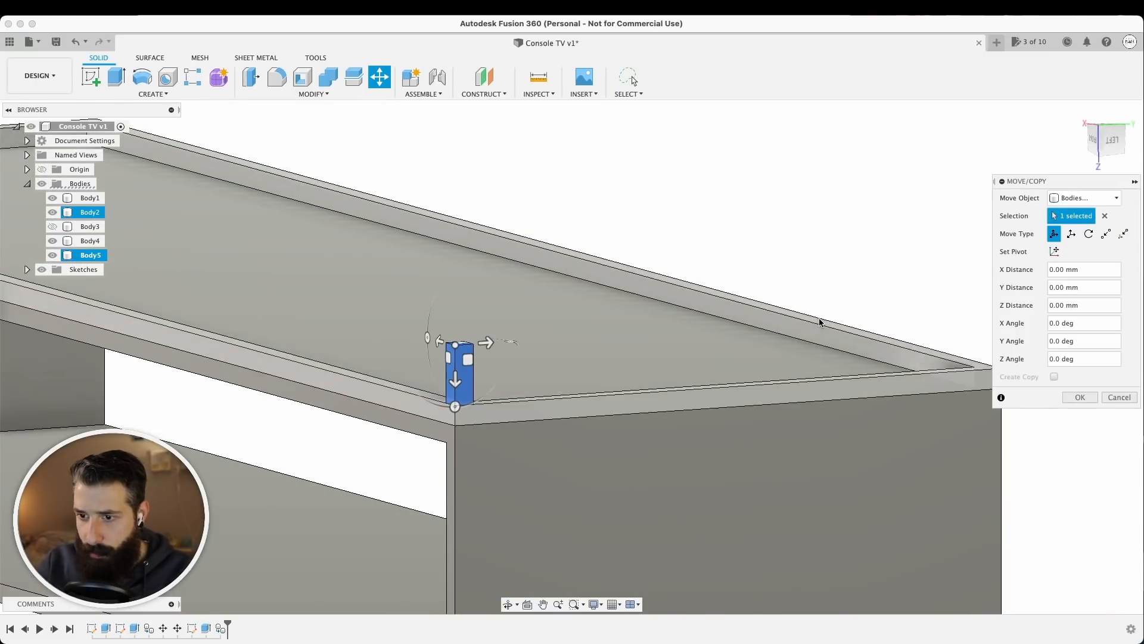
click(1106, 234)
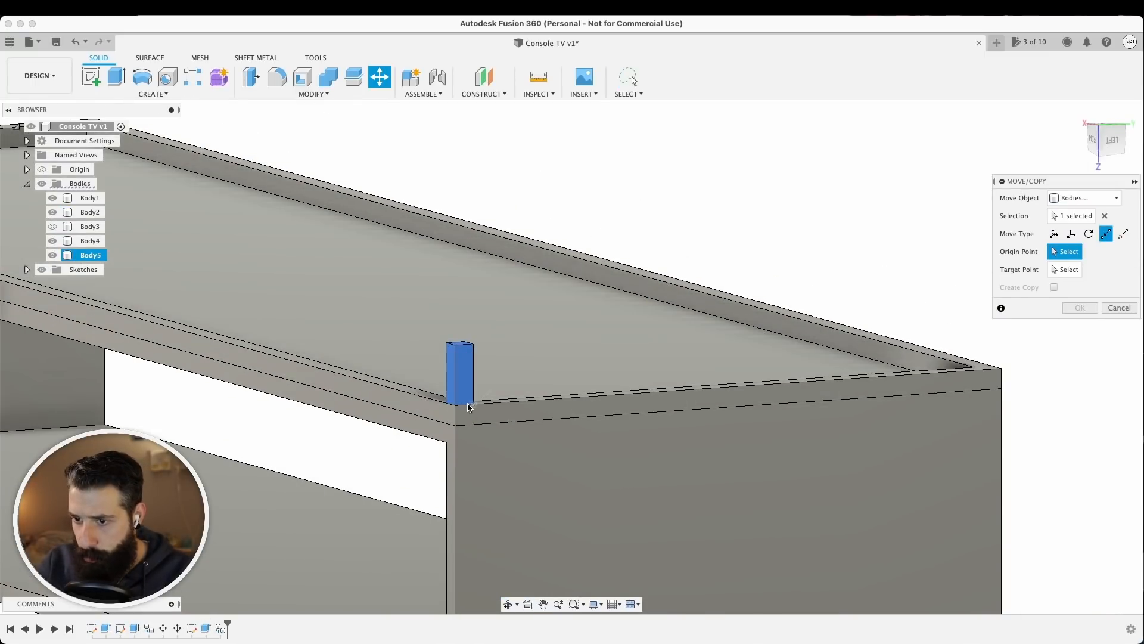
click(472, 406)
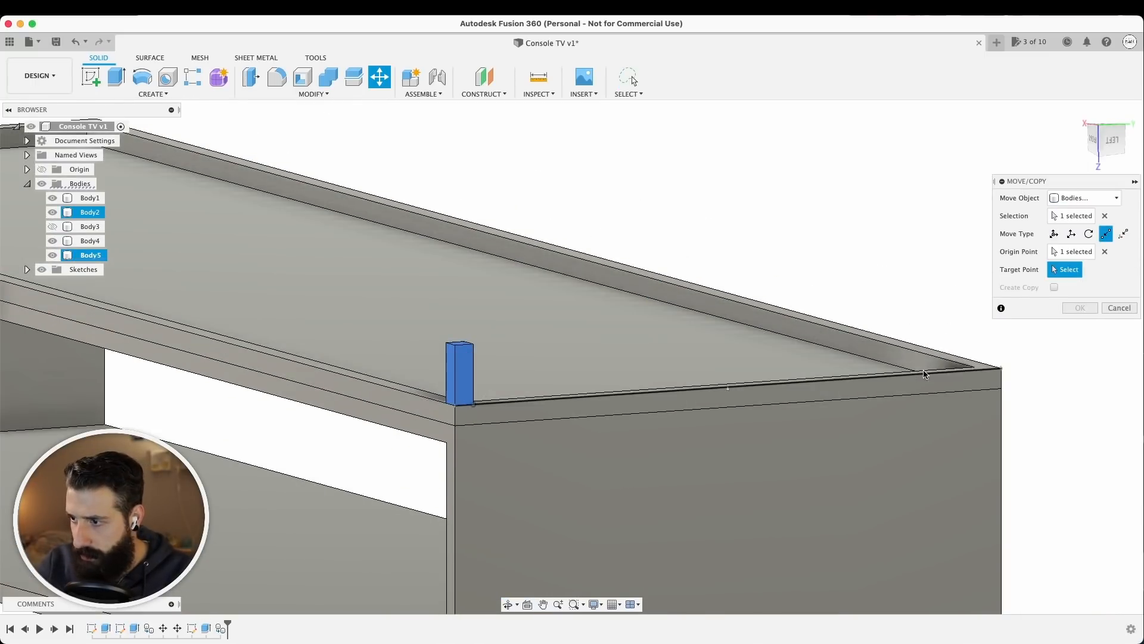
click(998, 373)
click(1080, 307)
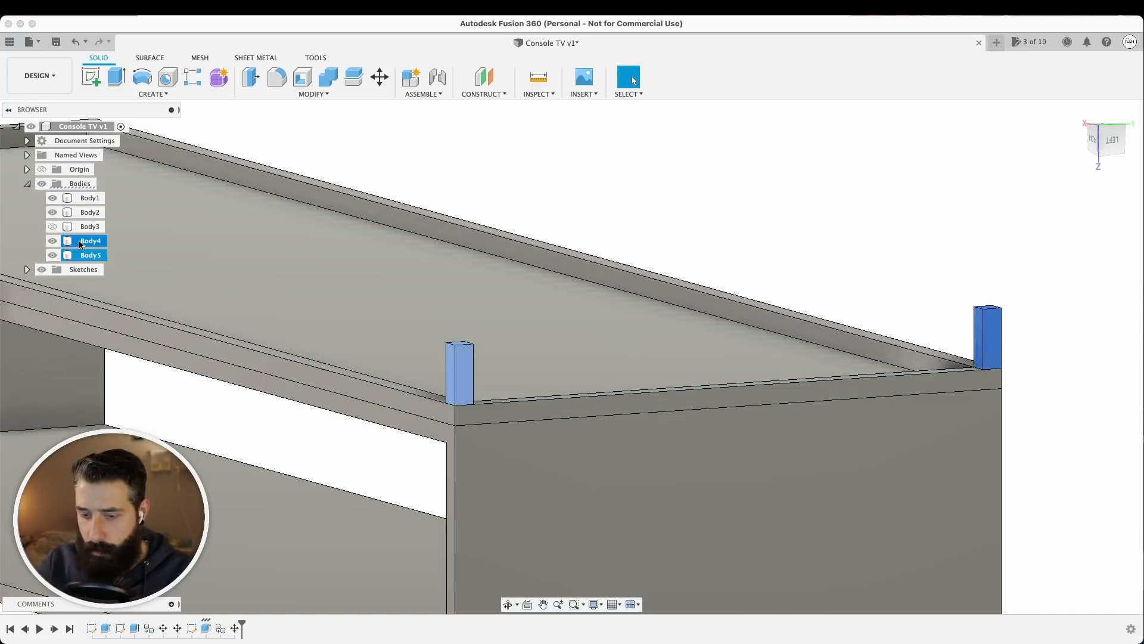
Step: Duplicate both posts, Body4 and Body5, and move the copies point to point onto the corners at the frame's opposite end
key(m)
click(1105, 234)
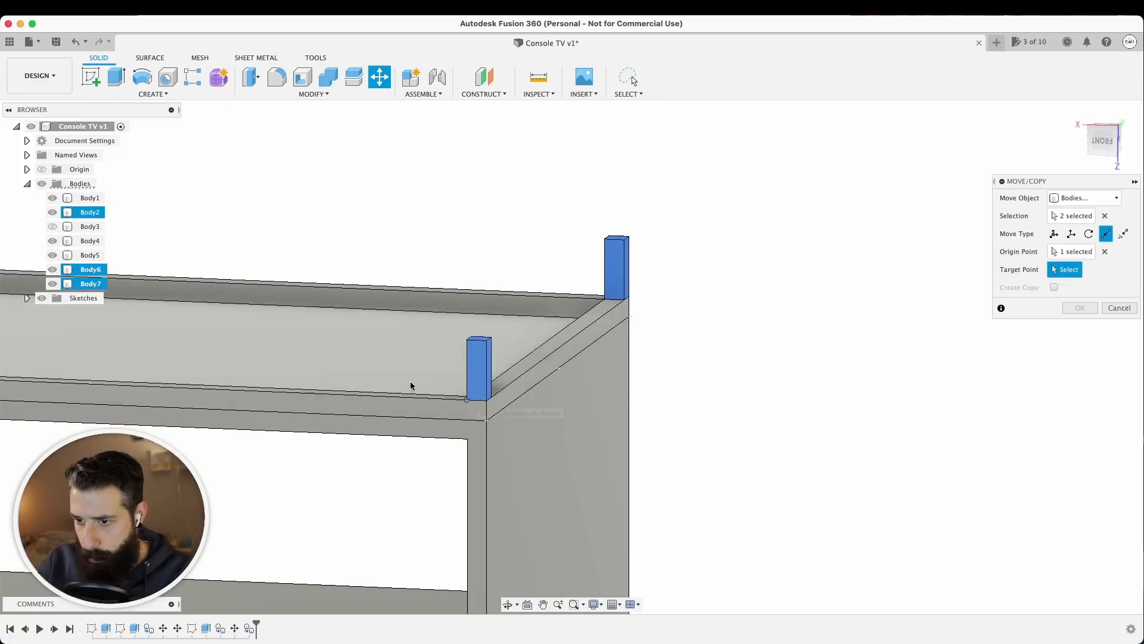
click(1079, 307)
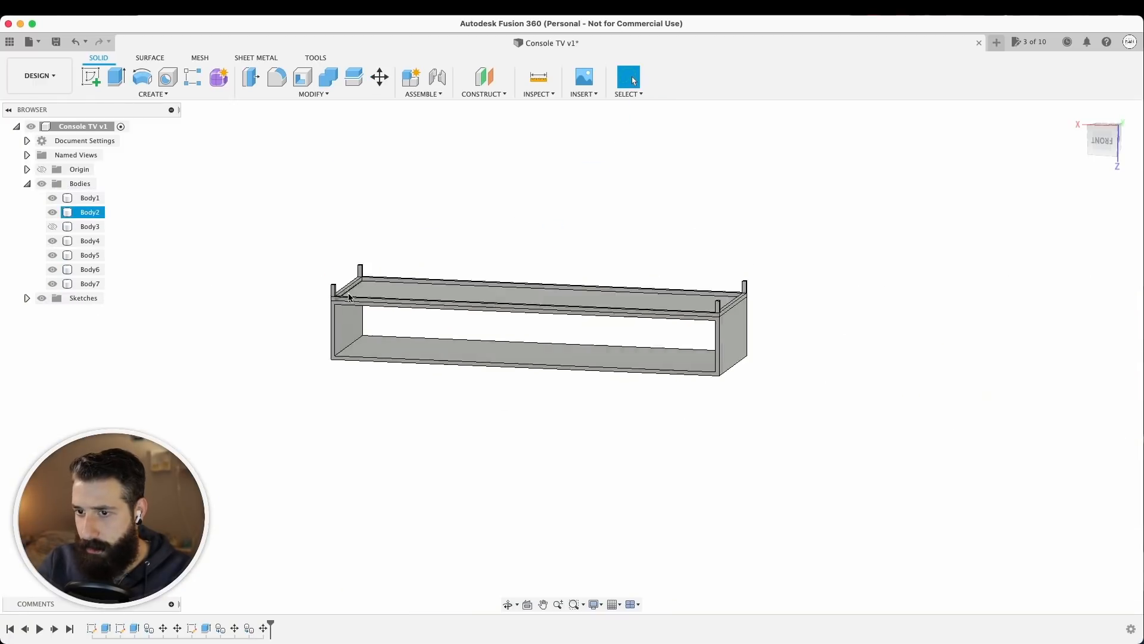
Step: Show the copied frame Body3 and hide the cabinet Body1 to isolate the complete base
click(52, 227)
scroll(485, 286, down, 5)
middle_drag(485, 286, 596, 277)
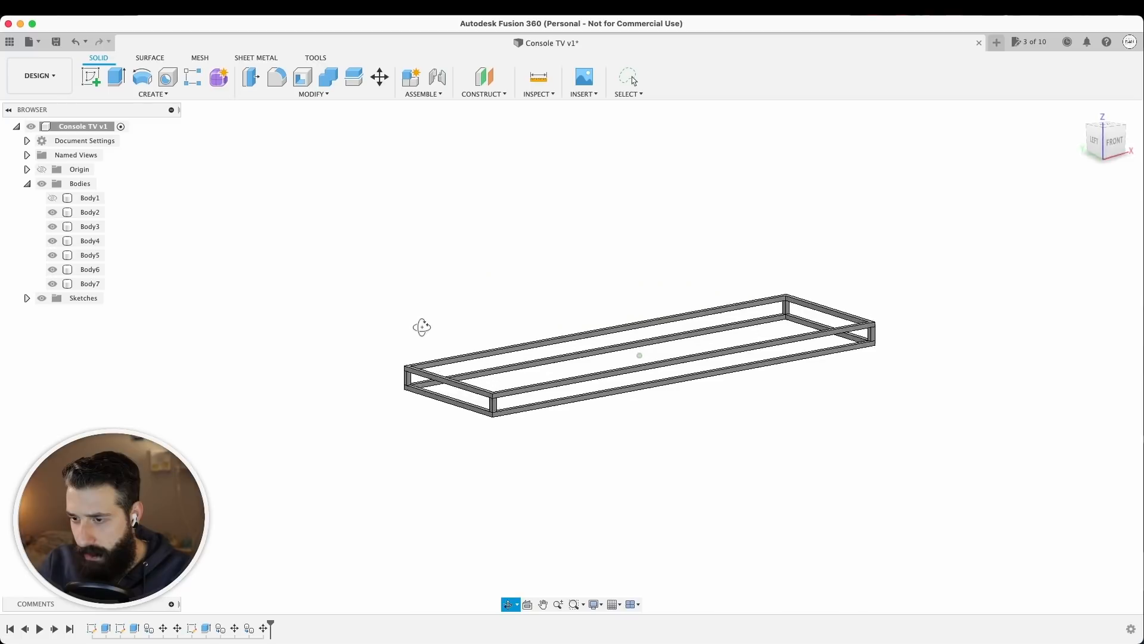
mouse_move(422, 327)
shift+middle_down()
mouse_move(529, 335)
mouse_move(615, 314)
mouse_move(621, 325)
mouse_move(417, 324)
shift+middle_up()
Step: Measure the length of the base's long edge and the overall height between its bottom and top edges
key(i)
click(490, 372)
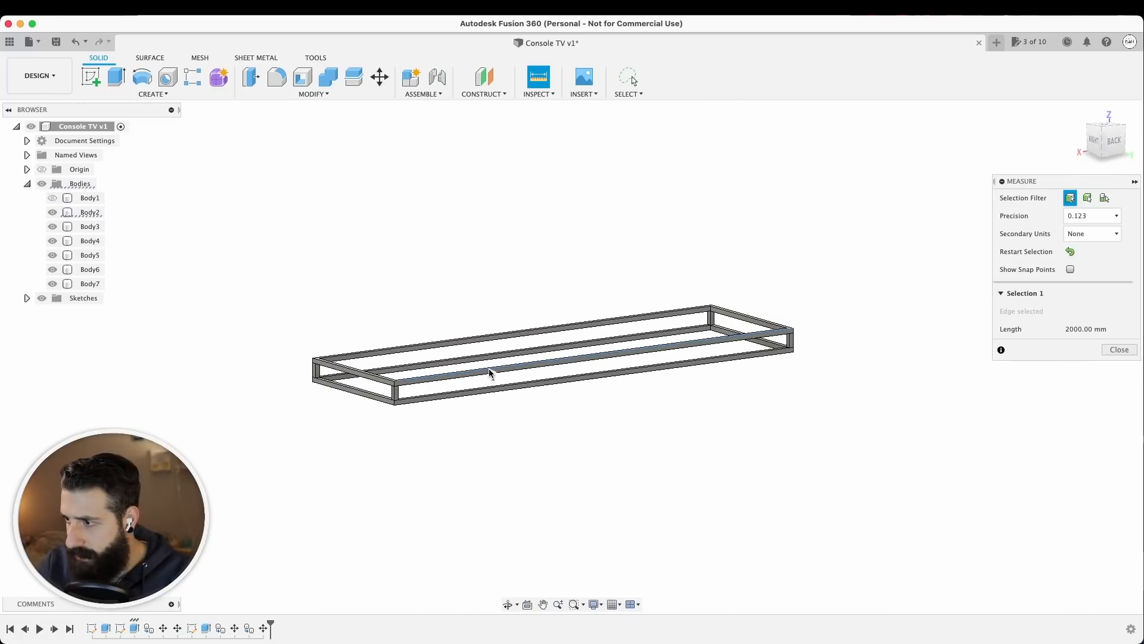
key(Escape)
scroll(370, 357, up, 5)
scroll(357, 381, up, 3)
key(i)
click(375, 389)
click(402, 322)
key(Escape)
Step: Create a component from the frame Body2 and move Body3 through Body7 into it
click(90, 212)
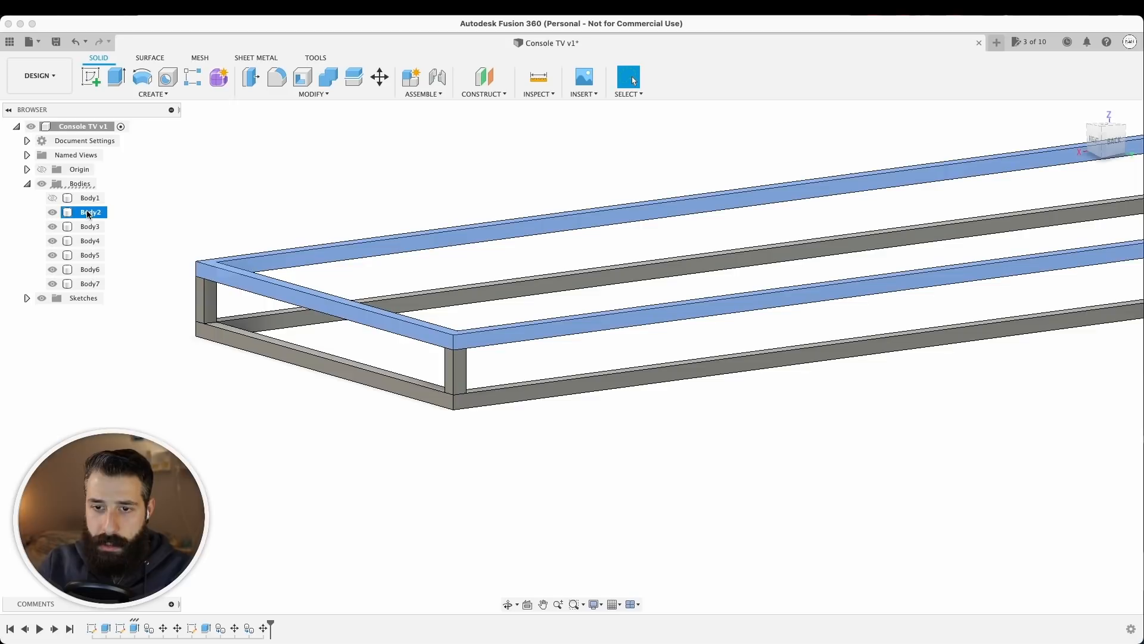
right_click(88, 213)
click(180, 254)
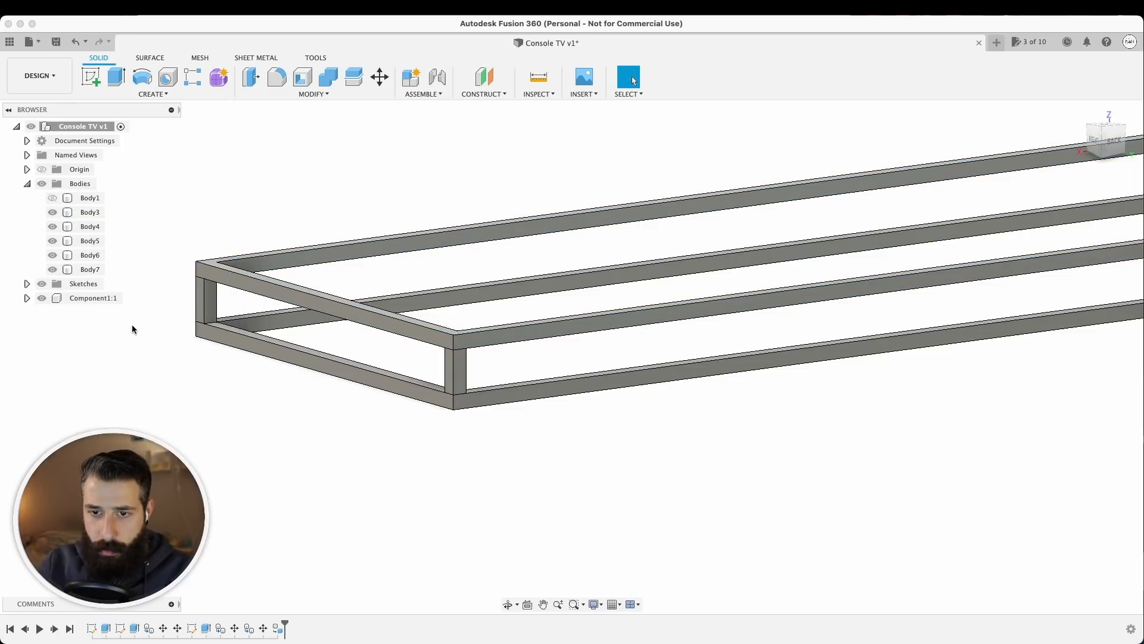
click(89, 212)
shift+click(90, 269)
drag(90, 269, 94, 298)
Step: Rename the new component as BASE FERRO
double_click(113, 229)
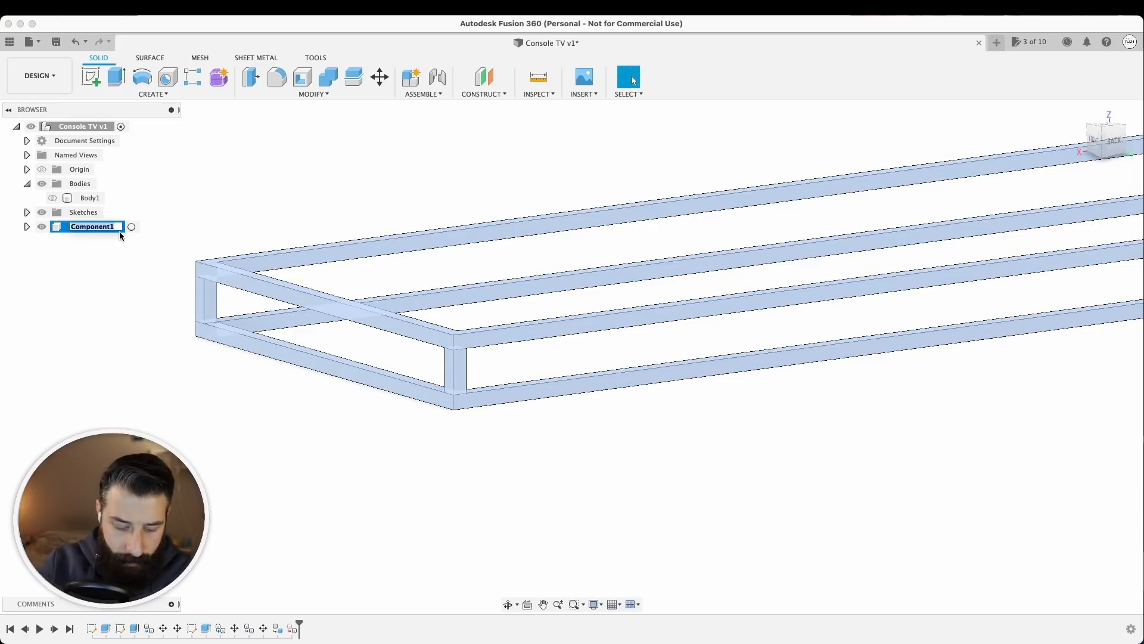
text(BASE FERRO)
key(Return)
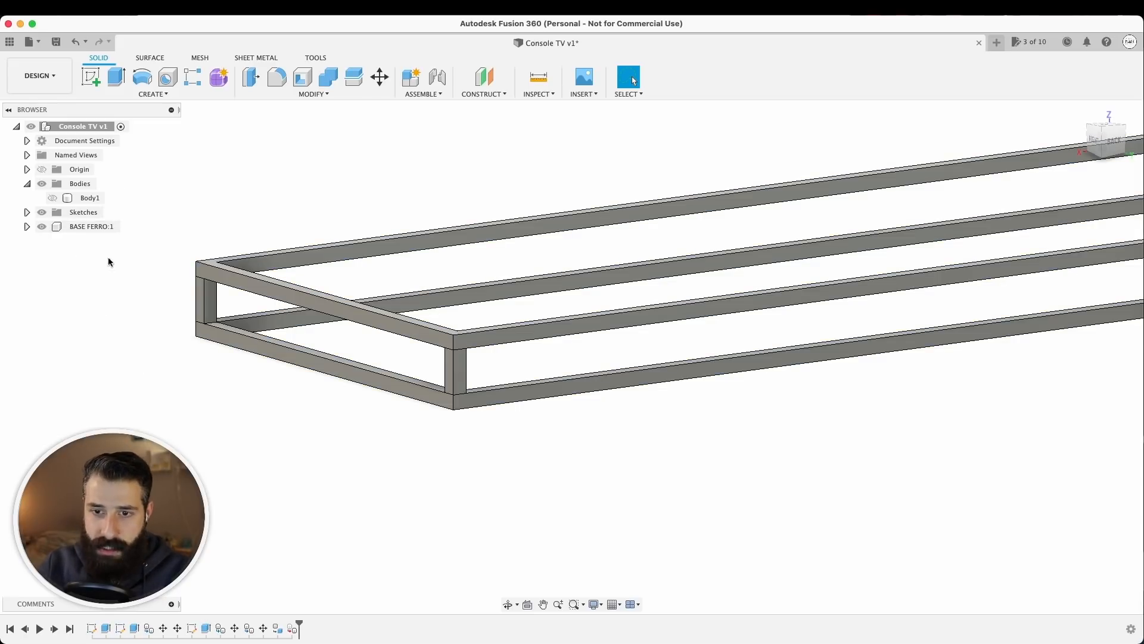
Step: Examine the bodies contained in the BASE FERRO component
click(43, 227)
click(42, 227)
click(27, 226)
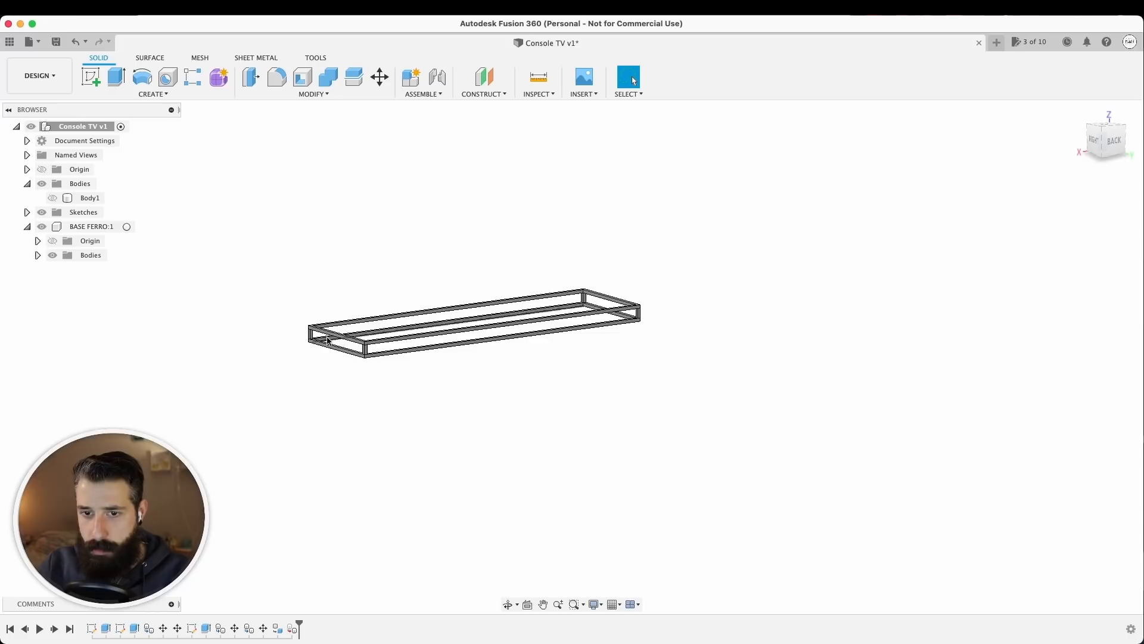
click(37, 255)
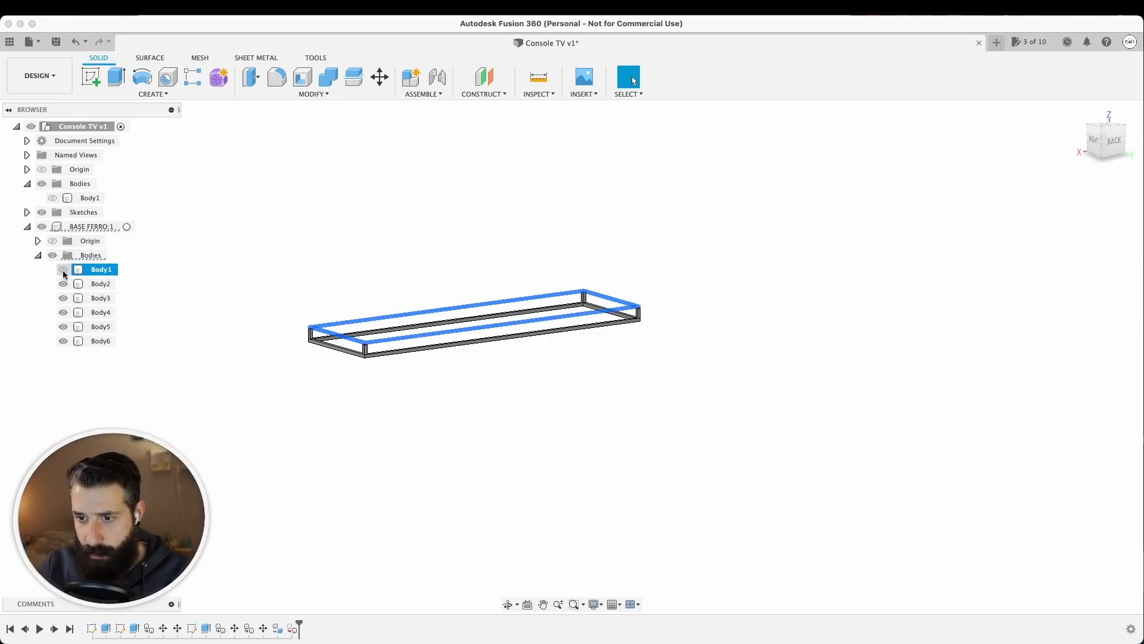
click(27, 227)
Step: Hide the BASE FERRO component and show the cabinet Body1
click(42, 227)
click(41, 227)
click(42, 227)
click(41, 227)
click(42, 227)
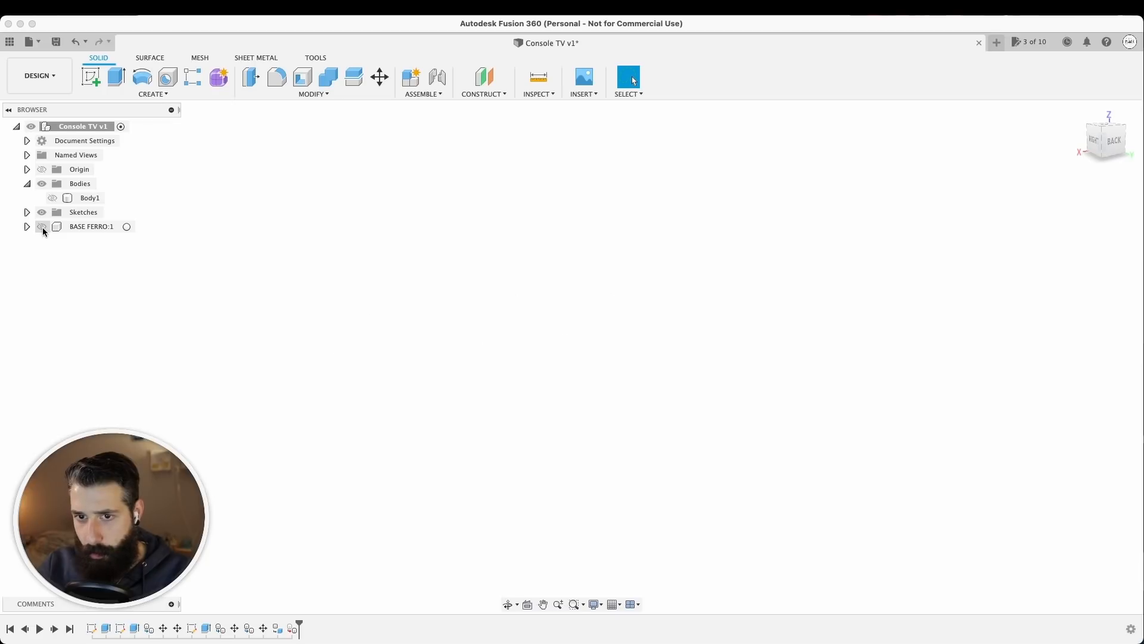
click(53, 198)
mouse_move(597, 380)
shift+middle_down()
mouse_move(591, 367)
mouse_move(575, 380)
mouse_move(562, 373)
mouse_move(654, 401)
shift+middle_up()
Step: Check the hand-drawn console layout and start a new sketch on the cabinet frame's back face
key(super+Tab)
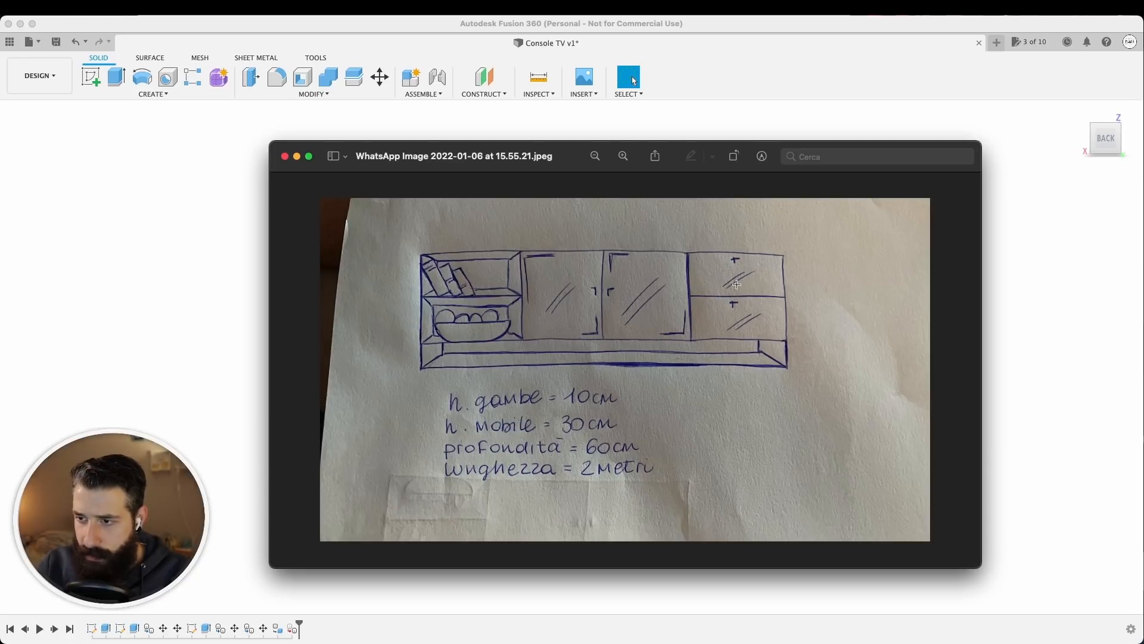
key(super+w)
click(369, 307)
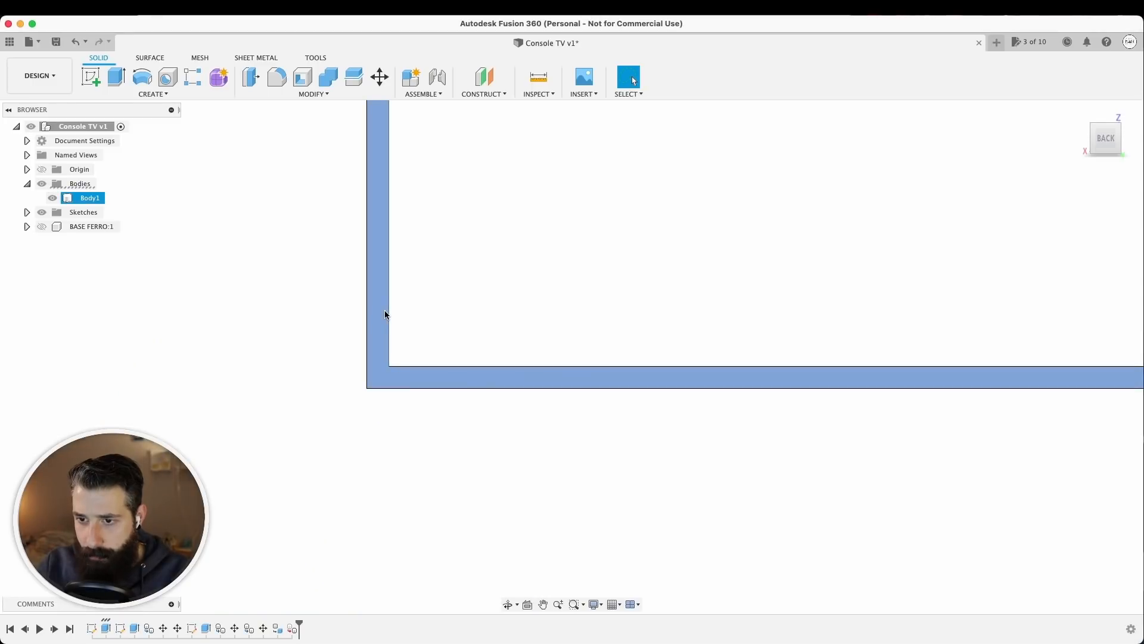
key(r)
click(378, 308)
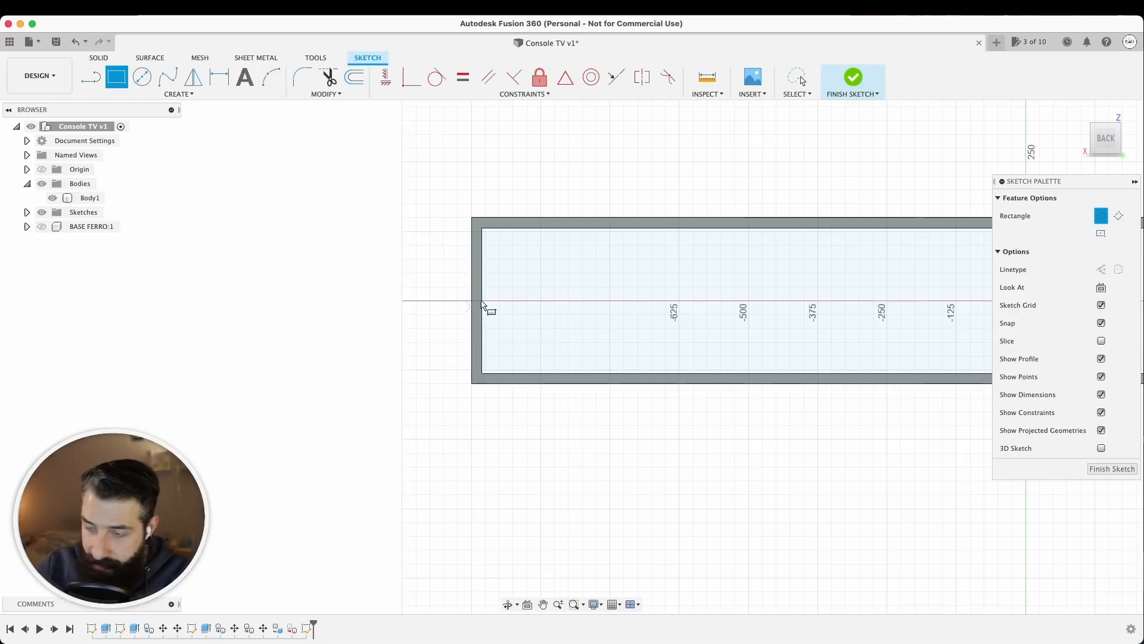
scroll(463, 310, right, 3)
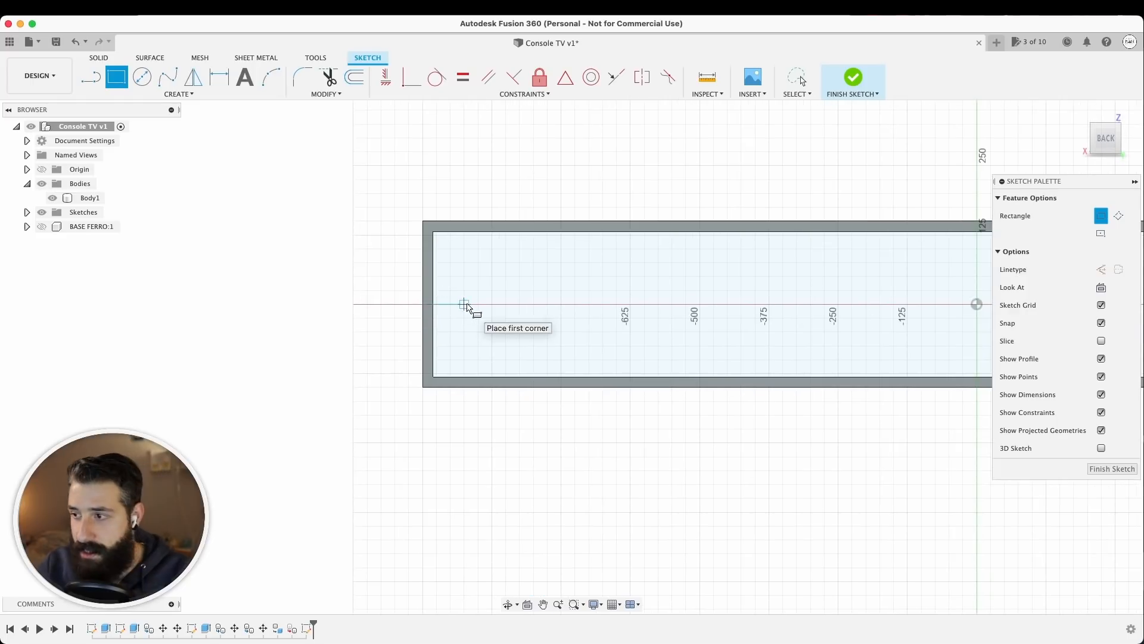
scroll(479, 310, down, 3)
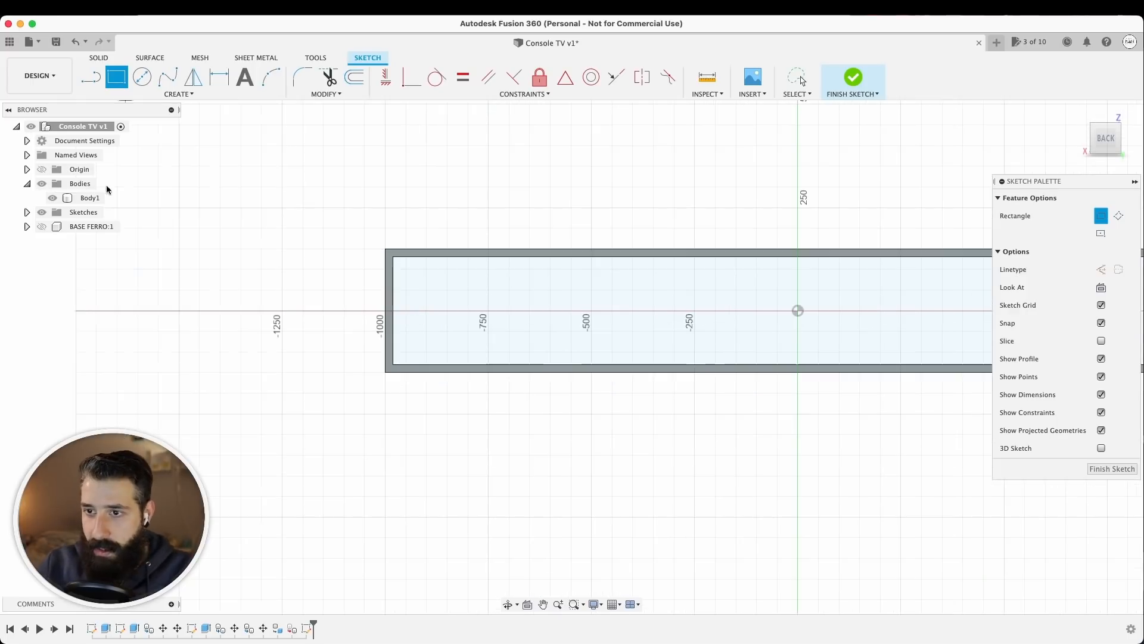
scroll(417, 292, right, 3)
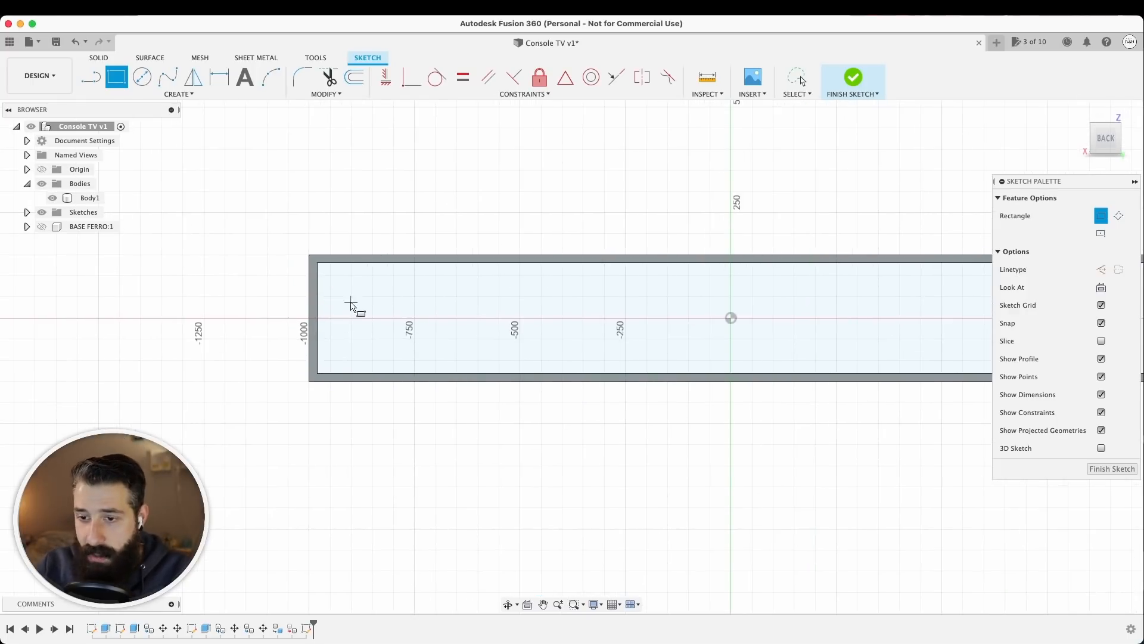
scroll(340, 301, up, 3)
key(Escape)
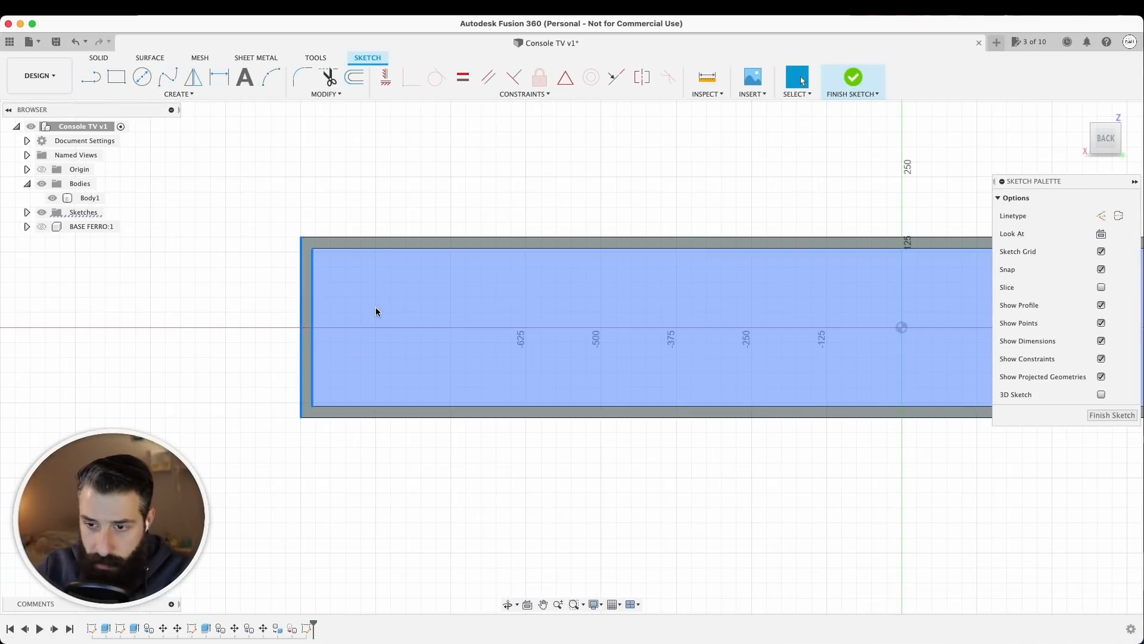
Step: Set up a rectangular pattern of the cabinet end panel's two vertical edges with a quantity of 4
click(177, 94)
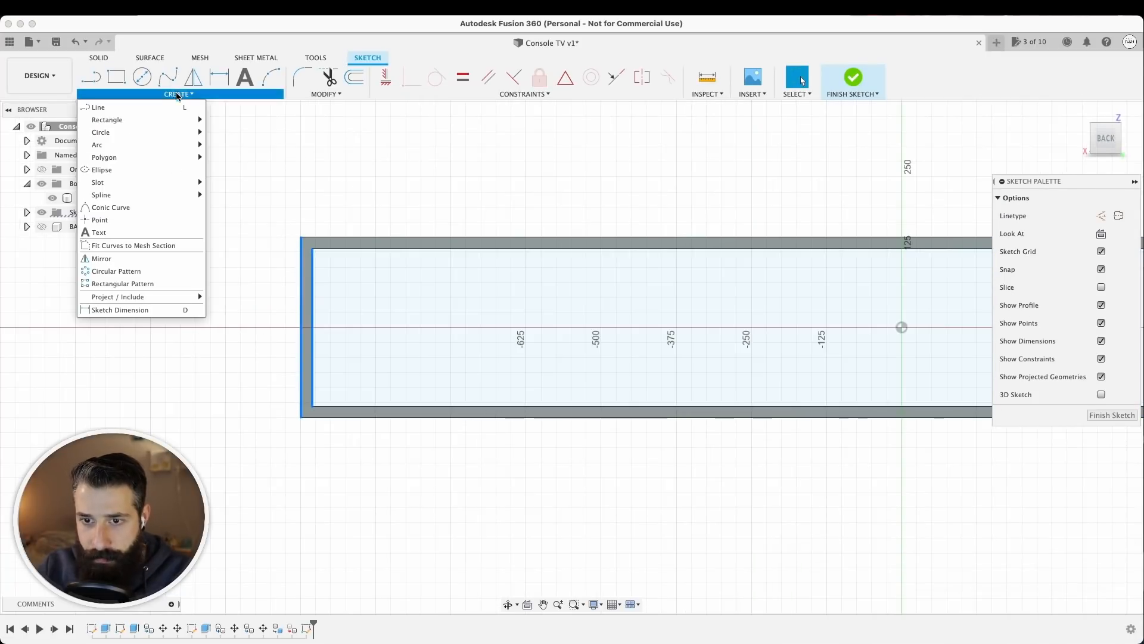
click(164, 284)
scroll(395, 296, down, 3)
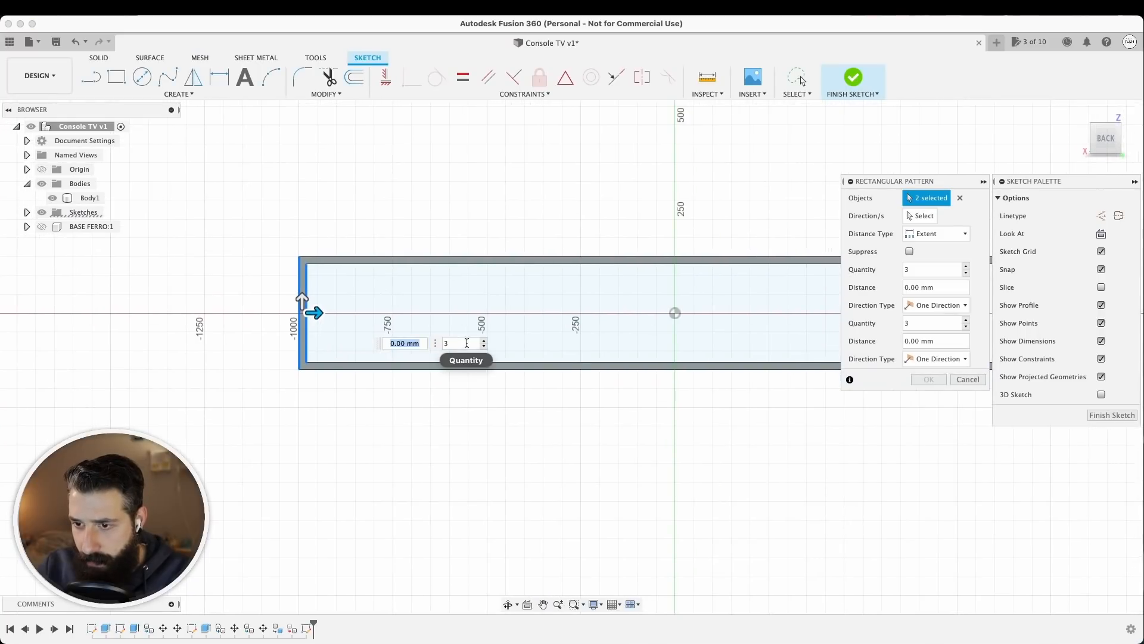
click(484, 341)
scroll(506, 302, down, 2)
middle_drag(506, 301, 384, 312)
Step: Set the pattern's horizontal extent to 1981 mm so it reaches the opposite end panel
drag(245, 313, 687, 335)
scroll(572, 331, down, 3)
scroll(689, 335, up, 3)
middle_drag(680, 328, 634, 322)
drag(605, 315, 582, 311)
scroll(638, 319, up, 5)
middle_drag(582, 311, 542, 323)
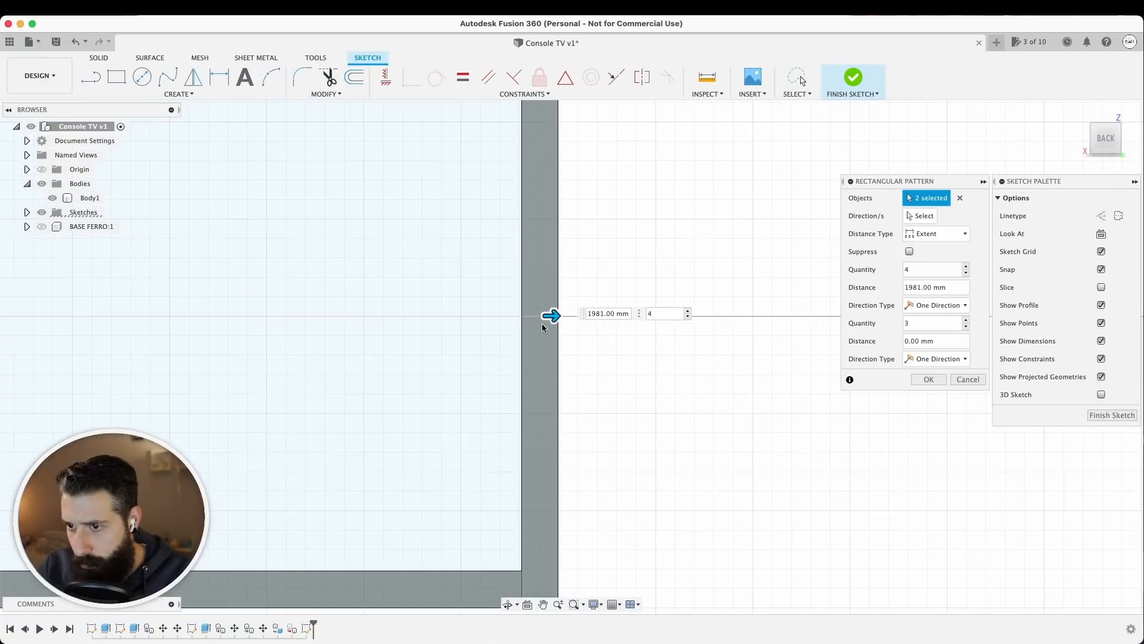
Step: Set the pattern quantity to 5 and create the divider lines
scroll(544, 324, down, 10)
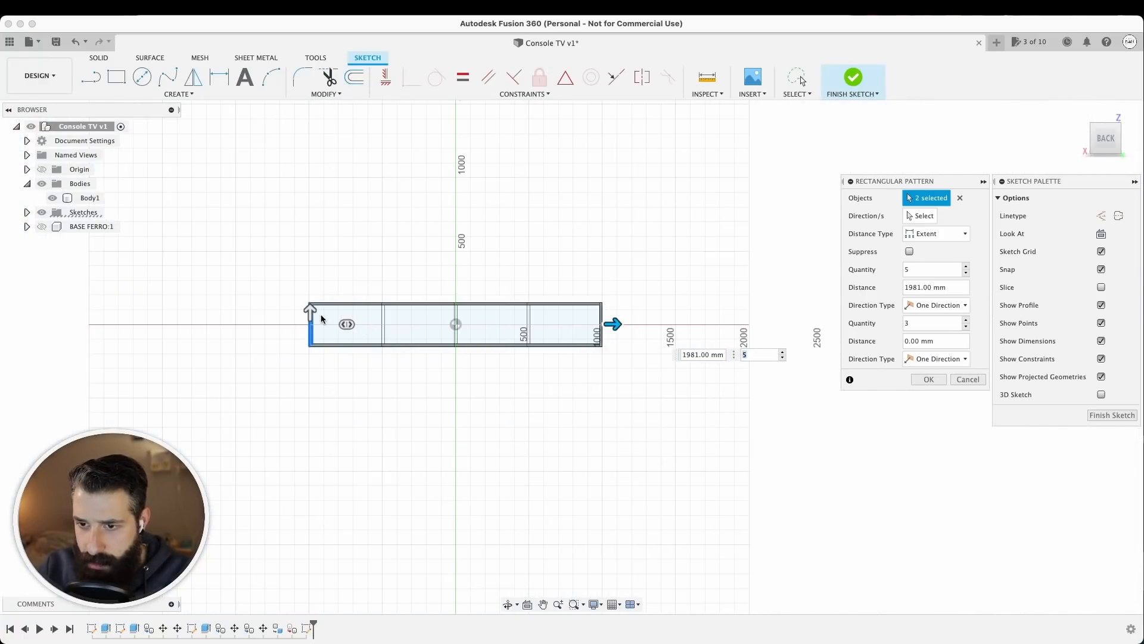
scroll(320, 319, up, 3)
scroll(505, 329, up, 2)
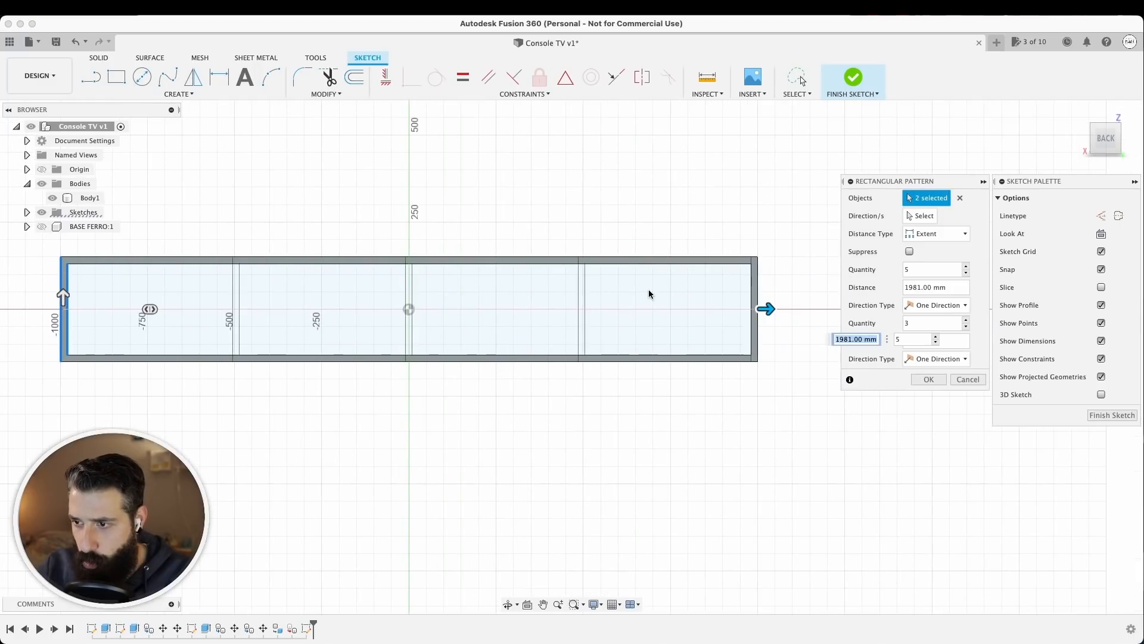
click(928, 379)
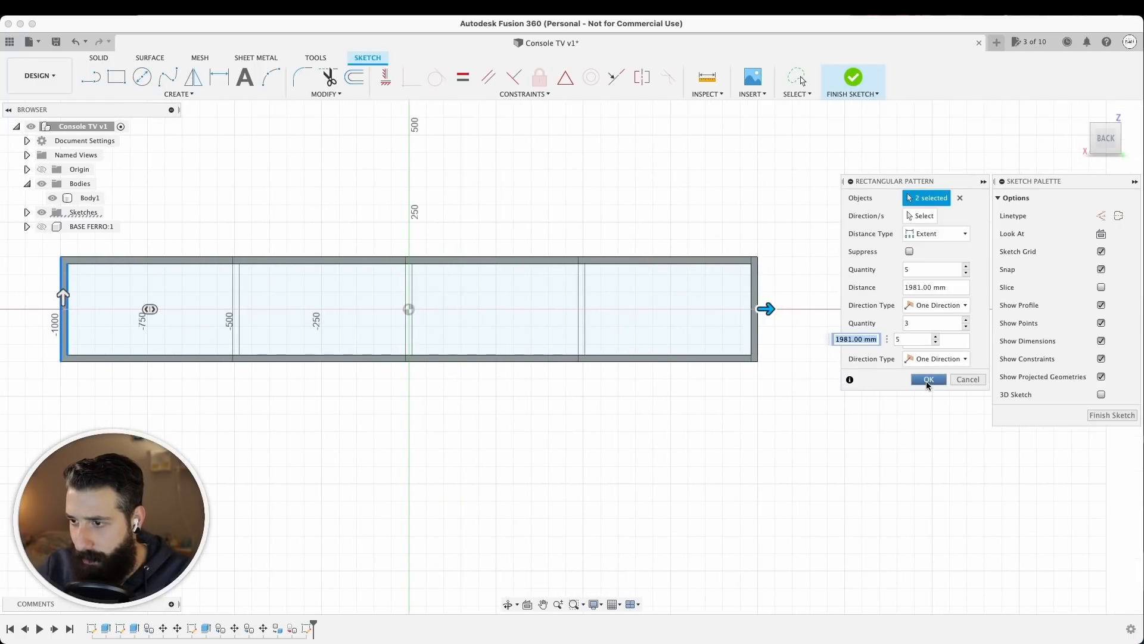
Step: Extrude the three inner divider profiles by -600 mm through the cabinet depth as new bodies
scroll(510, 345, up, 3)
click(260, 322)
click(532, 356)
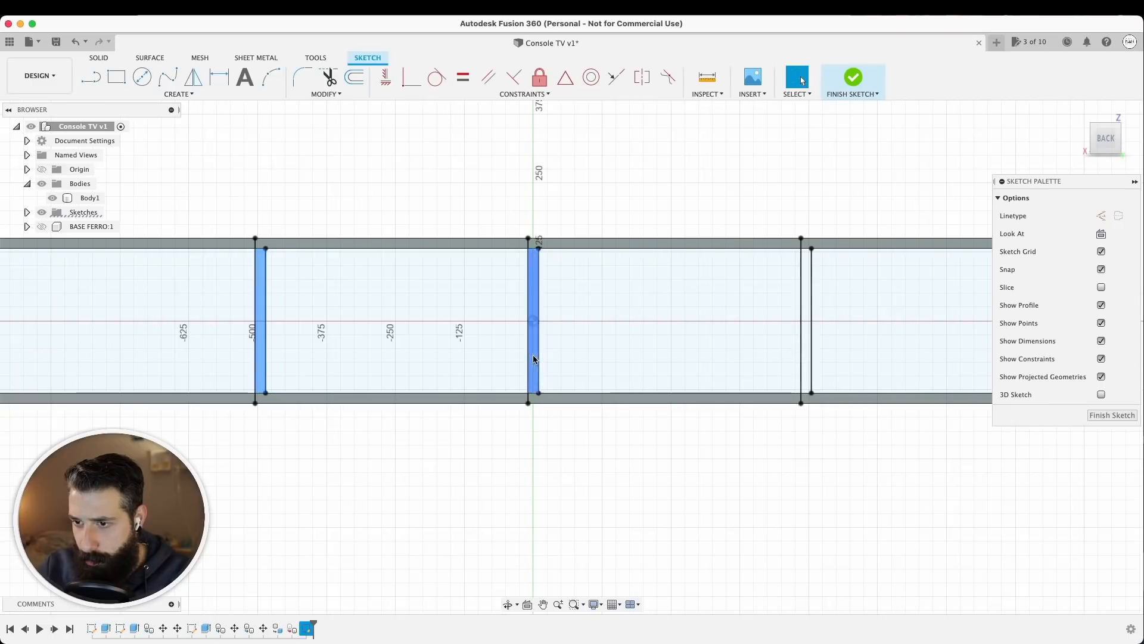
click(805, 357)
scroll(714, 353, down, 3)
scroll(534, 355, up, 2)
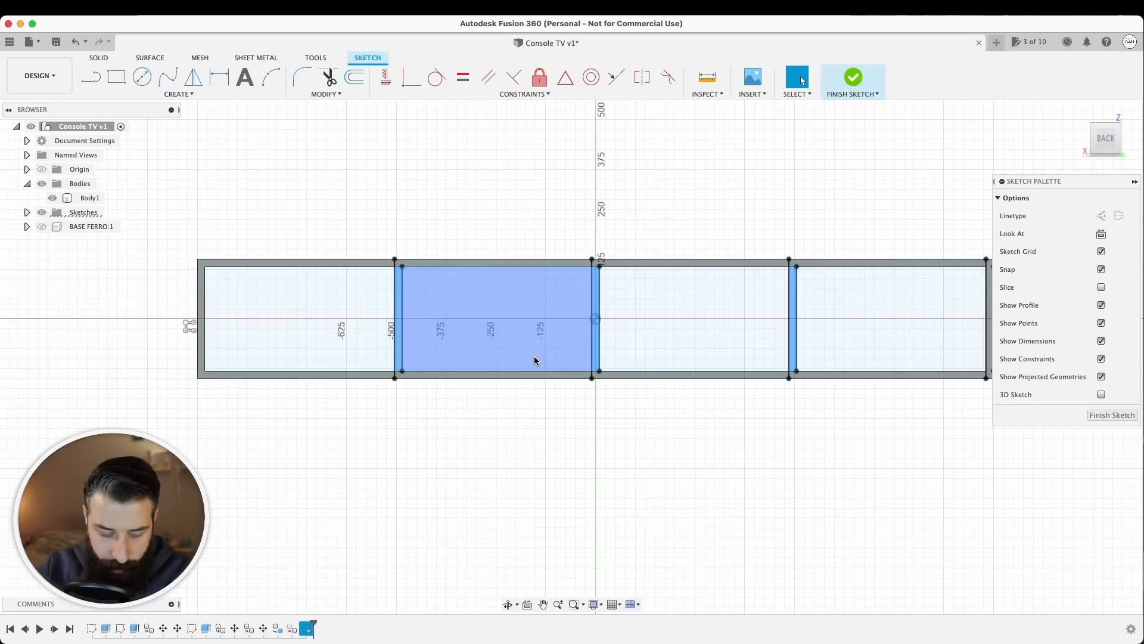
key(e)
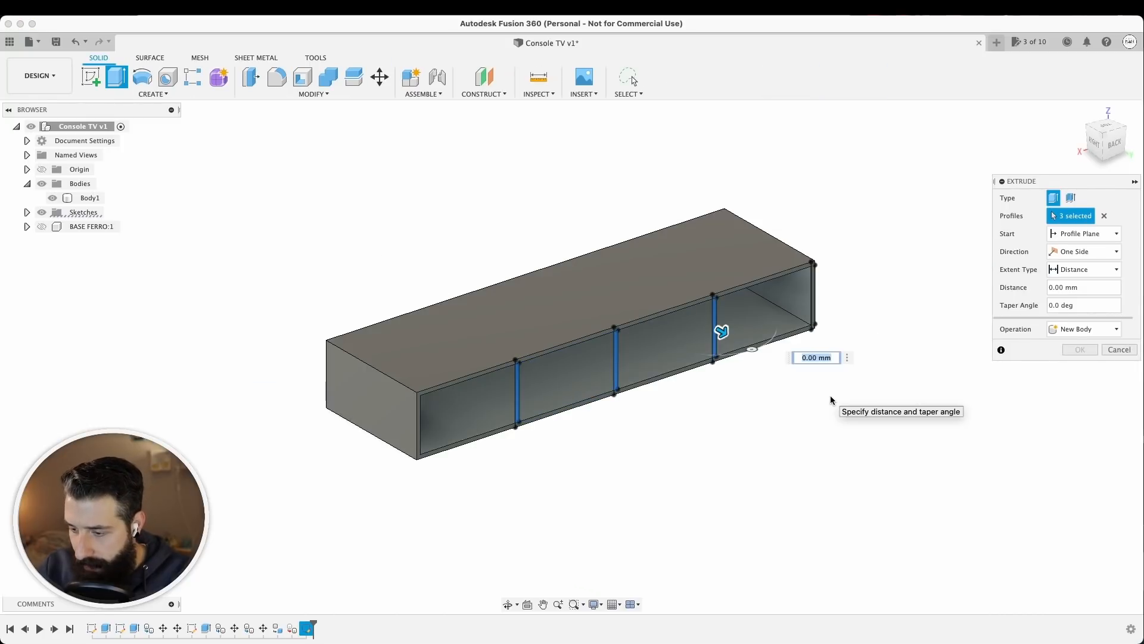
text(600)
key(Left)
key(Left)
key(Left)
text(-)
shift+middle_drag(523, 405, 1024, 353)
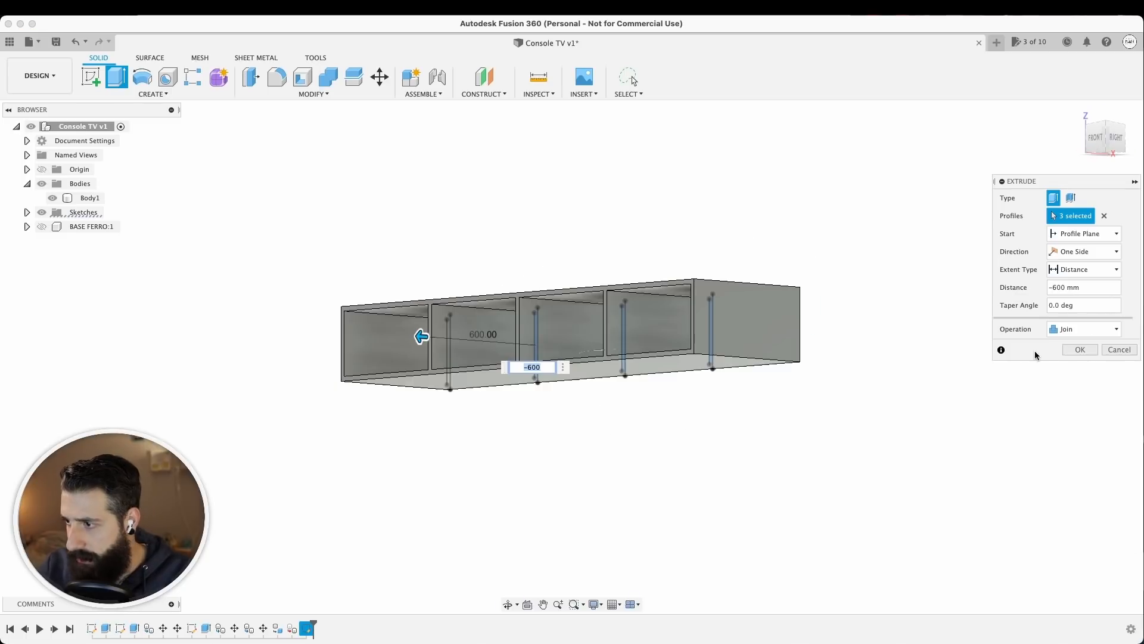
click(1084, 329)
click(1072, 380)
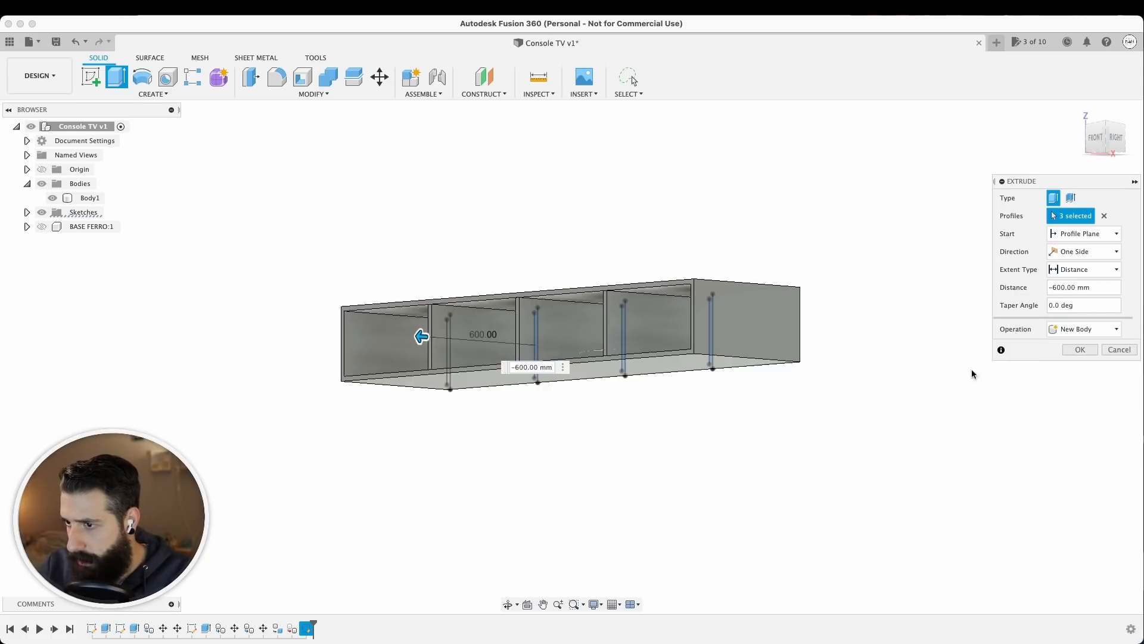
click(1078, 349)
Step: Start a sketch on the cabinet's front plane and project the cabinet Body1's front face into it
click(1083, 118)
shift+middle_drag(782, 389, 786, 357)
key(super+Tab)
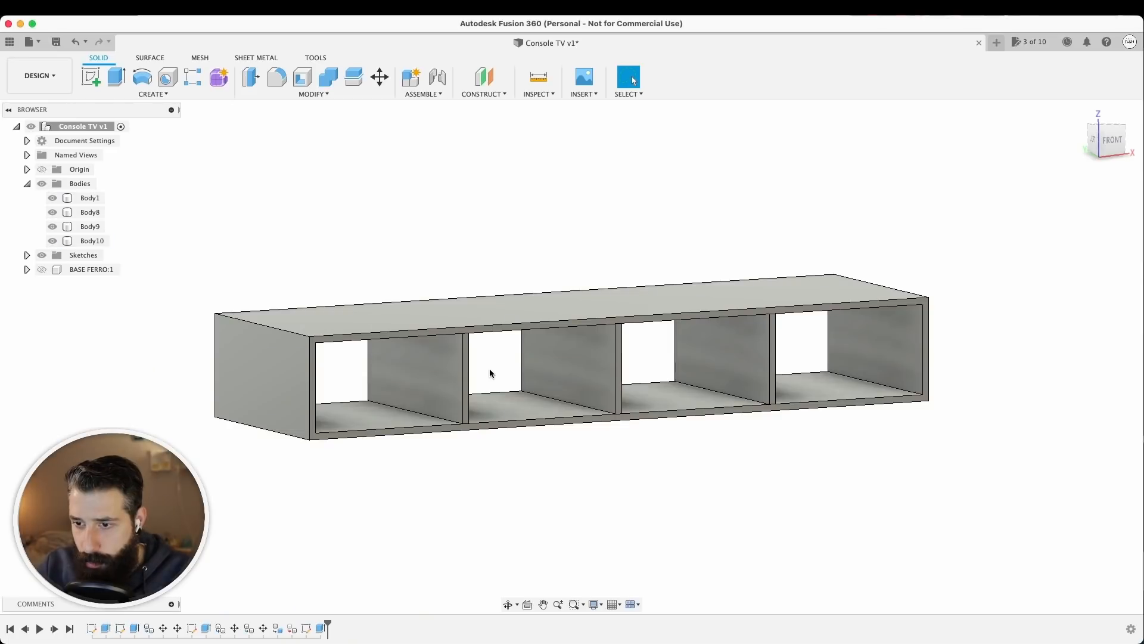
scroll(488, 373, up, 3)
shift+middle_drag(427, 325, 471, 349)
click(479, 386)
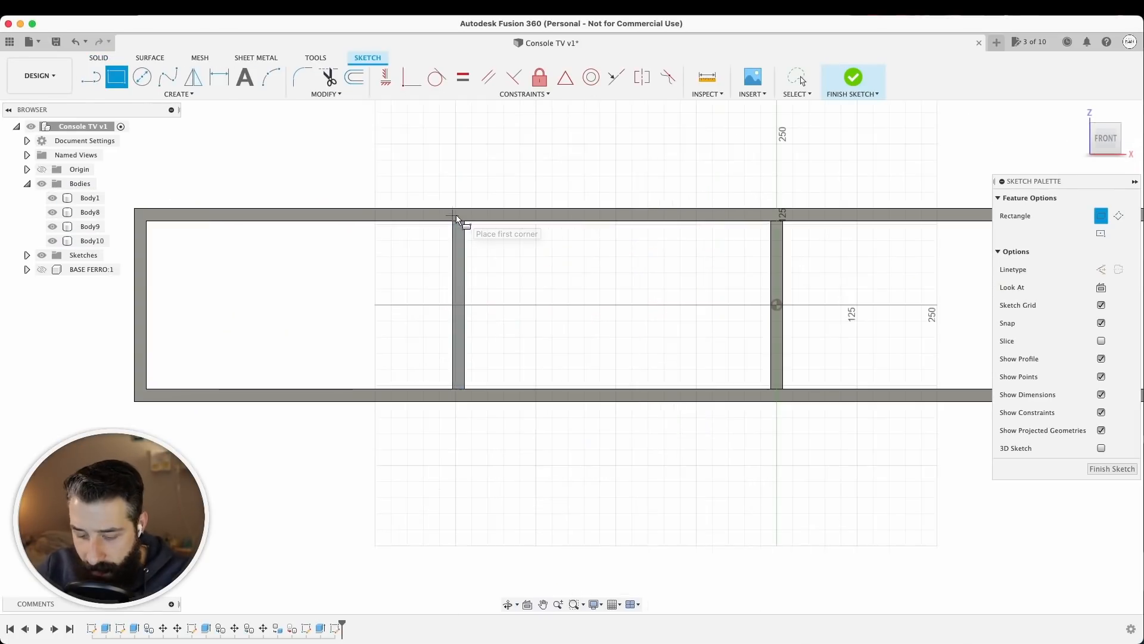
key(p)
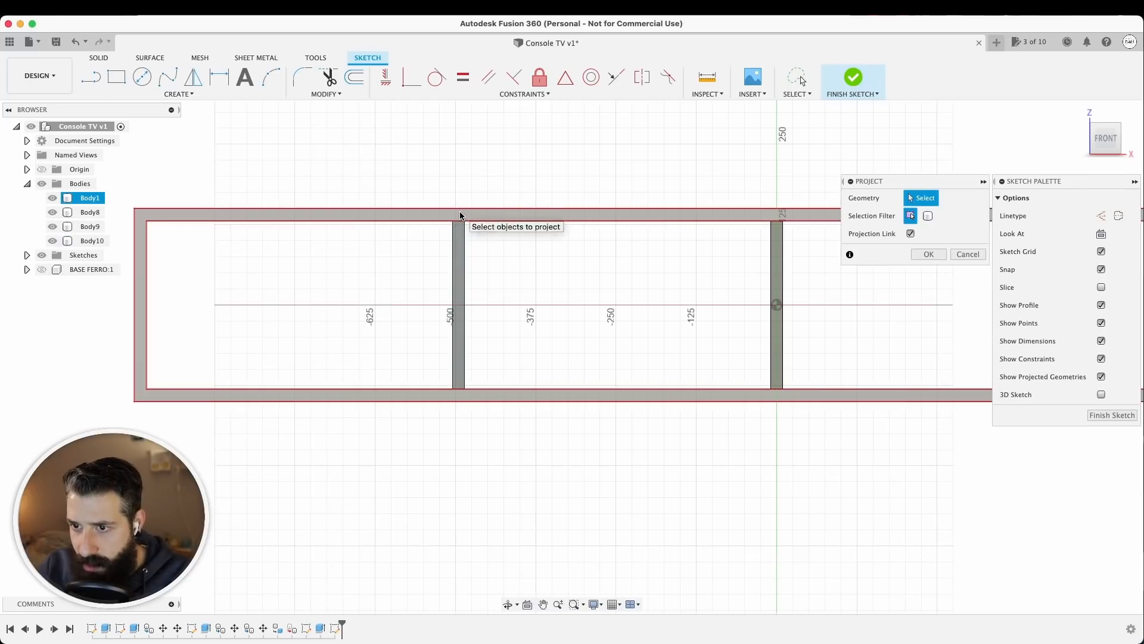
click(460, 215)
click(928, 254)
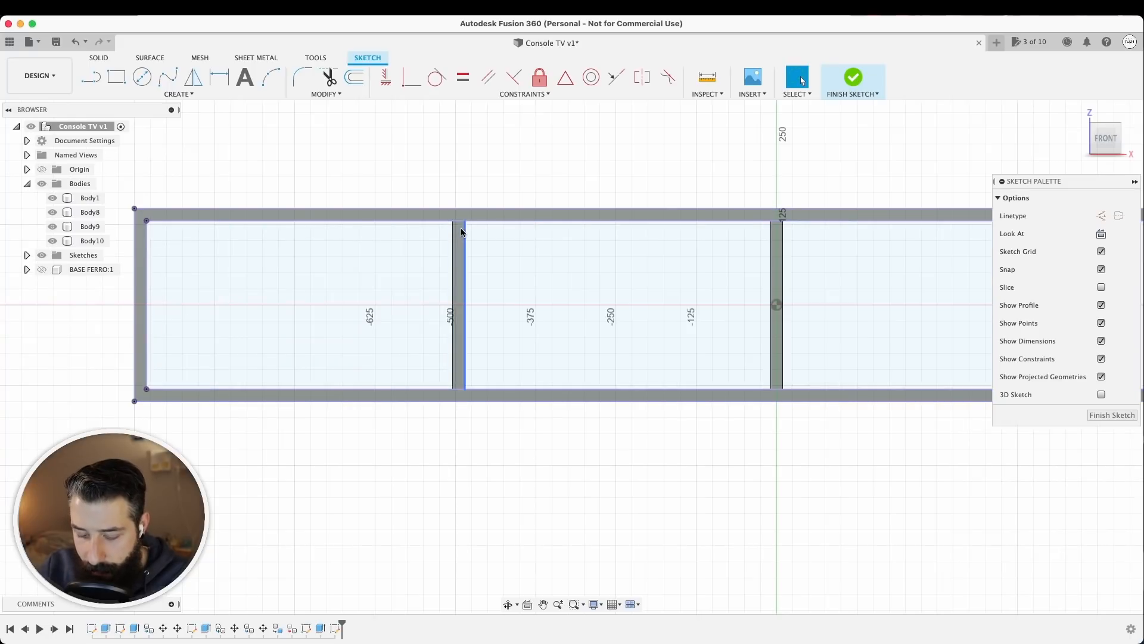
Step: Draw a full-height door rectangle about 505 mm wide over the second compartment, from the first divider's outer edge to the middle divider's centre
key(r)
scroll(454, 208, up, 10)
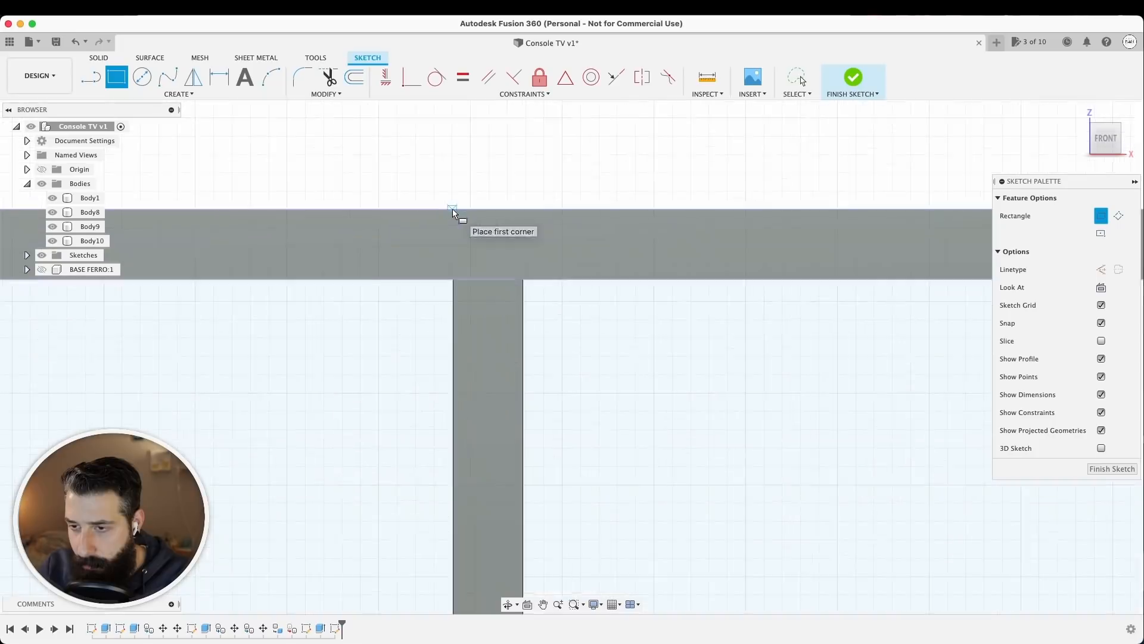
click(453, 345)
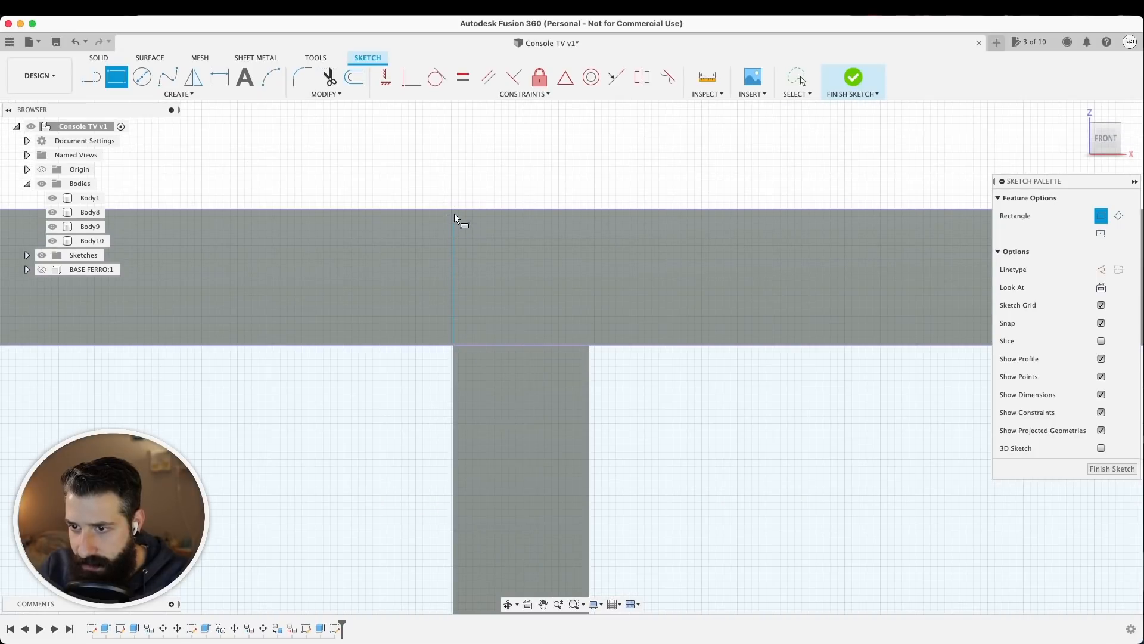
scroll(614, 341, down, 8)
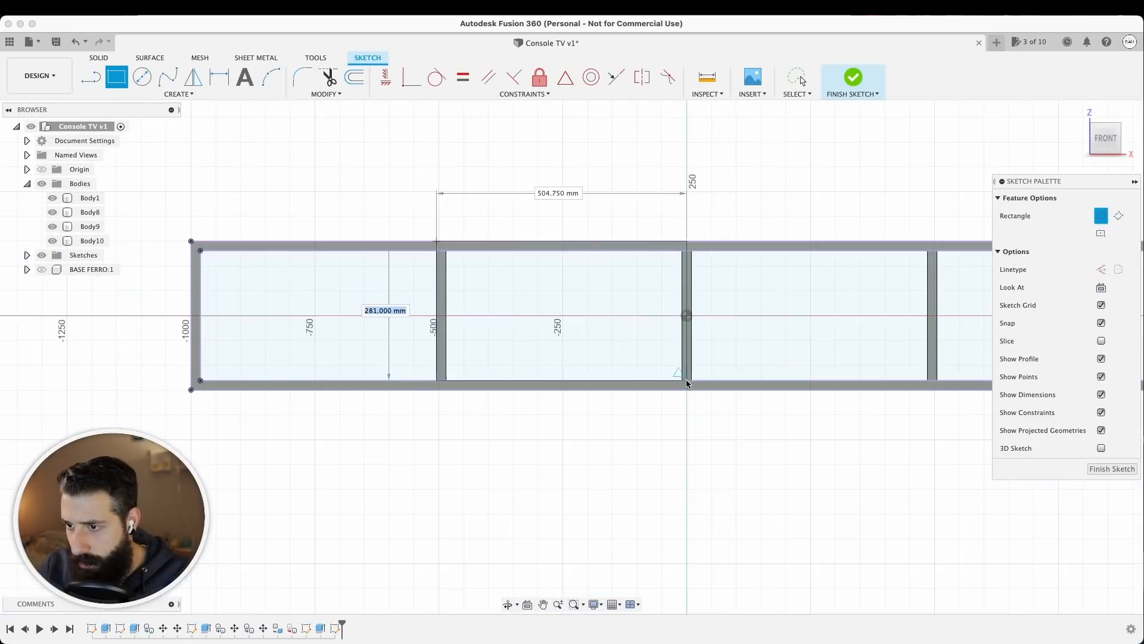
scroll(687, 380, up, 4)
click(688, 410)
scroll(687, 366, down, 2)
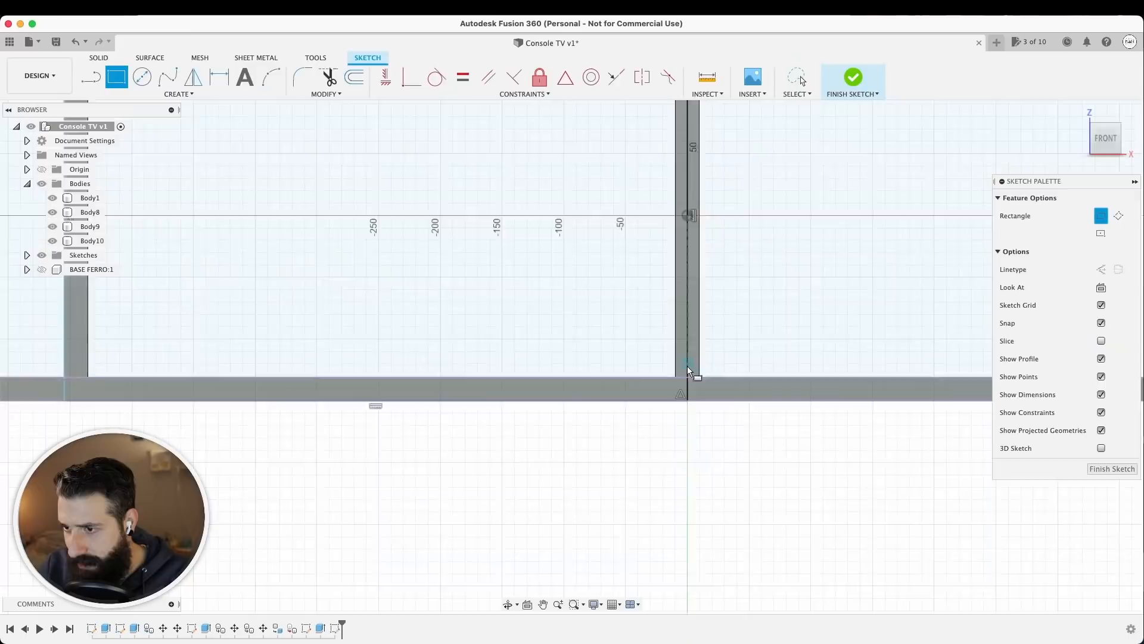
Step: Extrude the door rectangle 19 mm as a new body
key(e)
key(Return)
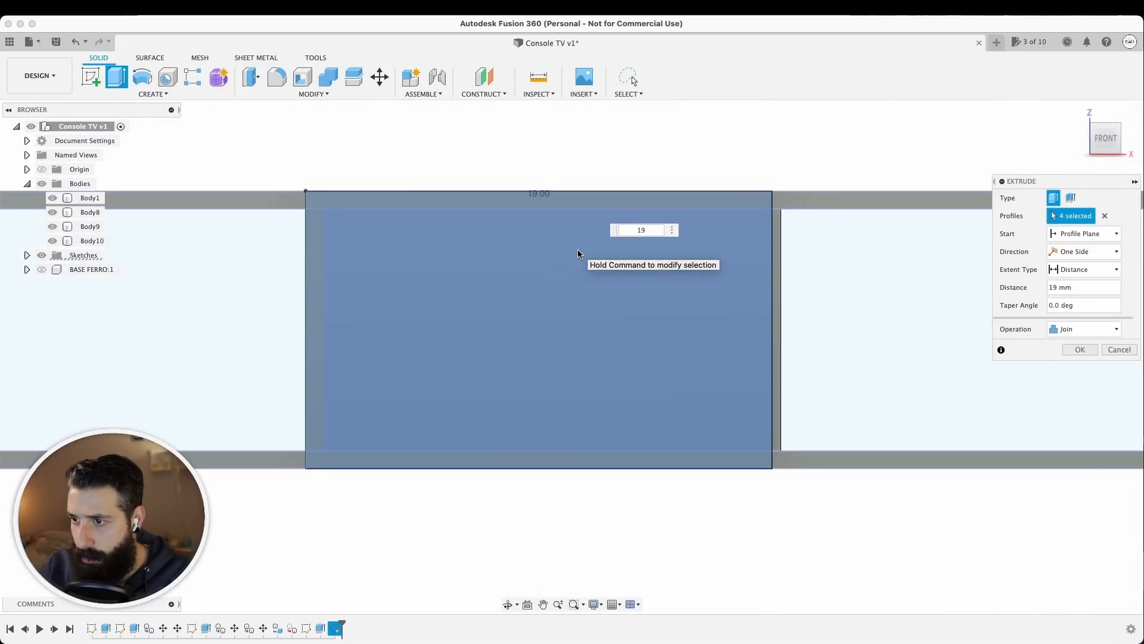
click(1084, 329)
click(1082, 377)
click(1079, 351)
Step: Copy the door body and move the copy point to point from its upper-left corner to its upper-right corner, covering the third compartment
key(m)
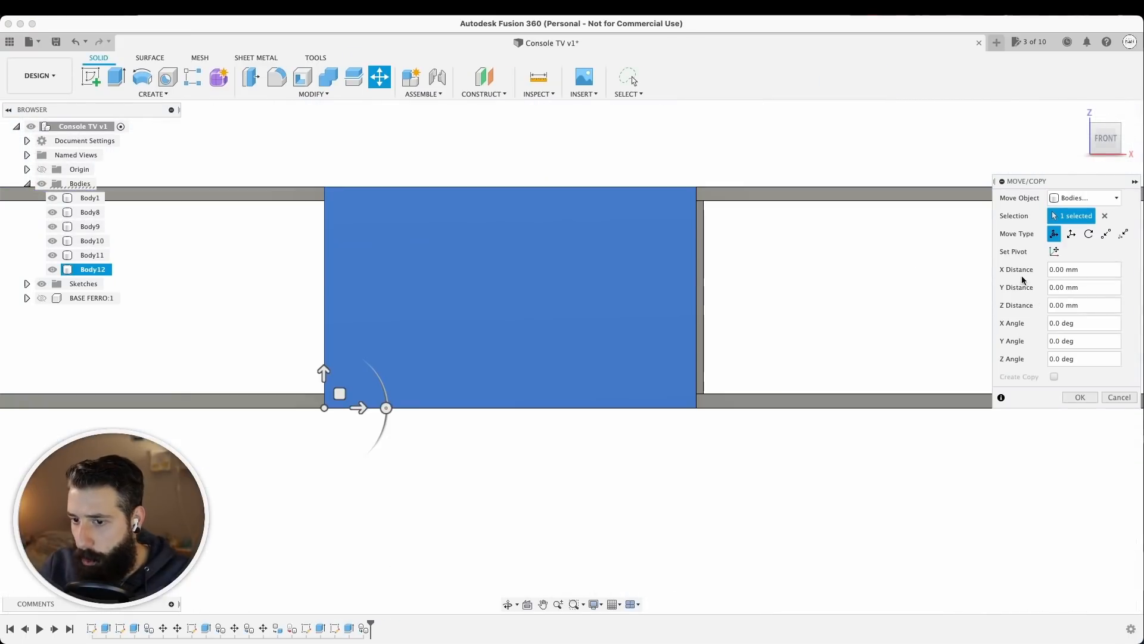
click(1105, 233)
click(324, 186)
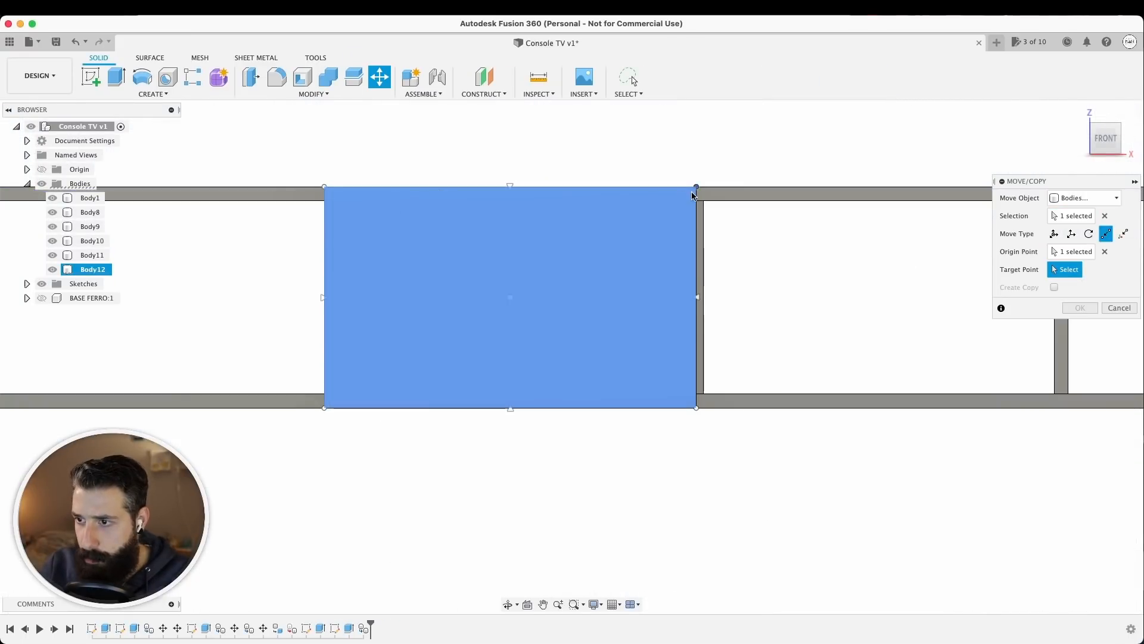
click(696, 186)
click(1079, 308)
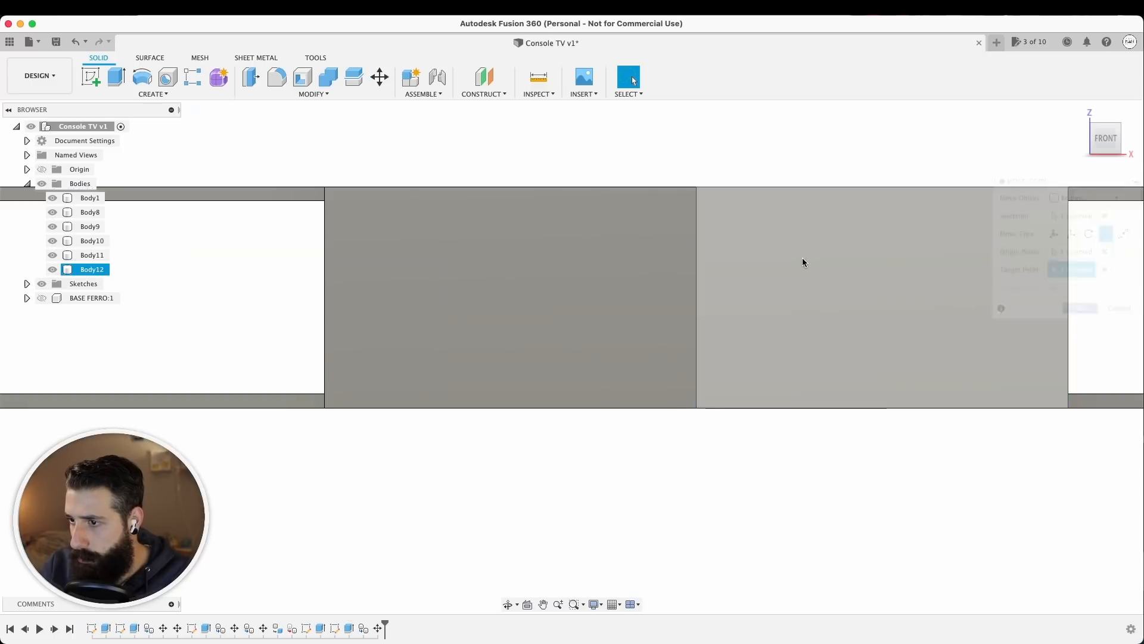
Step: Start a sketch on the cabinet's front face and draw a horizontal line across the middle of the fourth compartment's opening
scroll(802, 257, down, 5)
scroll(703, 238, up, 5)
middle_drag(773, 249, 665, 248)
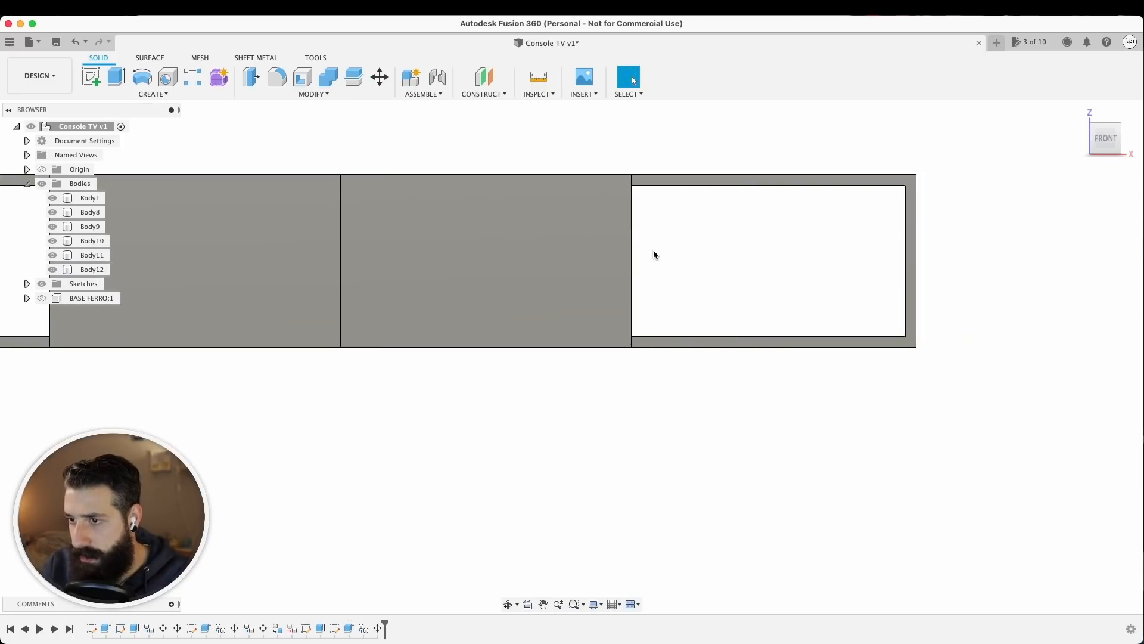
key(r)
click(654, 254)
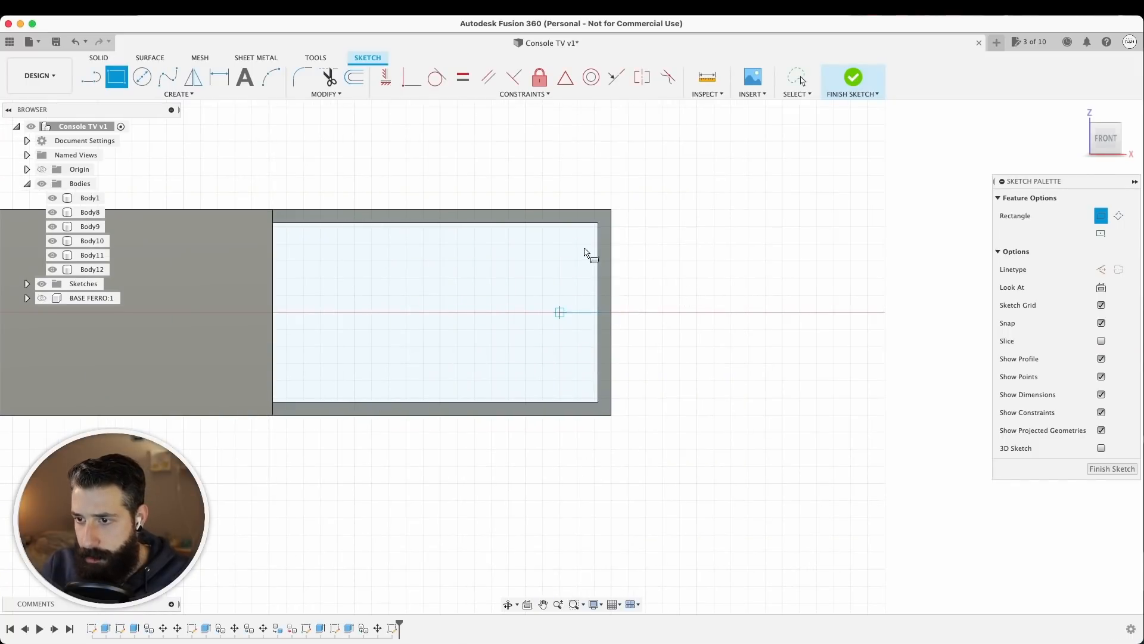
key(Escape)
scroll(557, 311, up, 2)
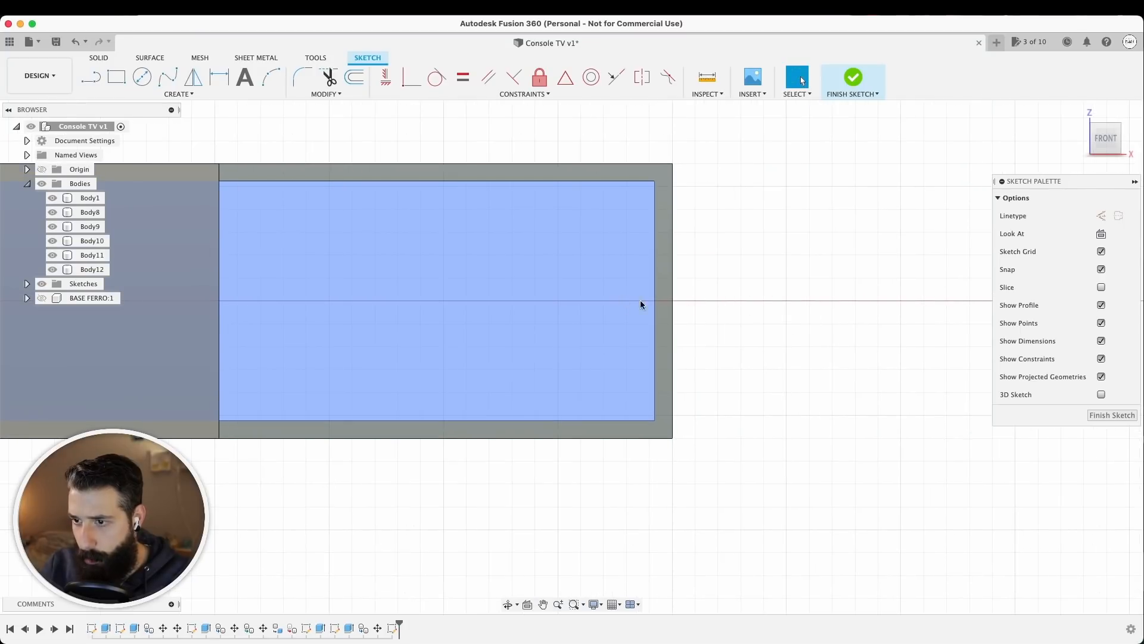
key(l)
click(655, 301)
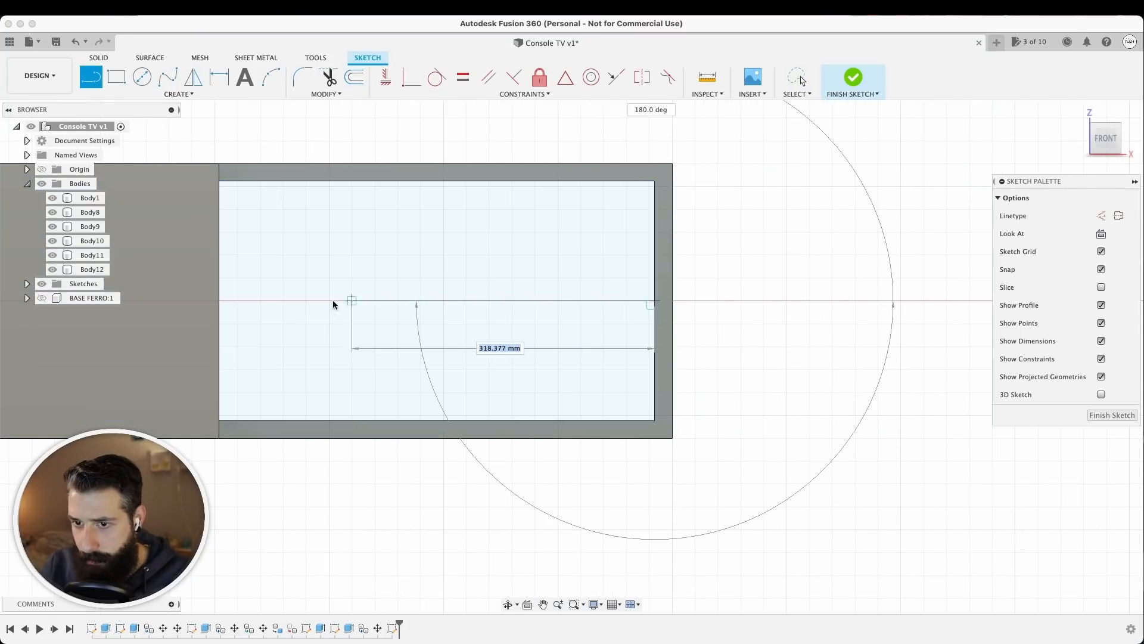
click(227, 300)
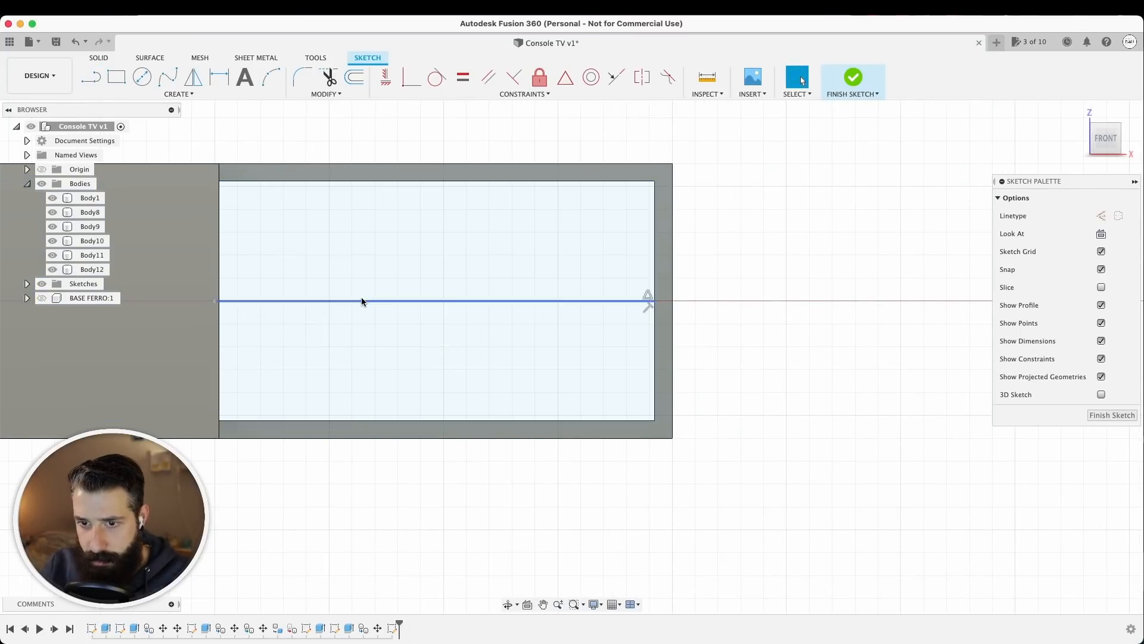
Step: Offset the horizontal line 8 mm to each side, then delete the original centre line
key(Escape)
scroll(361, 300, up, 2)
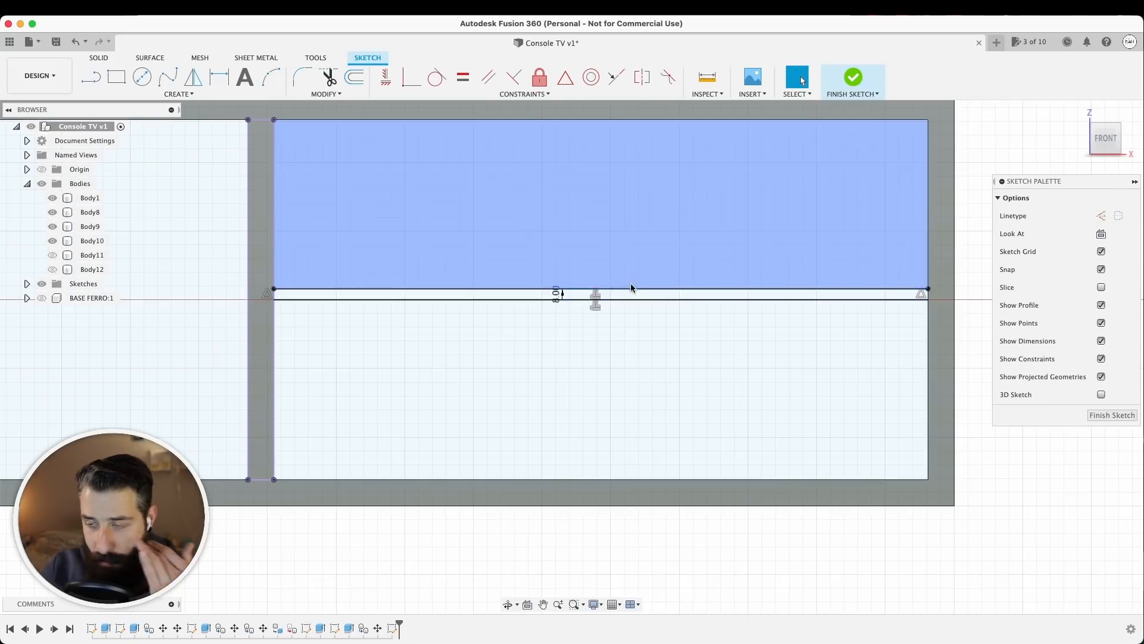
click(629, 300)
key(p)
key(Escape)
key(o)
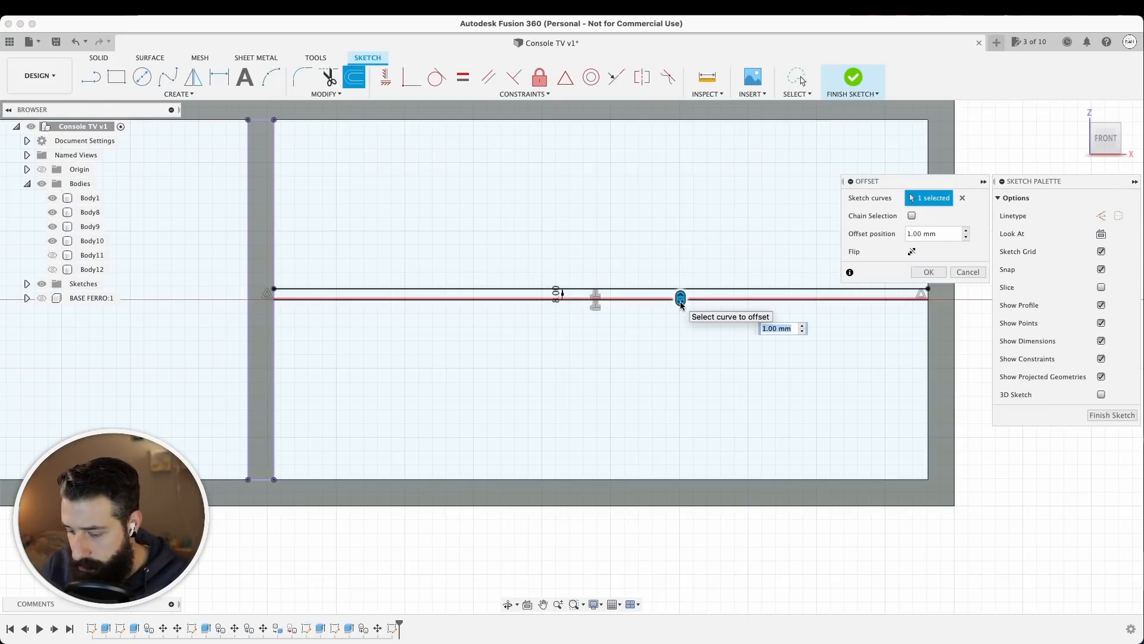
key(Return)
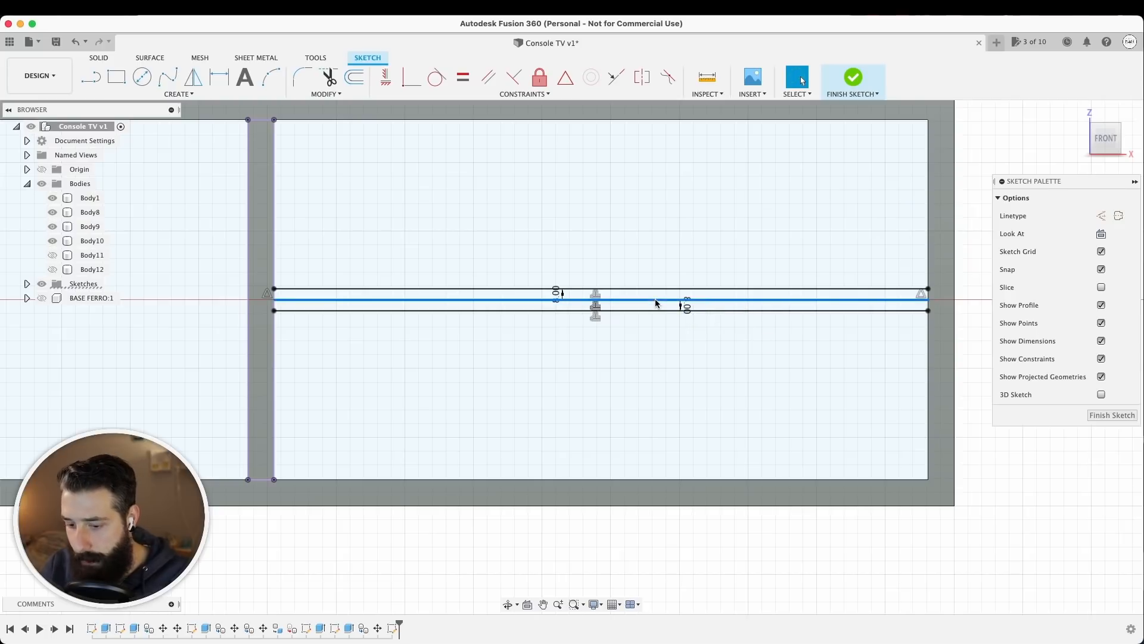
key(Delete)
Step: Extrude the thin strip in the fourth compartment by -600 mm into the cabinet as a new body
click(566, 308)
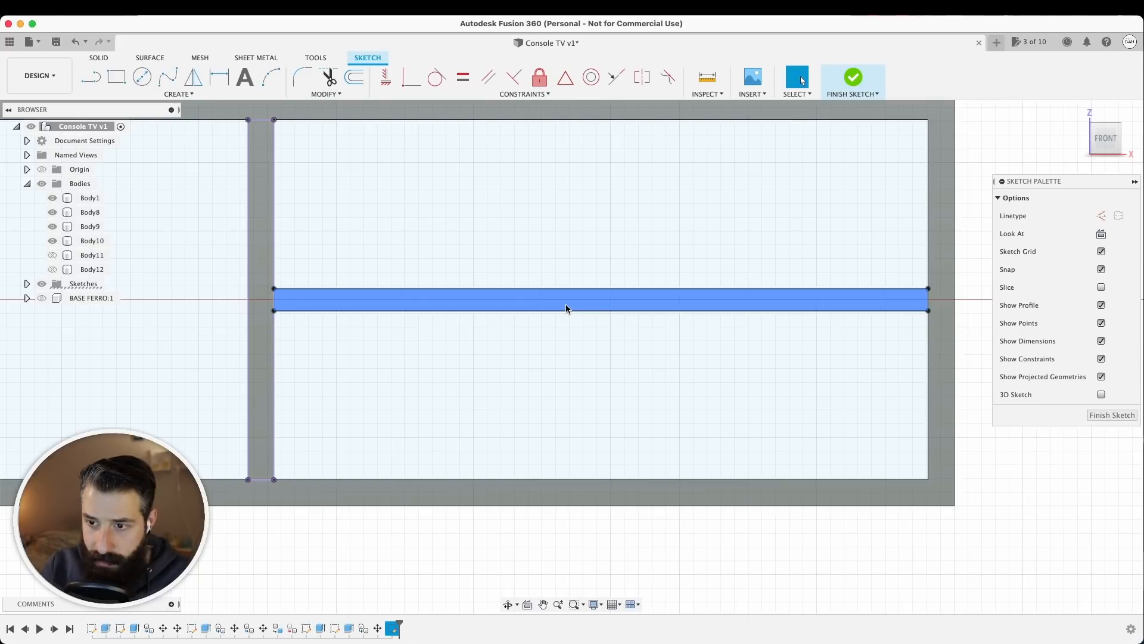
scroll(566, 308, down, 1)
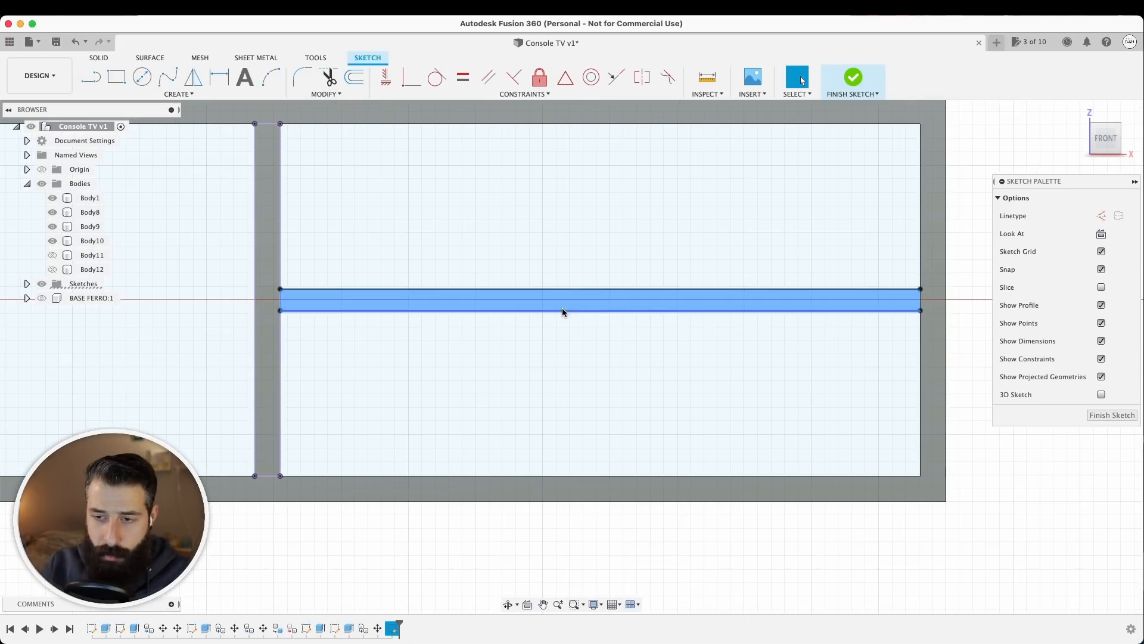
key(e)
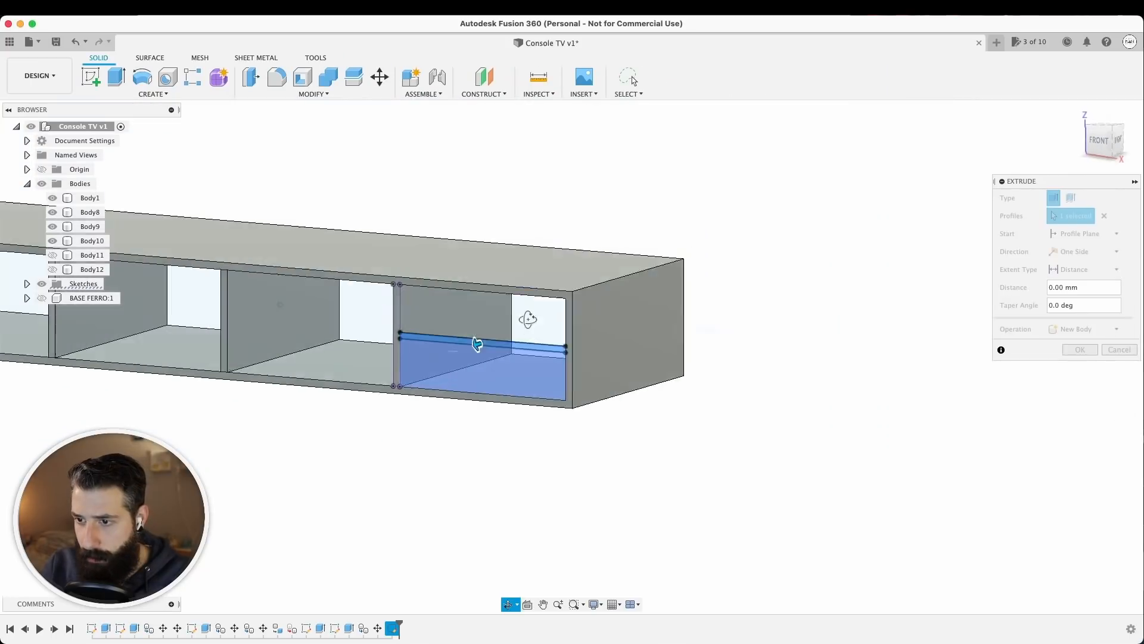
text(-600)
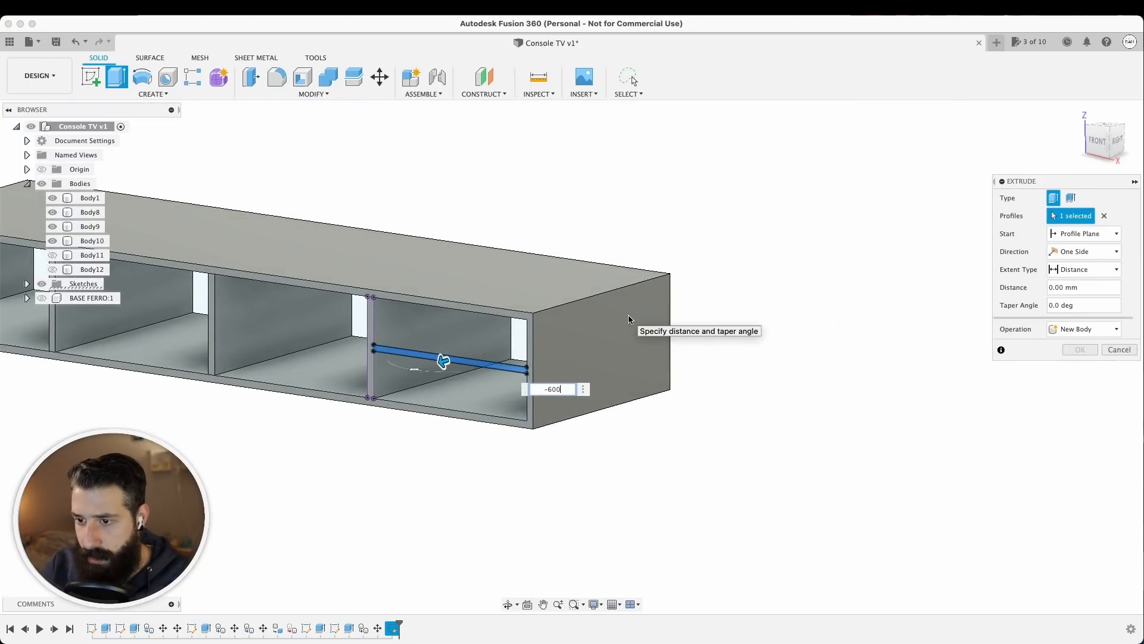
click(1087, 328)
click(1013, 382)
key(Return)
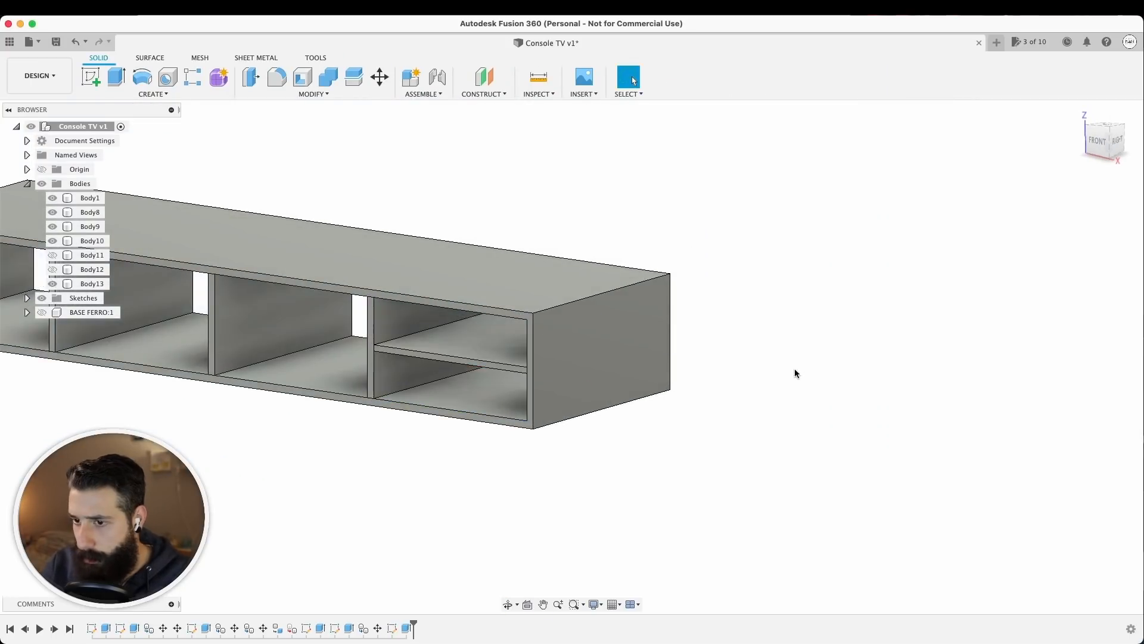
Step: Copy the shelf body and move the copy -1500 mm along X into the first compartment
middle_drag(574, 385, 628, 360)
key(F6)
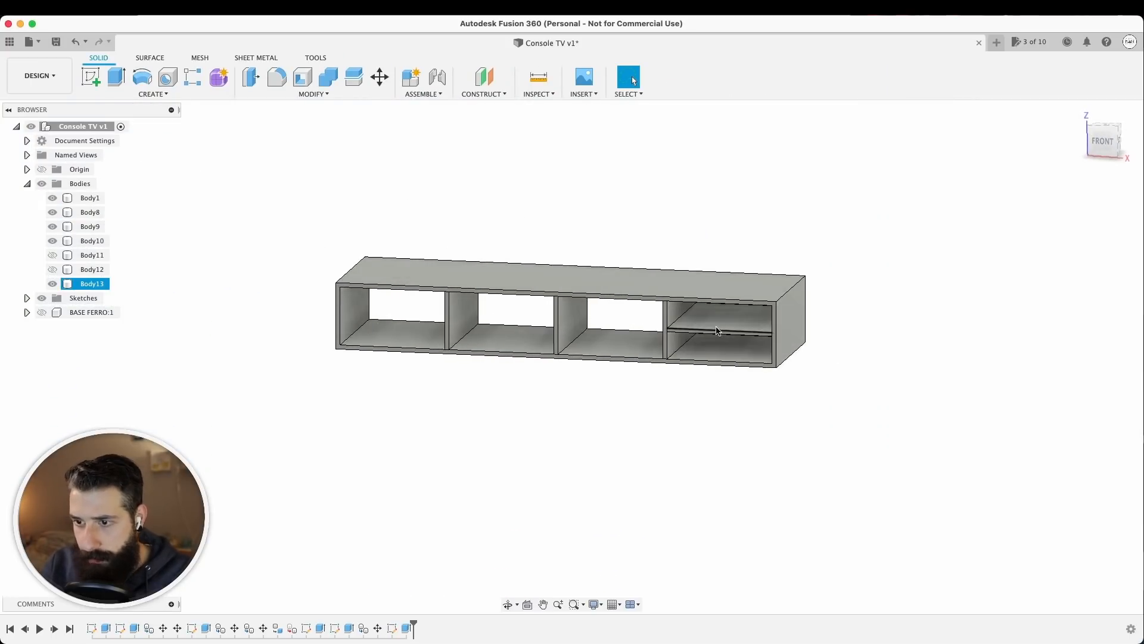
click(87, 284)
key(super+c)
key(super+v)
drag(715, 320, 368, 333)
scroll(382, 339, up, 8)
middle_drag(398, 350, 449, 361)
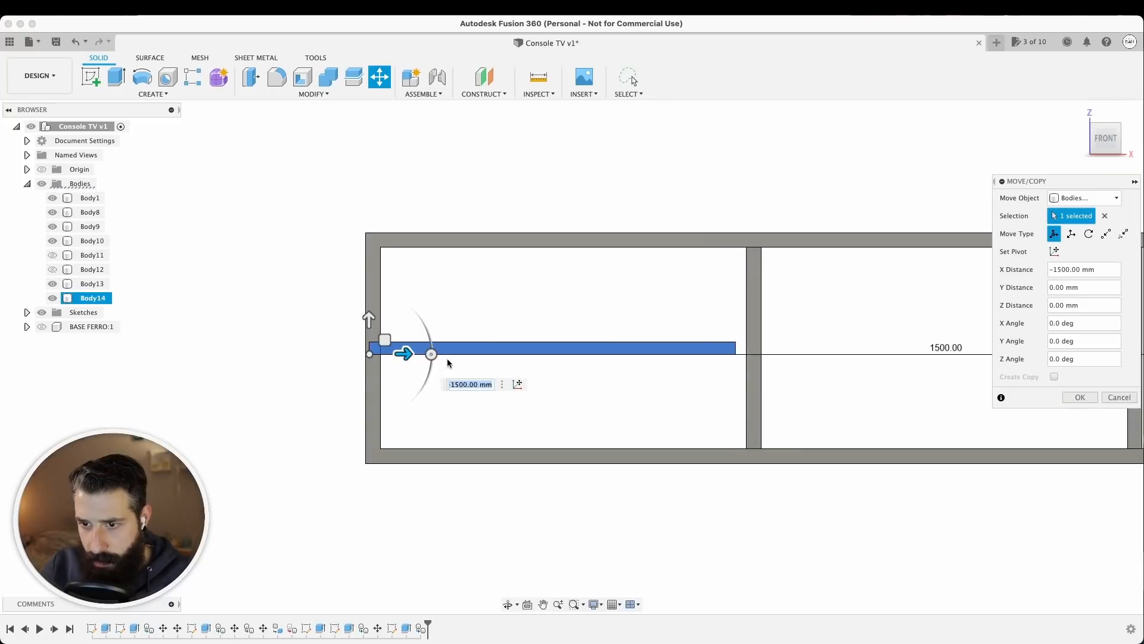
Step: Move the copied shelf point to point from its front left edge to the inner edge of the cabinet's left side panel
scroll(450, 360, up, 8)
drag(173, 335, 220, 342)
scroll(162, 334, up, 5)
middle_drag(161, 327, 264, 338)
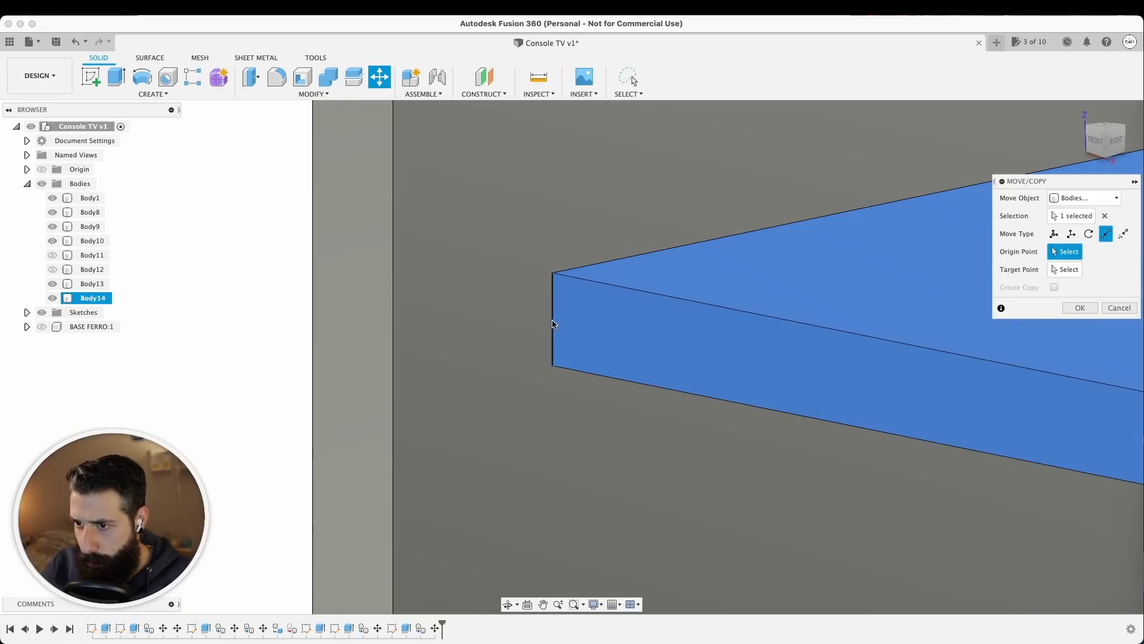
mouse_move(553, 324)
shift+middle_down()
mouse_move(610, 327)
mouse_move(542, 330)
shift+middle_up()
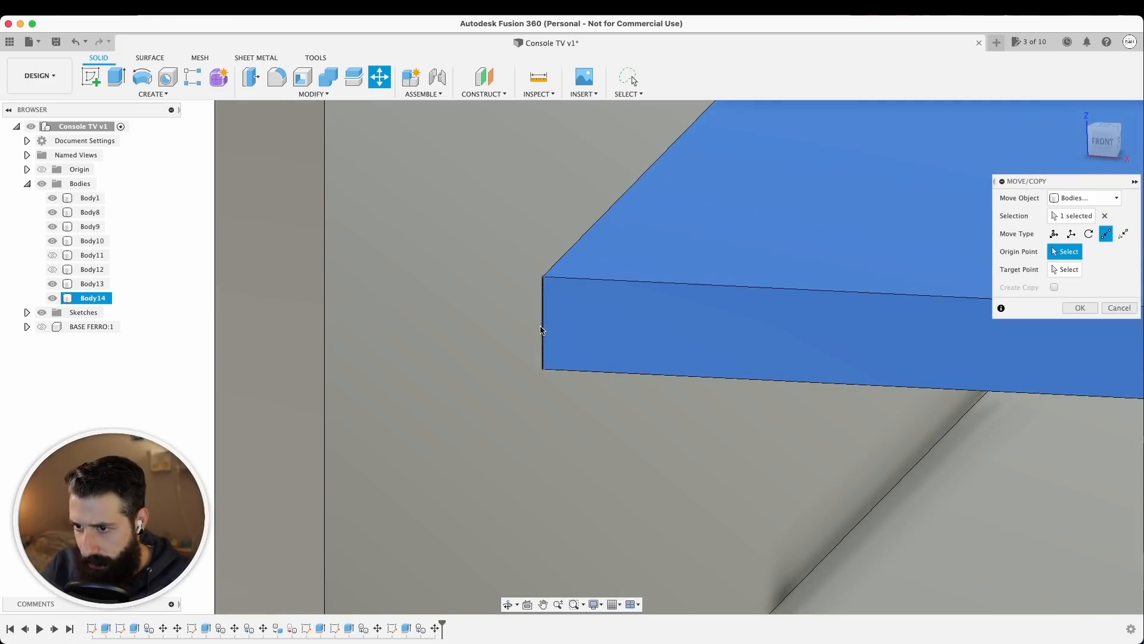
click(543, 327)
click(324, 313)
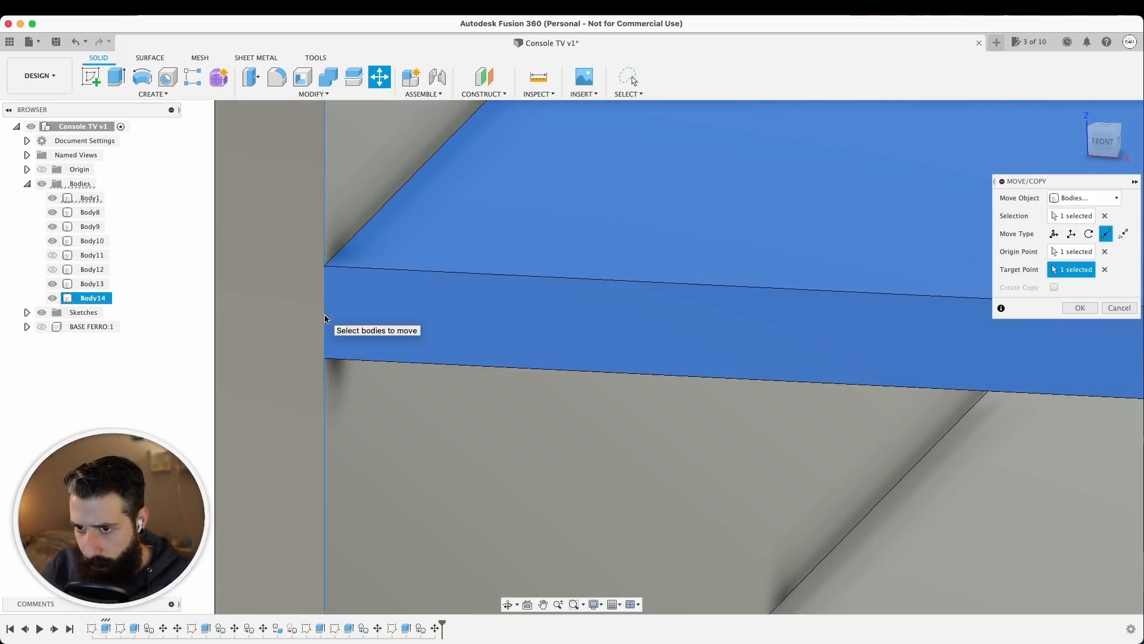
scroll(799, 378, down, 10)
middle_drag(799, 378, 476, 347)
scroll(836, 362, up, 7)
click(1079, 308)
scroll(763, 399, down, 15)
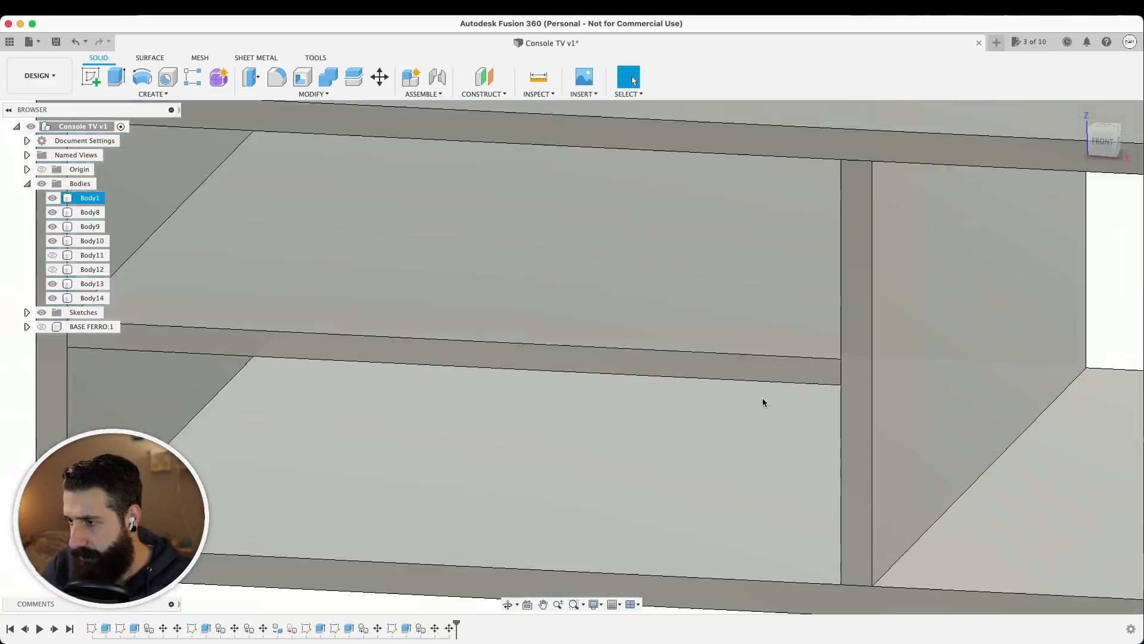
middle_drag(610, 386, 497, 334)
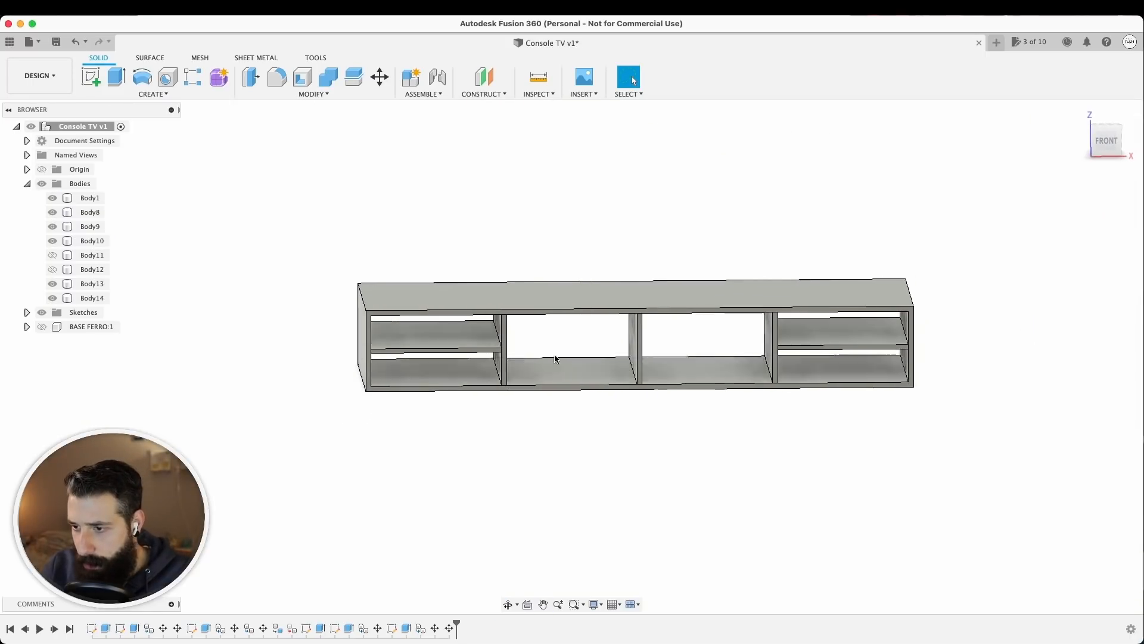
Step: Rename the bodies STRUTTURA, DIVISORIO, ANTA SX, ANTA DX and MENSOLINA, numbering the repeated dividers and shelf
shift+middle_drag(619, 360, 733, 342)
scroll(719, 356, up, 5)
scroll(778, 351, down, 5)
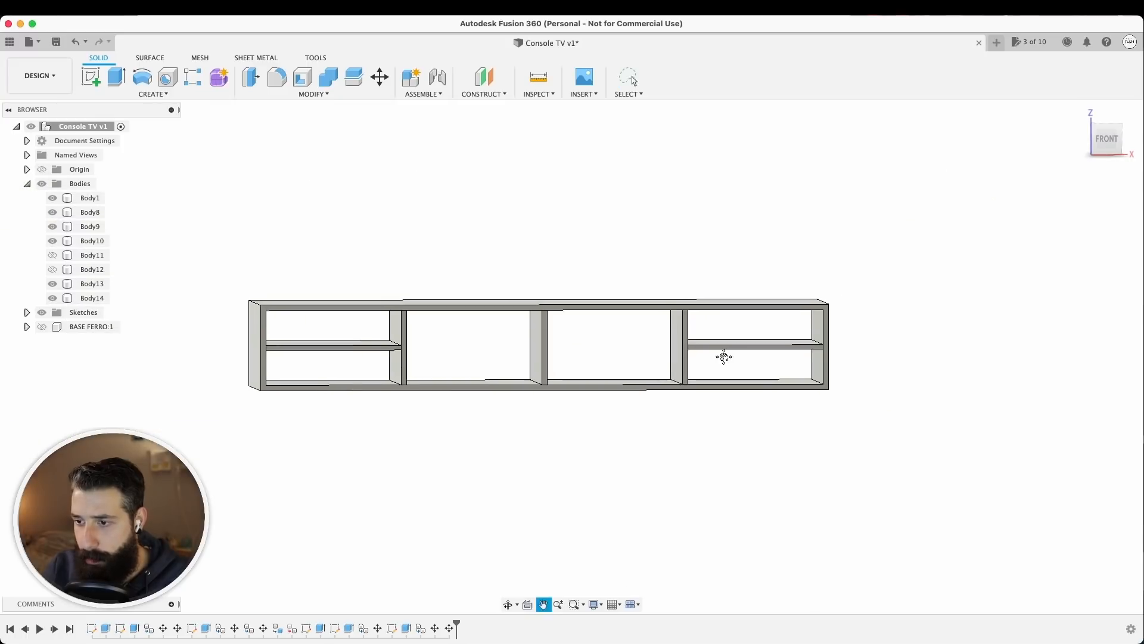
click(96, 273)
double_click(95, 274)
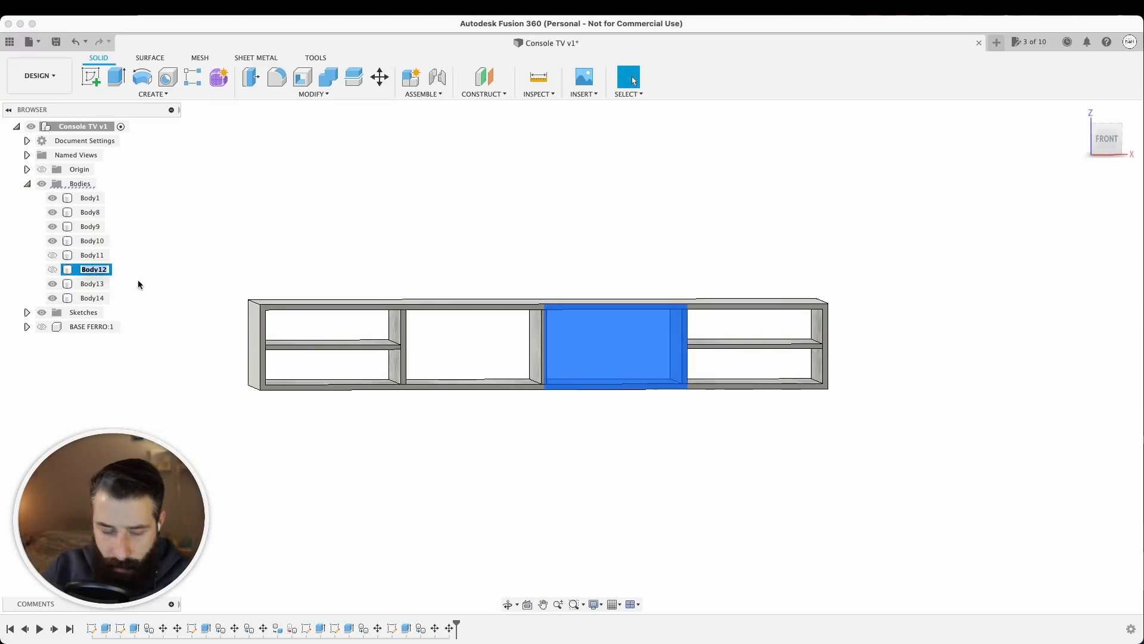
text(ANTE)
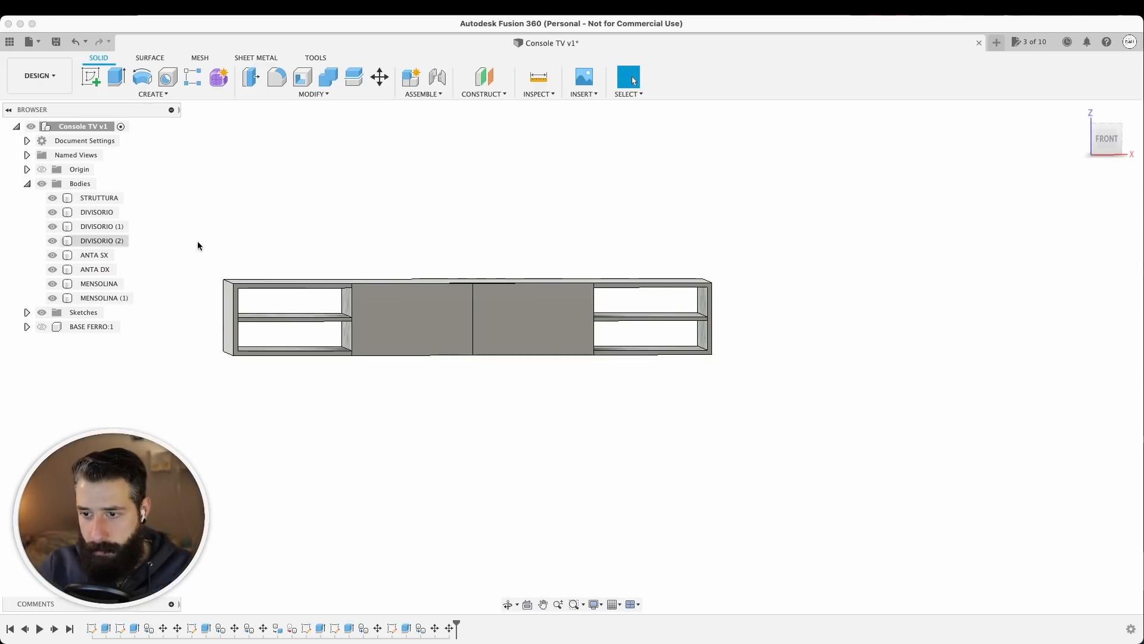
Step: Hide both door bodies and start a rectangle sketch on the cabinet's front face, viewing the fourth compartment
scroll(528, 278, up, 10)
shift+middle_drag(640, 316, 610, 324)
scroll(702, 344, up, 4)
shift+middle_drag(702, 345, 662, 221)
scroll(557, 255, down, 6)
scroll(662, 220, up, 5)
key(r)
click(633, 217)
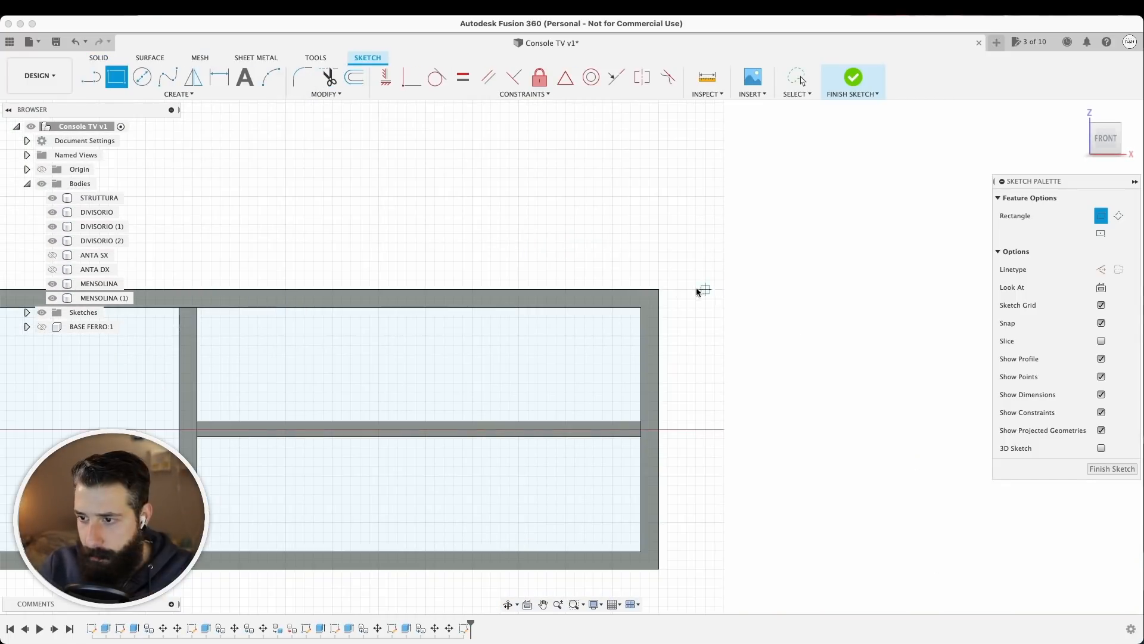
Step: Project the front faces of the cabinet frame, the fourth compartment's divider and its shelf into the sketch
key(p)
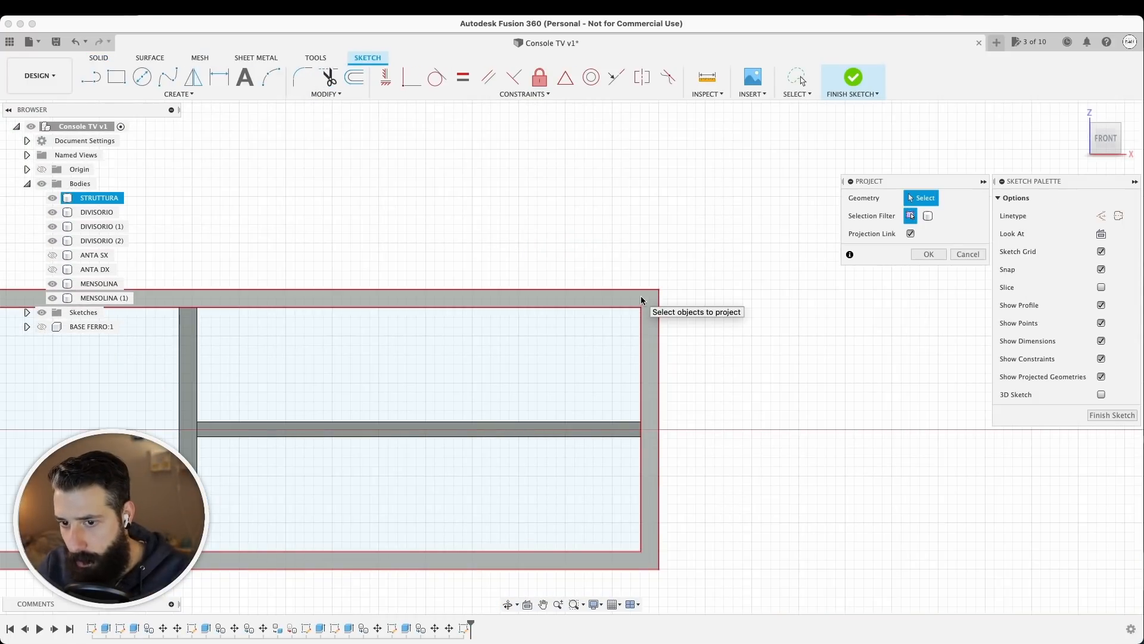
click(642, 296)
click(183, 371)
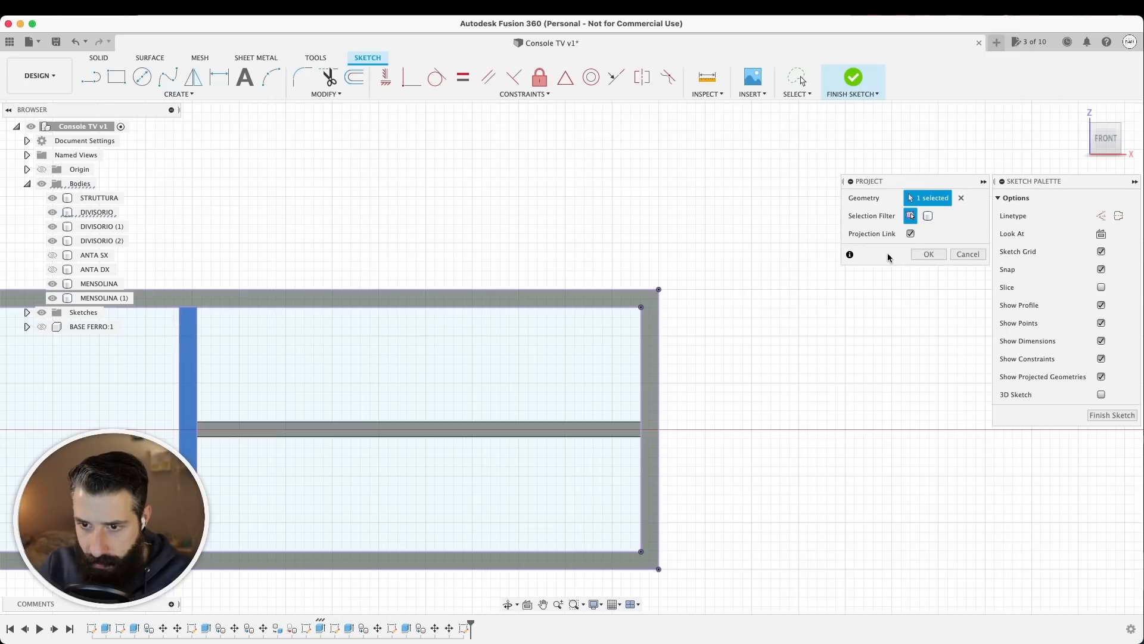
click(928, 254)
key(p)
click(376, 426)
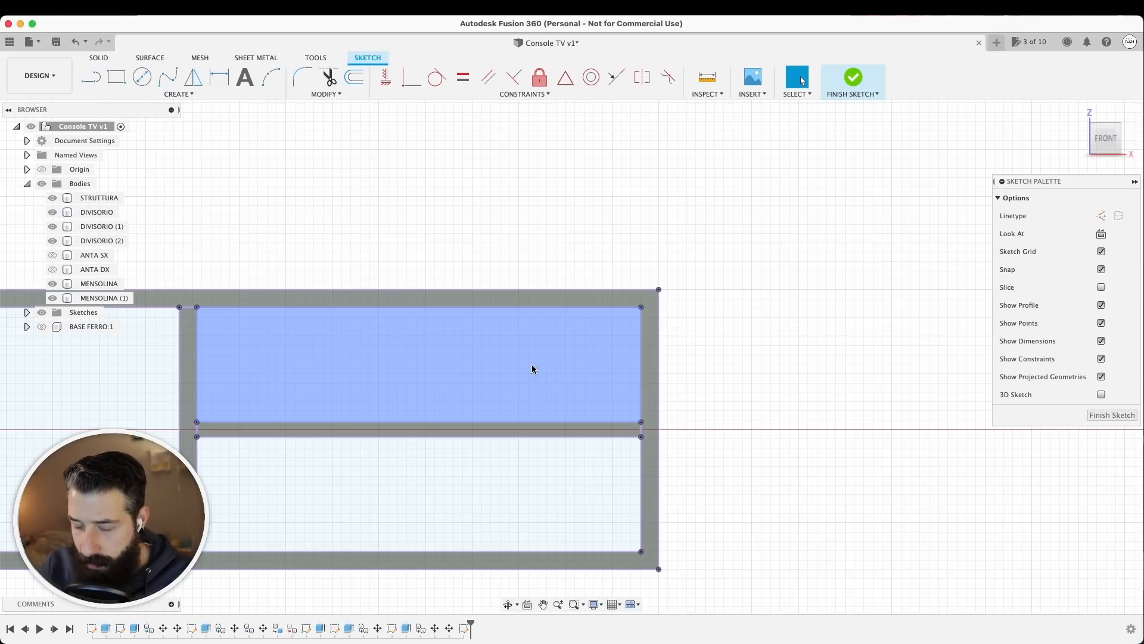
Step: Draw the upper drawer-front rectangle, about 505 x 150 mm, from the cabinet's upper-right corner to the divider's centre at mid-shelf height
key(r)
click(658, 289)
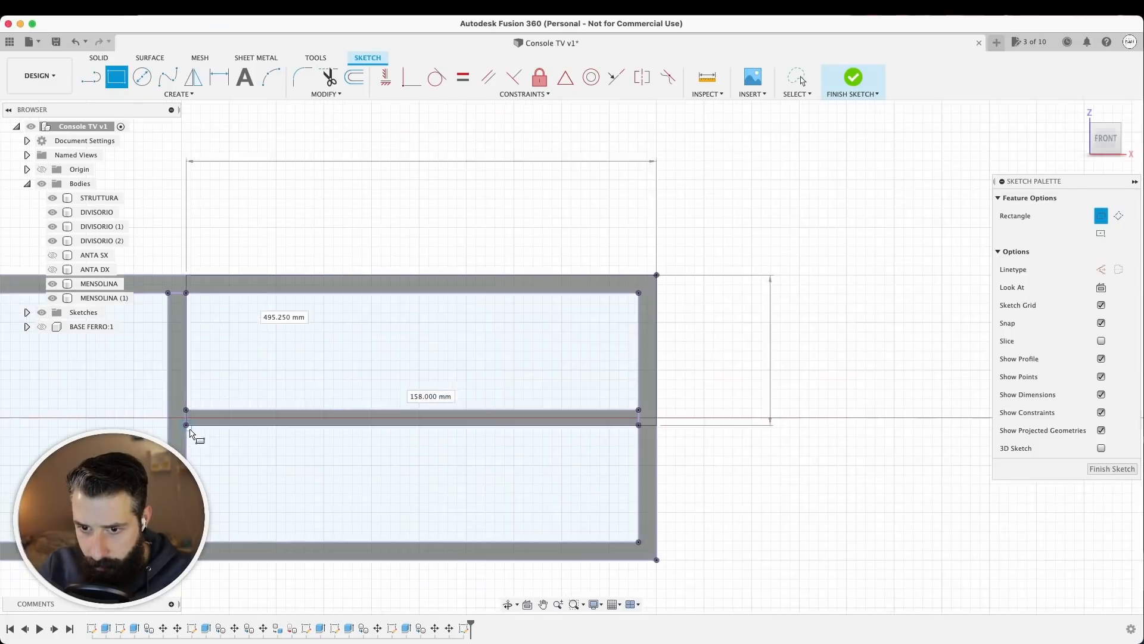
scroll(285, 397, up, 5)
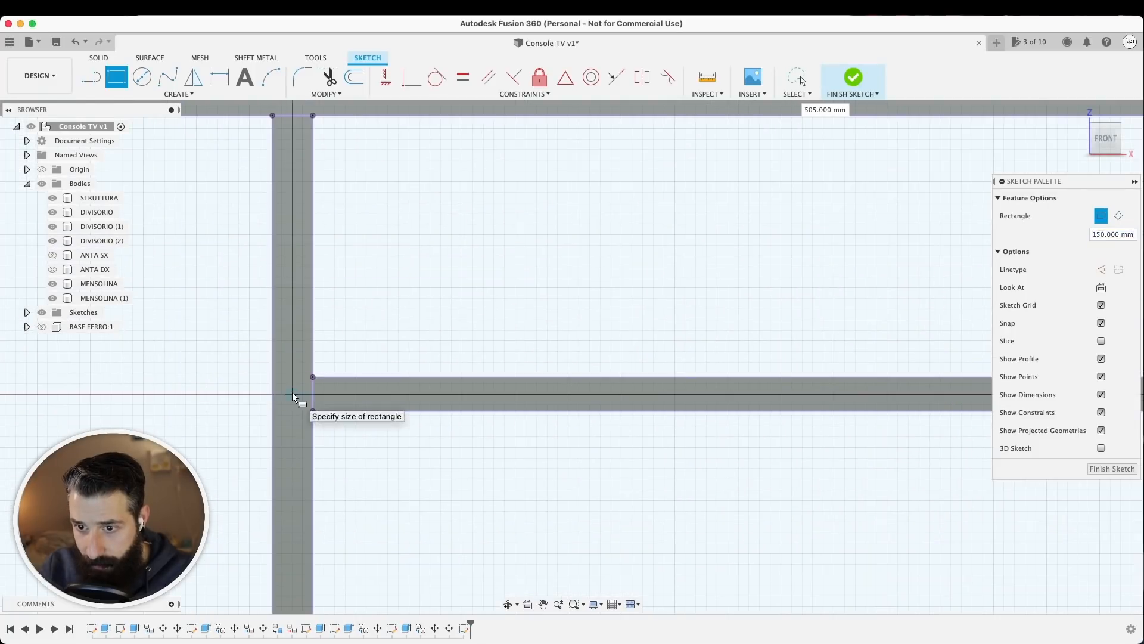
click(292, 393)
scroll(597, 402, down, 5)
Step: Draw the lower drawer-front rectangle between the cabinet's lower-right corner and the upper rectangle's inner corner on the divider
middle_drag(597, 402, 500, 364)
click(746, 463)
scroll(404, 361, up, 5)
click(404, 351)
key(Escape)
Step: Extrude all profiles of the lower drawer-front rectangle 19 mm as a new body
scroll(489, 399, down, 5)
click(701, 252)
middle_drag(539, 417, 434, 270)
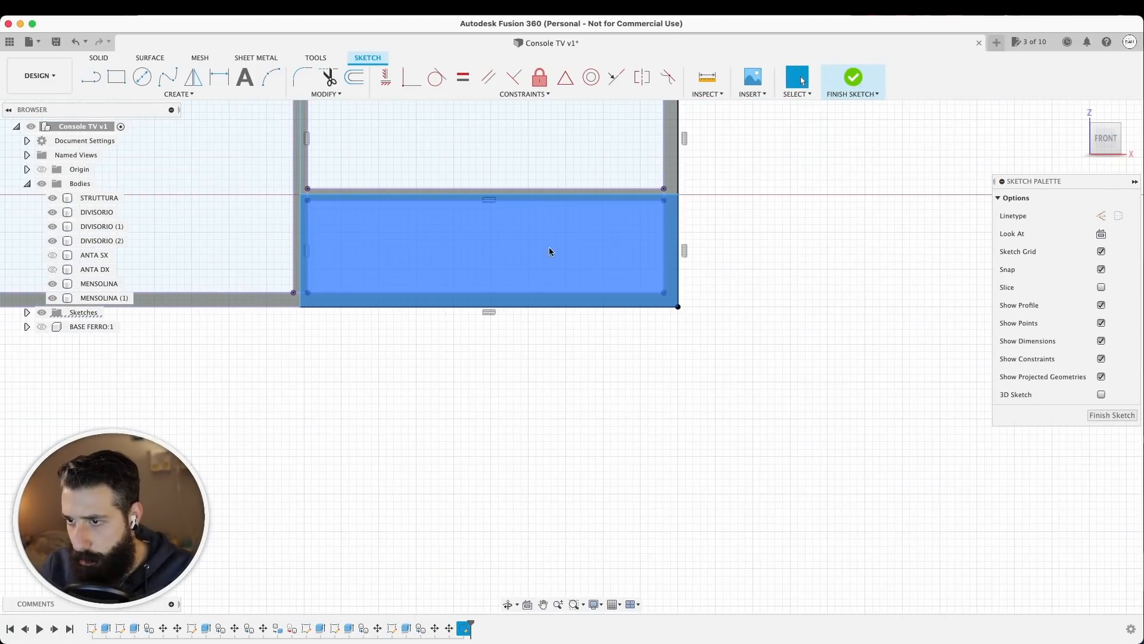
scroll(435, 254, up, 5)
key(e)
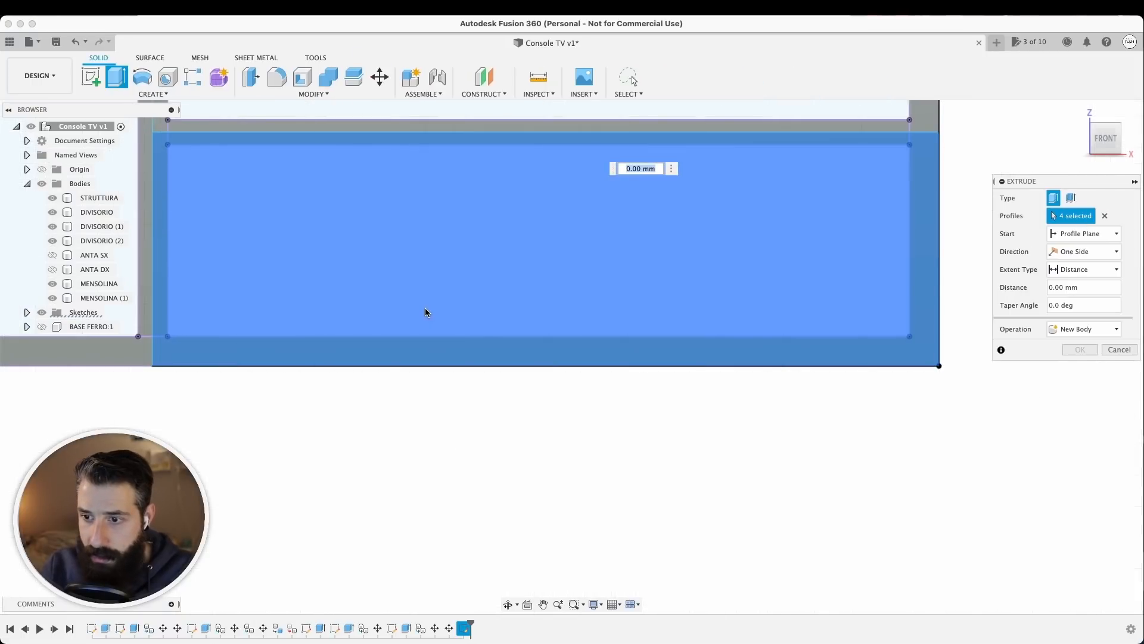
text(19)
key(Return)
middle_drag(426, 312, 453, 256)
Step: Show Sketch7 again and extrude the upper drawer-front profiles 19 mm as a new body
click(53, 337)
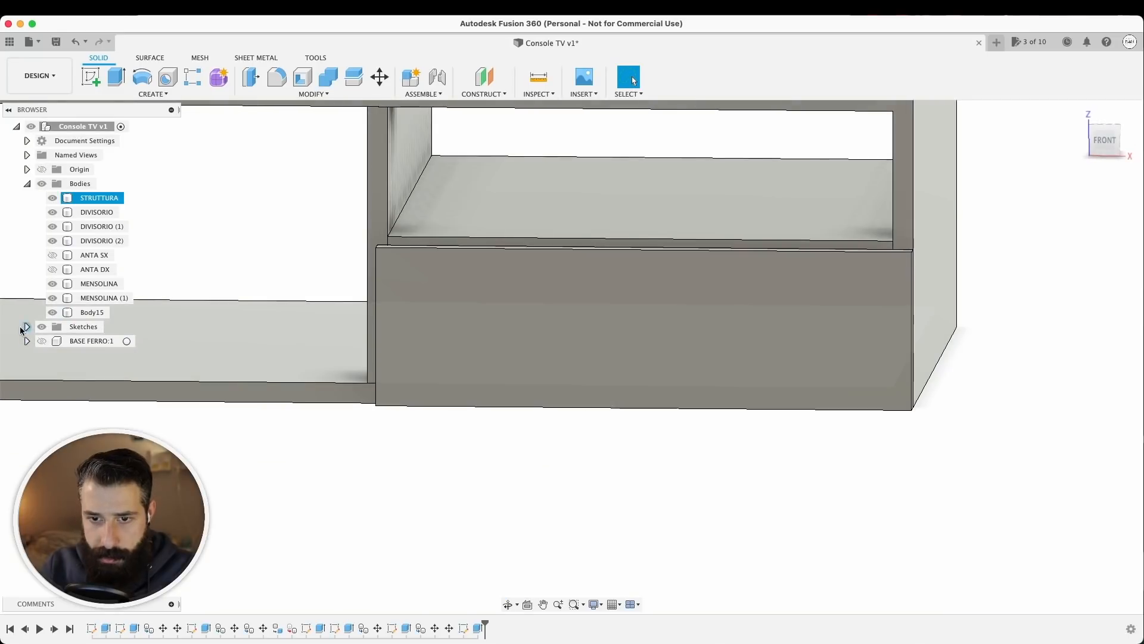
click(26, 327)
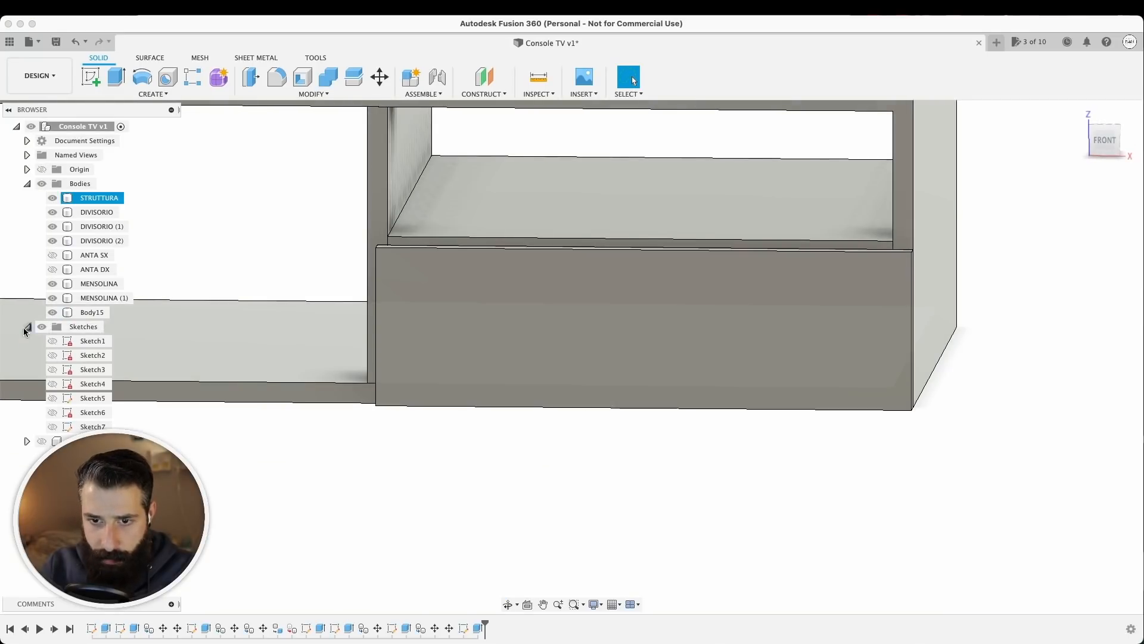
click(52, 427)
scroll(539, 429, down, 3)
shift+middle_drag(540, 429, 651, 306)
scroll(651, 307, up, 5)
click(810, 226)
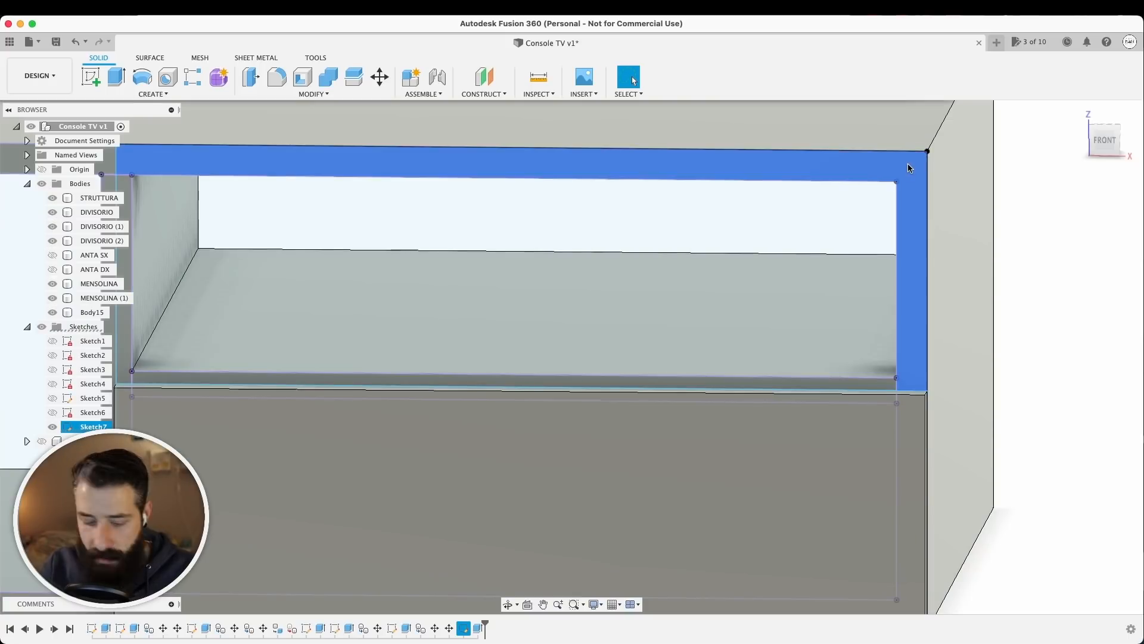
click(340, 337)
key(e)
key(Return)
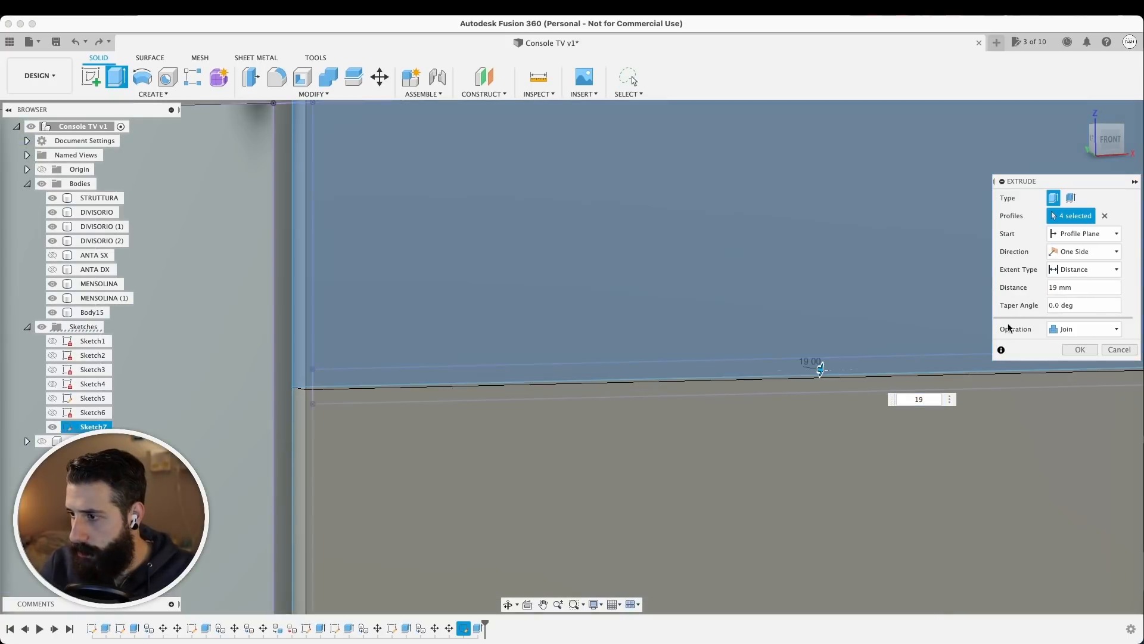
click(1080, 349)
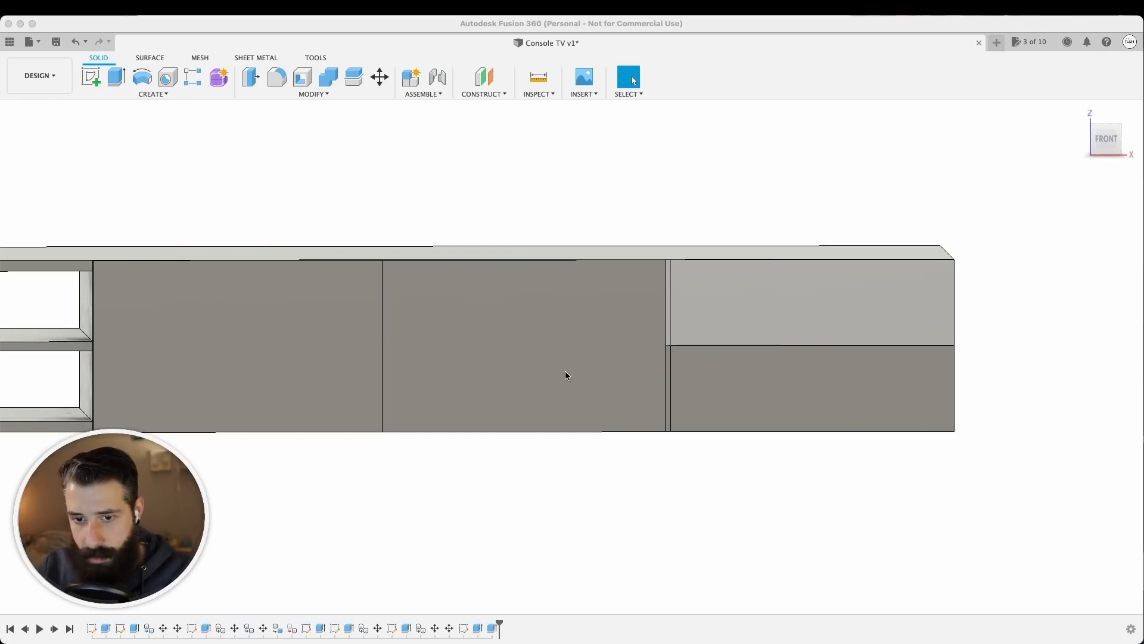
Step: Hide the two drawer fronts and extrude the ANTA DX door's side face next to the fourth compartment by -19/2 mm
click(565, 375)
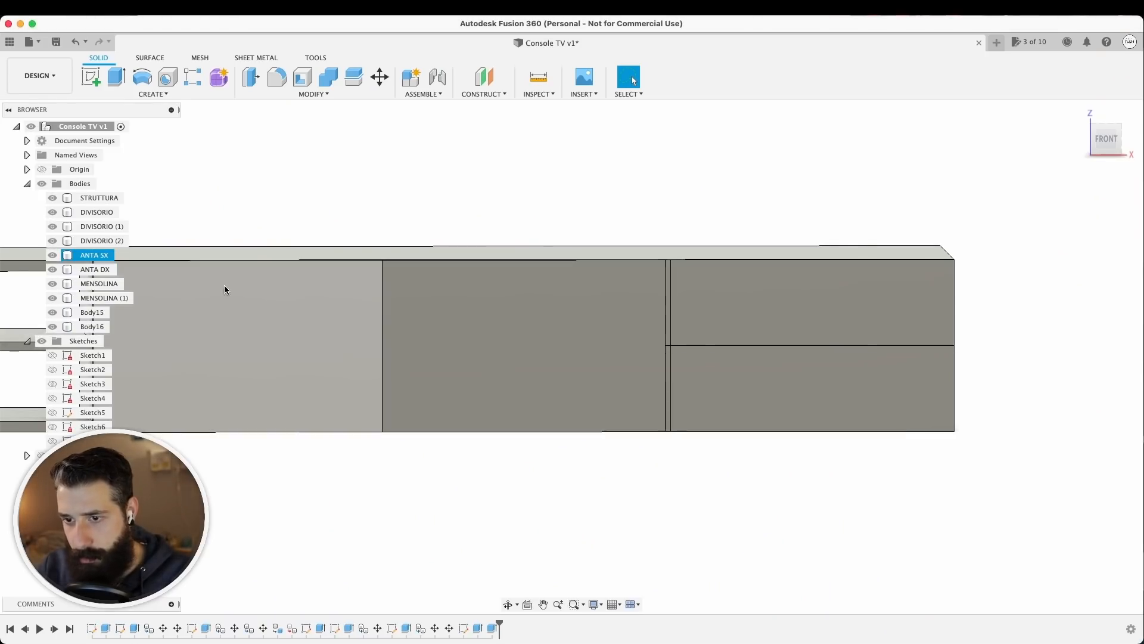
shift+middle_drag(357, 328, 662, 317)
click(471, 296)
key(e)
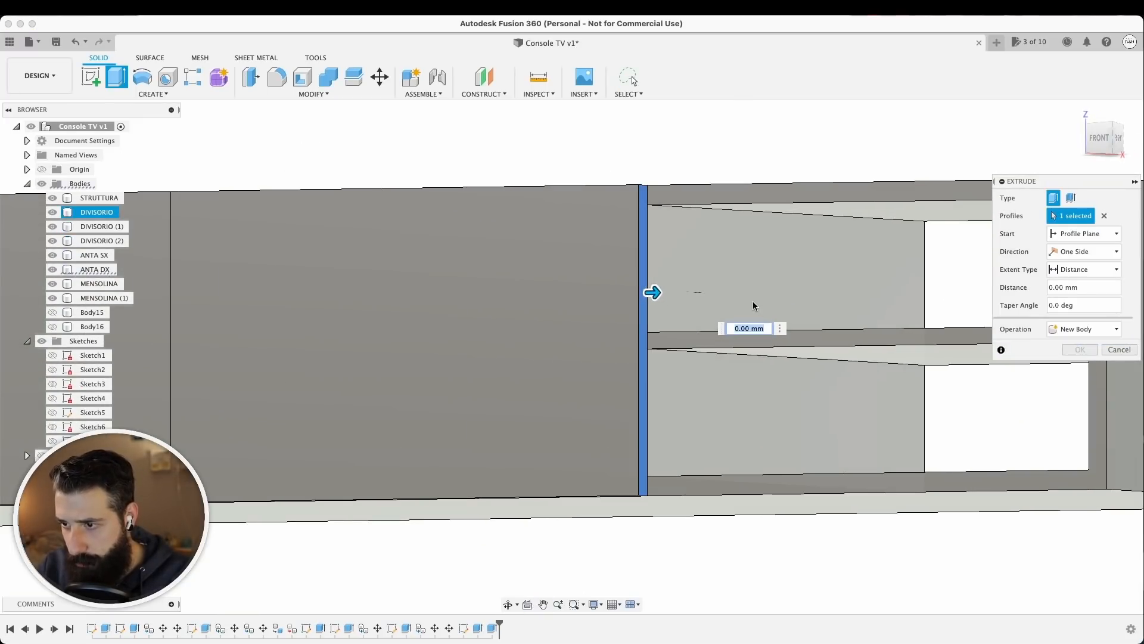
text(2)
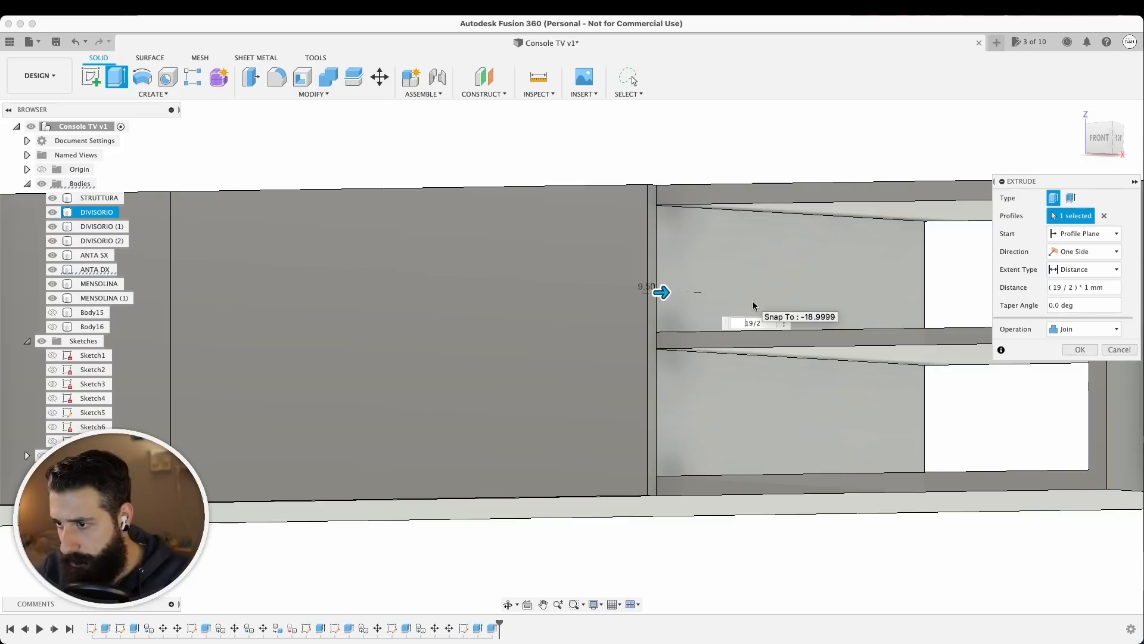
key(Home)
text(-)
key(Return)
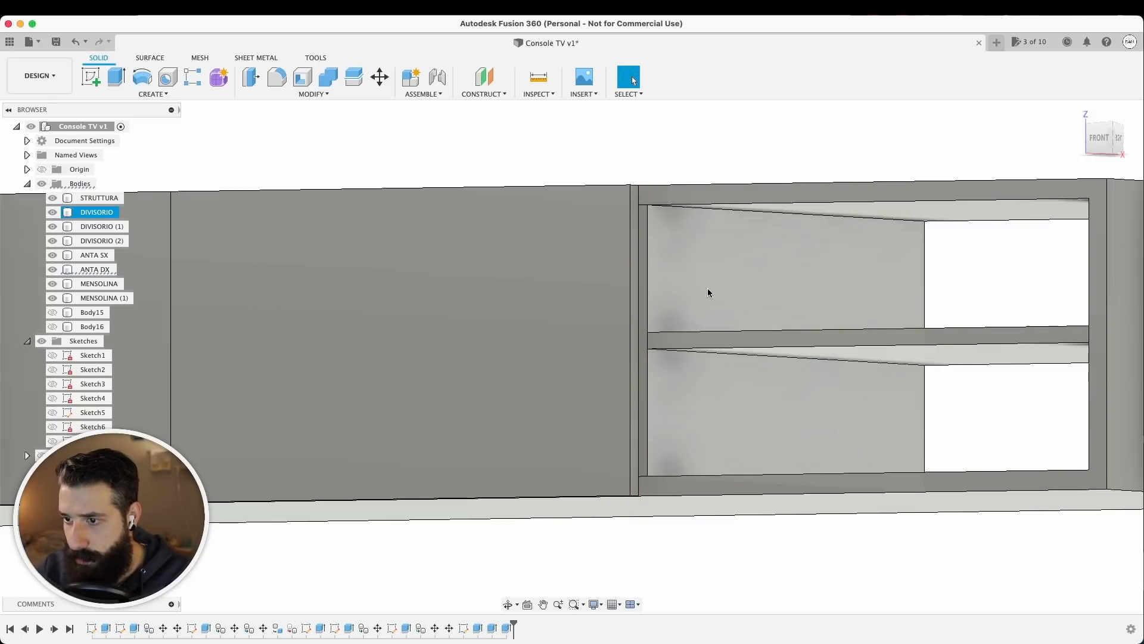
Step: Show the two drawer fronts again and examine the doors and drawer fronts across the cabinet front
shift+middle_drag(685, 342, 764, 227)
scroll(671, 242, down, 5)
scroll(531, 210, up, 5)
middle_drag(532, 209, 676, 259)
shift+middle_drag(676, 259, 670, 204)
scroll(669, 208, down, 5)
shift+middle_drag(672, 286, 653, 315)
key(Escape)
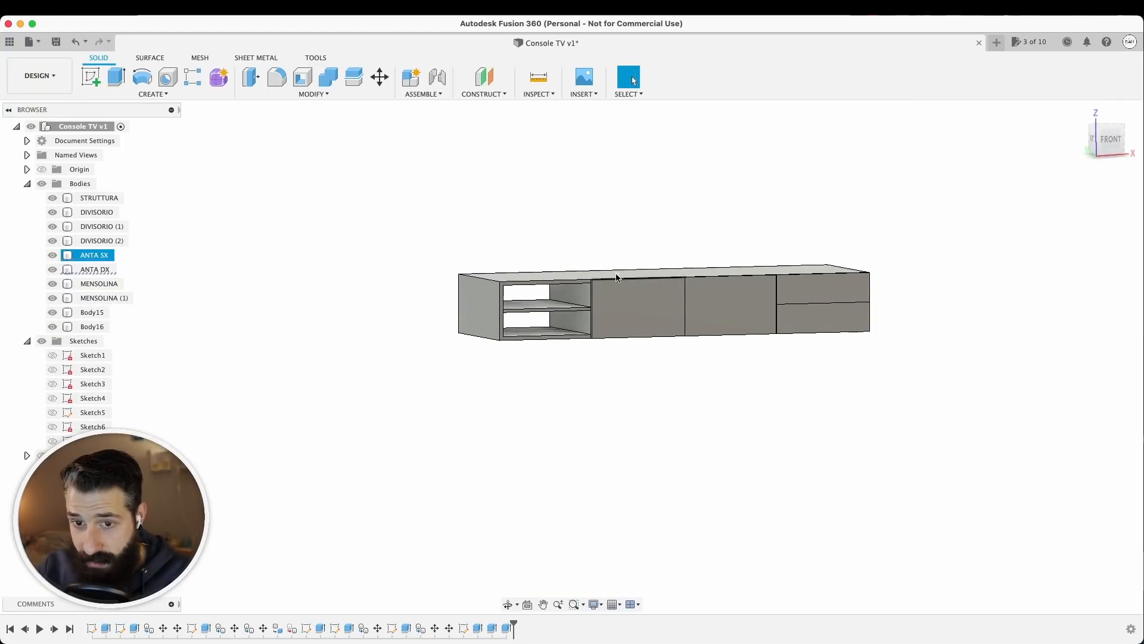
Step: Rename the two drawer-front bodies as FRONTALE CASSETTO and hide every body except STRUTTURA
click(93, 327)
shift+click(94, 215)
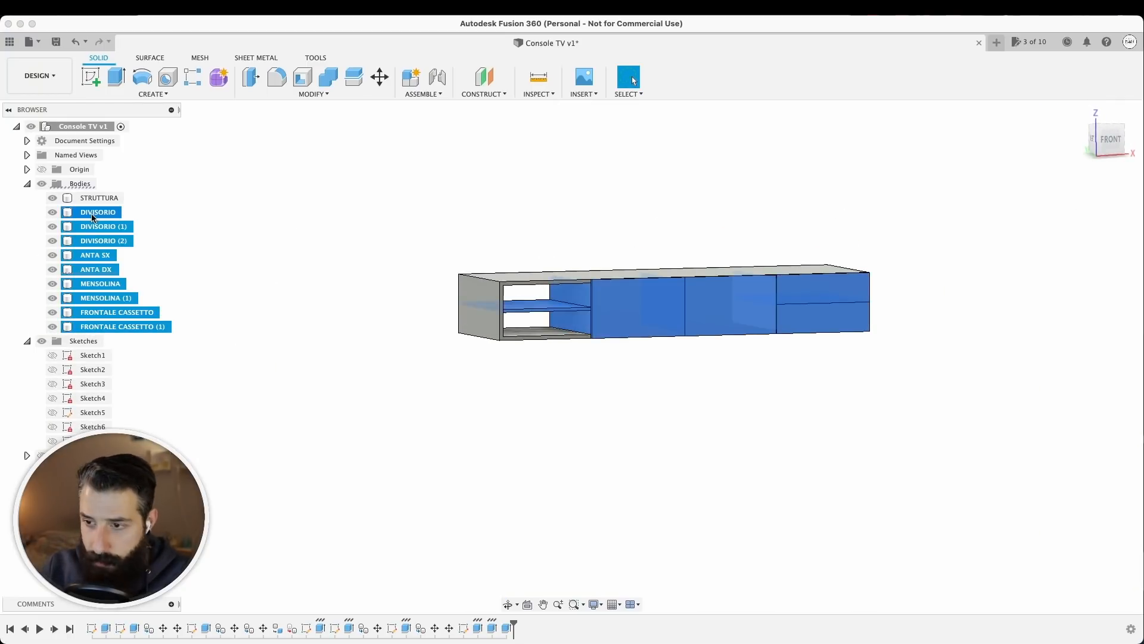
key(v)
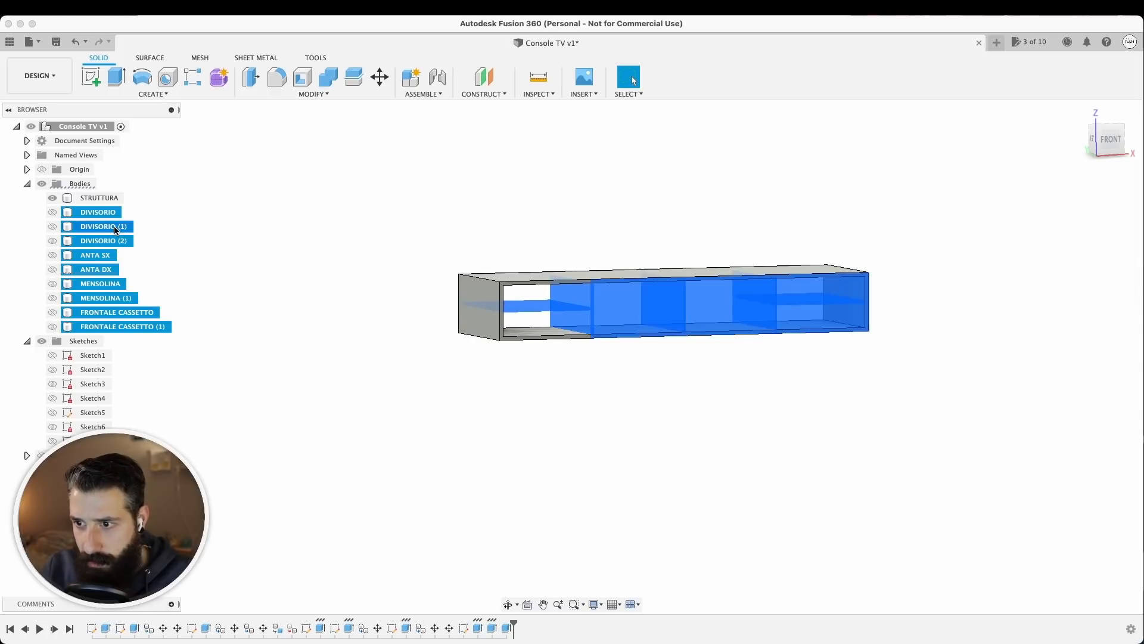
click(316, 265)
Step: Start a new sketch on the front face of the STRUTTURA body with the Line tool
shift+middle_drag(766, 323, 540, 306)
click(99, 197)
scroll(625, 353, up, 2)
click(464, 243)
scroll(388, 179, up, 3)
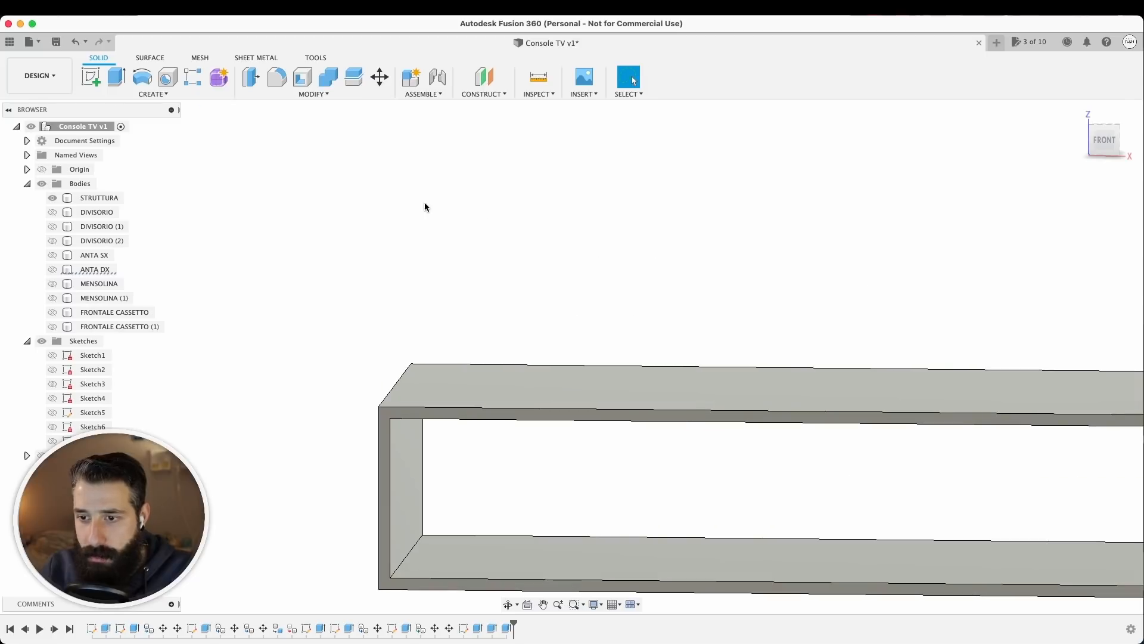
click(1103, 140)
scroll(328, 276, up, 3)
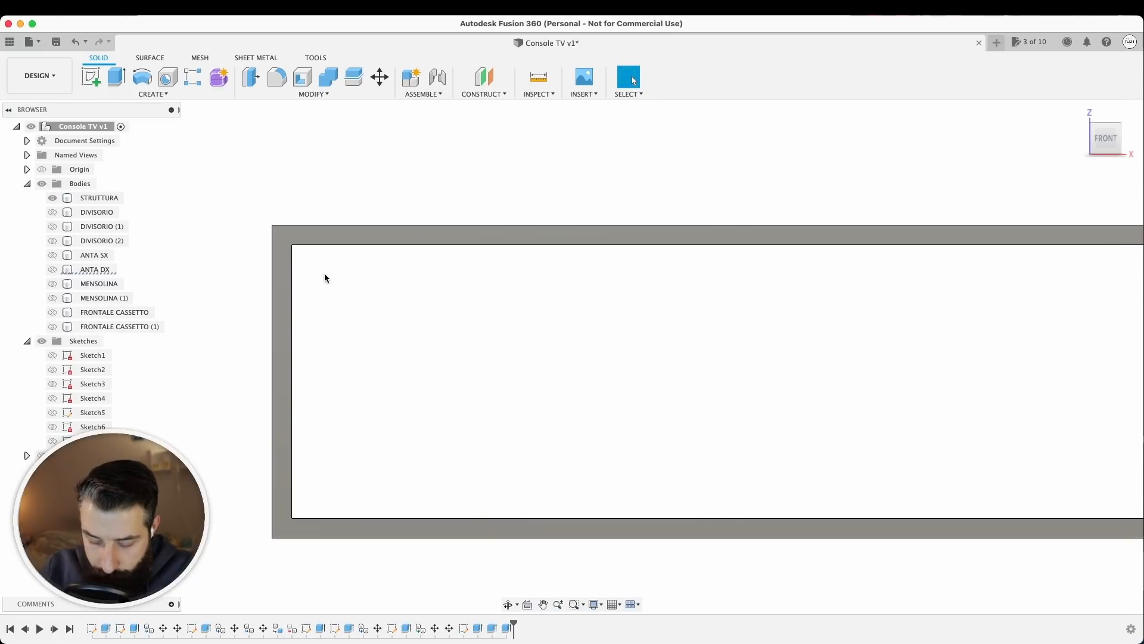
click(362, 247)
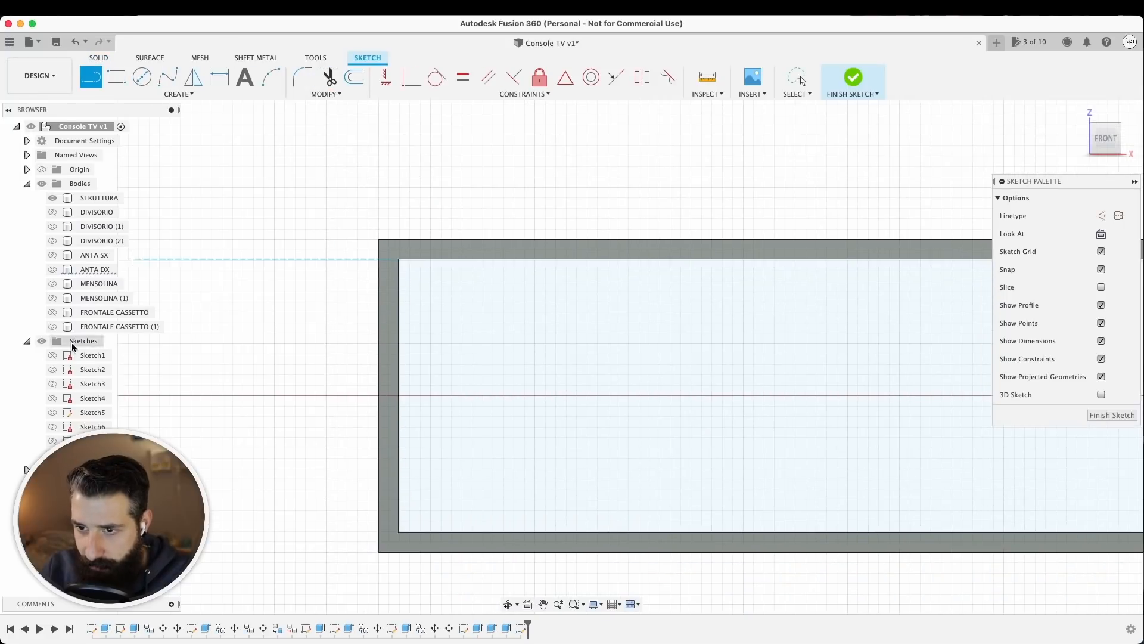
Step: Draw diagonal mitre lines between the outer and inner corners at the frame's upper-left and upper-right corners
scroll(398, 245, up, 2)
scroll(408, 273, down, 2)
shift+middle_drag(404, 272, 431, 274)
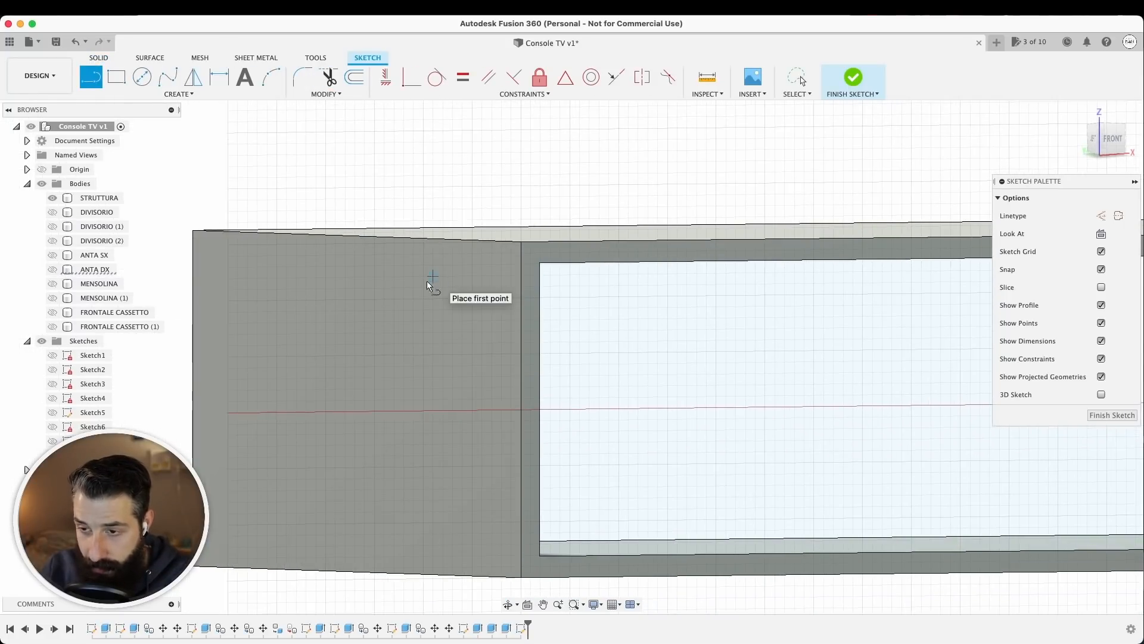
mouse_move(504, 232)
shift+middle_down()
mouse_move(377, 358)
mouse_move(494, 245)
shift+middle_up()
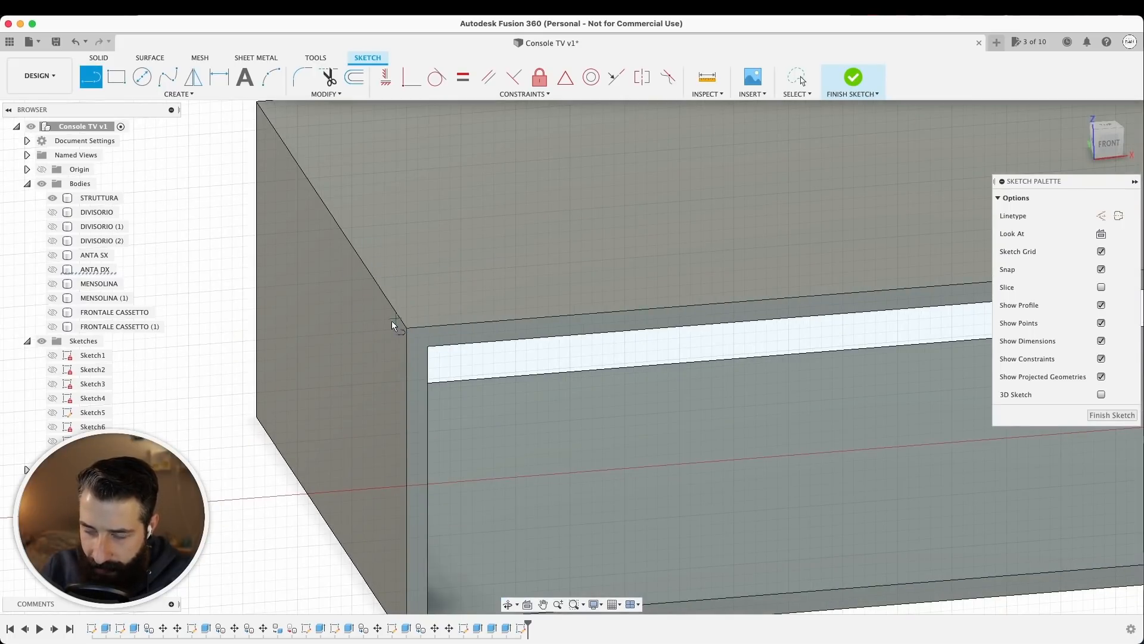
shift+middle_drag(405, 341, 402, 266)
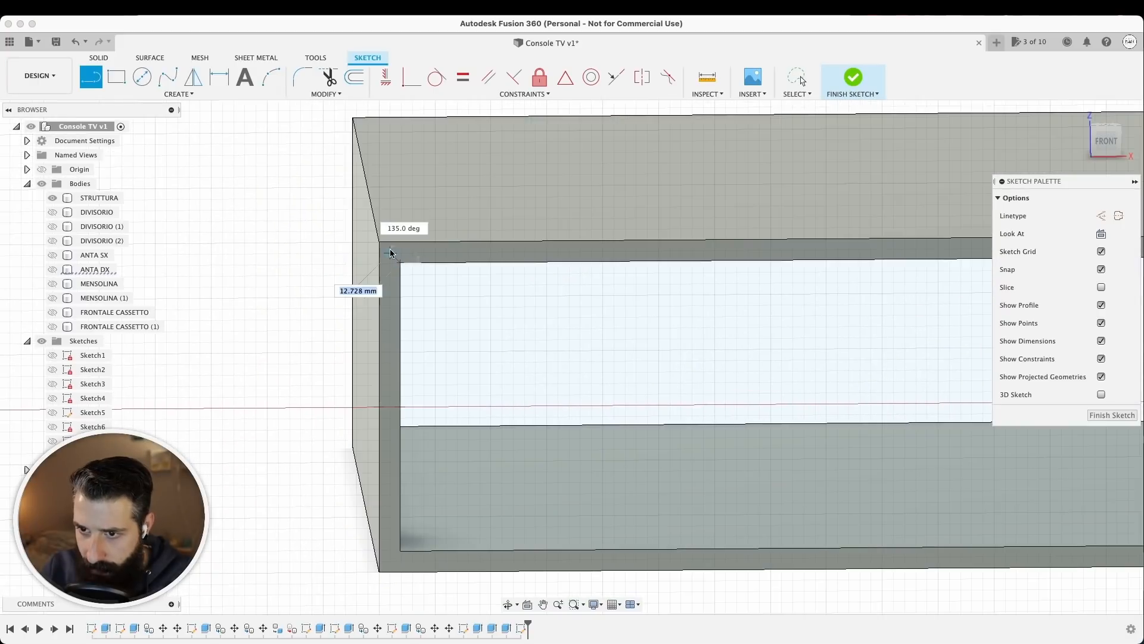
scroll(447, 286, up, 5)
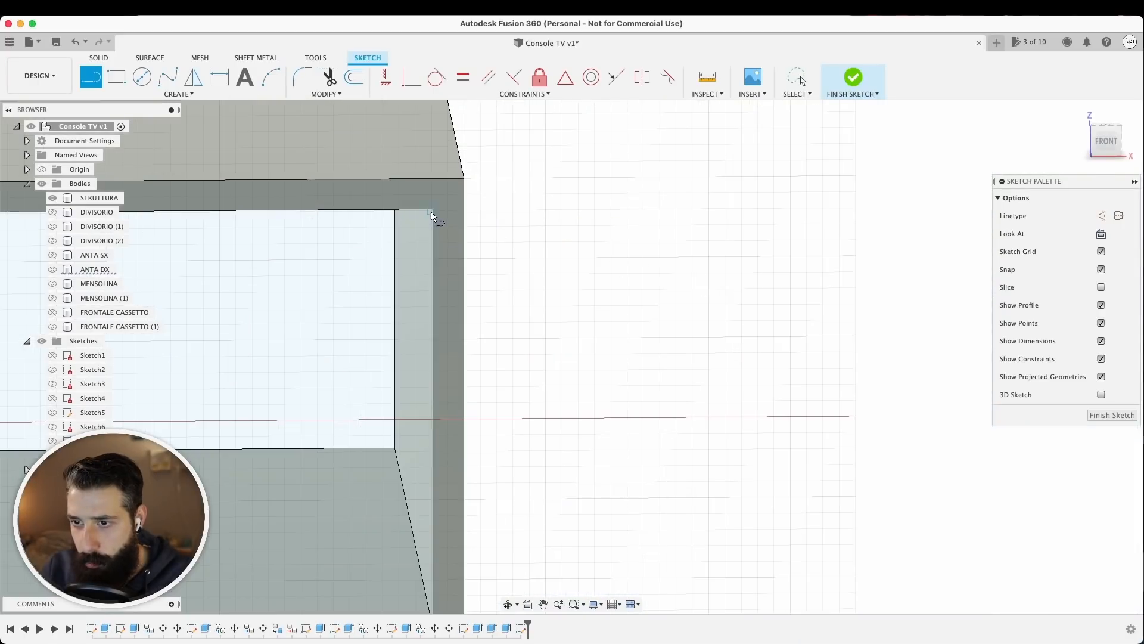
scroll(432, 215, down, 5)
Step: Draw short vertical lines from both lower inner corners of the frame to its bottom edge and finish the sketch
scroll(567, 294, up, 5)
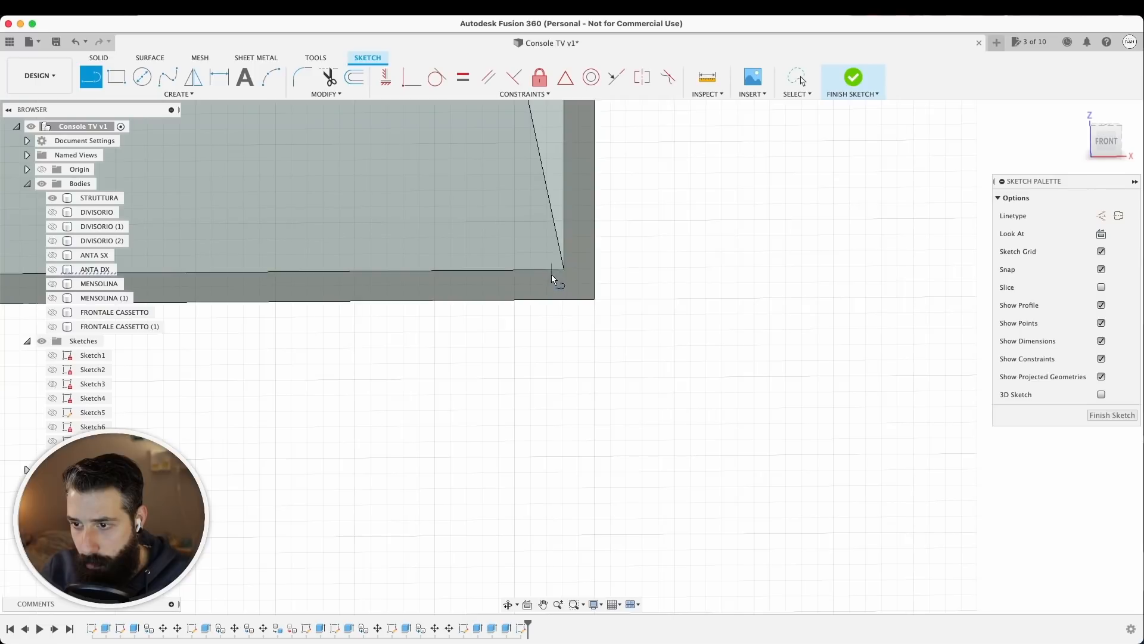
click(562, 270)
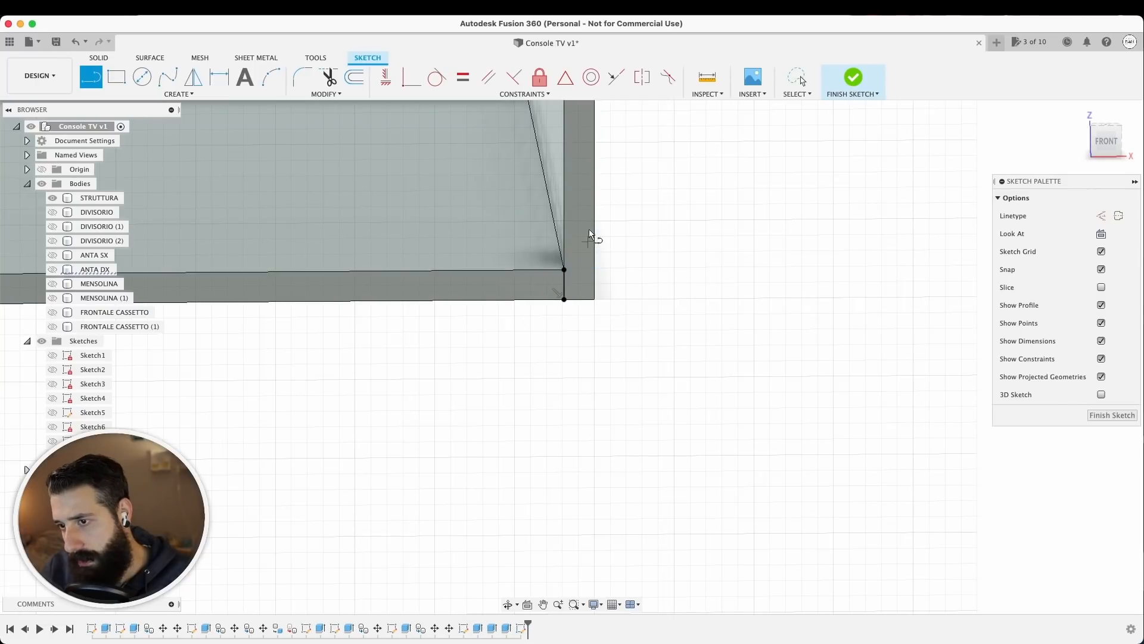
scroll(438, 280, down, 5)
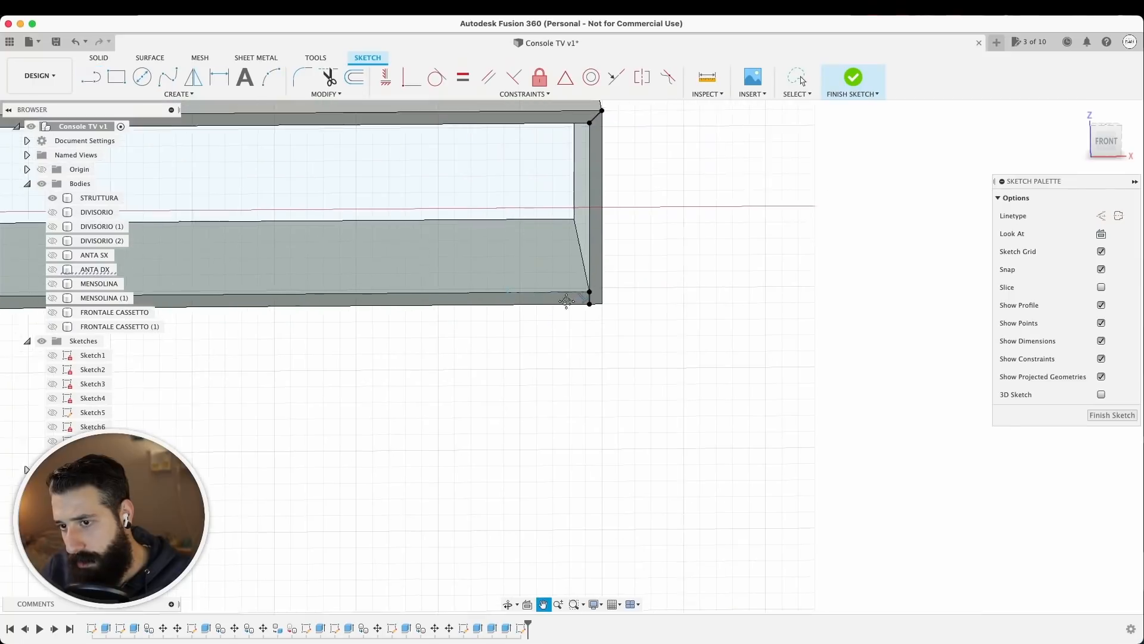
scroll(458, 277, up, 5)
click(462, 276)
click(461, 298)
scroll(459, 319, down, 4)
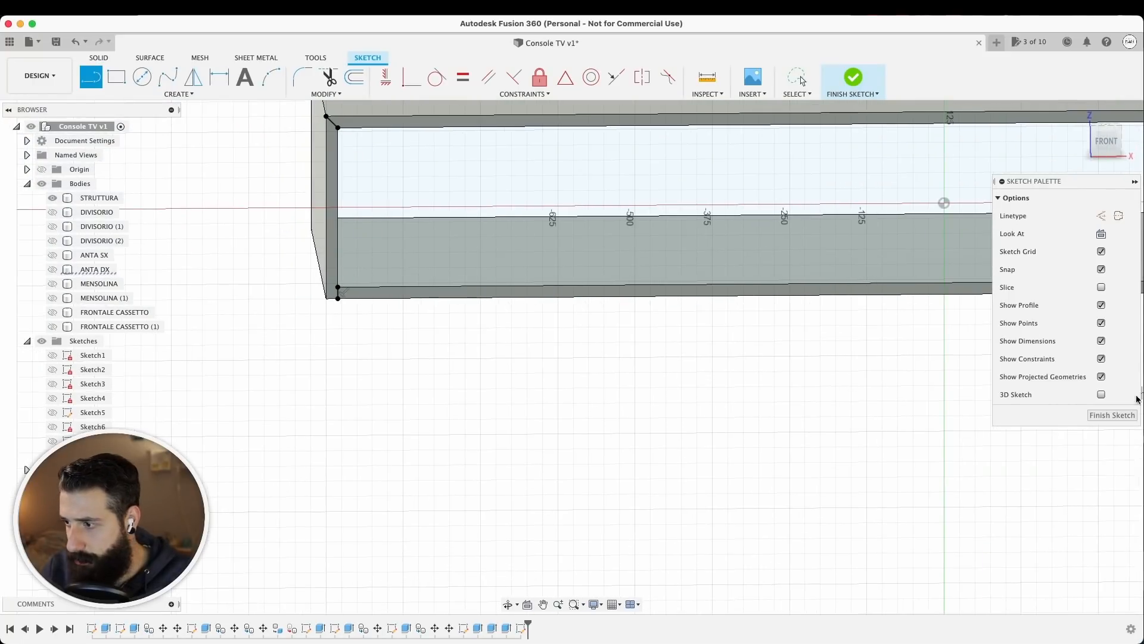
click(1112, 415)
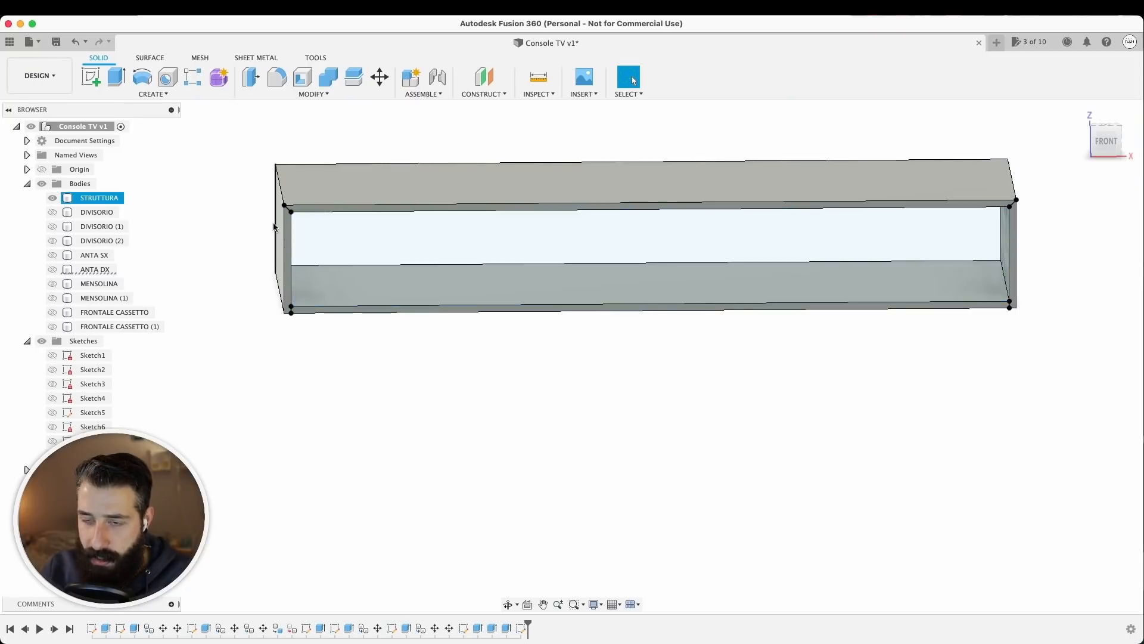
Step: Try to split the STRUTTURA body with all four corner lines at once, using both diagonals and both vertical lines
scroll(393, 248, up, 5)
scroll(560, 280, down, 4)
middle_drag(548, 268, 464, 308)
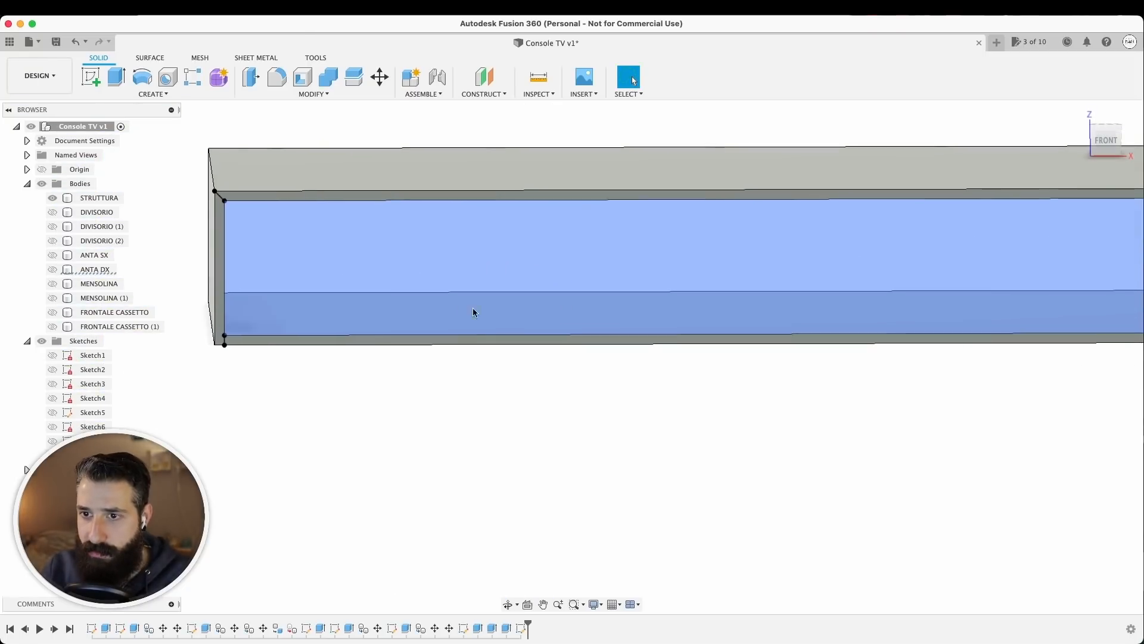
click(353, 82)
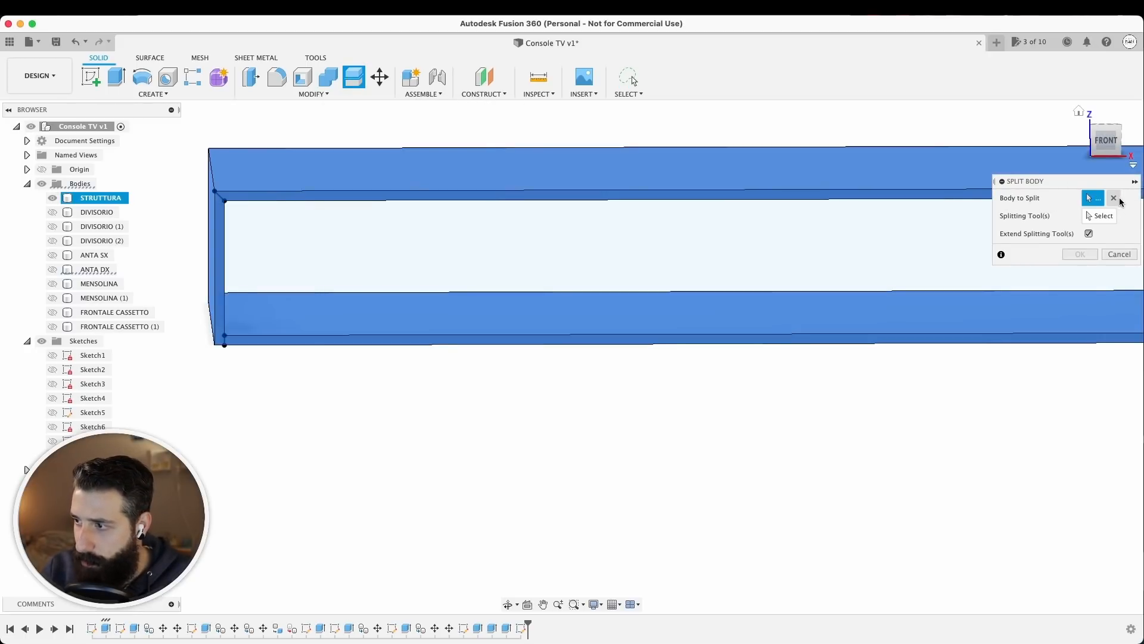
click(1114, 199)
click(864, 178)
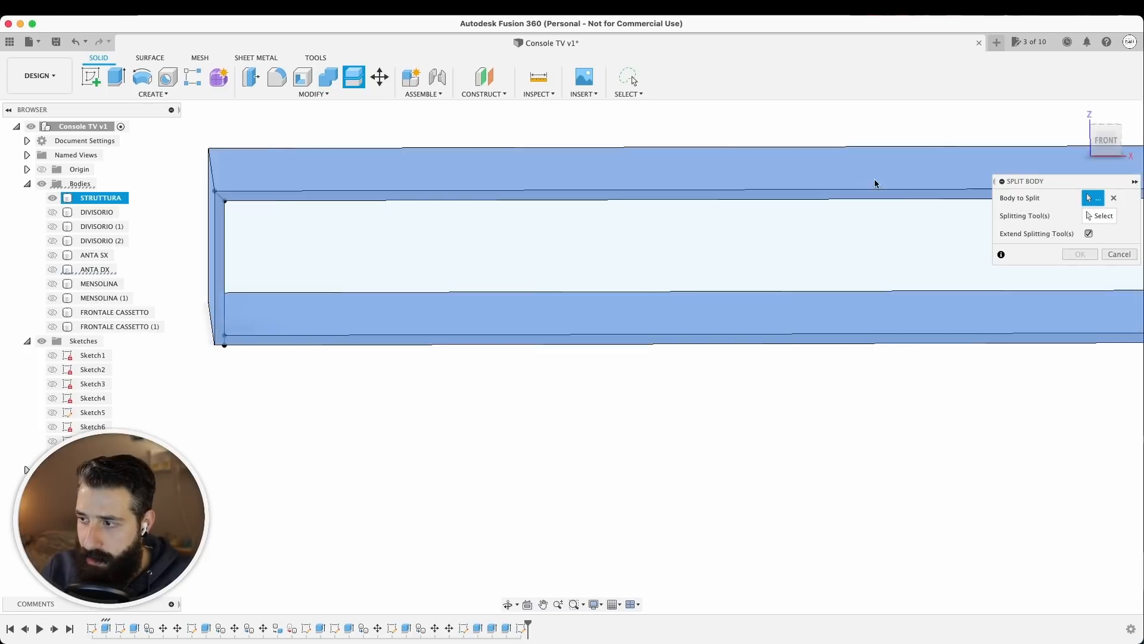
click(1096, 216)
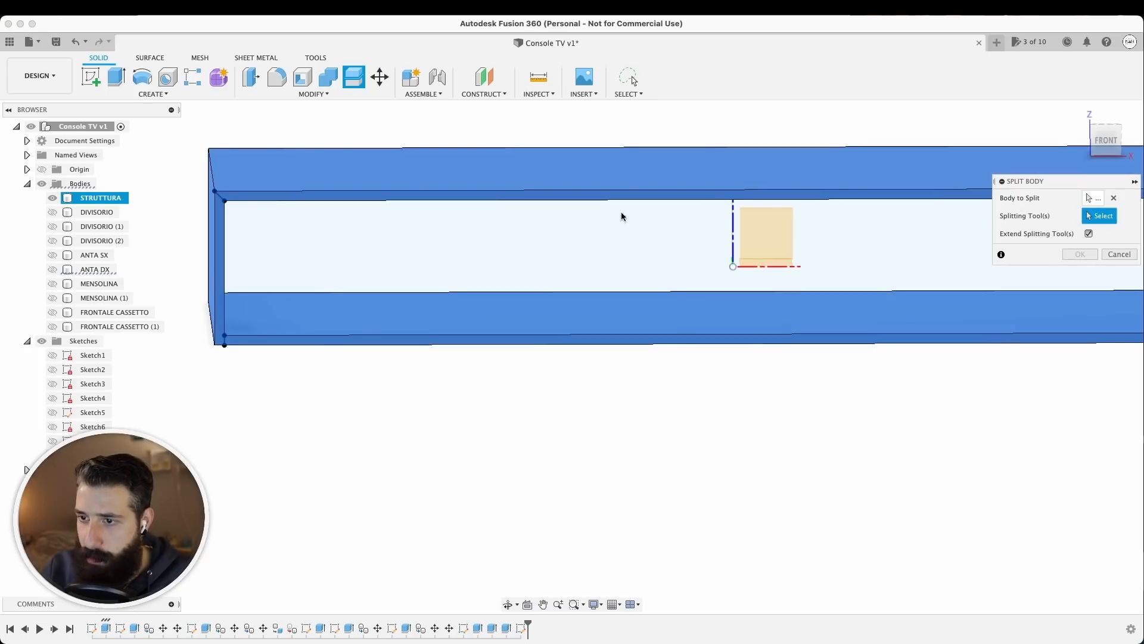
click(219, 199)
scroll(393, 242, down, 5)
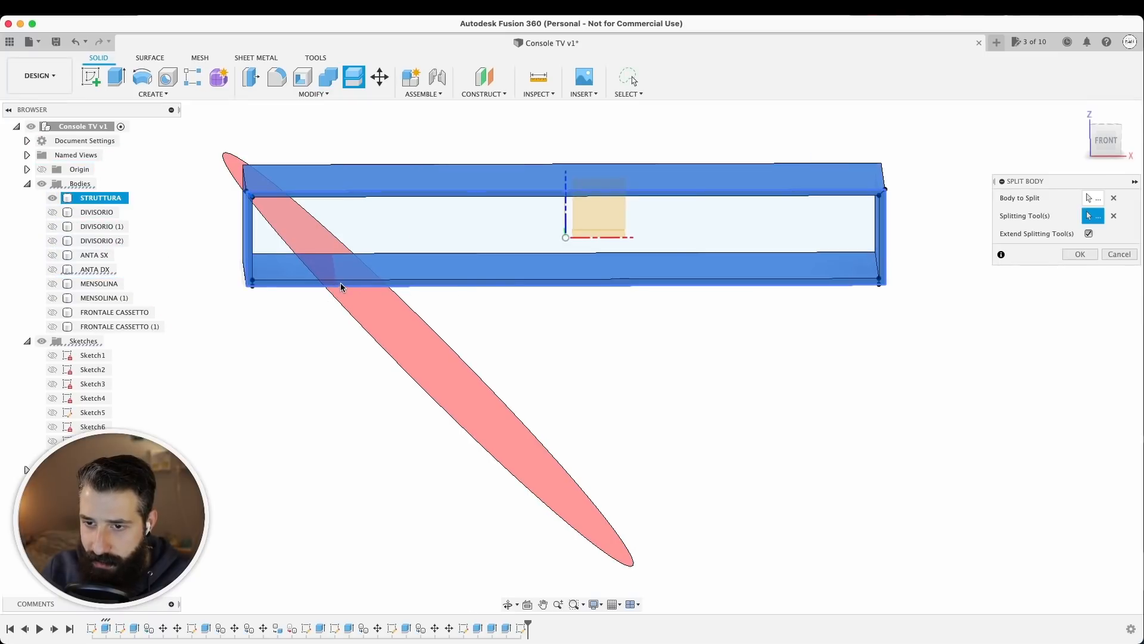
click(882, 198)
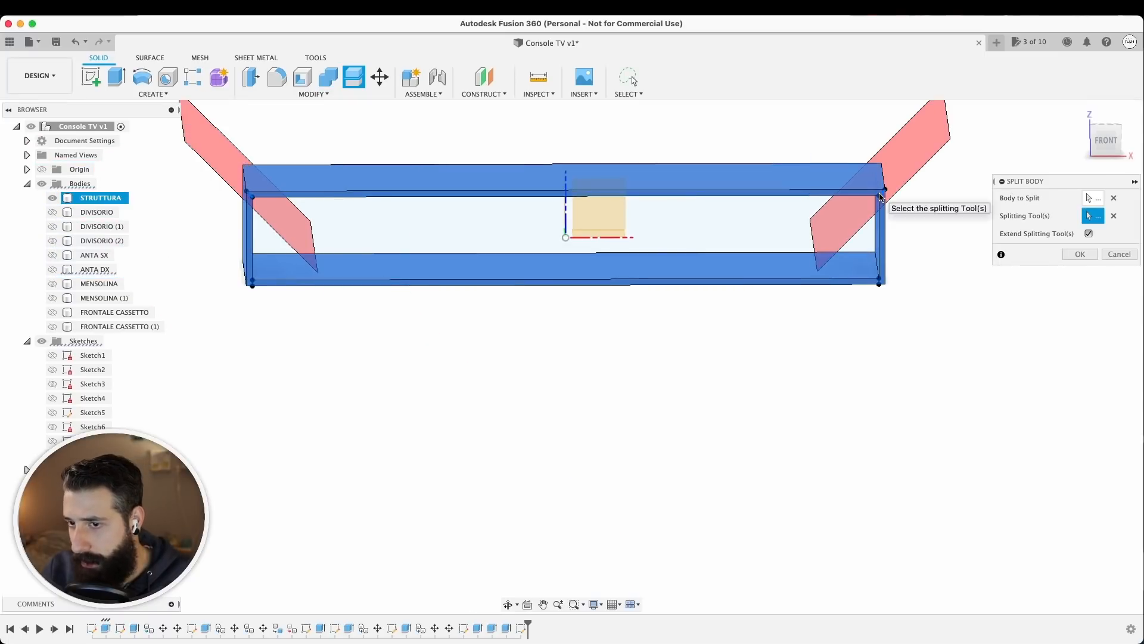
shift+middle_drag(888, 278, 281, 253)
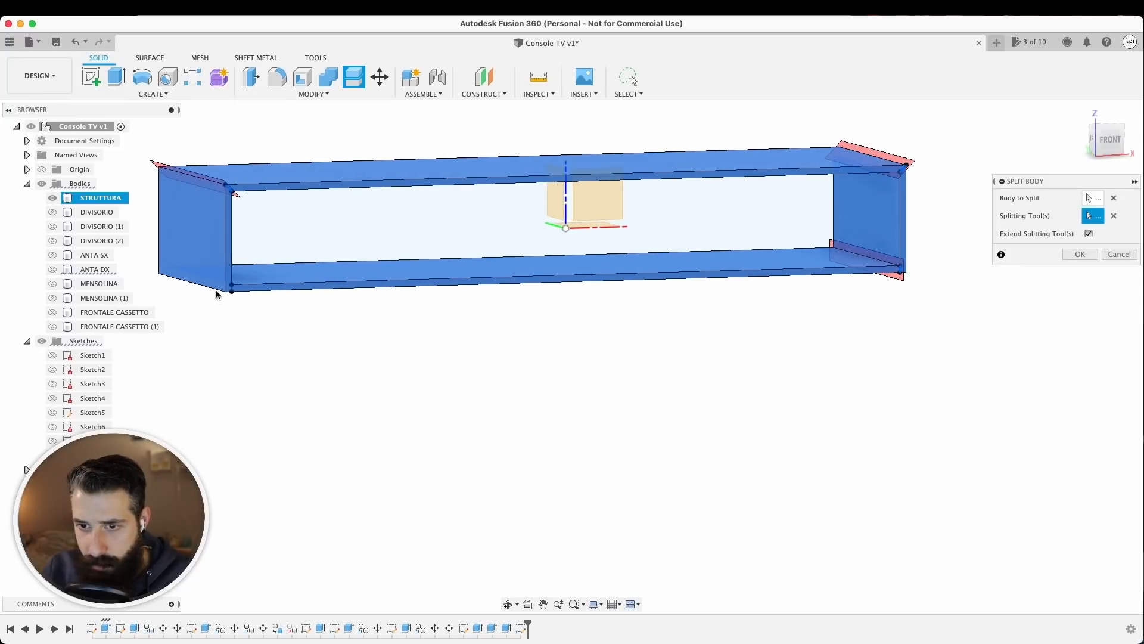
shift+middle_drag(238, 298, 261, 254)
middle_drag(860, 235, 964, 241)
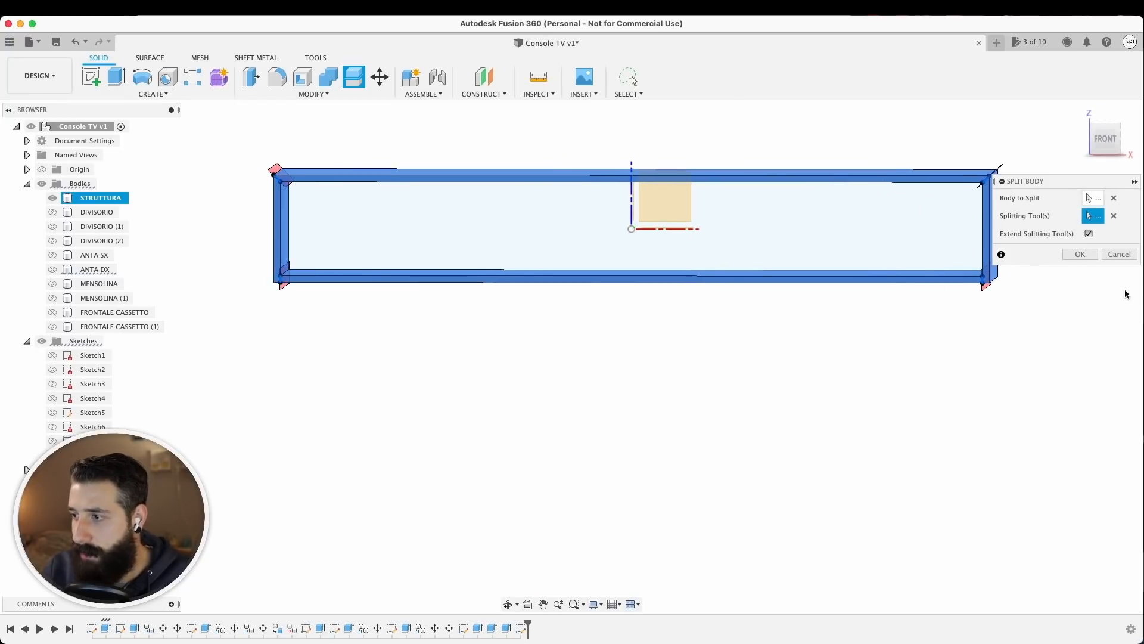
click(1081, 257)
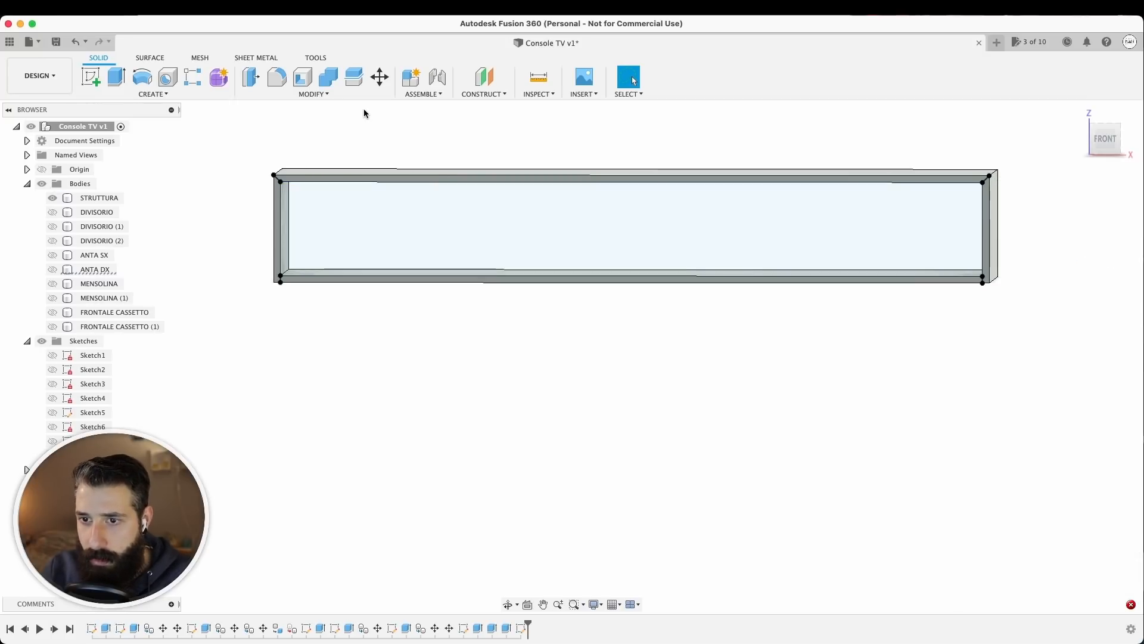
Step: Split the STRUTTURA body using only the two vertical lines at the frame's lower corners
click(354, 76)
click(927, 197)
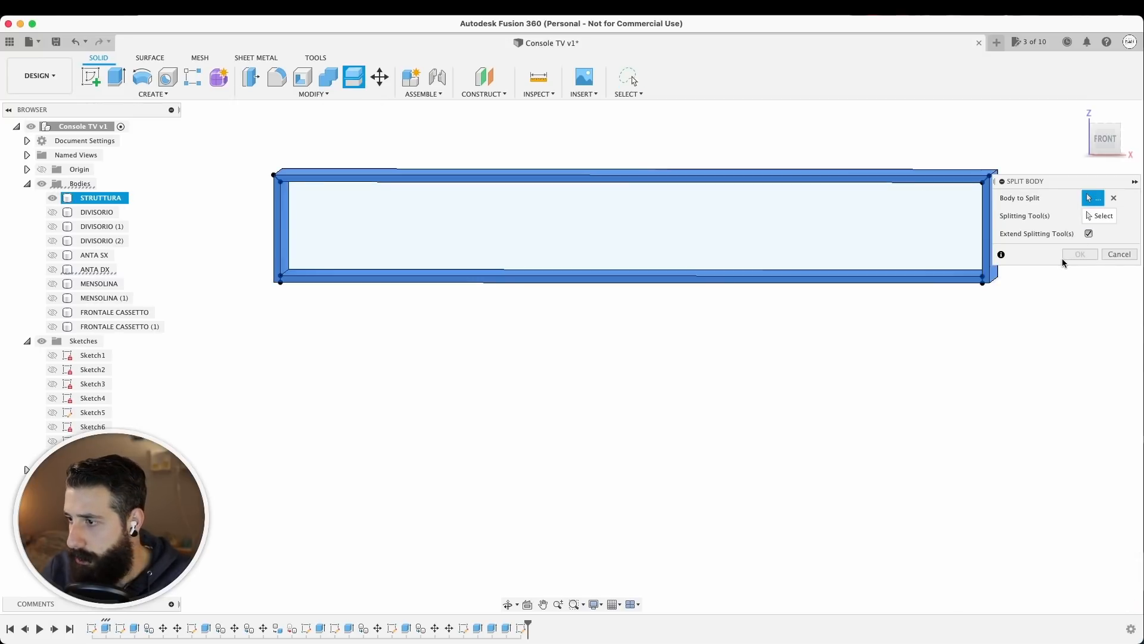
click(1097, 217)
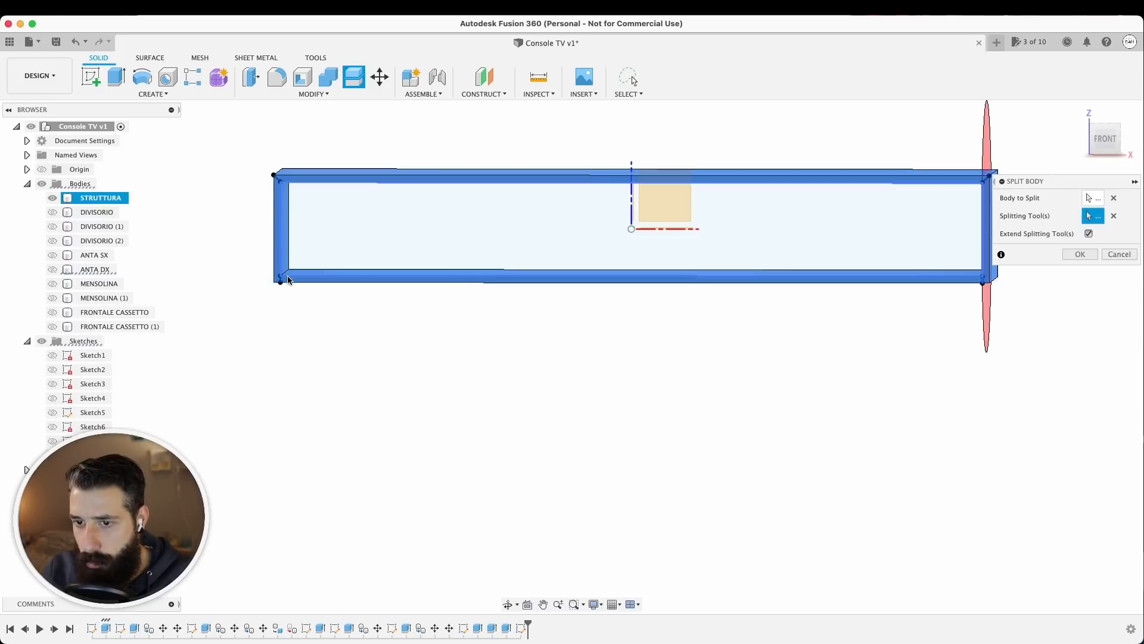
click(1079, 259)
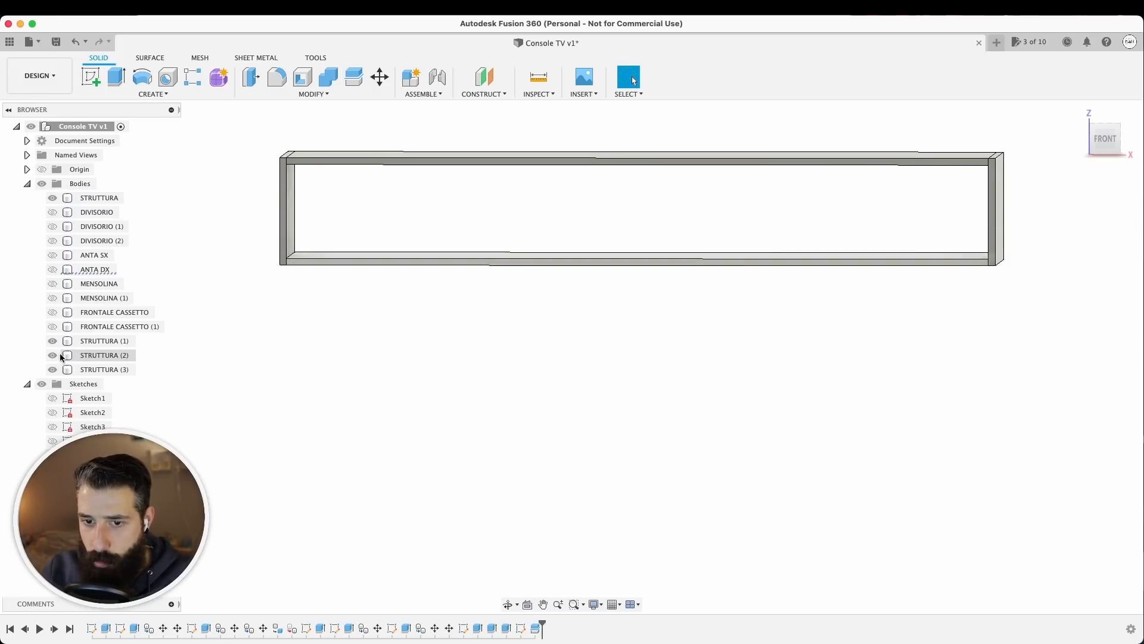
Step: Identify the frame's bottom panel by toggling its visibility and rename STRUTTURA (2) as BASE
click(53, 355)
click(52, 355)
click(106, 355)
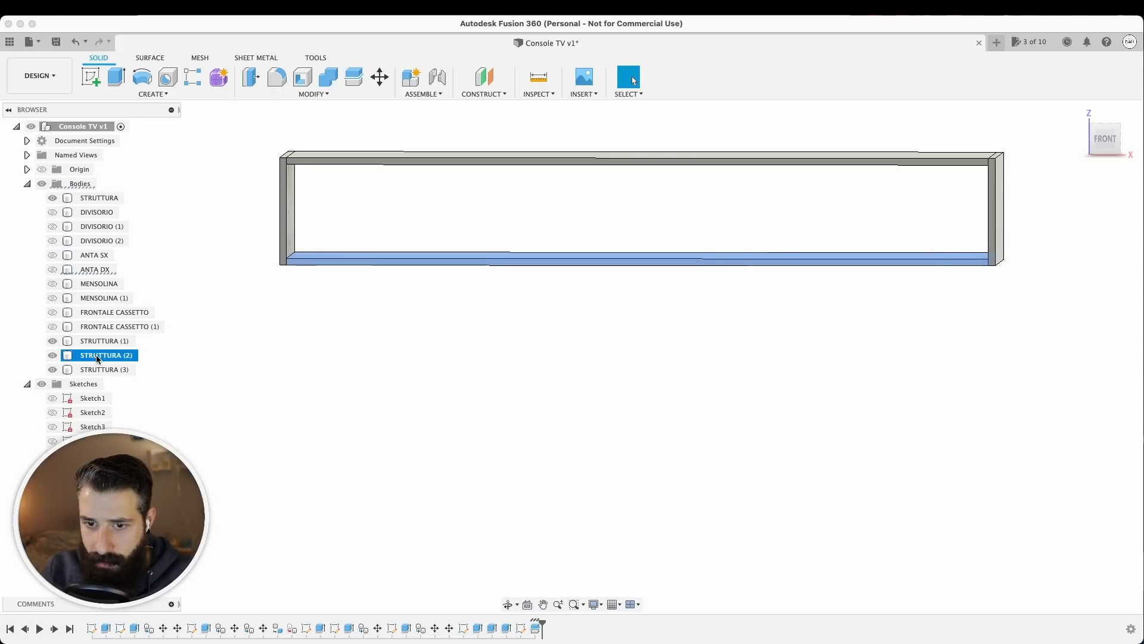
right_click(112, 357)
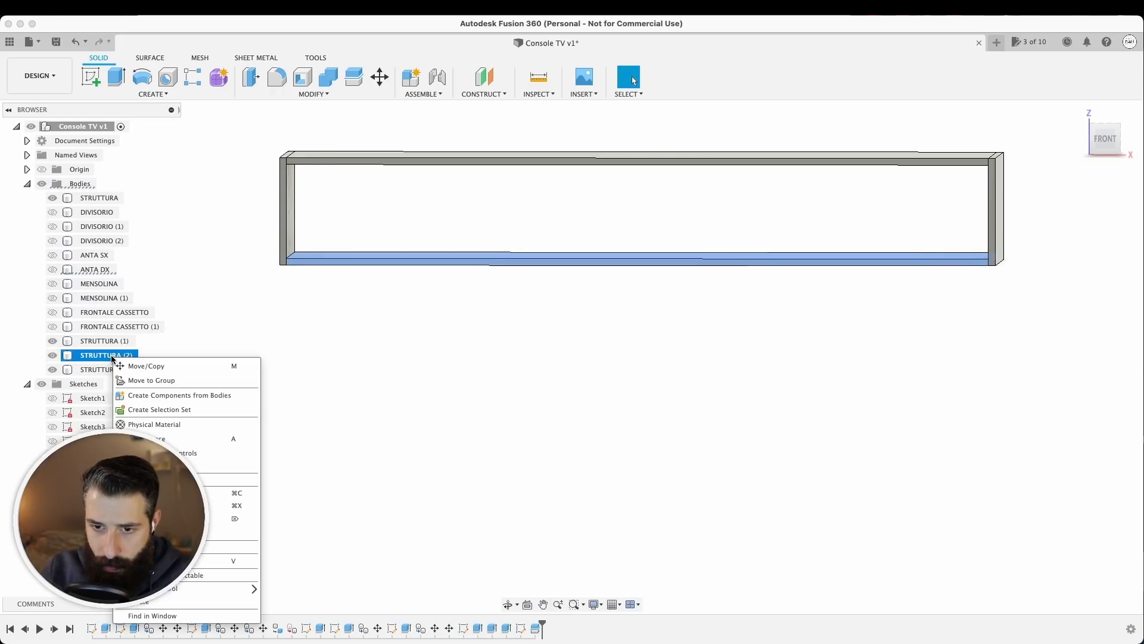
click(115, 358)
text(BASE)
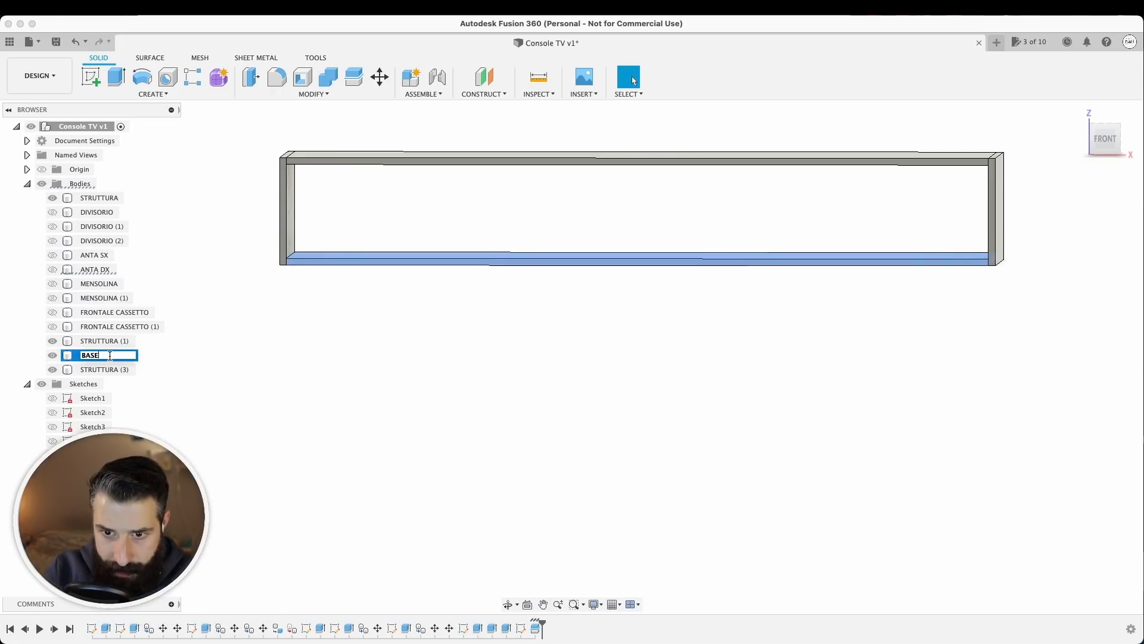
key(Return)
Step: Create a STRUTTURA component from the BASE body and hide the body inside it
right_click(94, 356)
click(148, 394)
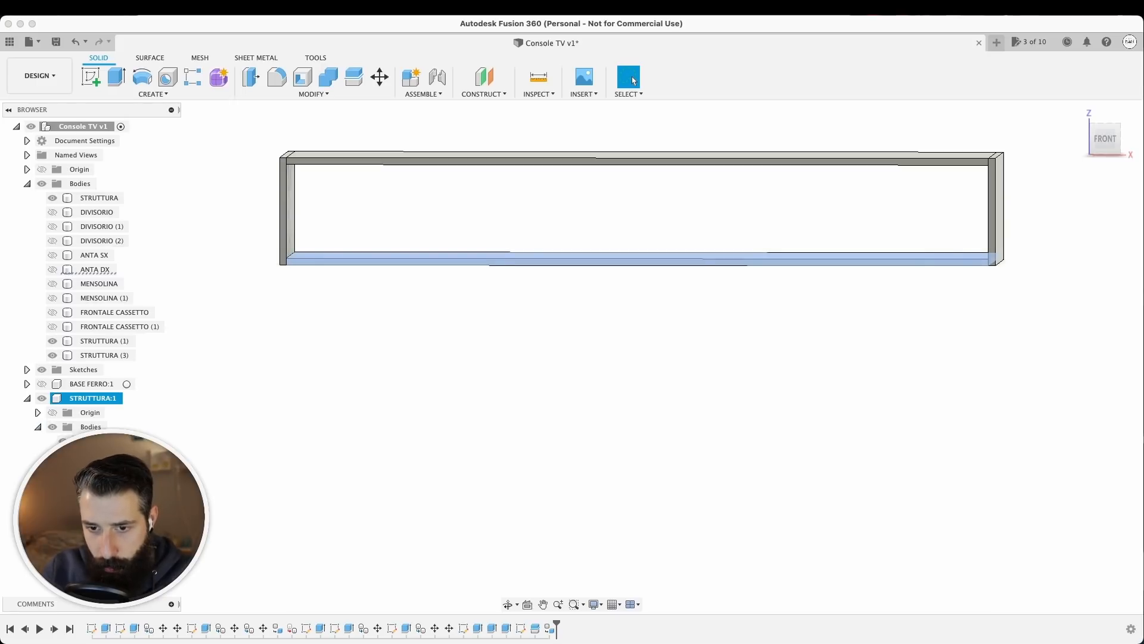
click(63, 441)
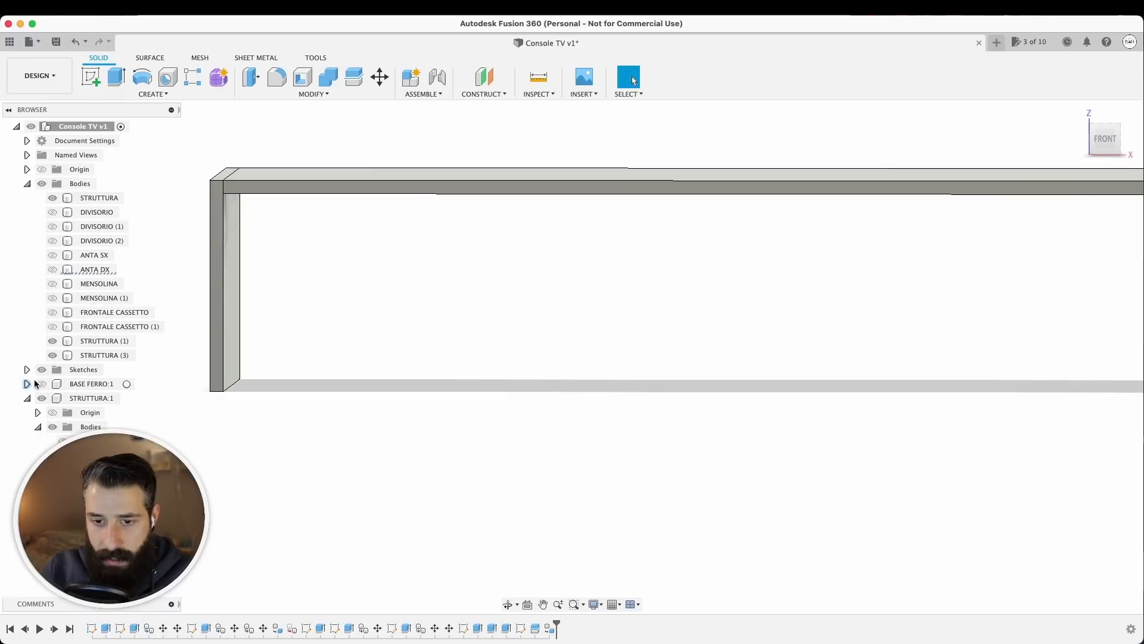
Step: Show the corner-line sketch and join STRUTTURA, STRUTTURA (1) and STRUTTURA (3) into one body with Combine
click(31, 373)
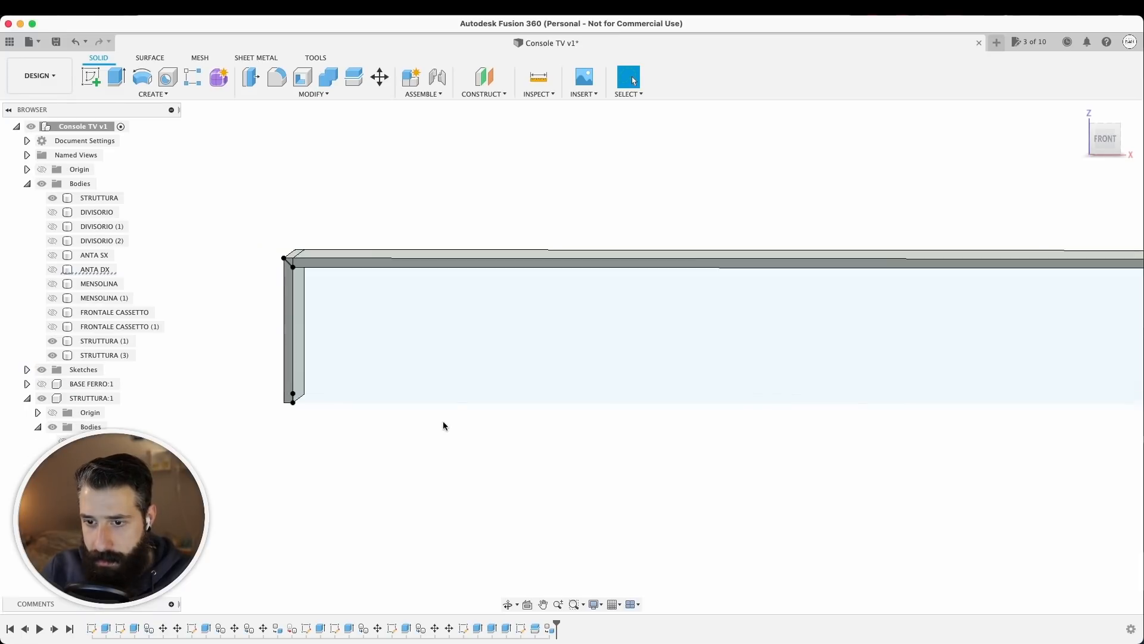
middle_drag(443, 422, 398, 424)
middle_drag(252, 265, 263, 248)
scroll(263, 246, up, 4)
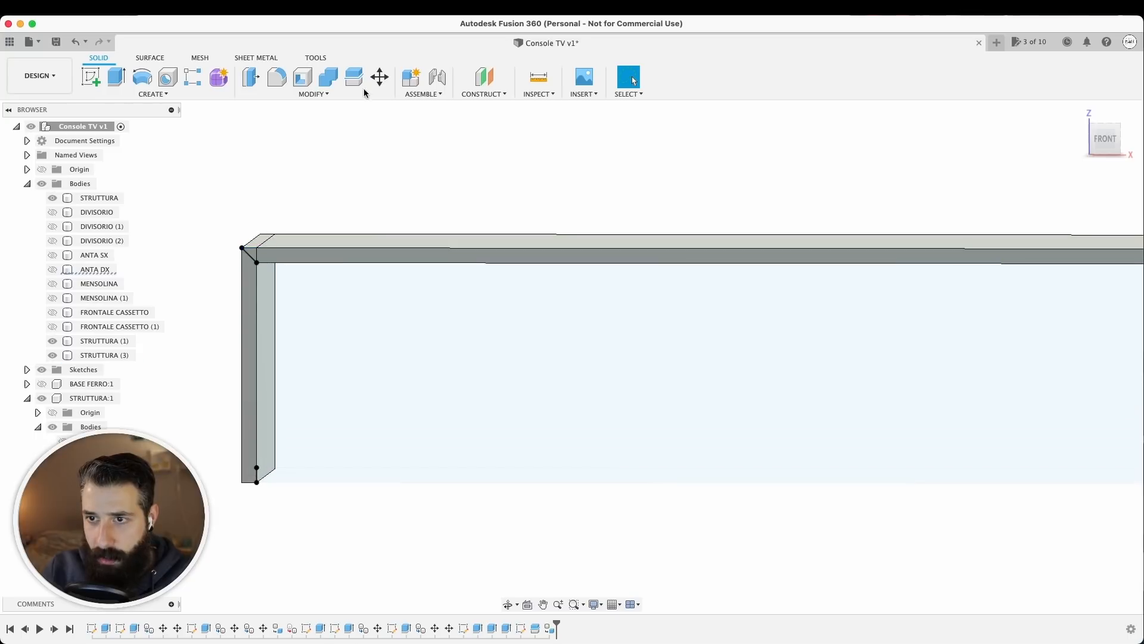
click(329, 78)
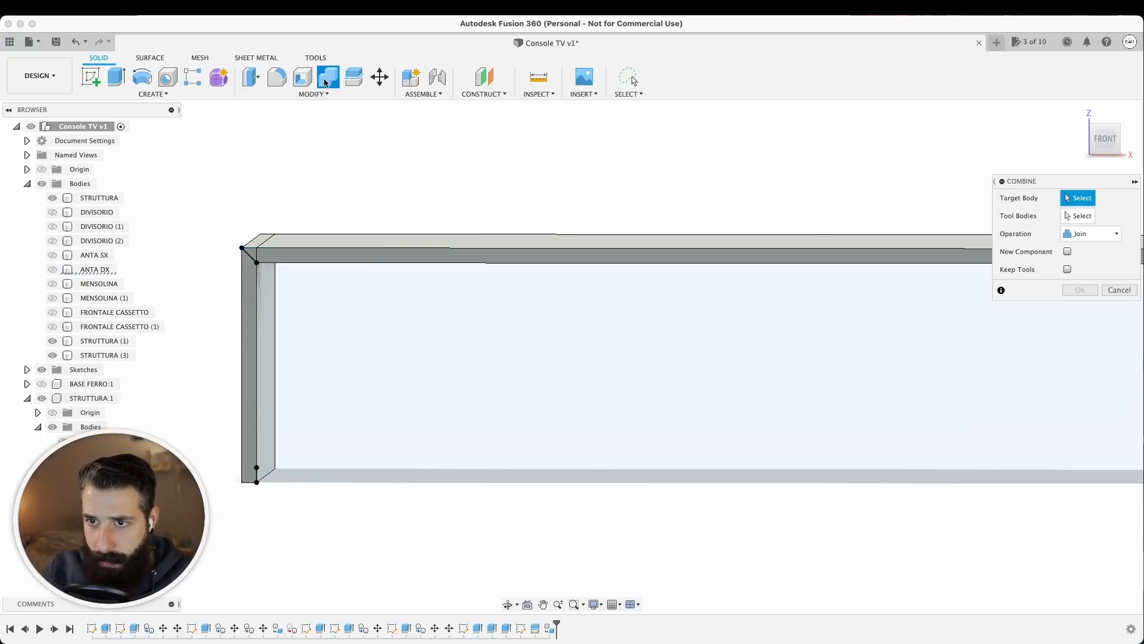
click(289, 252)
click(253, 286)
middle_drag(930, 299, 241, 342)
click(775, 304)
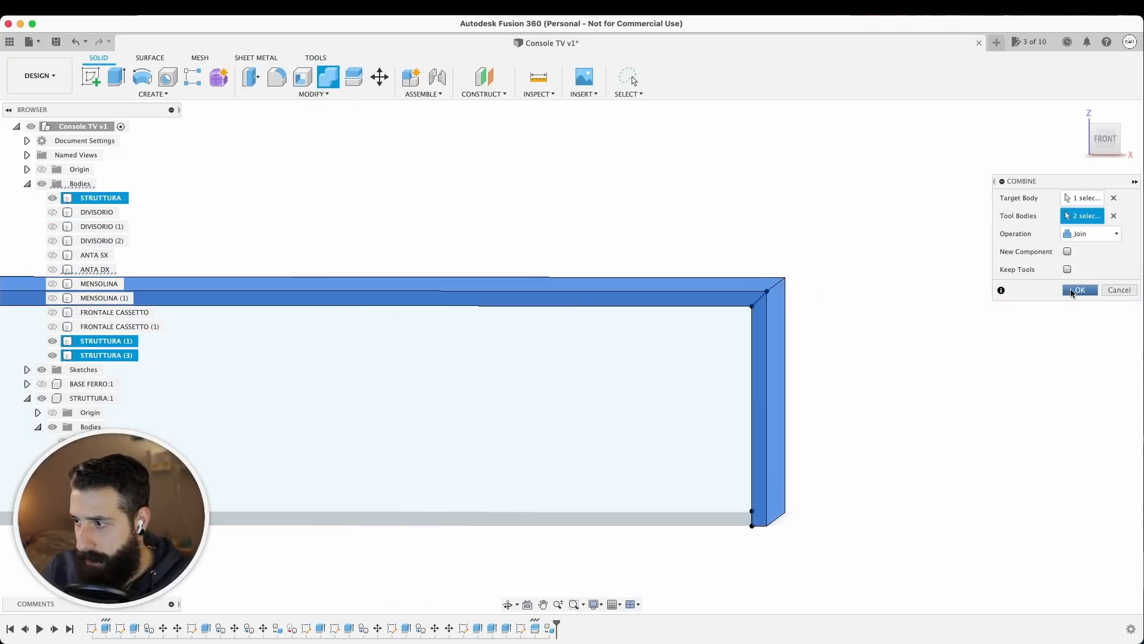
click(1078, 290)
Step: Inspect the joined STRUTTURA (1) body by toggling its visibility
scroll(915, 298, down, 5)
scroll(342, 266, up, 8)
scroll(383, 268, down, 10)
click(56, 327)
click(54, 326)
click(54, 327)
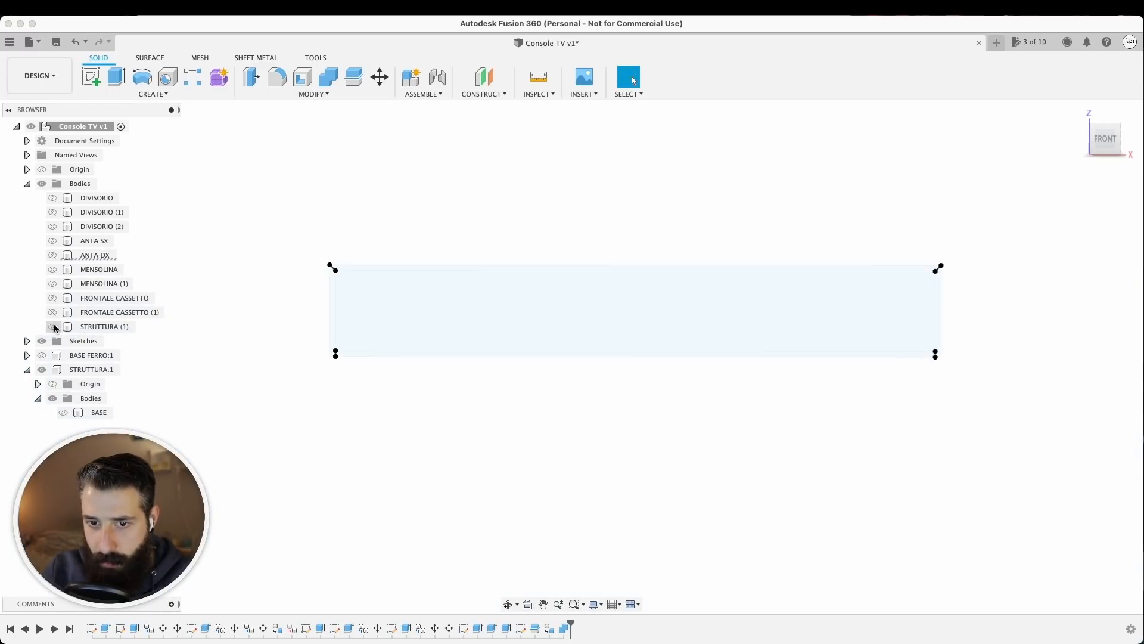
click(54, 327)
Step: Split the STRUTTURA (1) body using the two diagonal lines at the frame's upper corners
click(354, 77)
scroll(406, 189, up, 5)
click(388, 331)
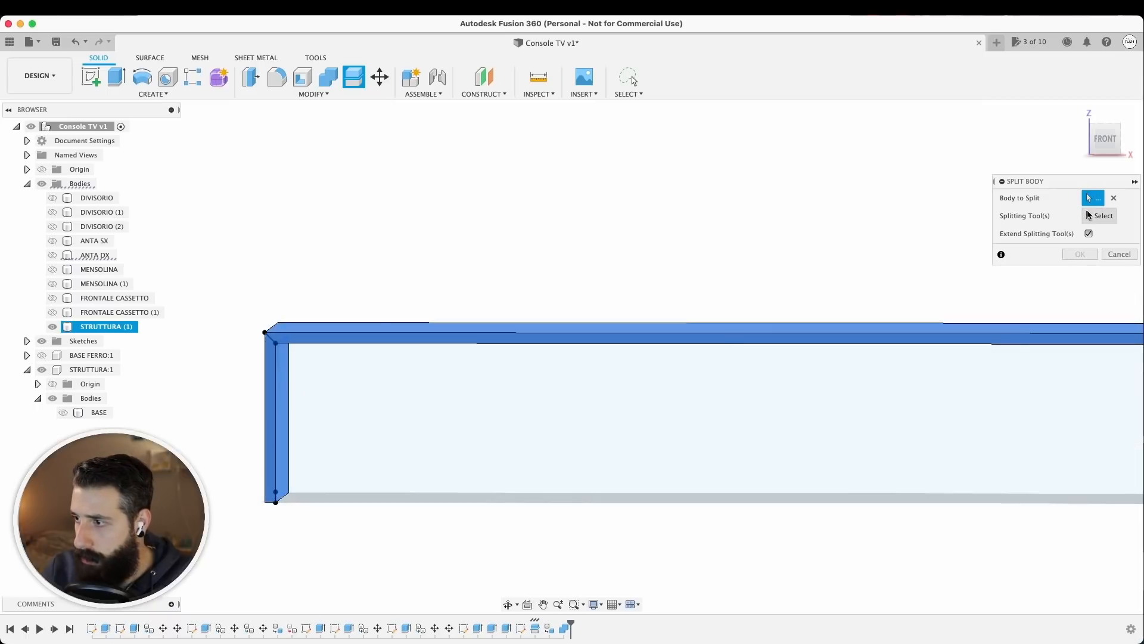
click(1090, 217)
click(271, 339)
scroll(272, 339, down, 5)
mouse_move(494, 367)
middle_down()
mouse_move(576, 371)
mouse_move(474, 342)
middle_up()
scroll(619, 344, up, 5)
click(604, 273)
scroll(1080, 290, down, 5)
click(1080, 254)
Step: Identify the split panels by toggling their visibility and rename them TOP, LATO SX and LATO DX
middle_drag(1009, 286, 701, 299)
scroll(324, 322, up, 10)
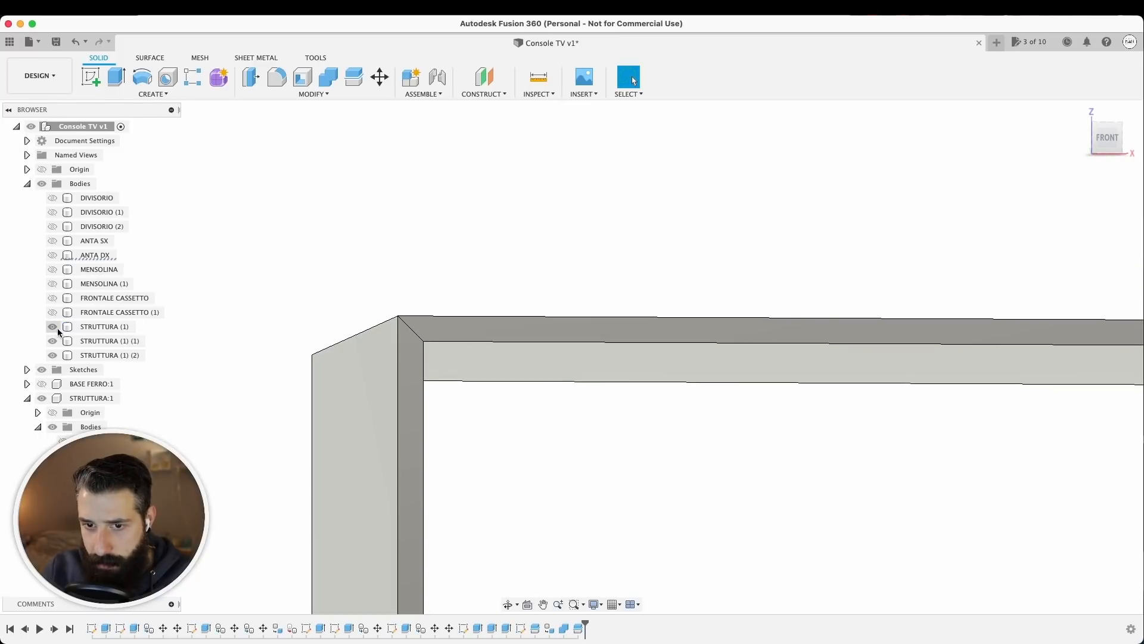
click(56, 327)
click(55, 328)
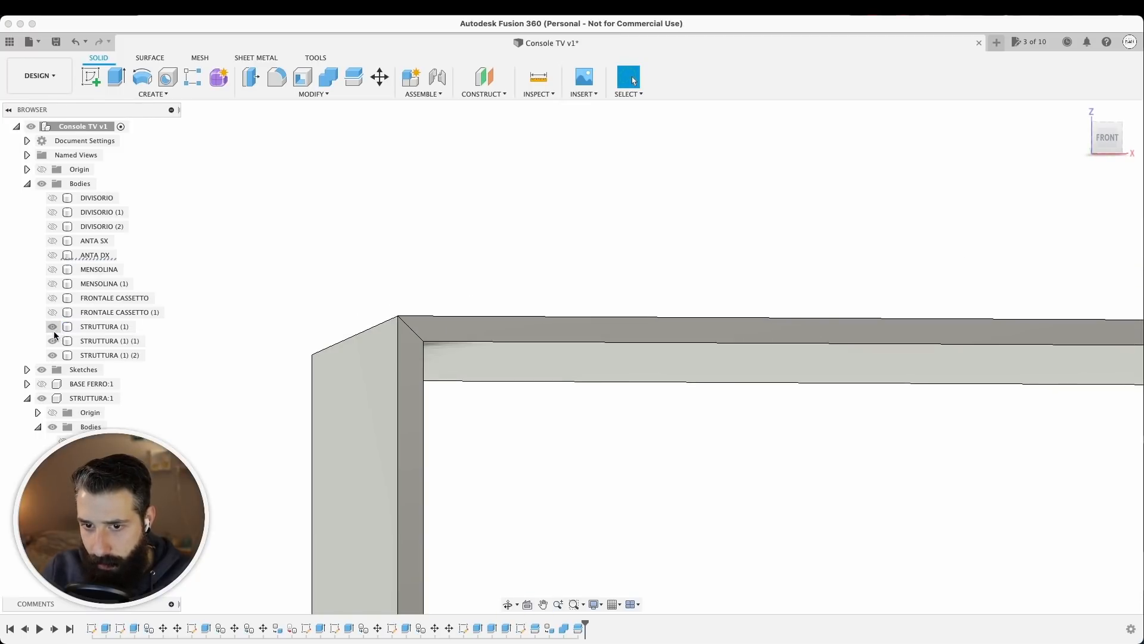
click(53, 341)
click(53, 339)
click(99, 340)
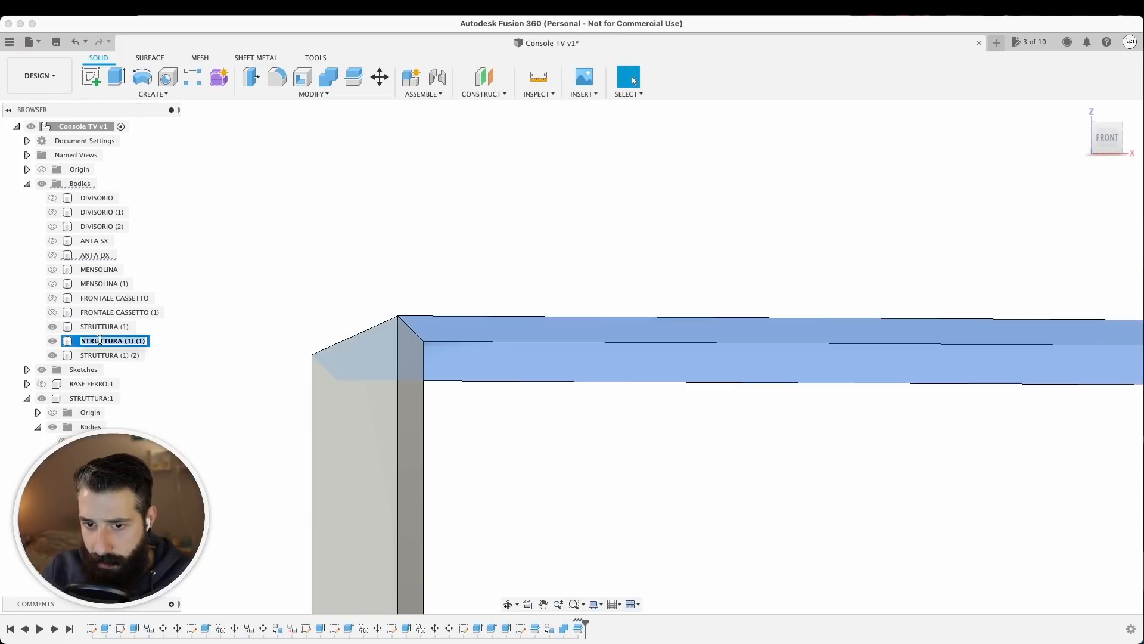
click(111, 328)
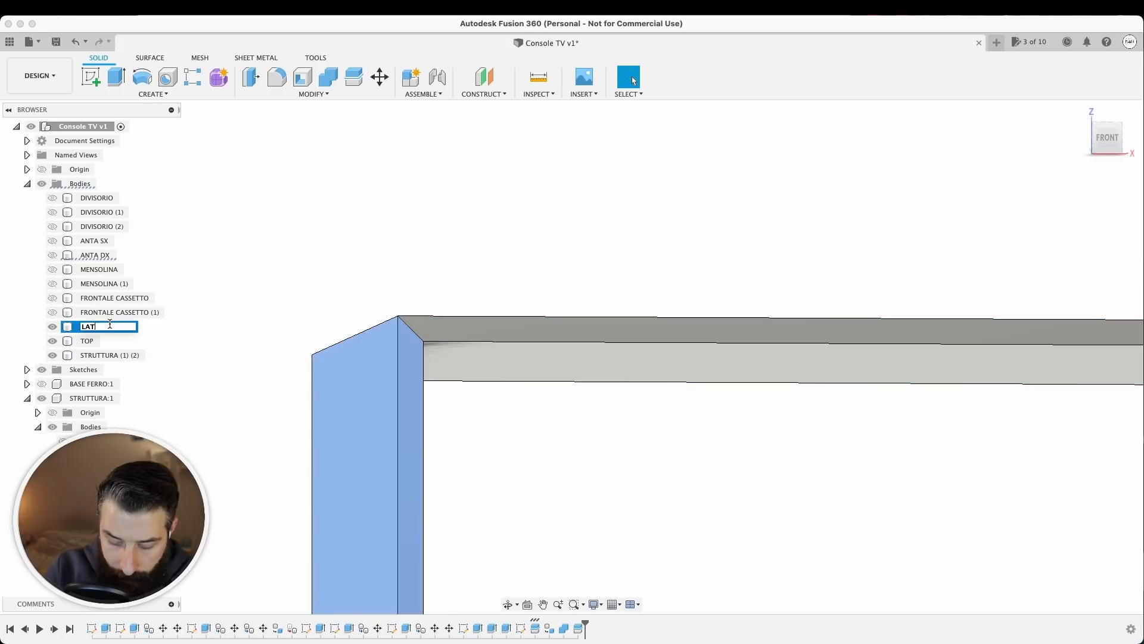
click(116, 356)
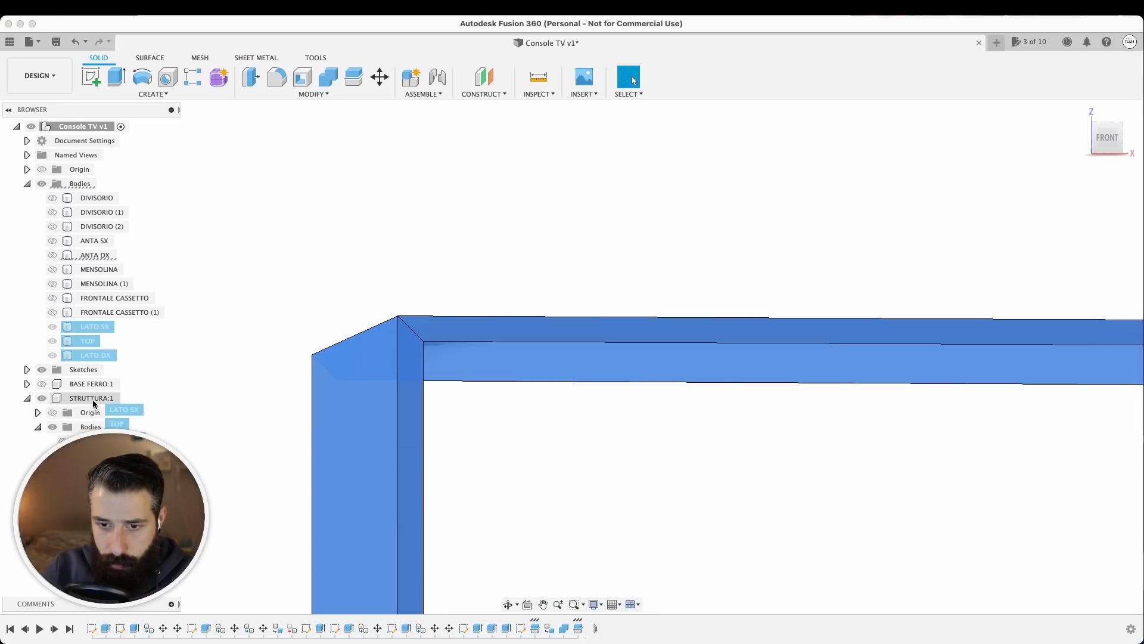
Step: Move the LATO SX, TOP and LATO DX bodies into the STRUTTURA component and expand its contents
drag(92, 404, 80, 398)
key(F6)
click(27, 356)
shift+middle_drag(685, 381, 656, 364)
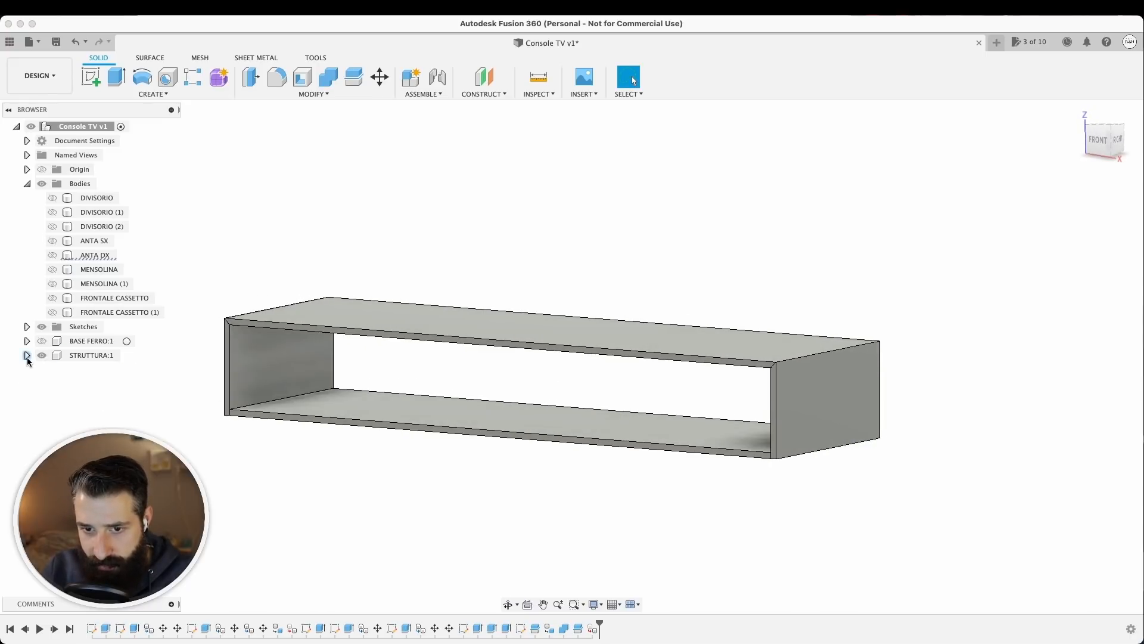
click(27, 356)
Step: Show all the hidden bodies from DIVISORIO through FRONTALE CASSETTO (1)
click(98, 197)
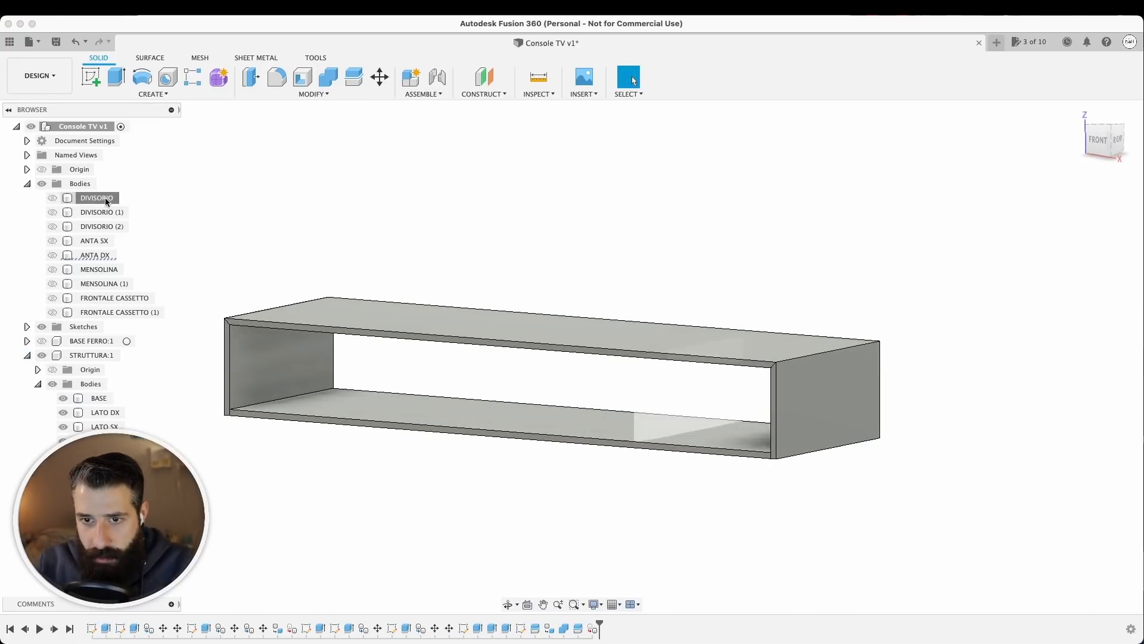
shift+click(119, 312)
key(v)
key(Escape)
shift+middle_drag(656, 331, 334, 381)
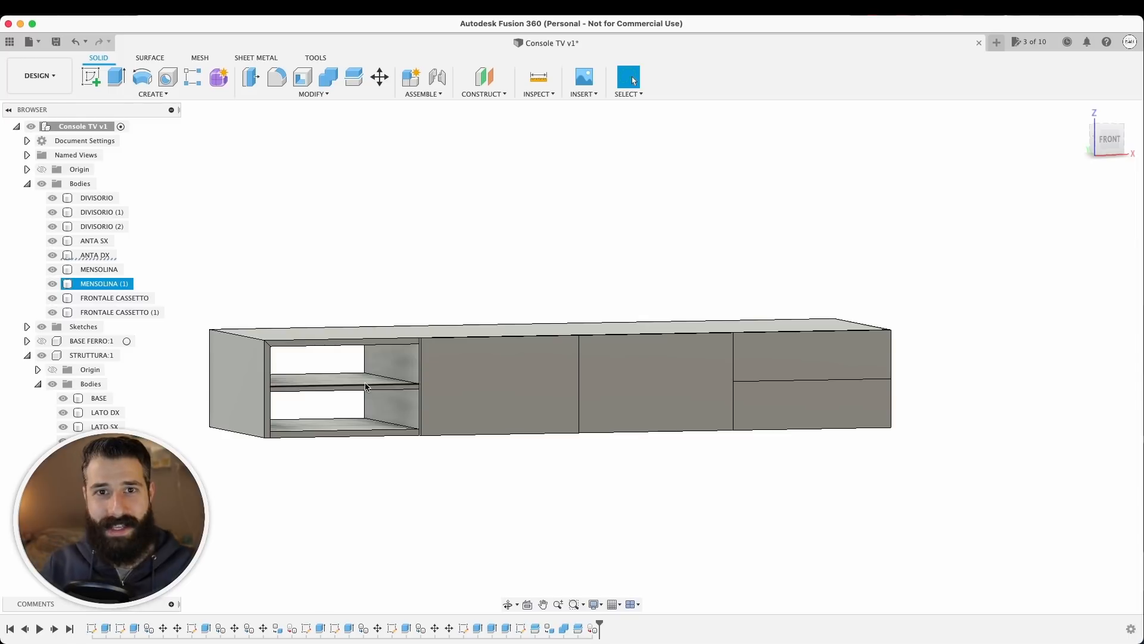
Step: Start a sketch on the rear face of the LATO SX panel and project the rear faces of the surrounding frame panels
shift+middle_drag(343, 402, 596, 431)
scroll(620, 396, up, 4)
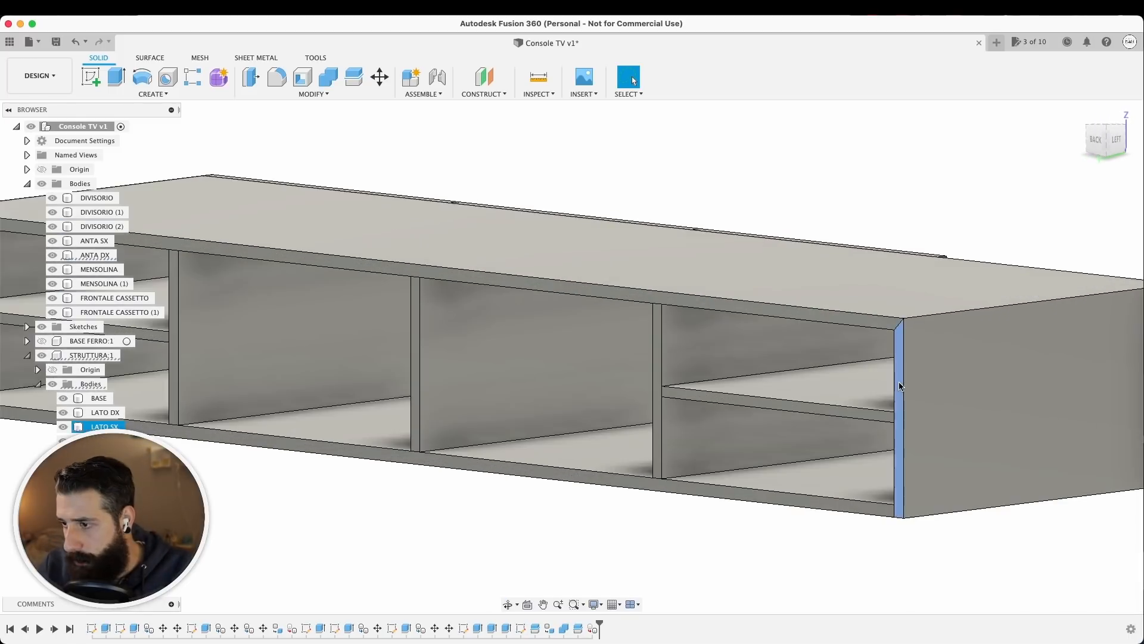
key(r)
click(886, 386)
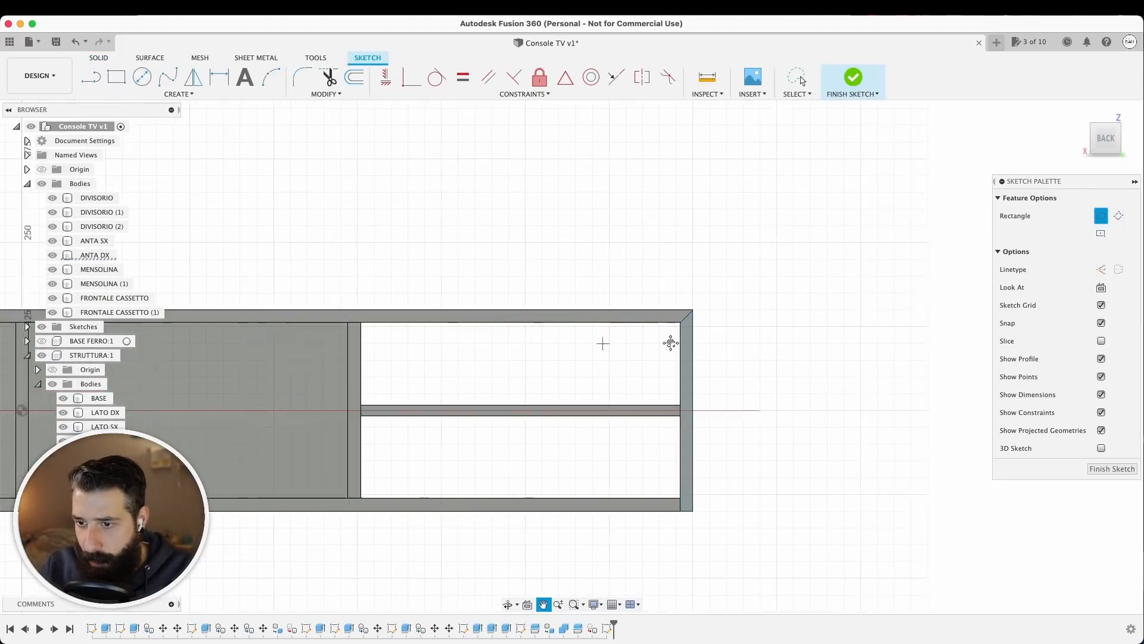
key(p)
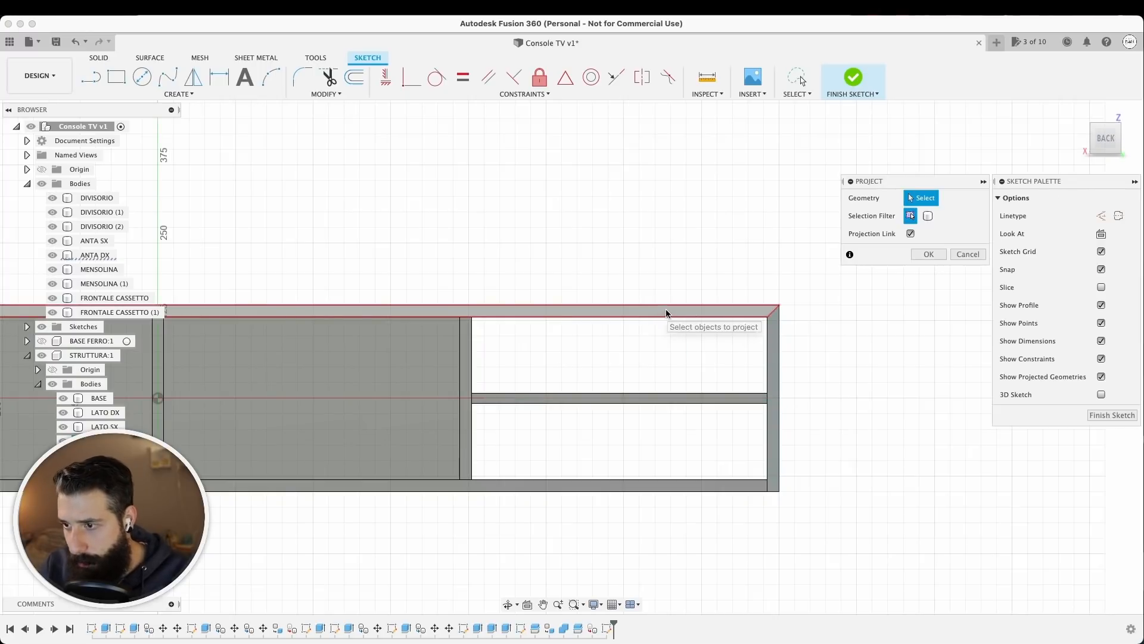
click(723, 312)
click(395, 378)
scroll(395, 378, left, 8)
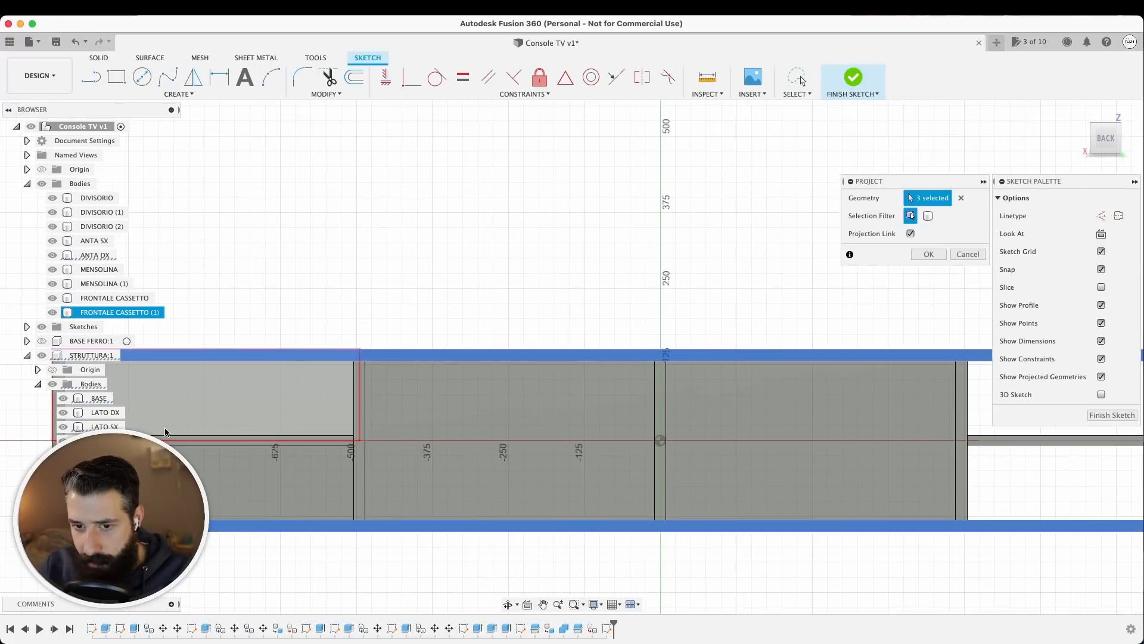
scroll(153, 430, left, 3)
key(Return)
Step: Draw a rectangle filling the frame's inner opening, from corner to opposite corner of the projected edges
key(r)
click(227, 361)
scroll(669, 391, down, 3)
scroll(759, 365, right, 5)
click(757, 369)
scroll(702, 332, down, 2)
key(Escape)
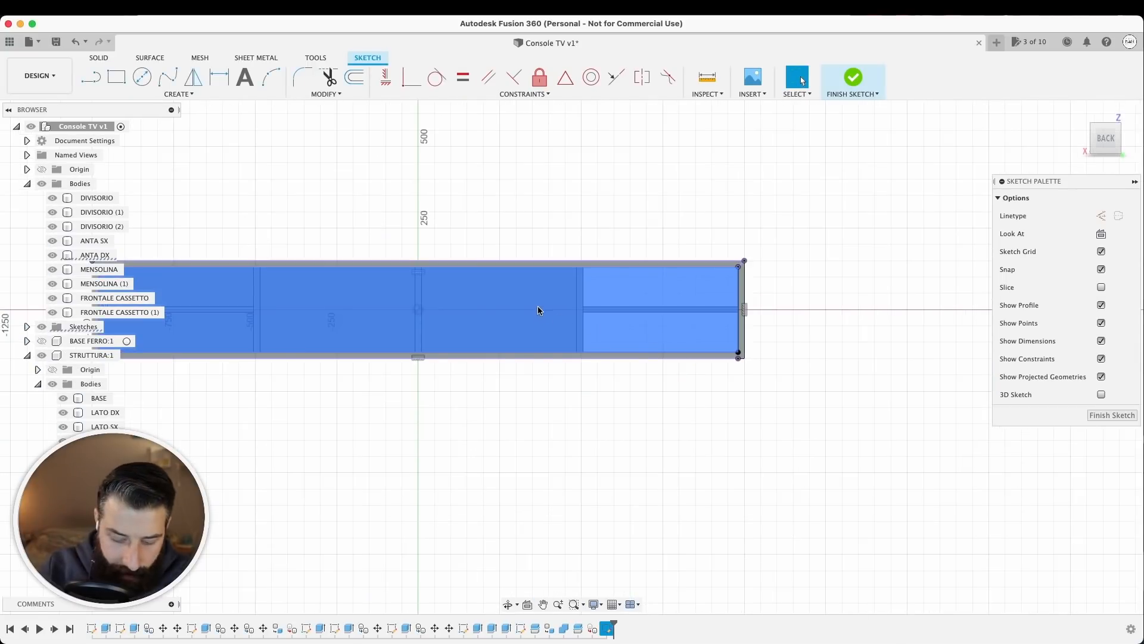
Step: Extrude the rectangle -19 mm into the console as a new body
key(e)
text(-19)
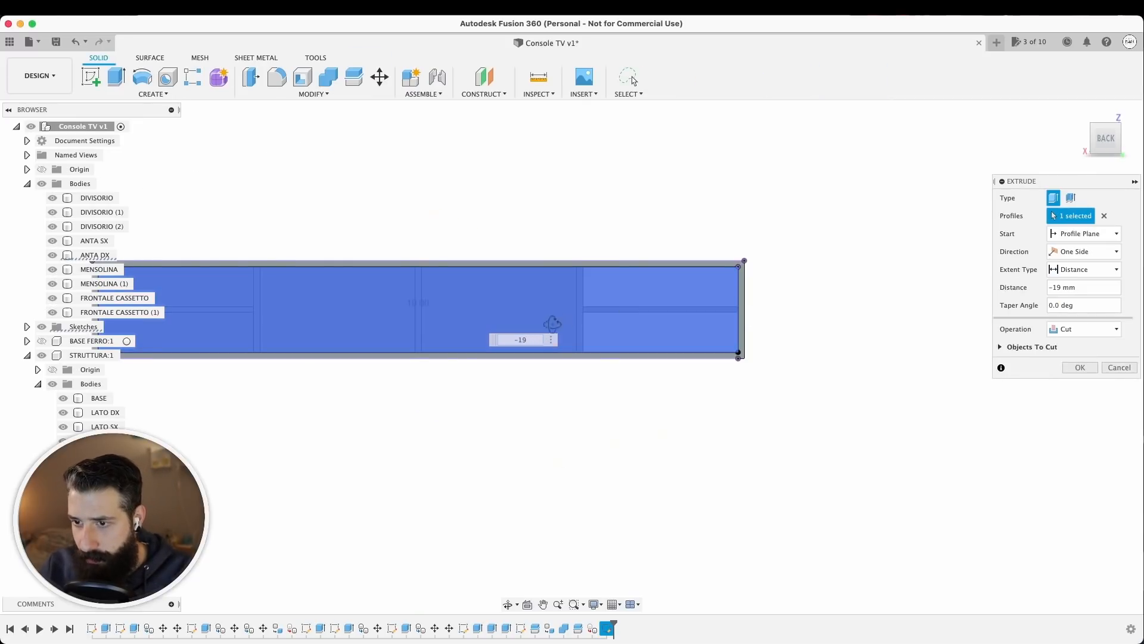
shift+middle_drag(553, 323, 544, 376)
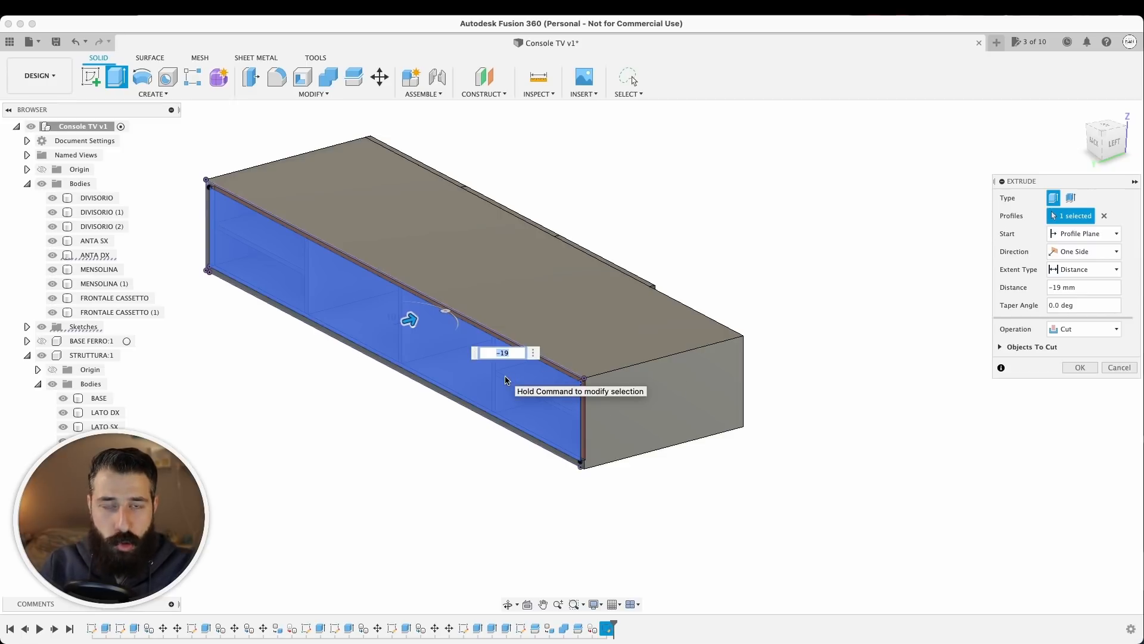
scroll(510, 390, up, 5)
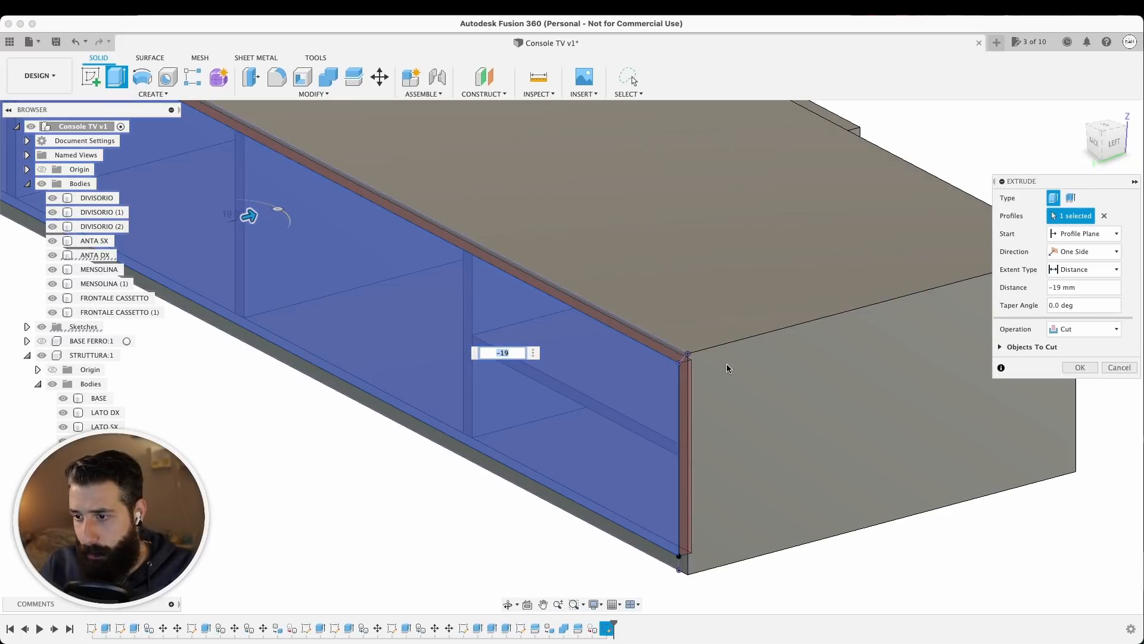
click(1084, 328)
click(1083, 385)
click(1079, 350)
scroll(533, 367, down, 5)
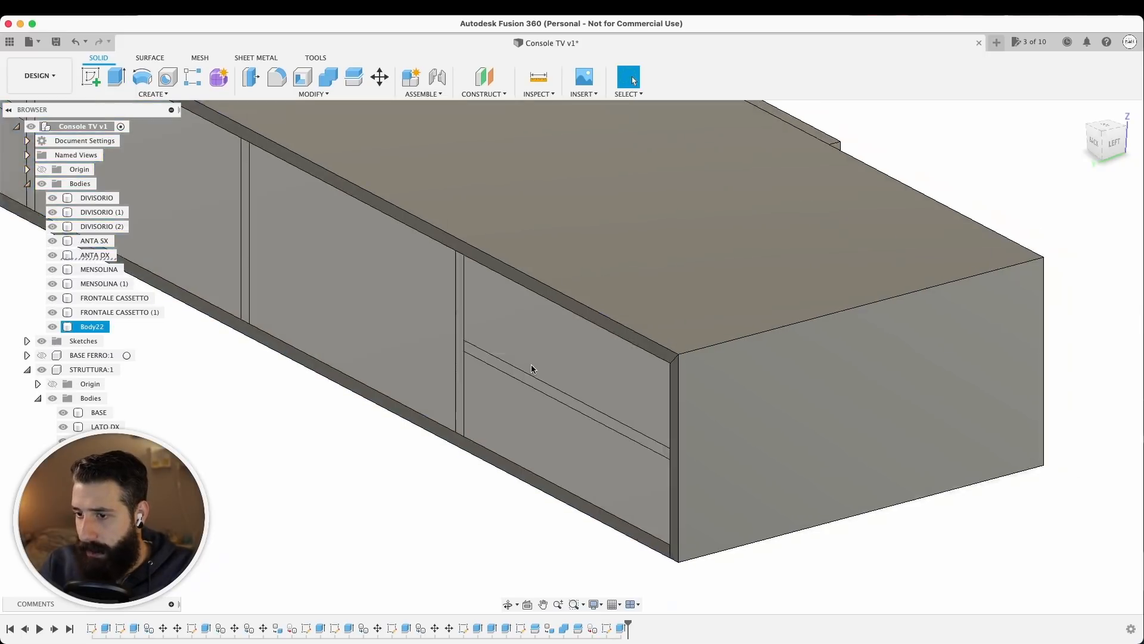
scroll(480, 353, down, 3)
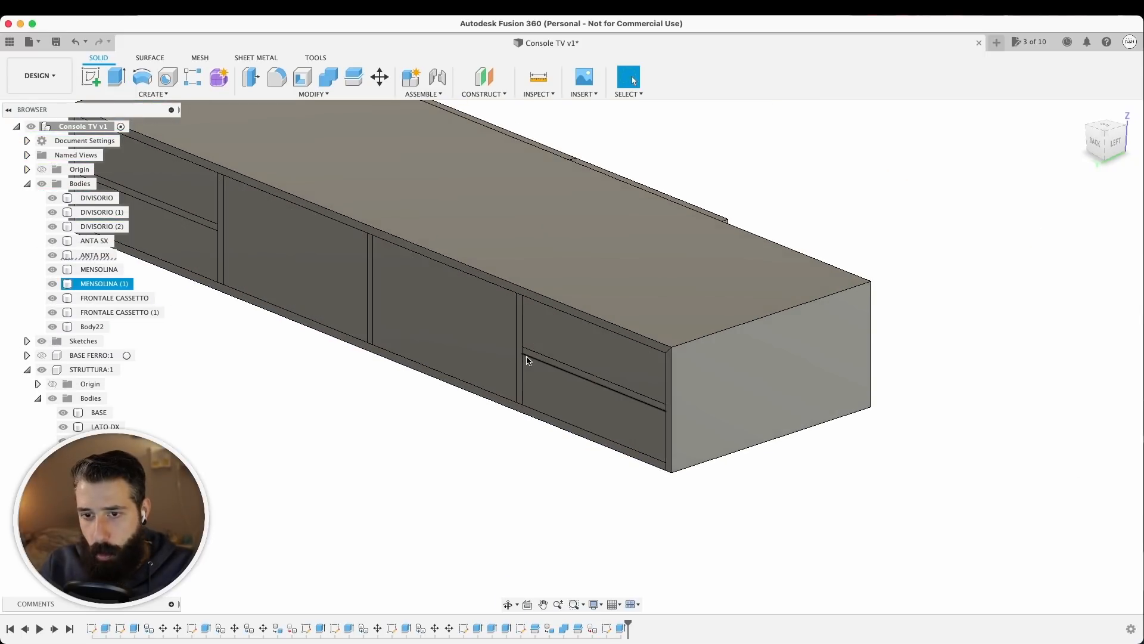
Step: Hide the new back panel and extrude the rear faces of the three dividers and two shelves by -19 mm to shorten them
click(52, 326)
scroll(518, 370, up, 5)
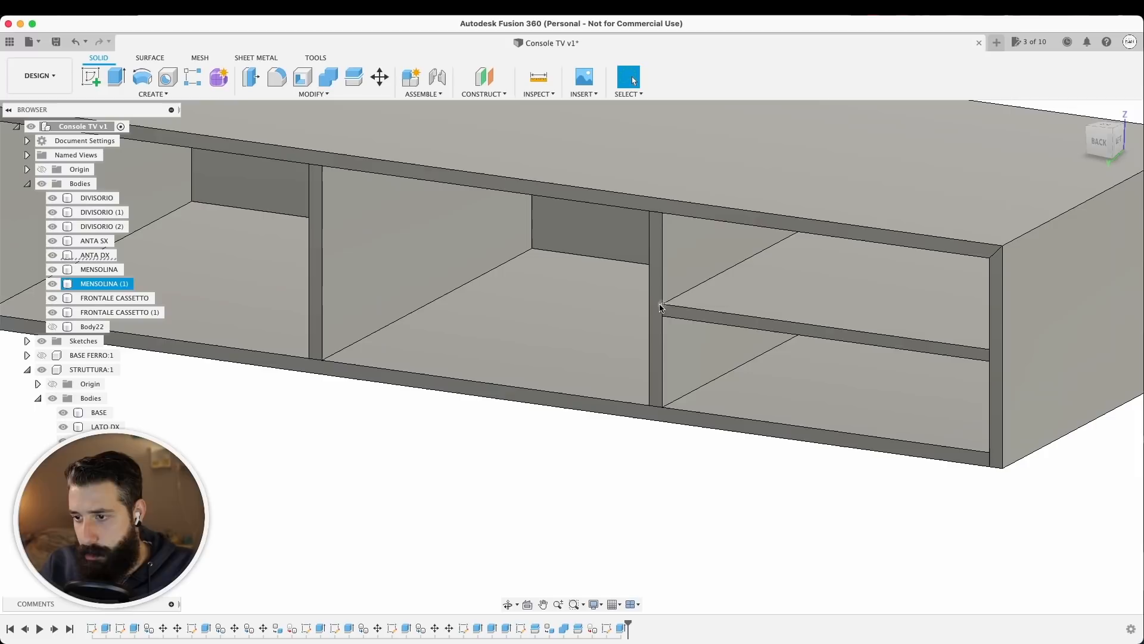
click(655, 301)
click(671, 315)
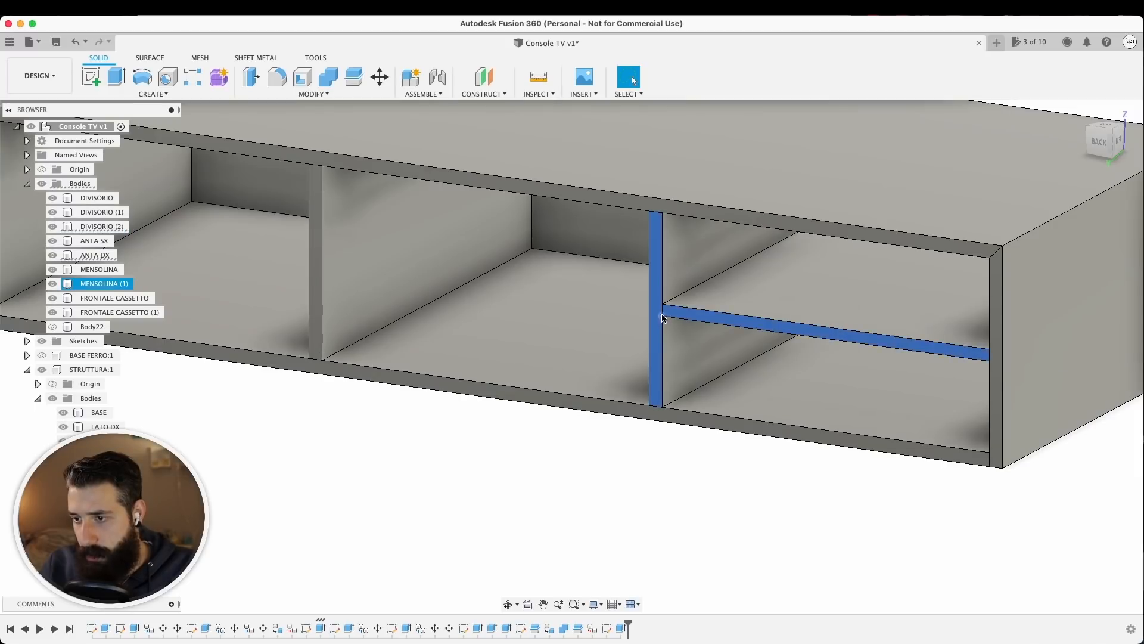
click(313, 298)
scroll(331, 302, left, 10)
click(344, 238)
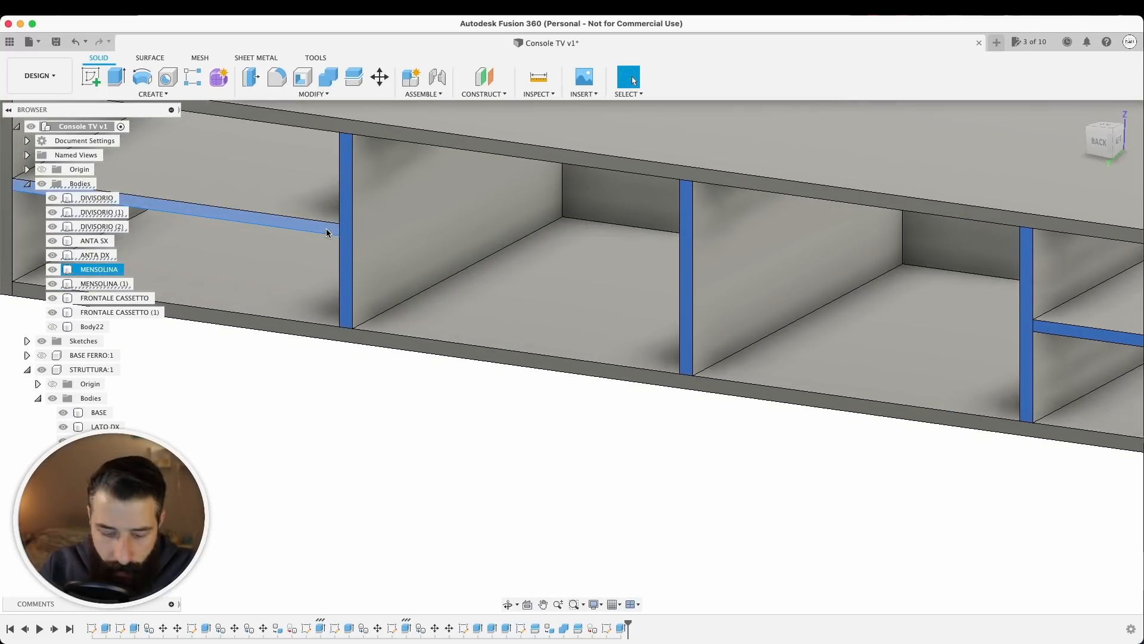
click(327, 232)
key(e)
scroll(735, 261, down, 5)
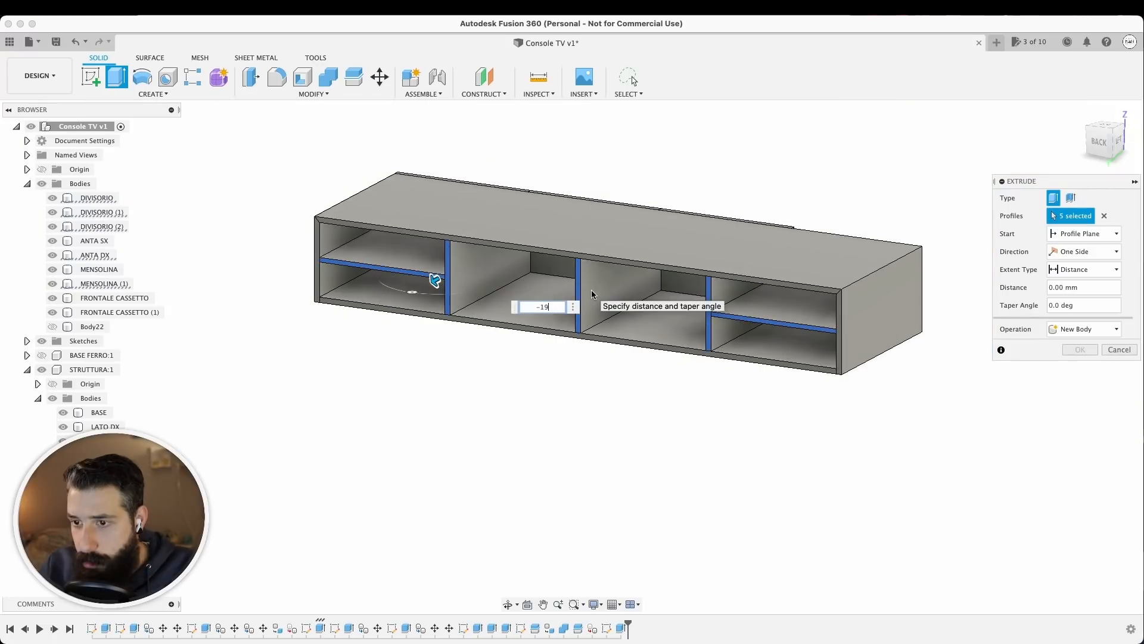
text(-19)
key(Return)
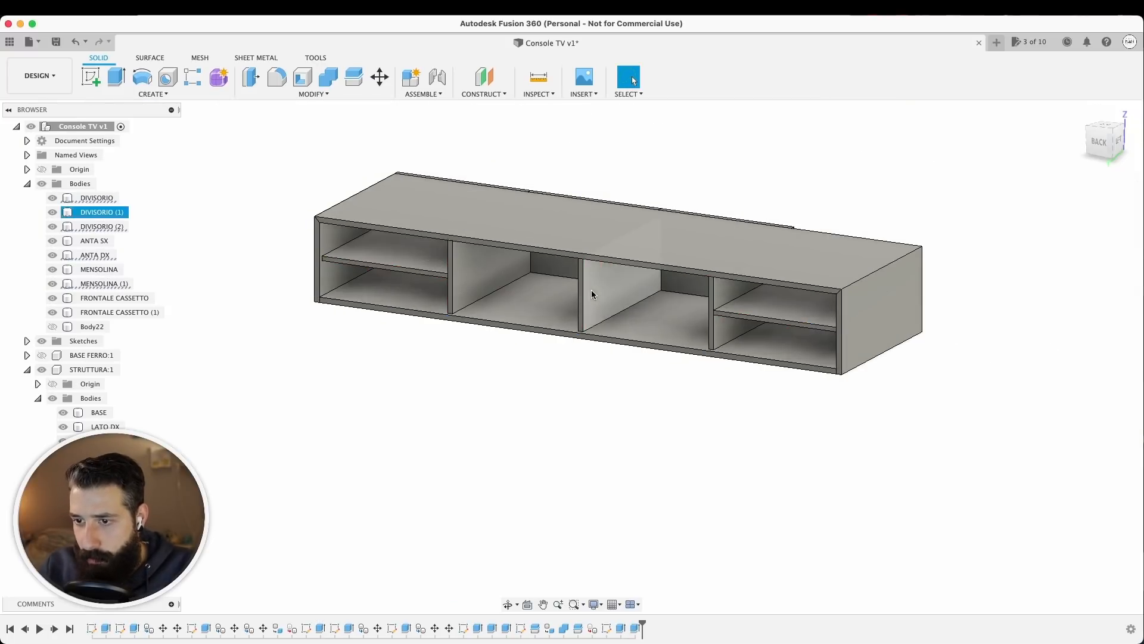
Step: Show the back panel body again and rename it SCHIENA
scroll(408, 284, up, 2)
click(61, 329)
double_click(87, 326)
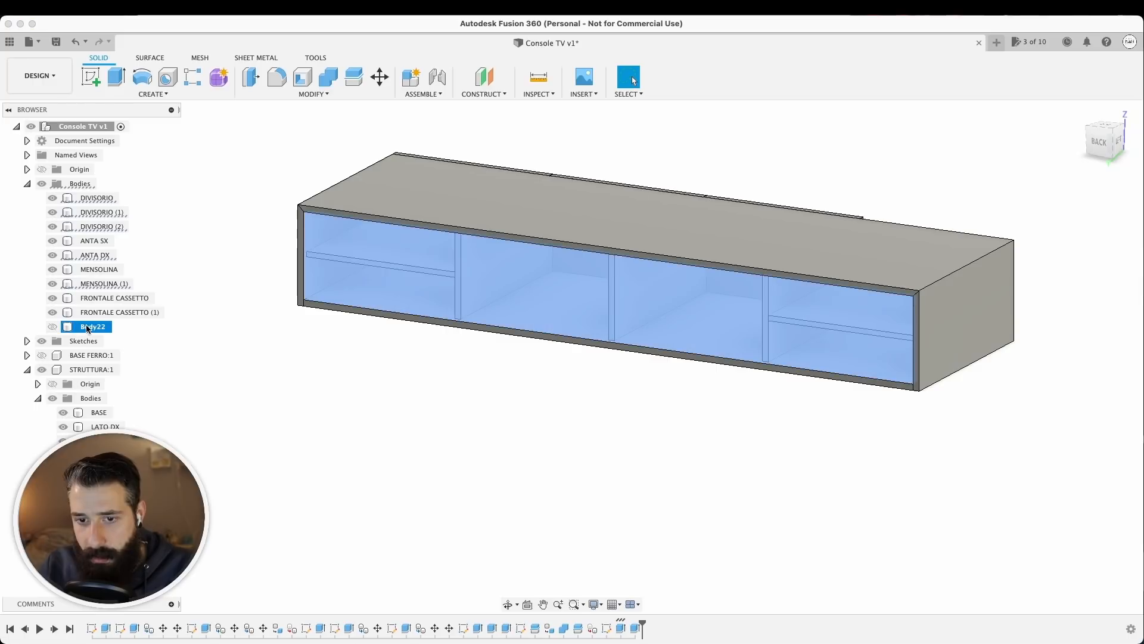
text(SCHIUEN)
key(BackSpace)
key(BackSpace)
key(BackSpace)
text(ENA)
key(Return)
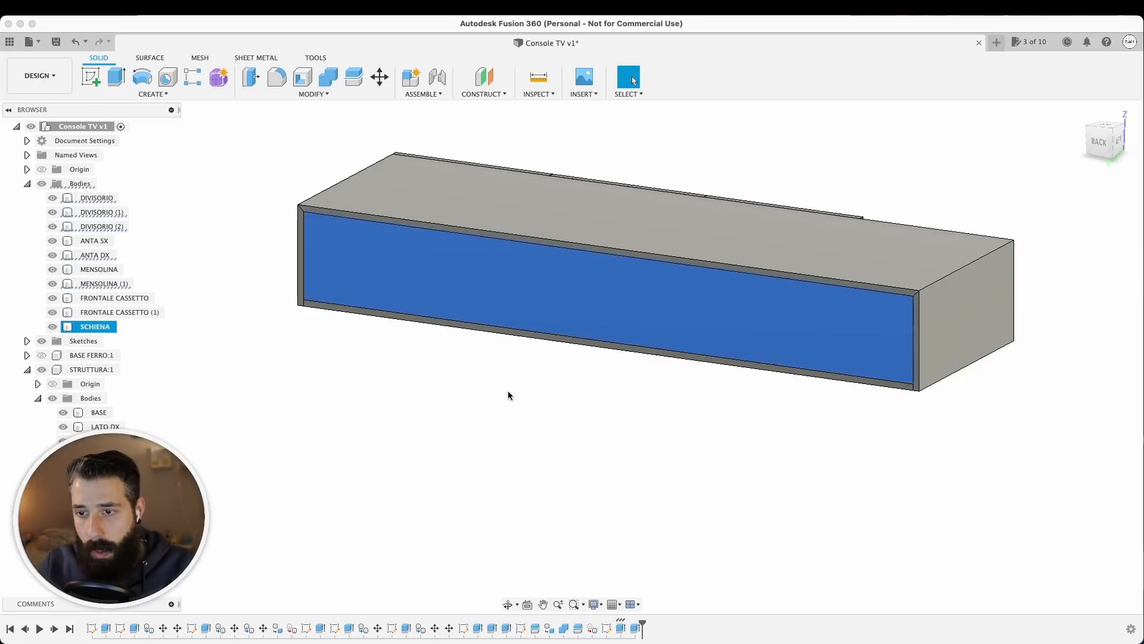
shift+middle_drag(509, 395, 605, 337)
click(834, 265)
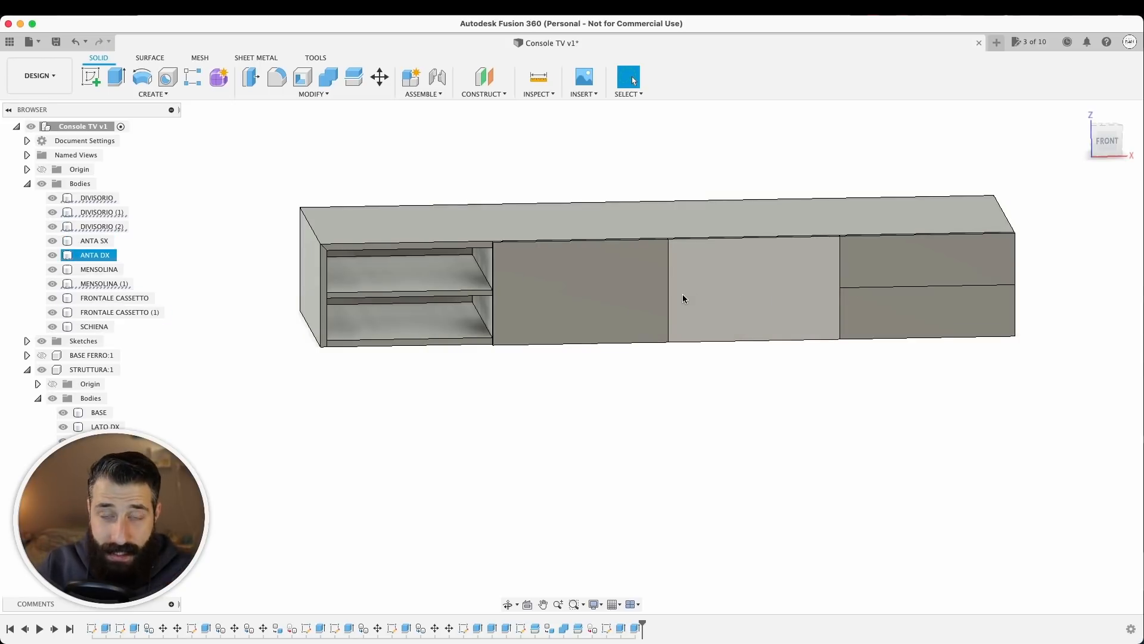
click(435, 307)
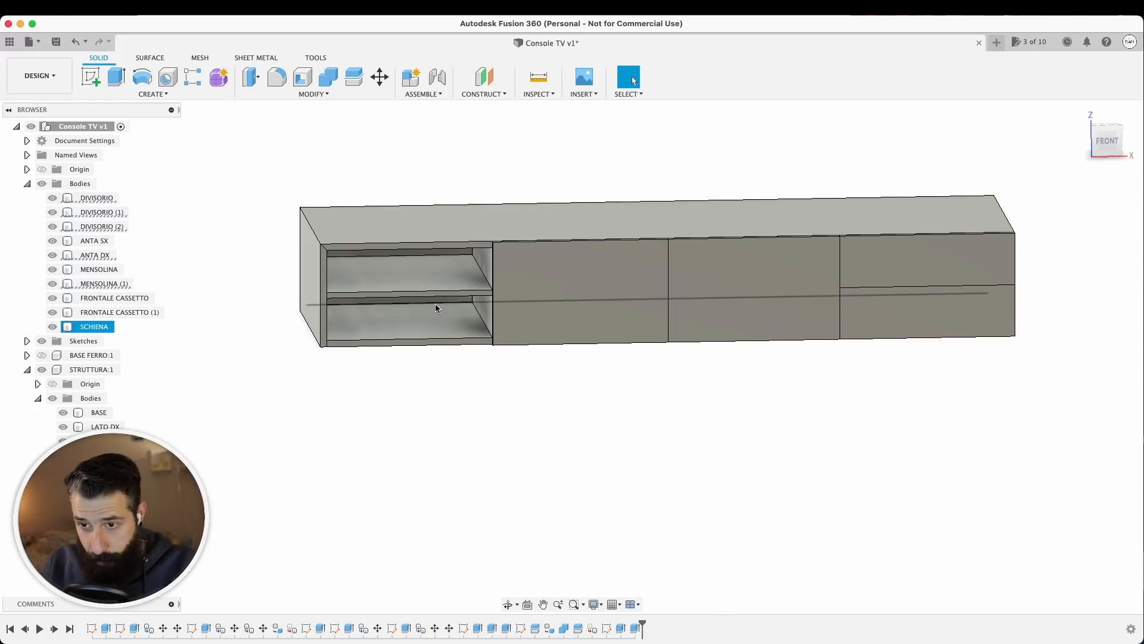
click(574, 285)
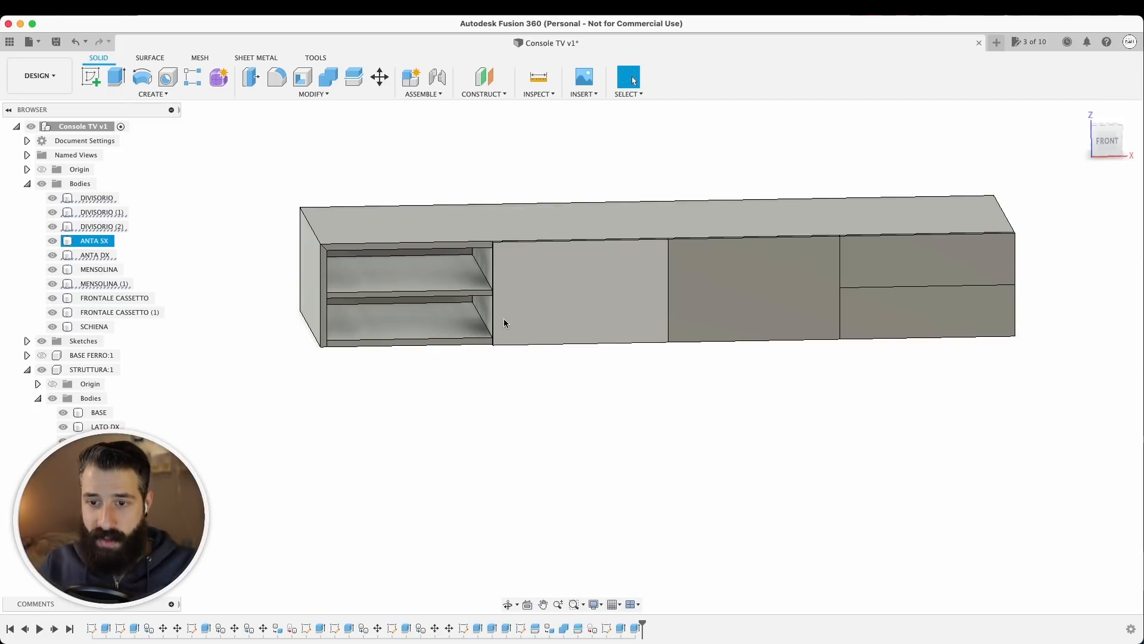
click(627, 361)
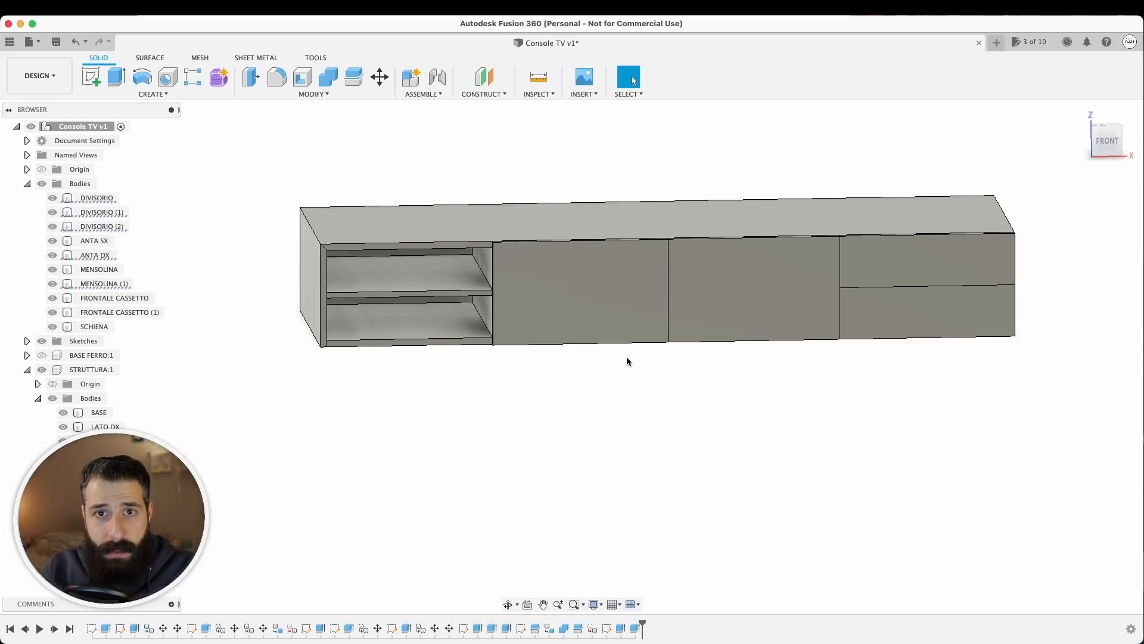
Step: Move the SCHIENA body into the STRUTTURA component and turn the first divider into a component named ANTE E FRONTALI
scroll(625, 358, down, 1)
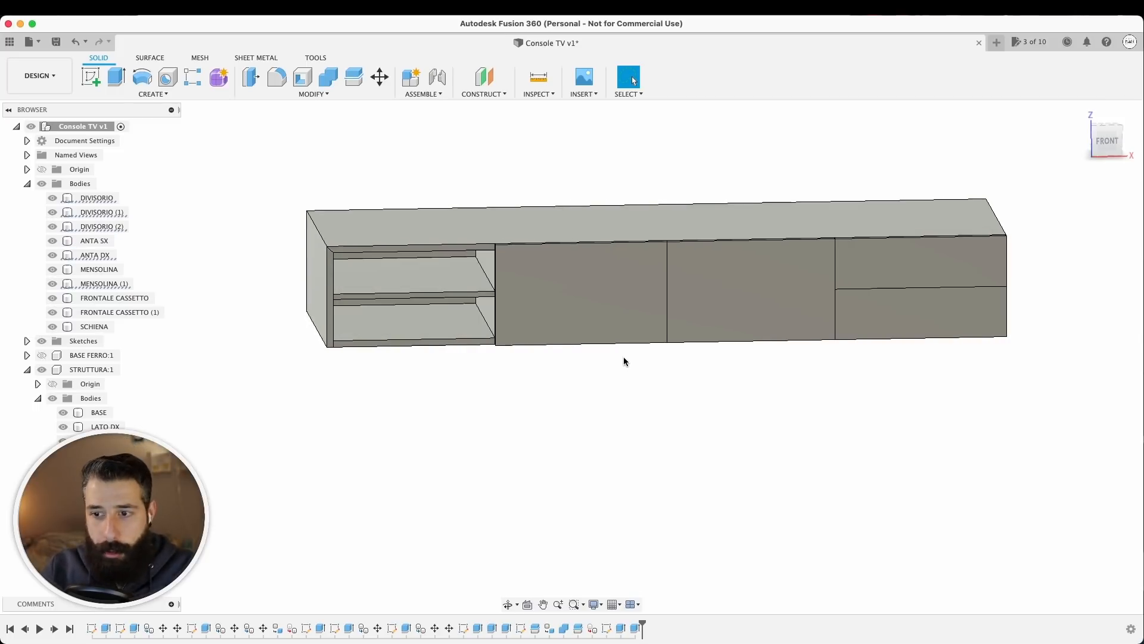
middle_drag(625, 359, 608, 351)
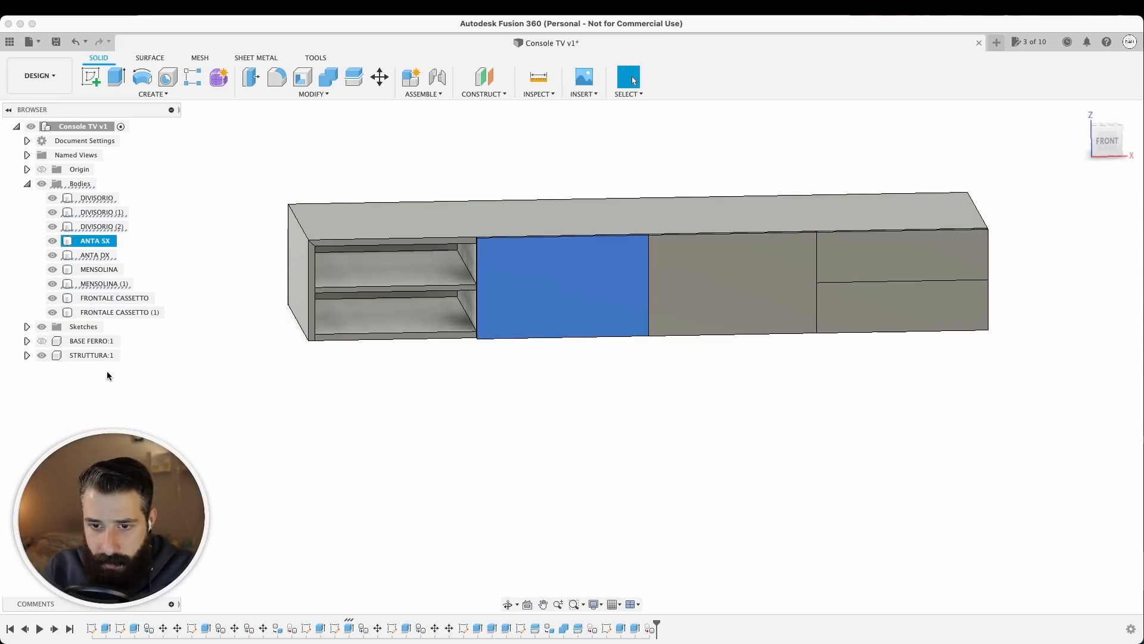
click(93, 372)
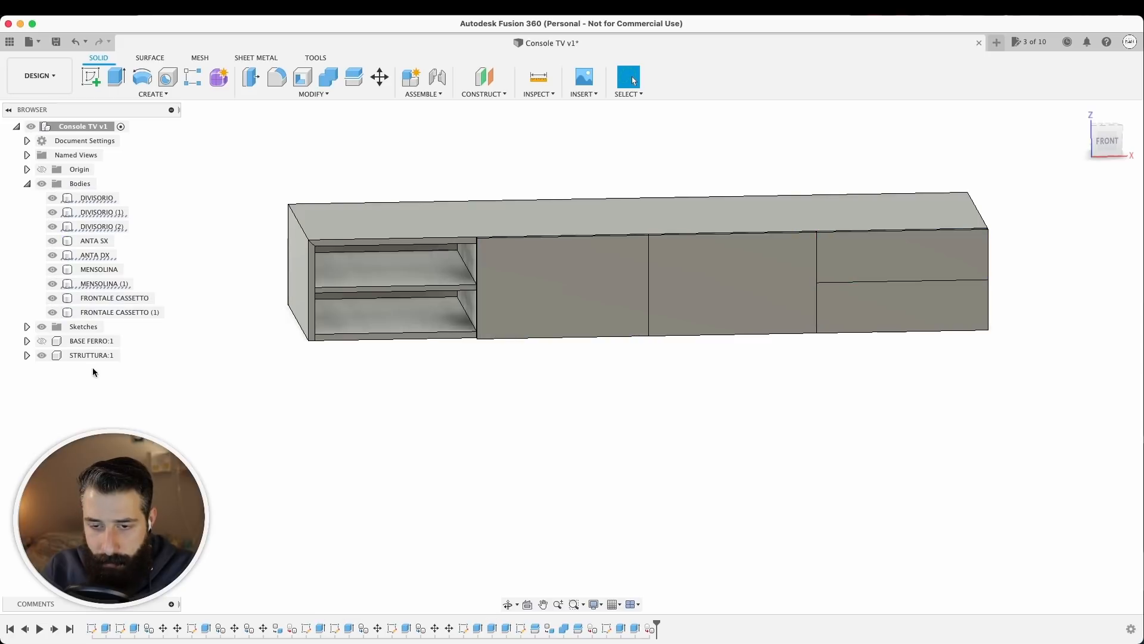
text(ANTE E FRONTALI)
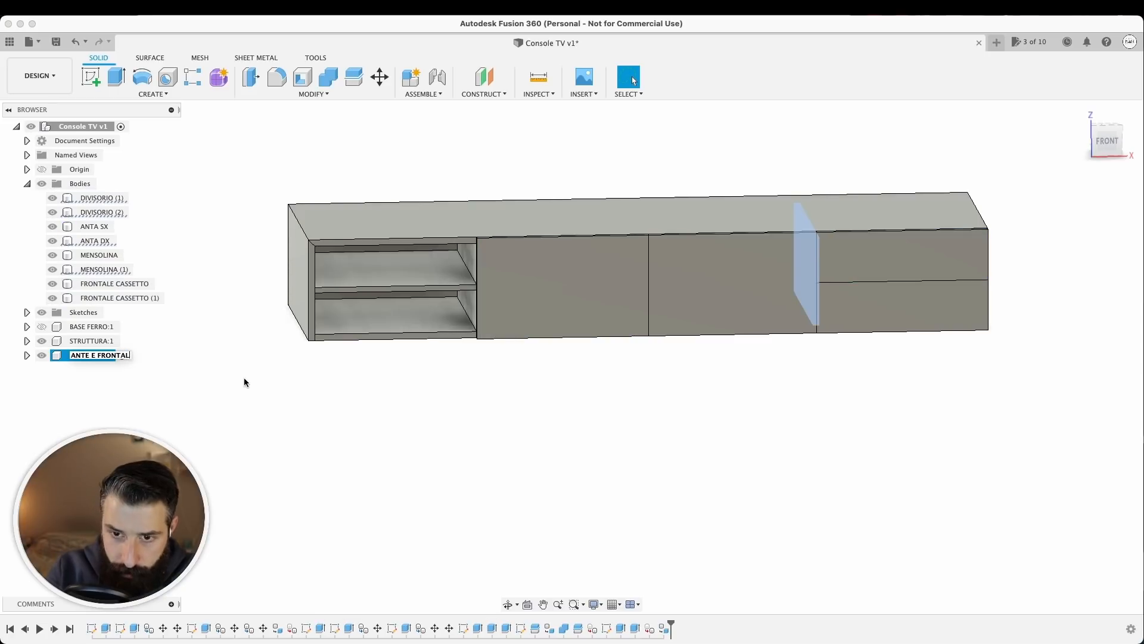
Step: Move the remaining dividers, doors, shelves and drawer fronts into the ANTE E FRONTALI component
click(135, 298)
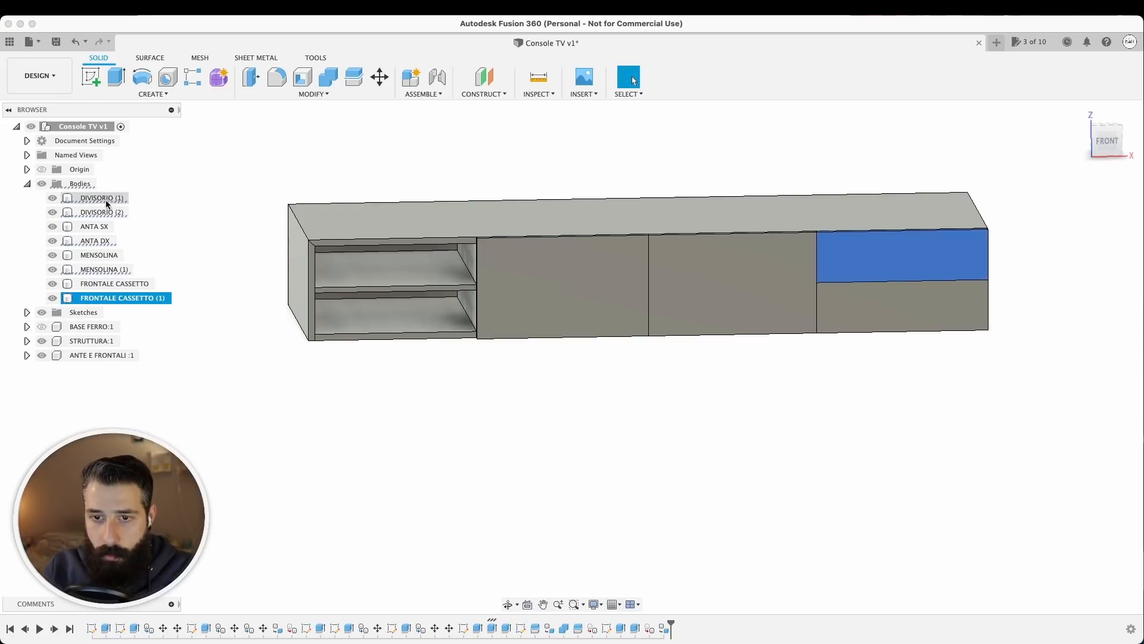
shift+click(104, 198)
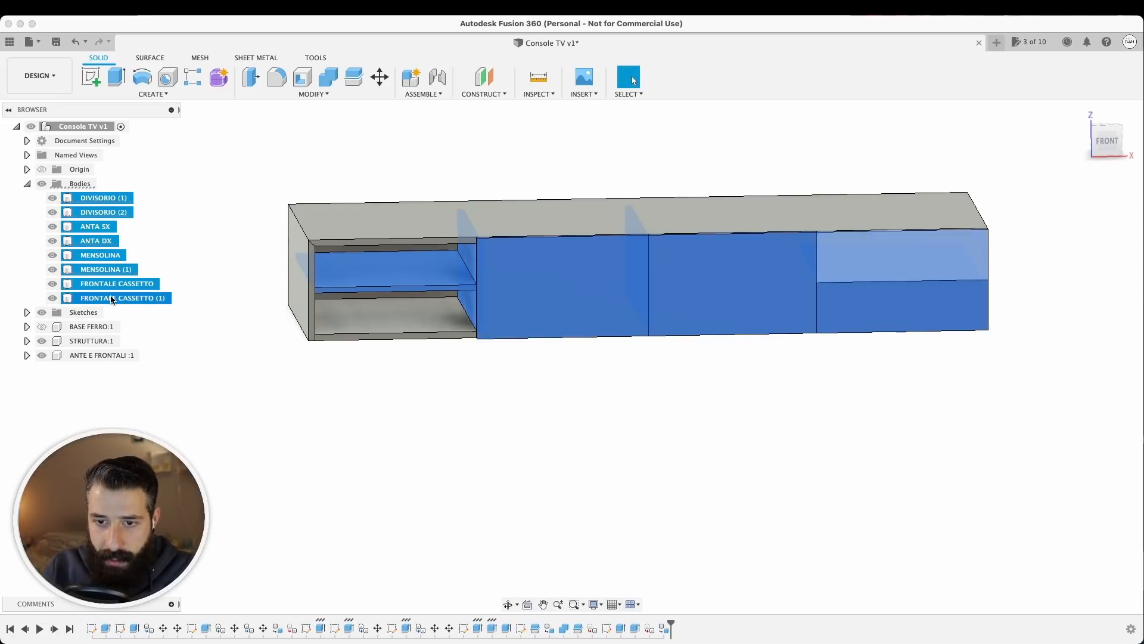
drag(108, 297, 113, 356)
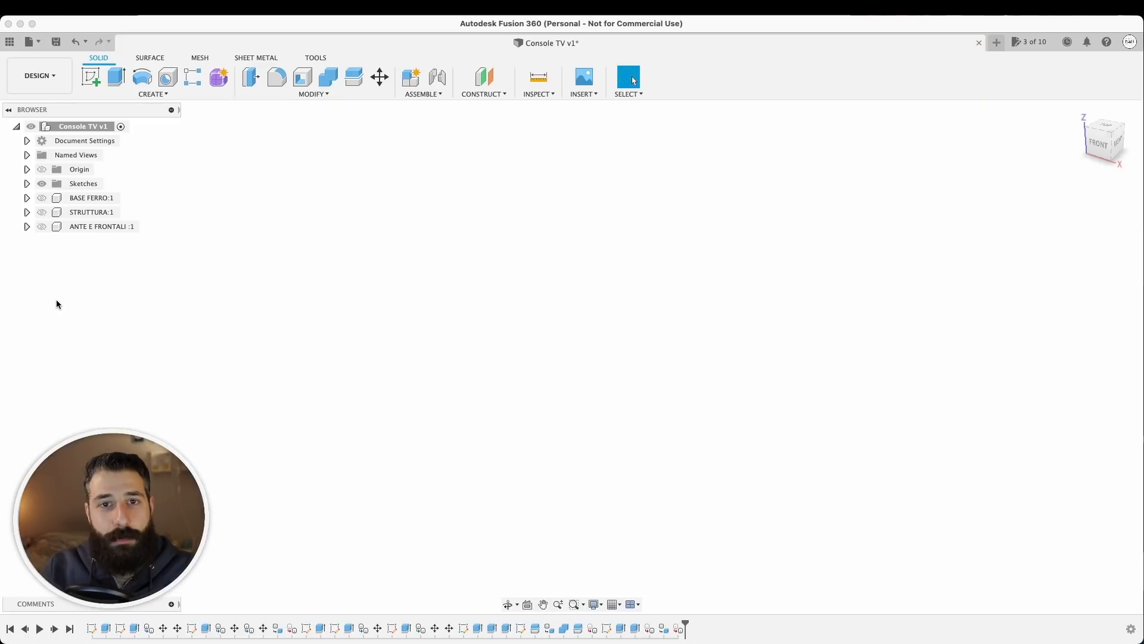
Step: Show the BASE FERRO, STRUTTURA and ANTE E FRONTALI components together
click(42, 198)
click(42, 212)
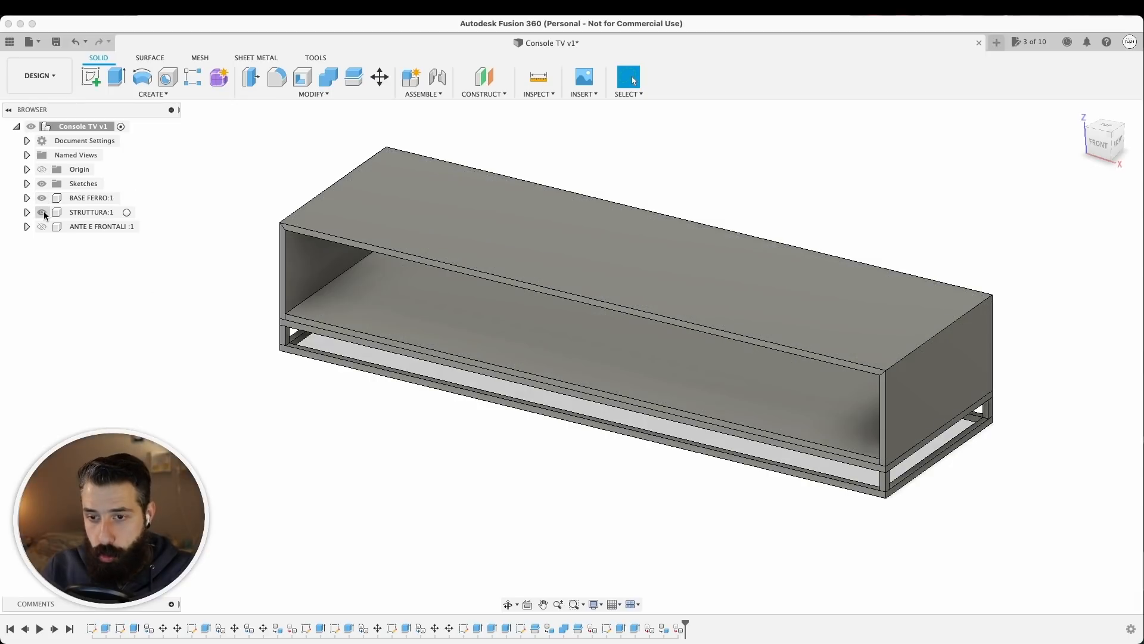
click(42, 227)
shift+middle_drag(572, 387, 684, 345)
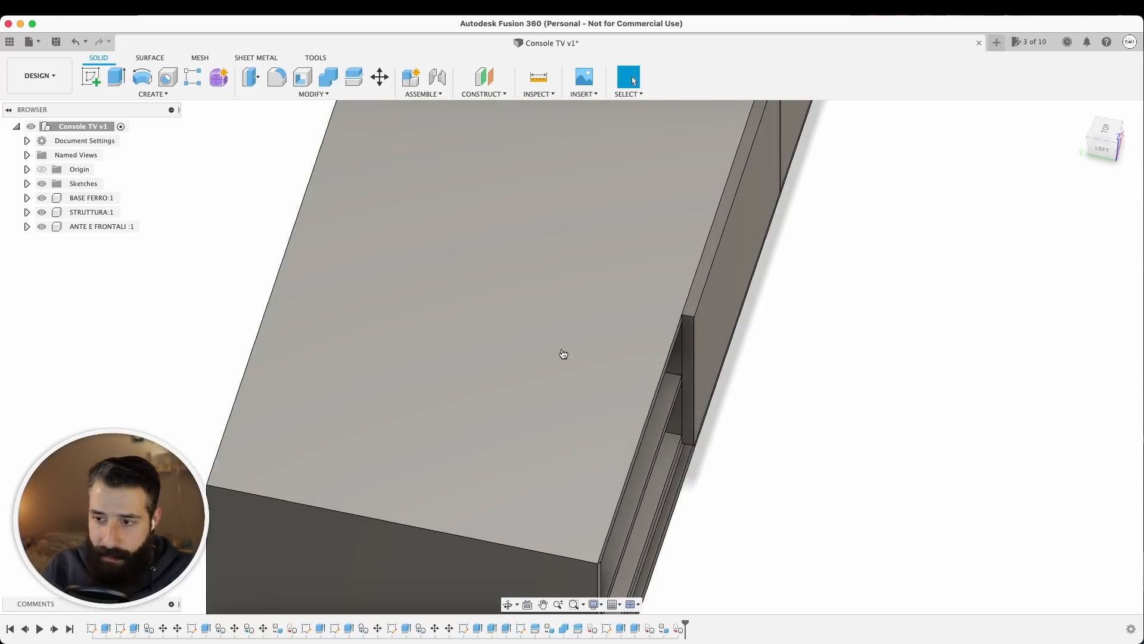
Step: Switch to the hand-drawn reference photo in Preview and compare it with the front of the console
key(super+Tab)
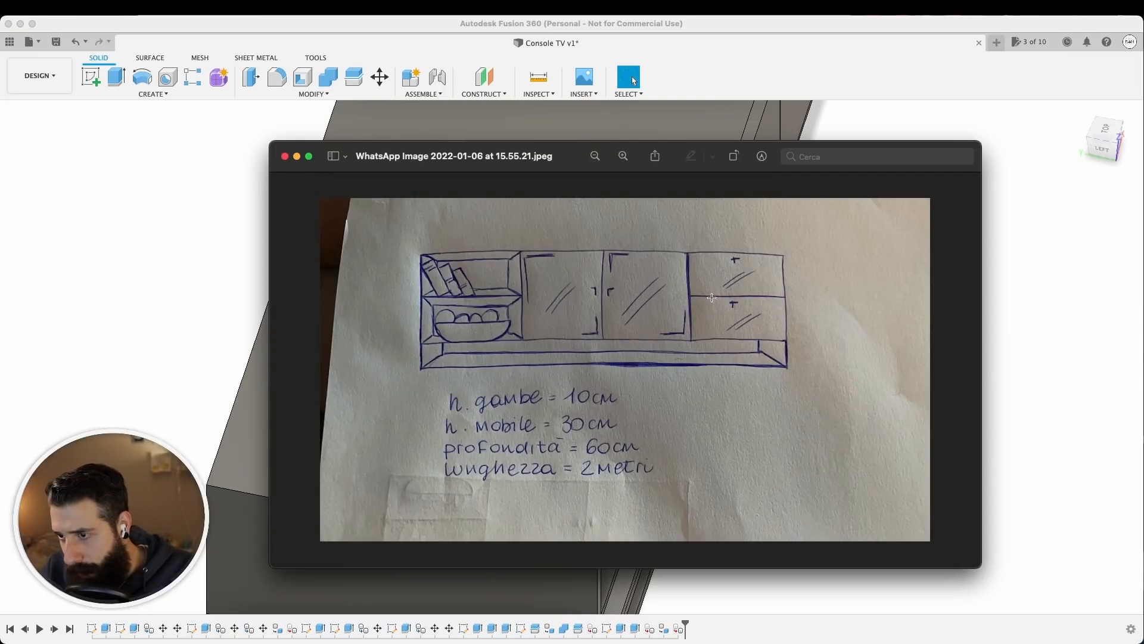
click(1035, 285)
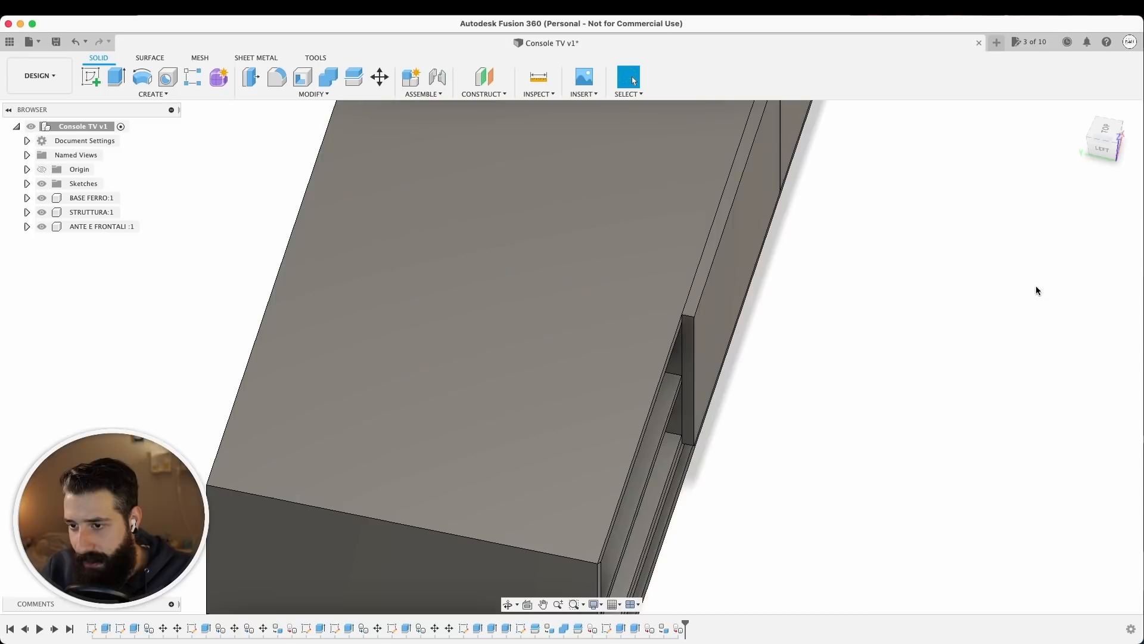
middle_drag(695, 379, 661, 255)
scroll(696, 293, down, 1)
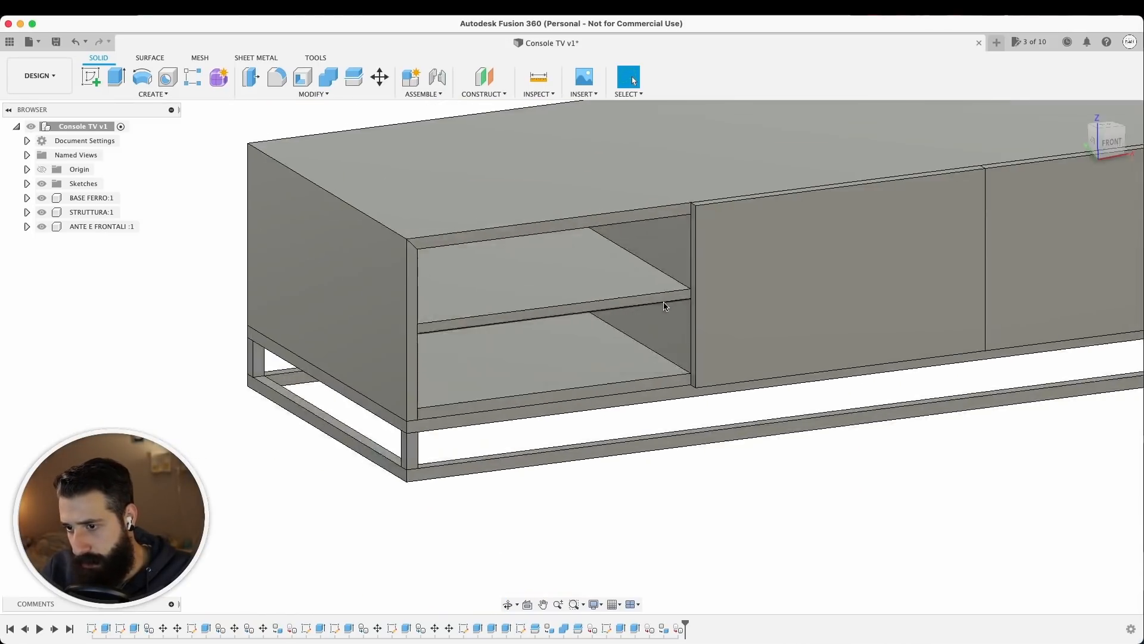
Step: Apply a wood physical material from the Fusion 360 Material Library to the console's top panel
key(F6)
click(171, 95)
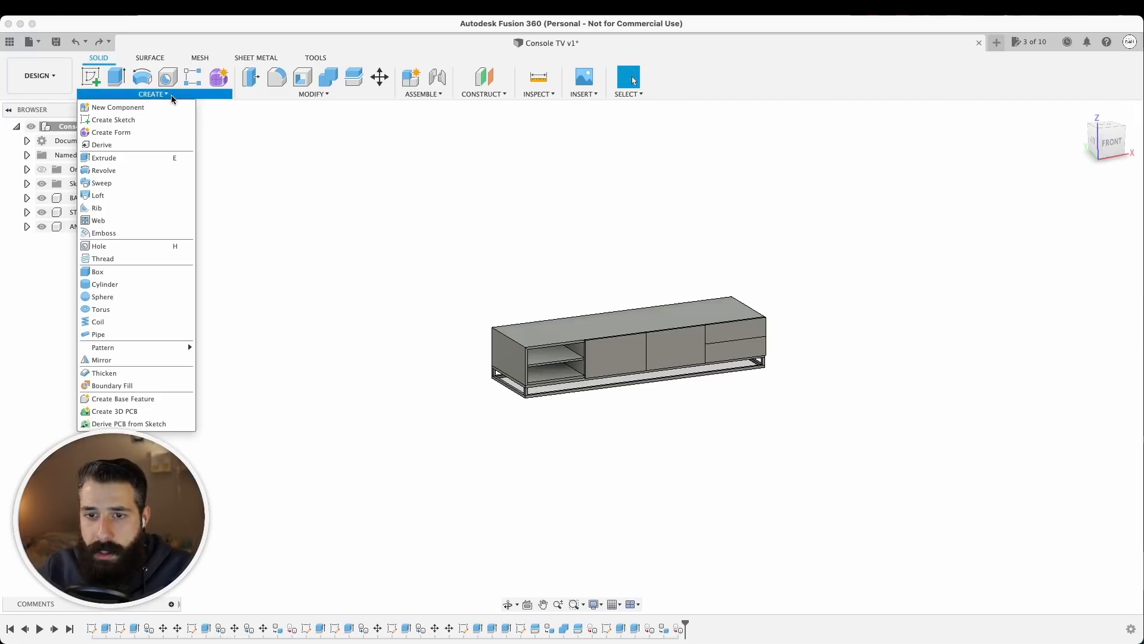
click(313, 94)
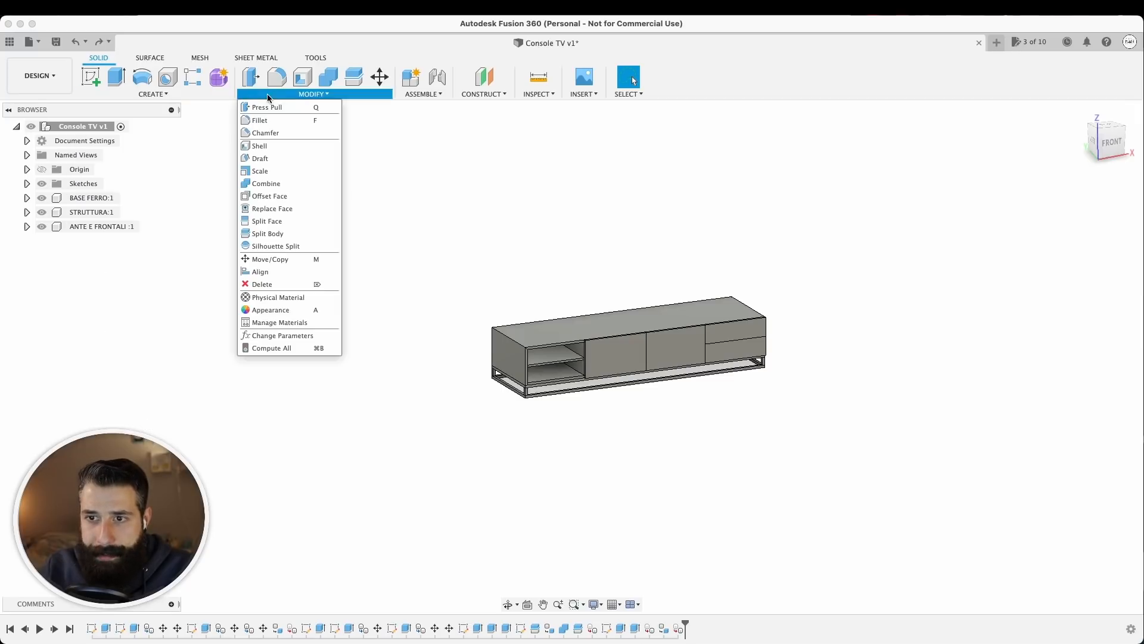
click(322, 299)
middle_drag(893, 301, 738, 268)
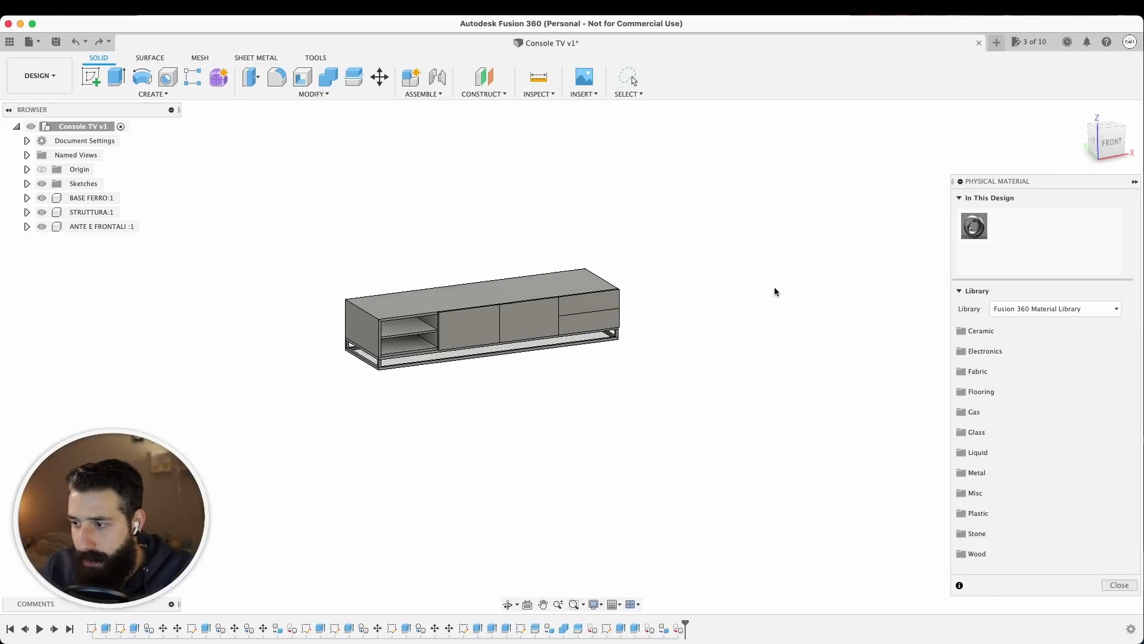
click(1007, 553)
scroll(1007, 540, down, 10)
scroll(1021, 429, up, 1)
scroll(1022, 464, down, 5)
drag(1019, 514, 587, 284)
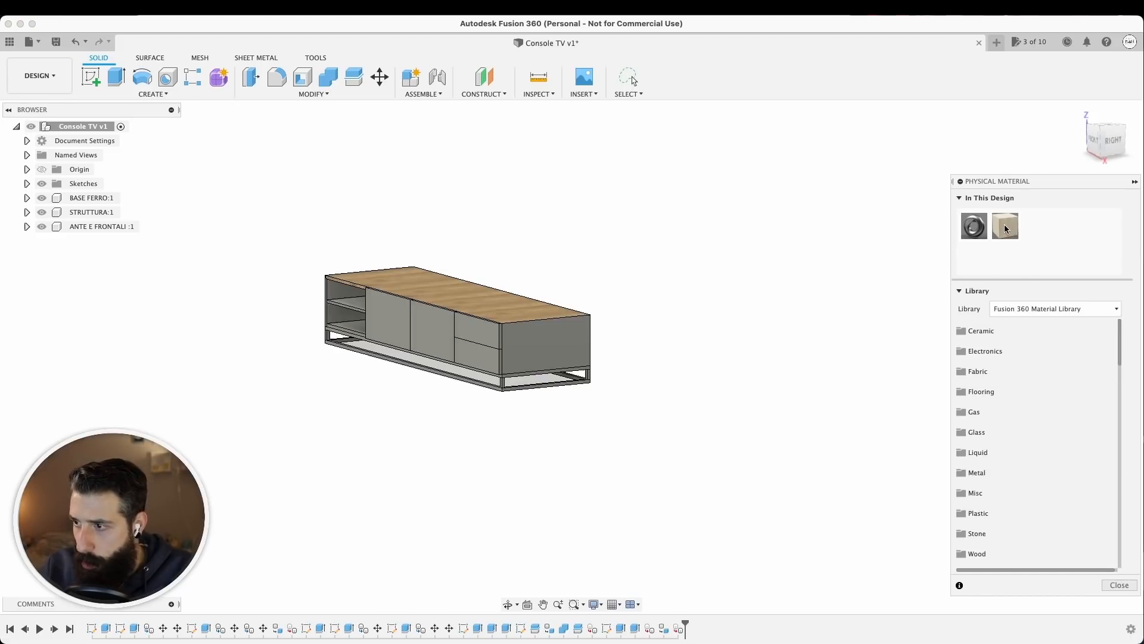
Step: Apply the same wood material to the entire STRUTTURA and ANTE E FRONTALI components
drag(304, 225, 100, 212)
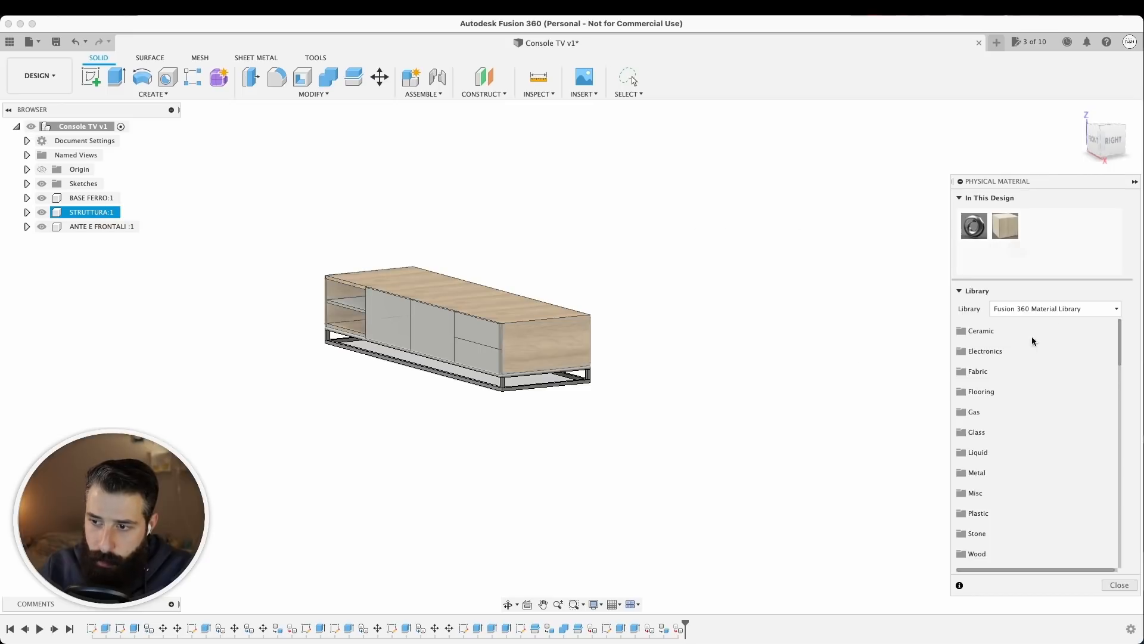
drag(1013, 227, 99, 226)
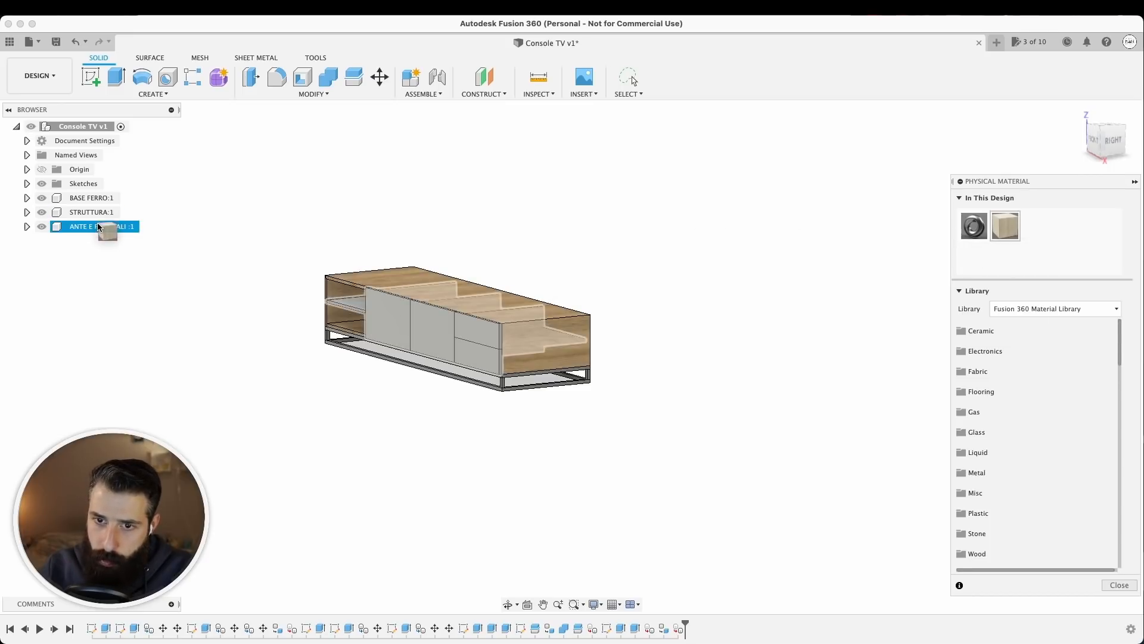
shift+middle_drag(601, 331, 325, 316)
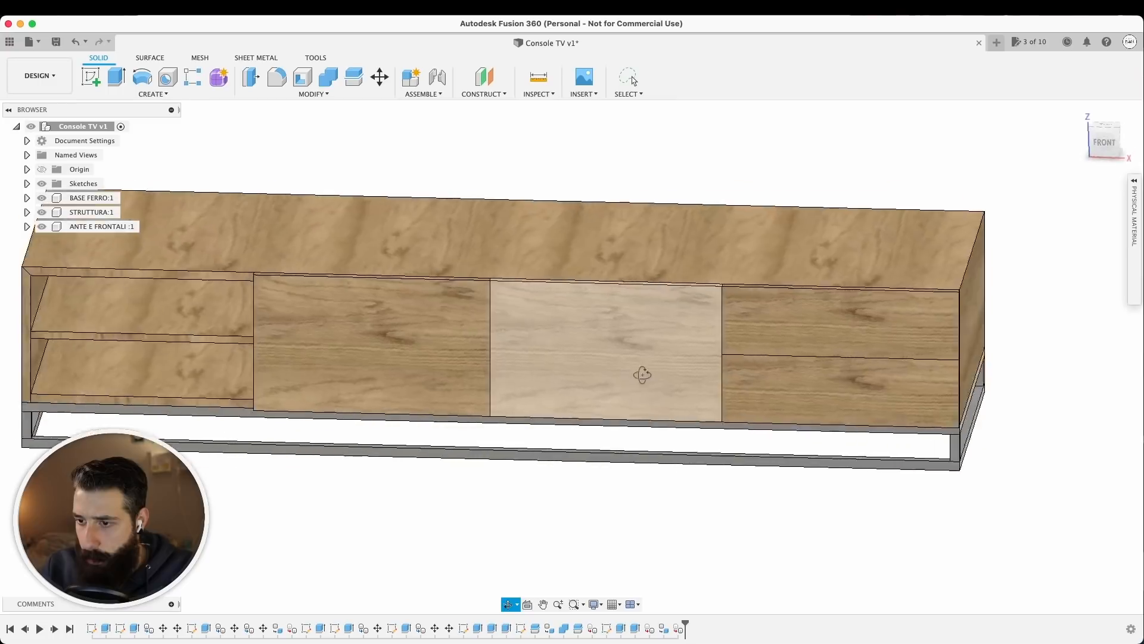
shift+middle_drag(642, 375, 310, 387)
scroll(387, 369, down, 3)
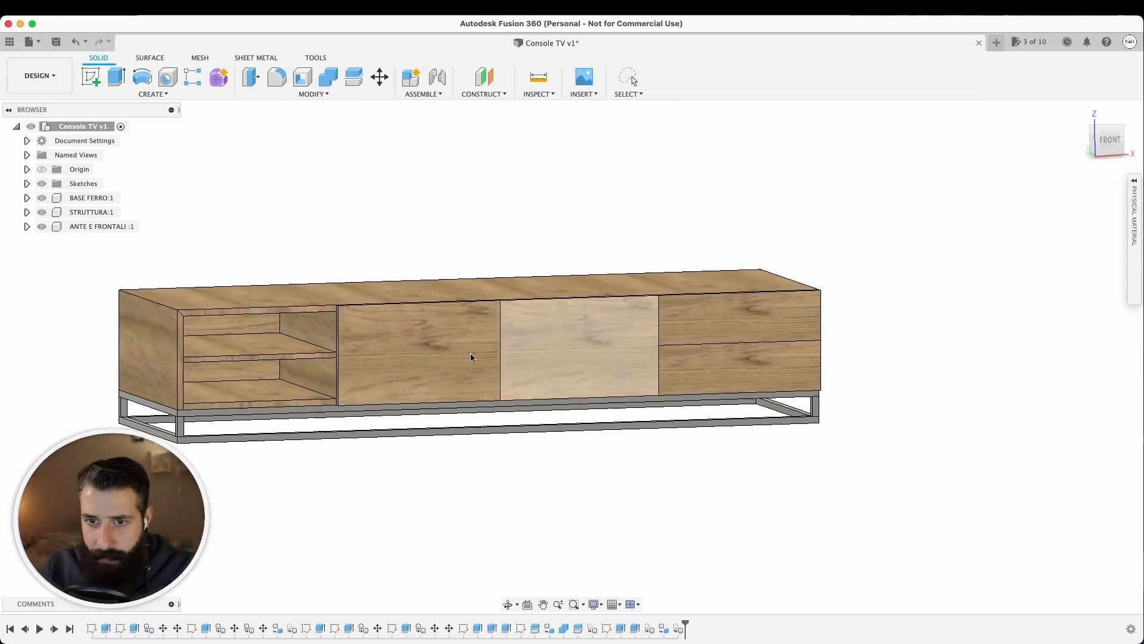
Step: Select the iron base, structure and fronts components together
click(89, 198)
shift+click(93, 227)
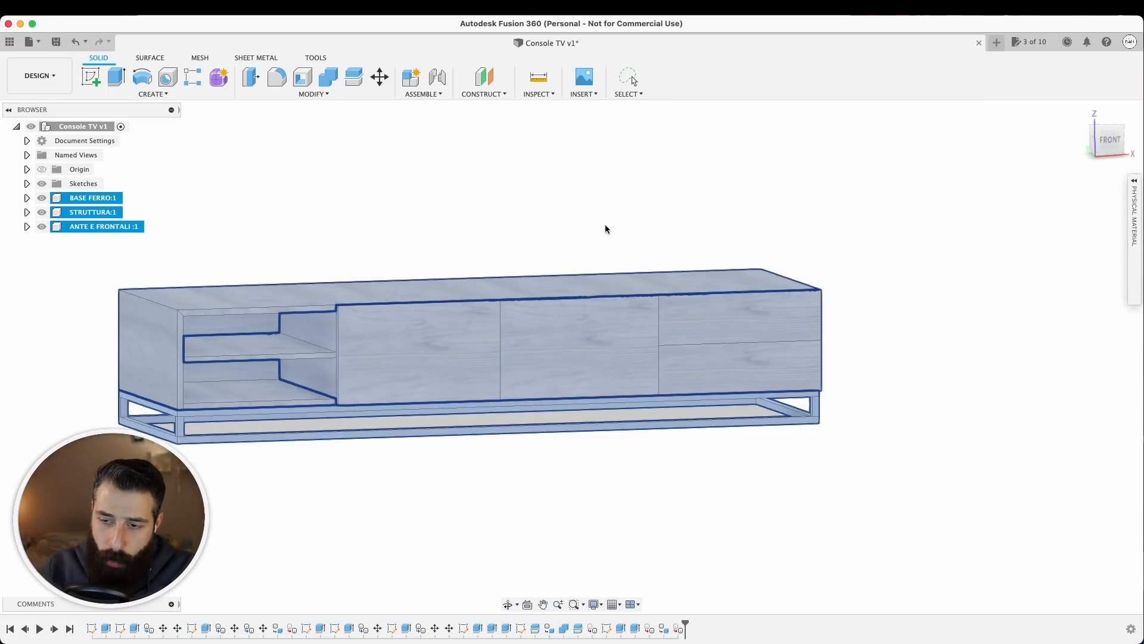
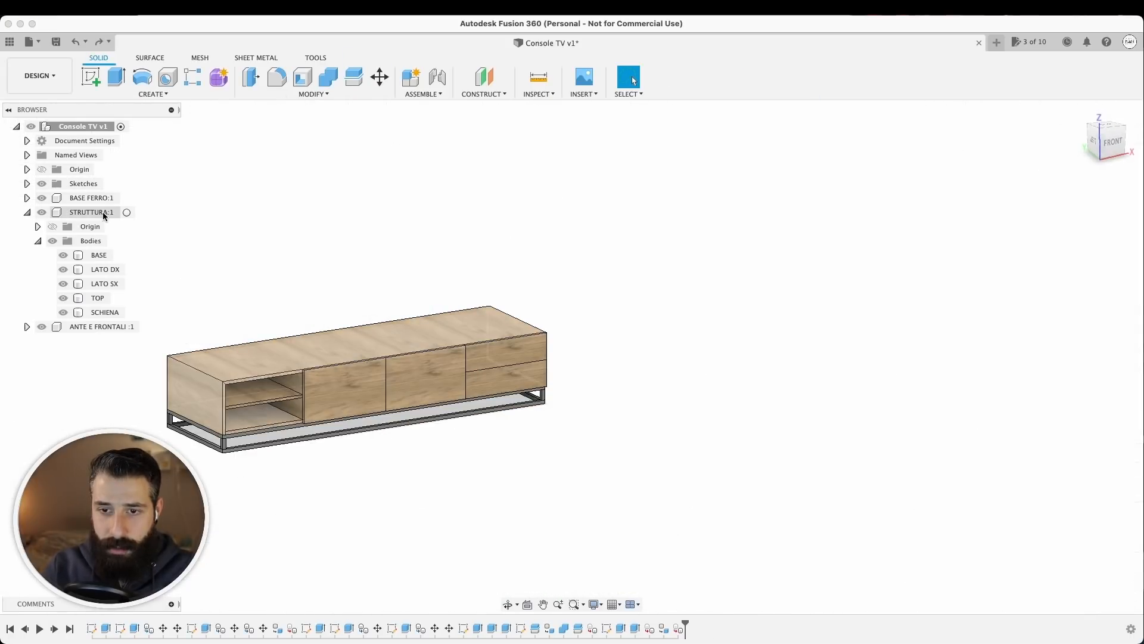
Step: Paste a copy of the five STRUTTURA bodies at the top level, moved 3500 mm along X, and hide the original component
click(99, 255)
shift+click(102, 311)
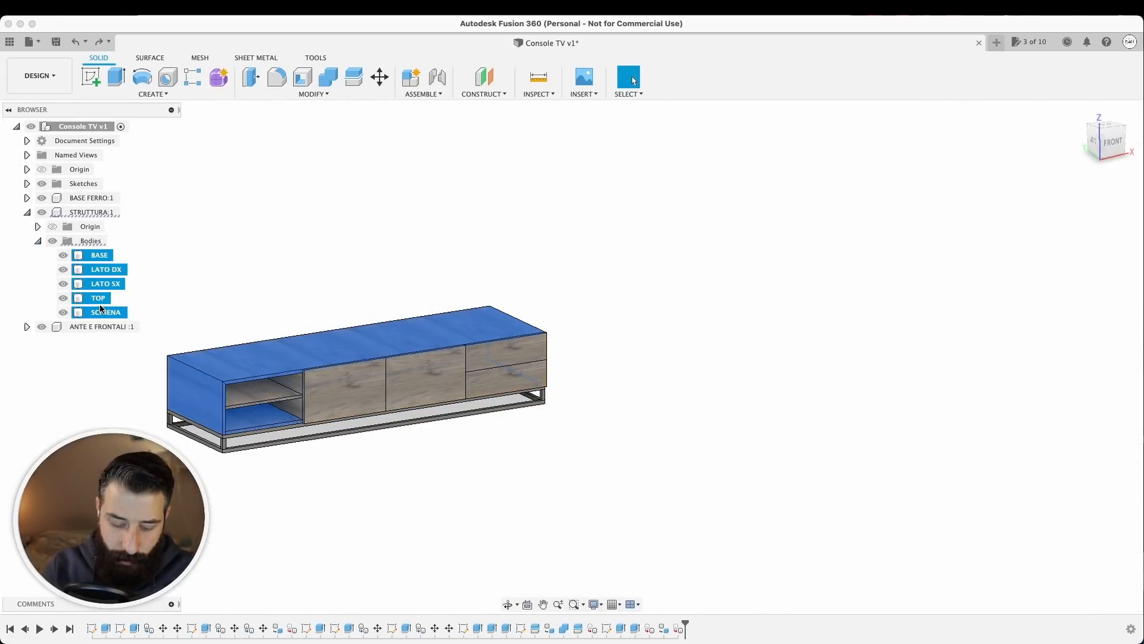
key(super+c)
key(super+v)
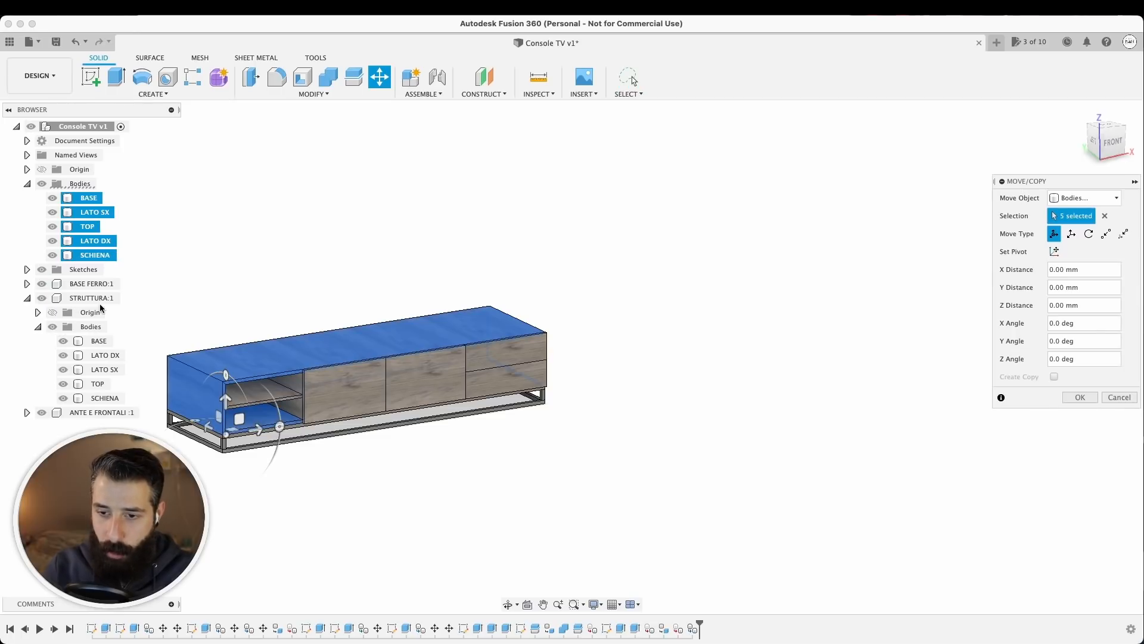
drag(257, 429, 821, 339)
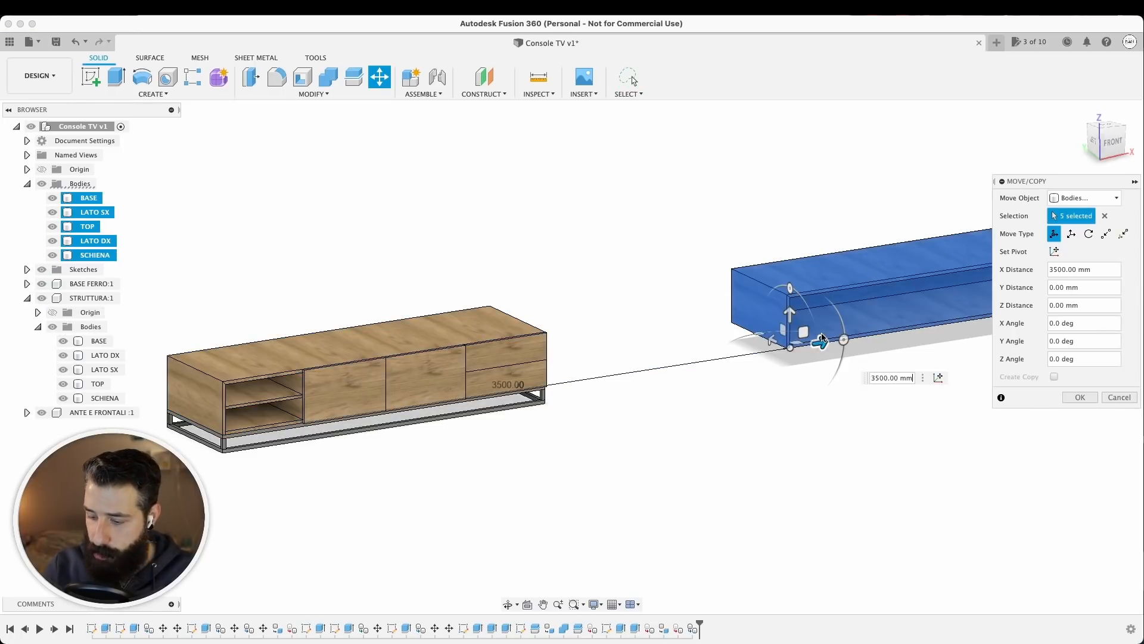
key(Return)
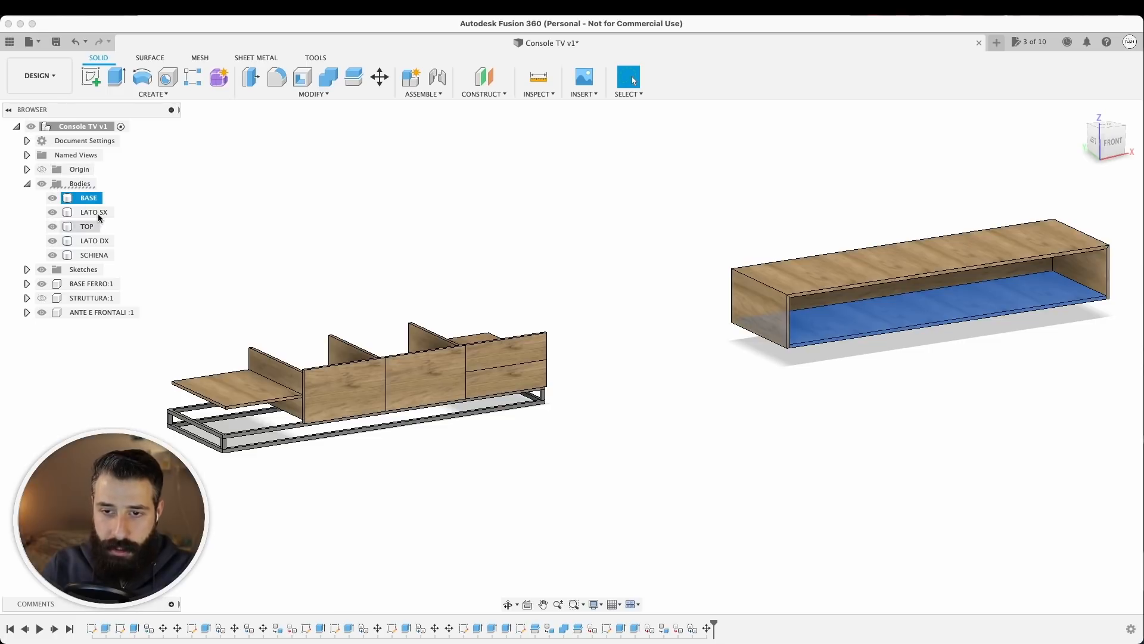
Step: Sketch a 2500 x 1250 mm rectangle on the horizontal plane, clear of the console's rear side
middle_drag(613, 223, 316, 171)
click(583, 338)
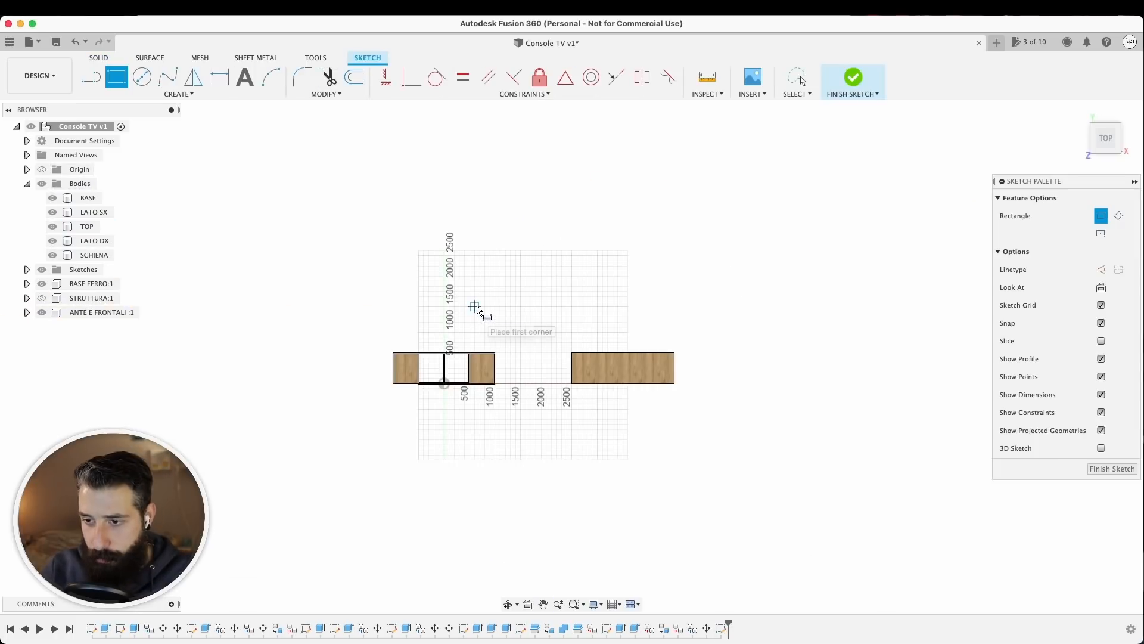
scroll(525, 329, up, 5)
scroll(510, 302, down, 3)
click(562, 330)
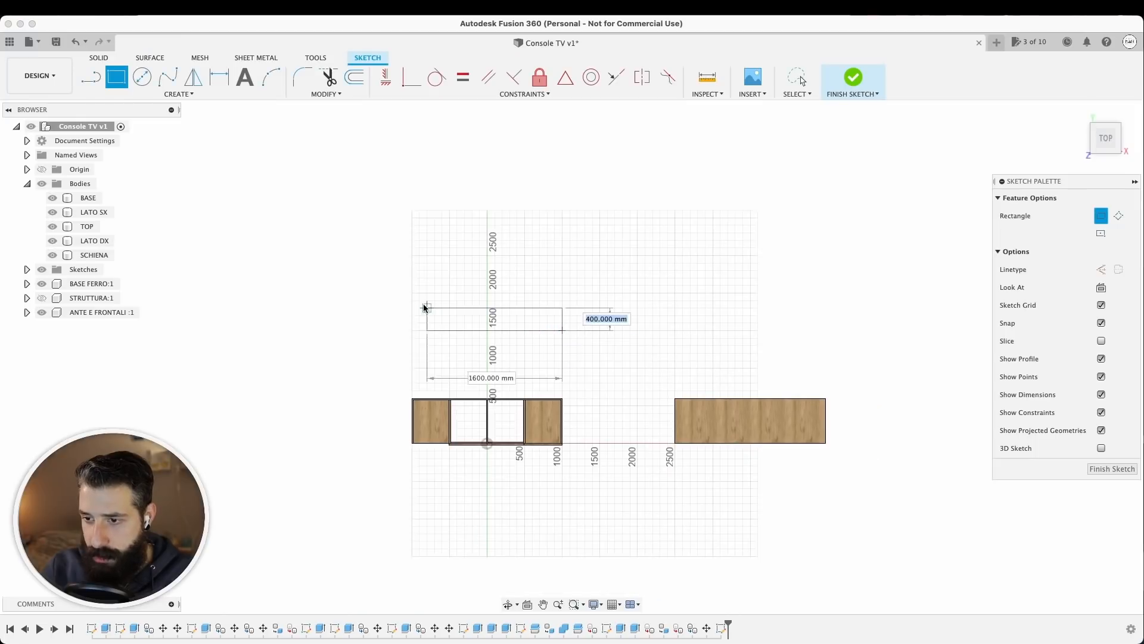
text(1250)
key(Tab)
text(2500)
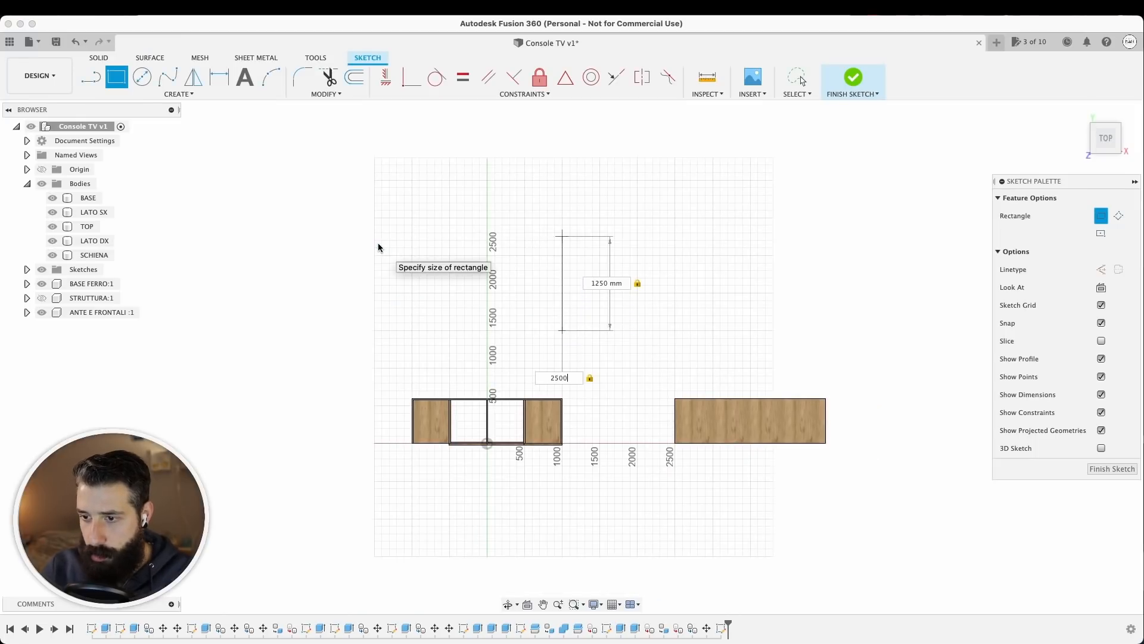
key(Return)
Step: Extrude the rectangle 19 mm as a new body and rename it PANNELLO LISTELLARE
click(458, 290)
key(e)
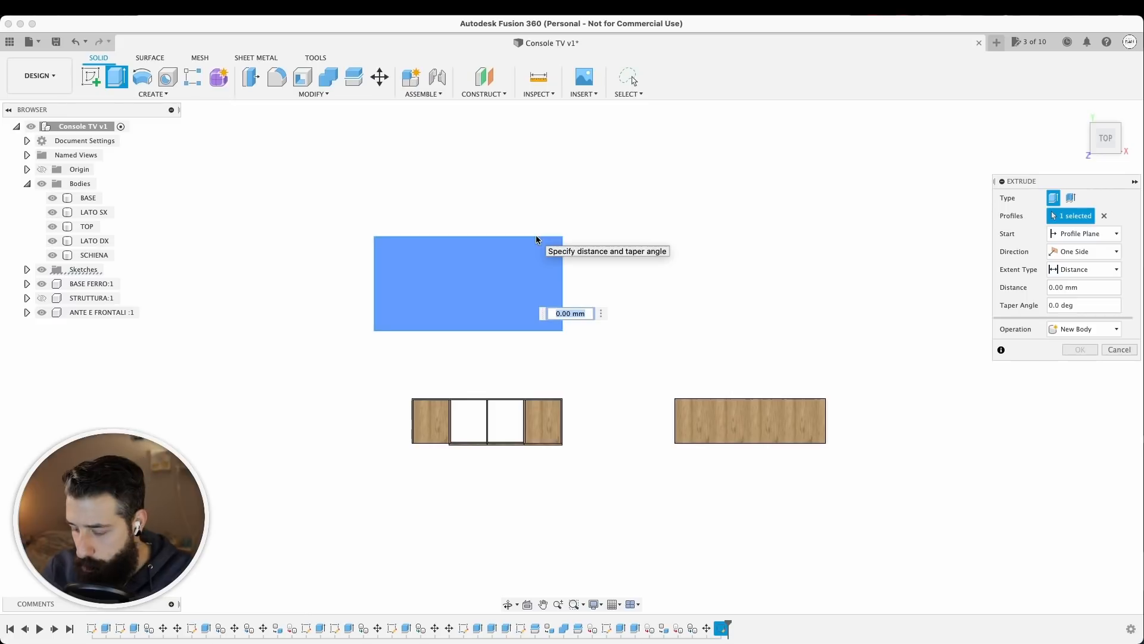
text(19)
key(Return)
shift+middle_drag(539, 248, 659, 348)
scroll(659, 348, up, 6)
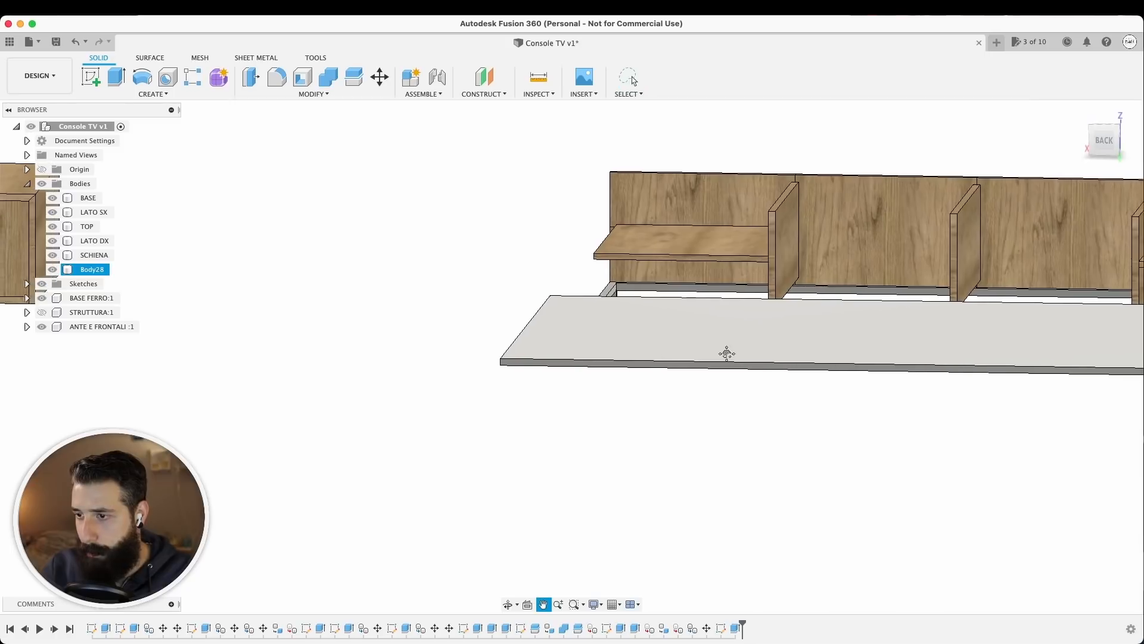
double_click(83, 270)
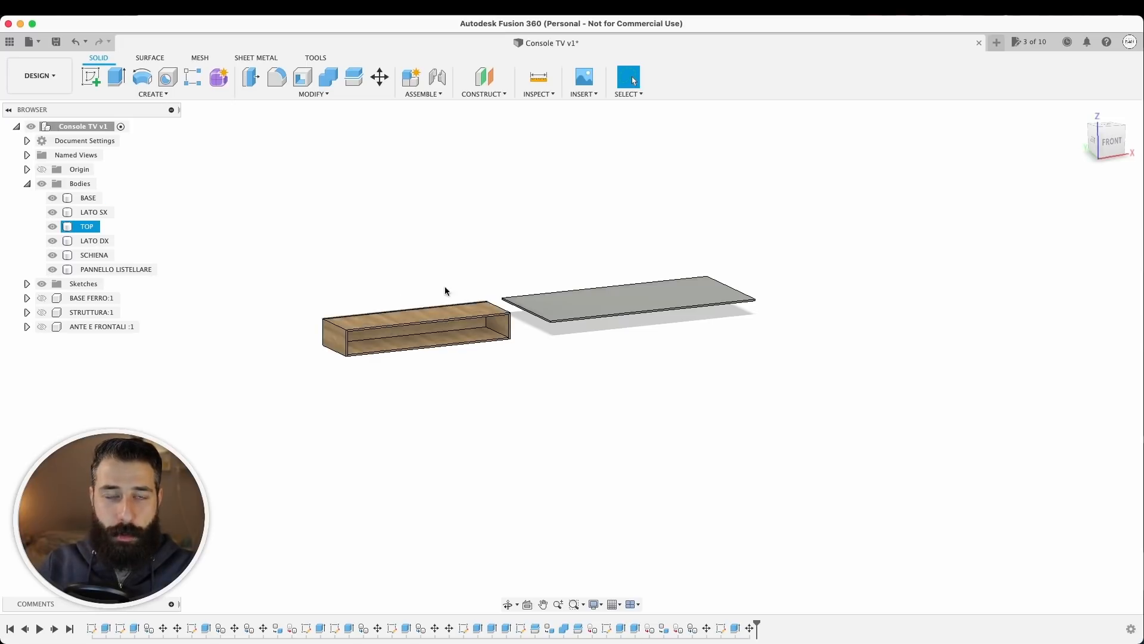
click(273, 335)
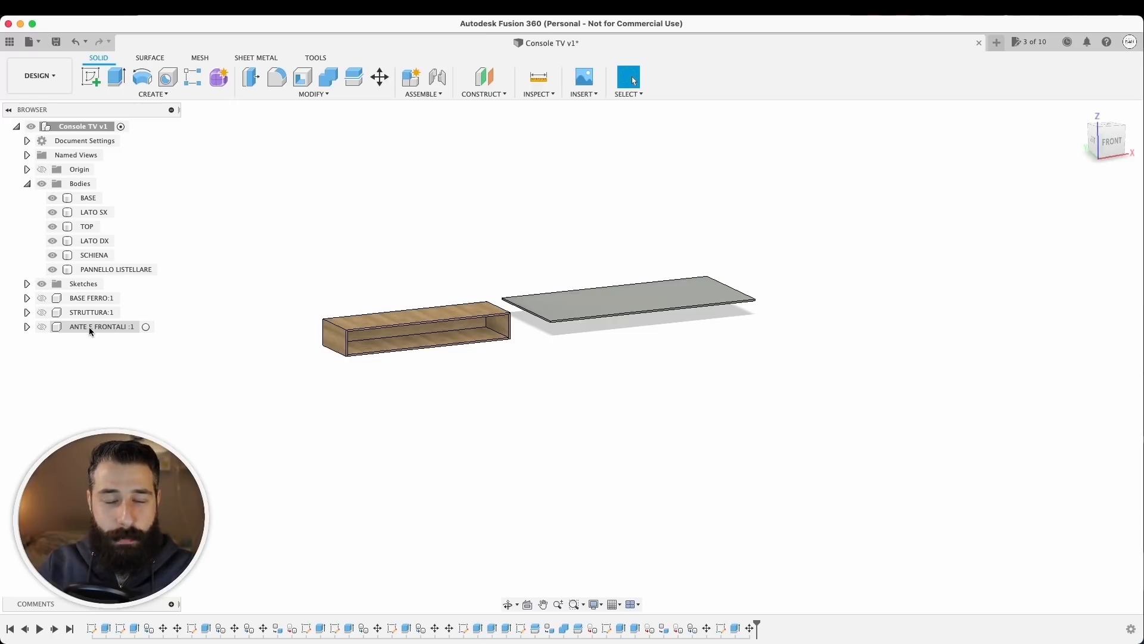
click(469, 315)
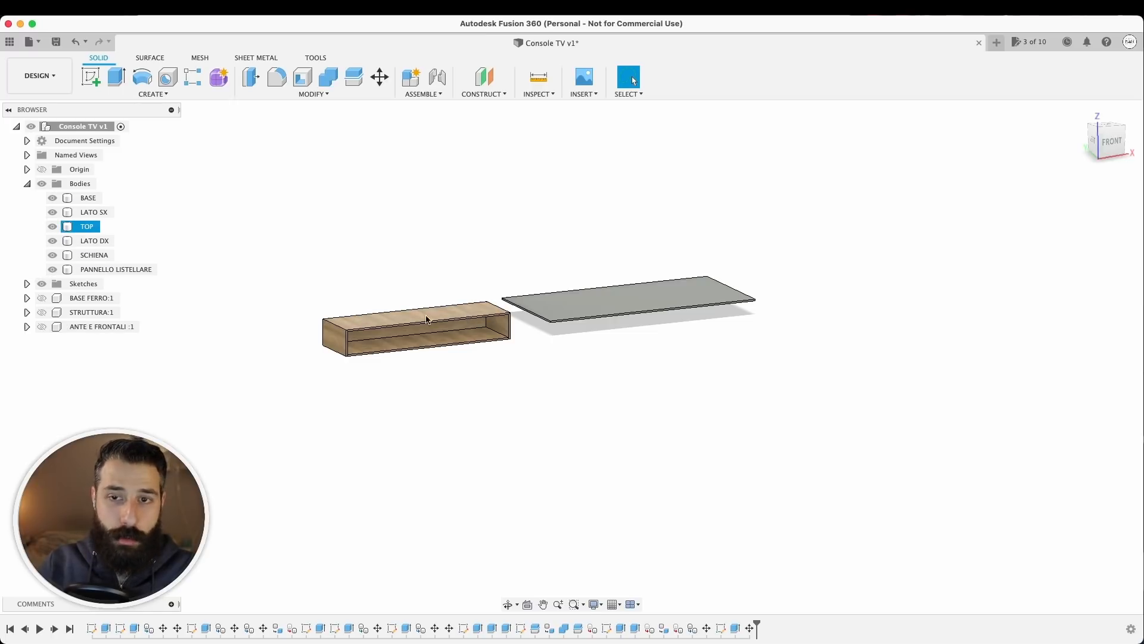
click(321, 291)
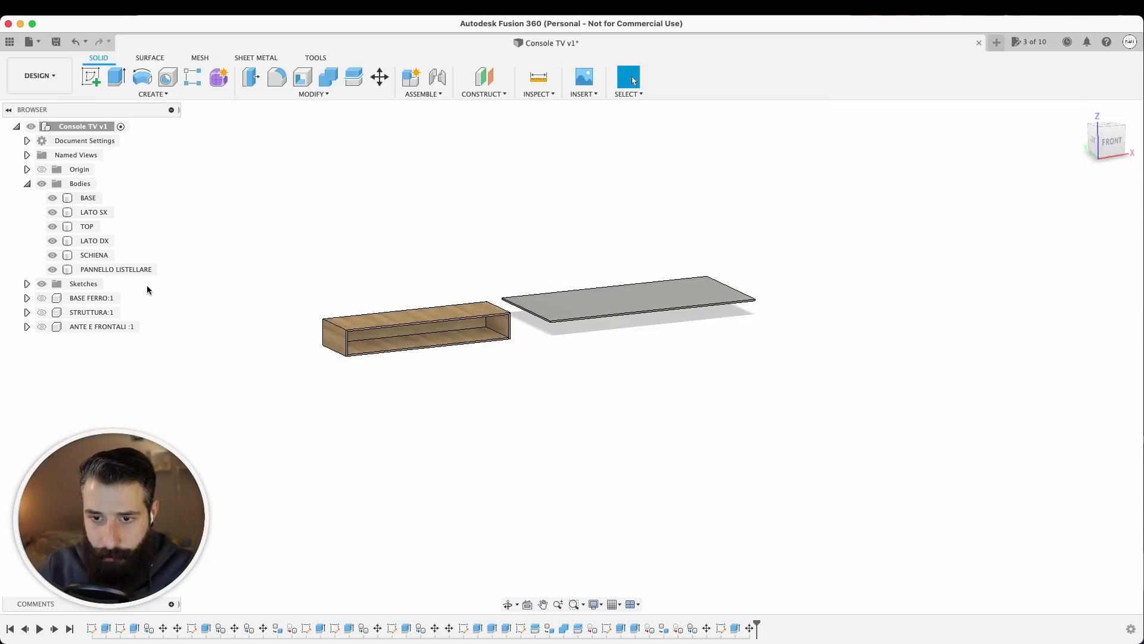
Step: Move the BASE panel point to point so its front corner sits on the matching corner of the PANNELLO LISTELLARE sheet
key(F6)
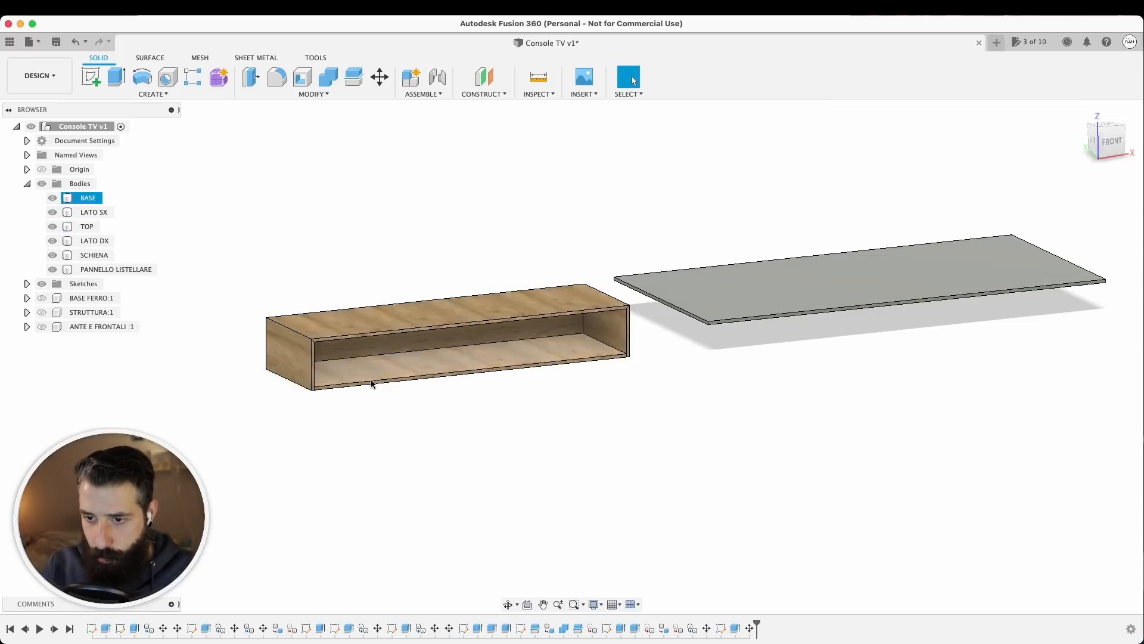
click(137, 269)
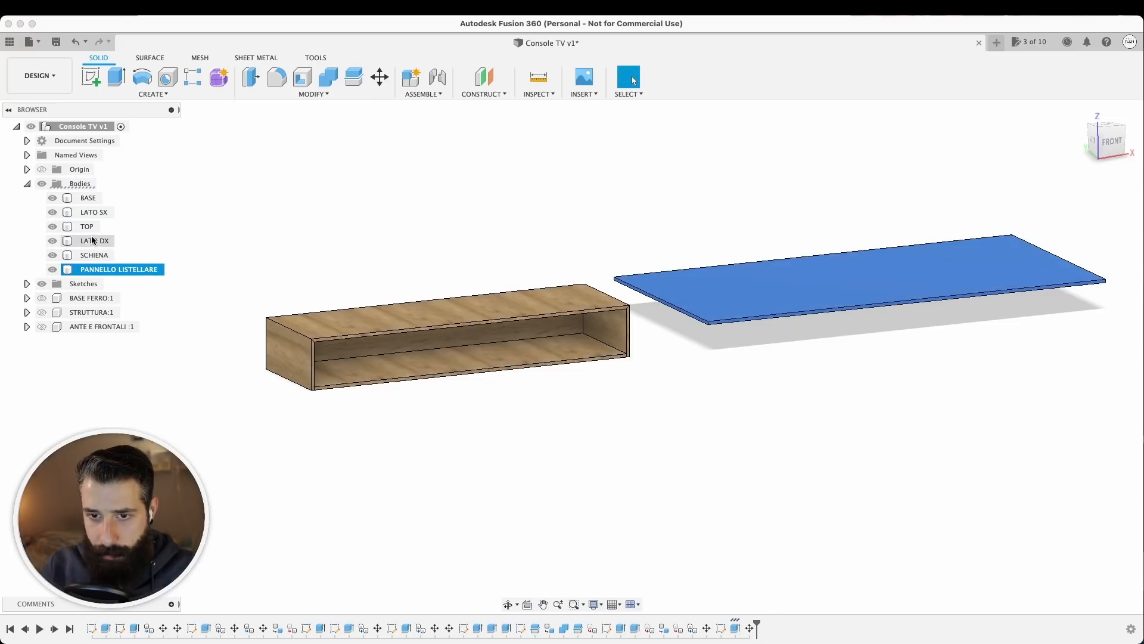
click(89, 198)
key(m)
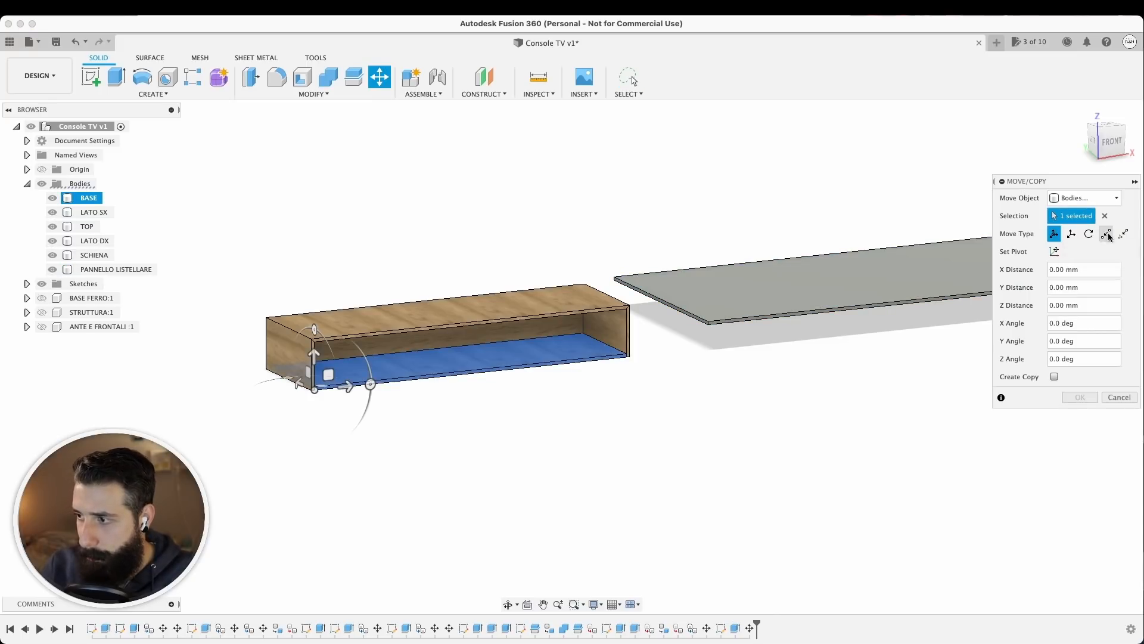
click(1106, 233)
scroll(345, 396, up, 10)
click(346, 396)
scroll(607, 332, down, 10)
click(736, 330)
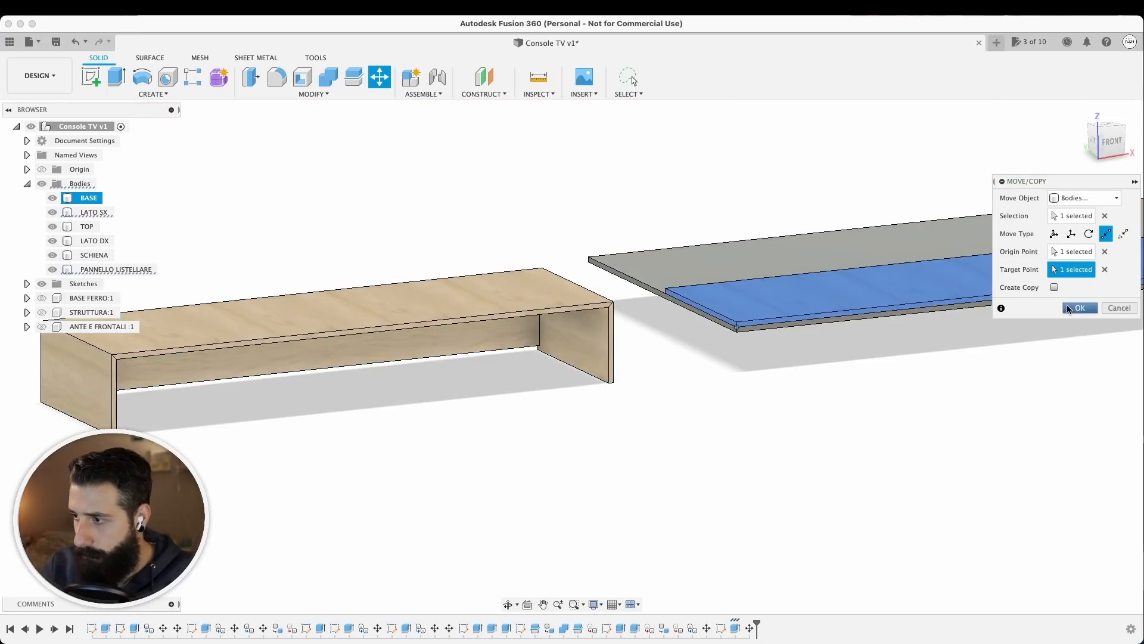
key(Return)
Step: Rotate the SCHIENA panel so it lies flat and shift it clear of the console
scroll(858, 339, down, 5)
shift+middle_drag(859, 339, 550, 327)
scroll(548, 330, up, 5)
click(573, 334)
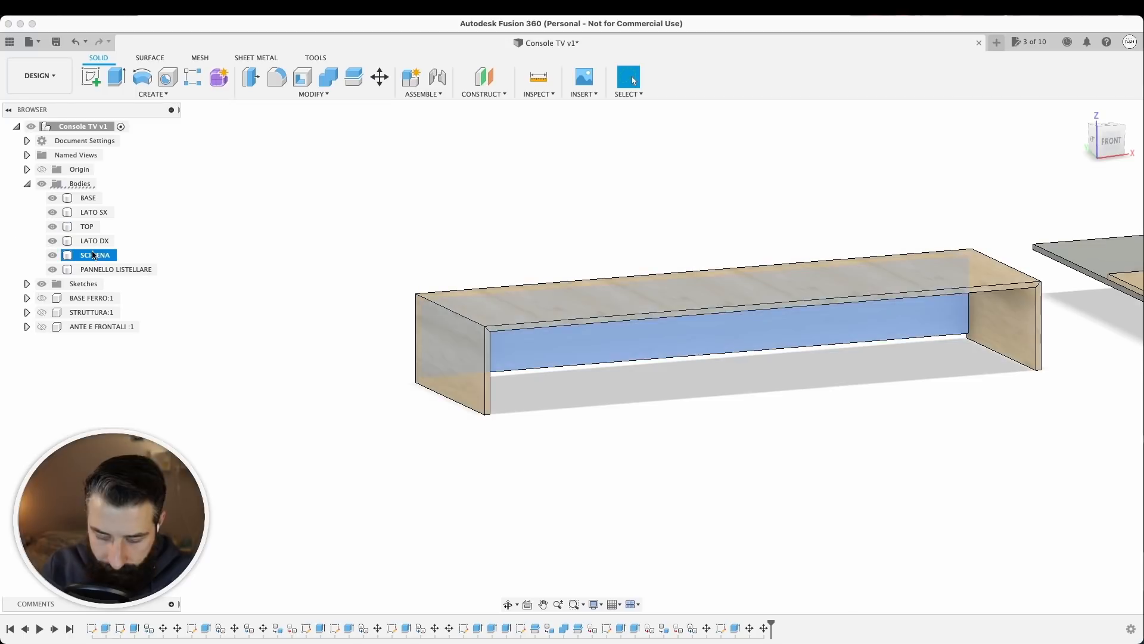
key(m)
shift+middle_drag(572, 334, 465, 322)
scroll(464, 322, down, 5)
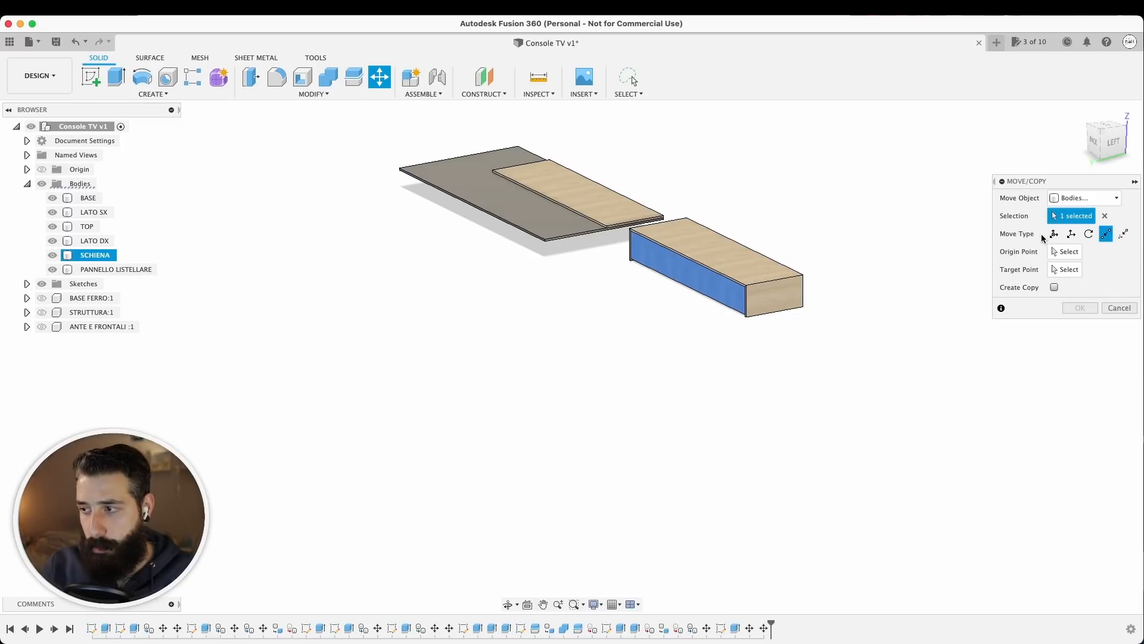
click(1054, 233)
mouse_move(718, 309)
mouse_down()
mouse_move(608, 327)
mouse_move(739, 315)
mouse_up()
shift+middle_drag(739, 314, 515, 244)
drag(516, 245, 449, 309)
Step: Move SCHIENA point to point onto the sheet, flush against the long edge of BASE
click(1105, 233)
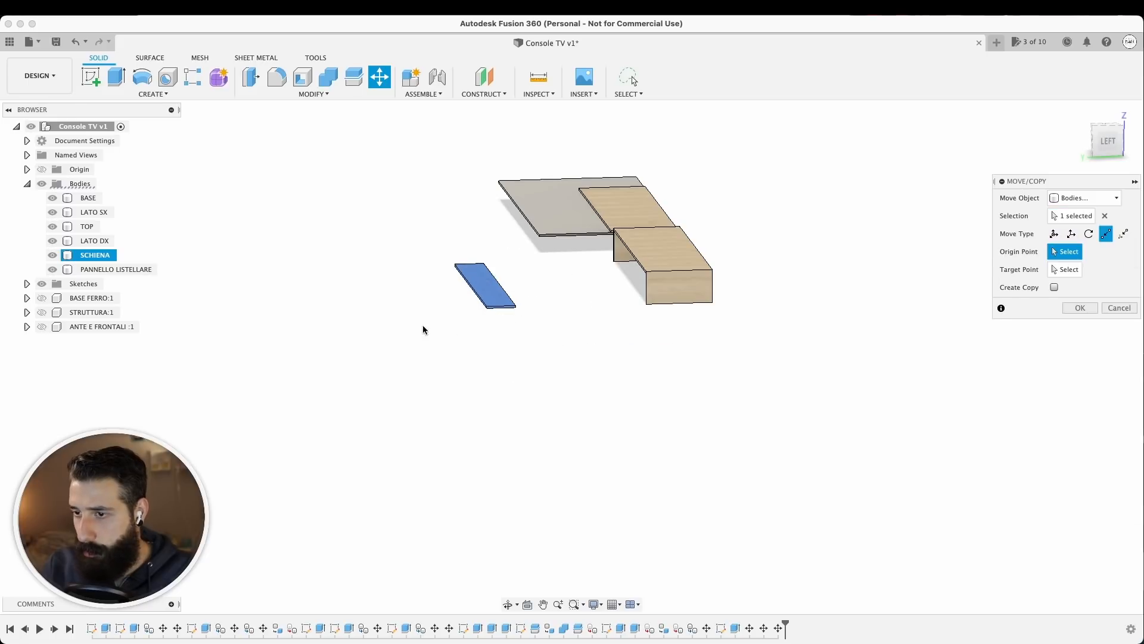
scroll(563, 321, up, 5)
scroll(584, 302, up, 2)
click(592, 290)
scroll(605, 404, down, 5)
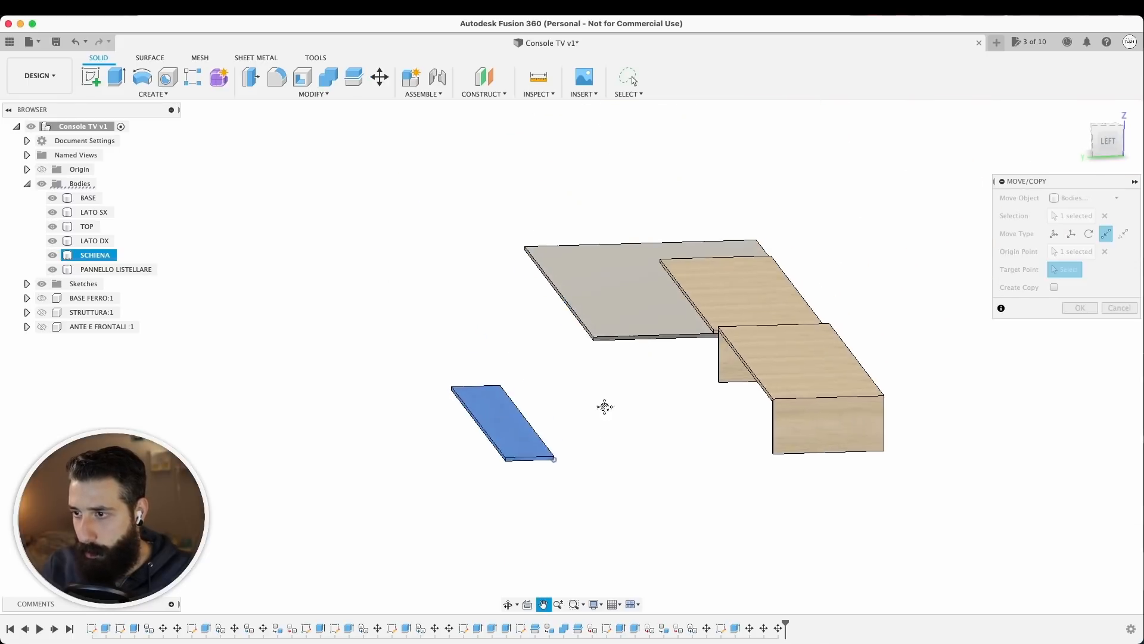
scroll(748, 365, up, 8)
scroll(728, 341, down, 5)
click(728, 342)
Step: Translate SCHIENA 5 mm along Y to leave a cutting gap beside BASE
click(1053, 233)
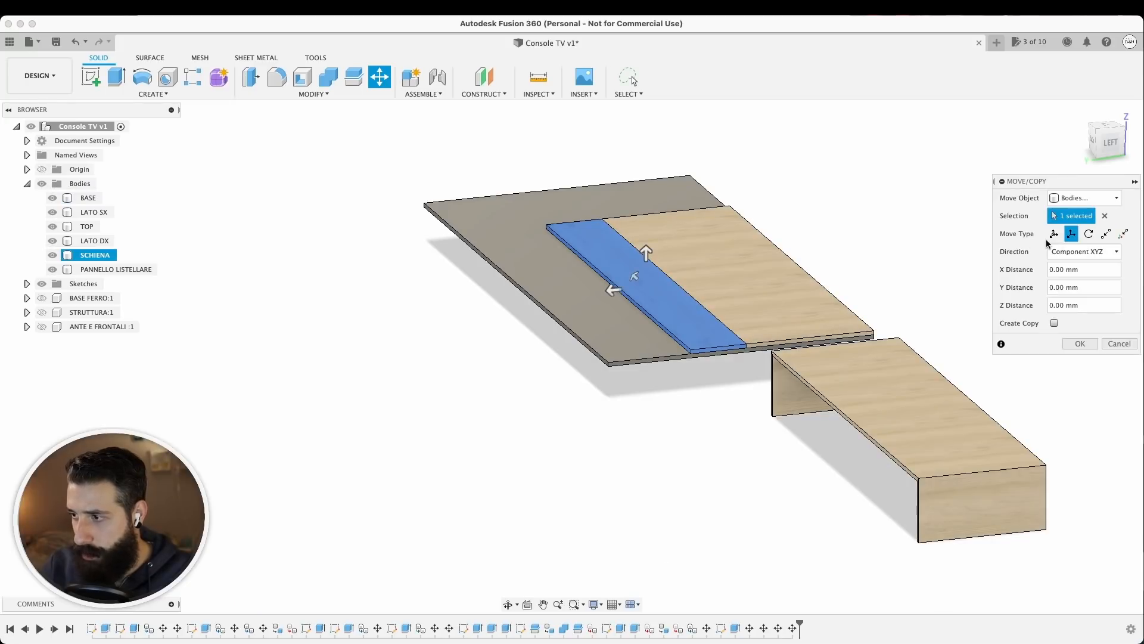
click(1071, 233)
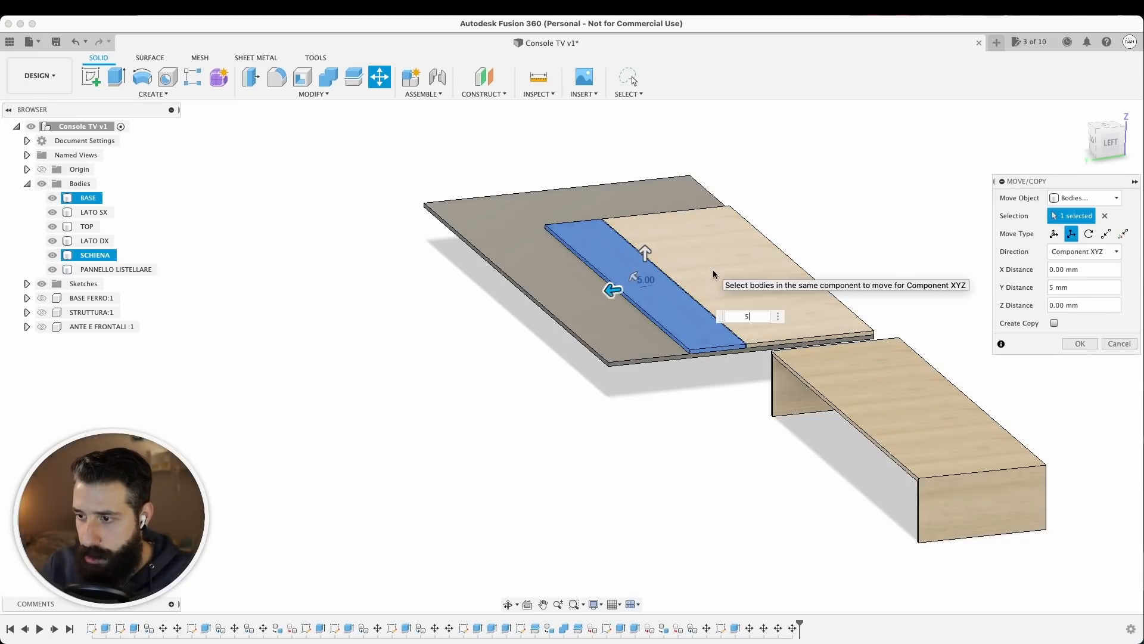
key(Return)
scroll(713, 273, up, 10)
shift+middle_drag(713, 274, 723, 309)
scroll(574, 396, up, 5)
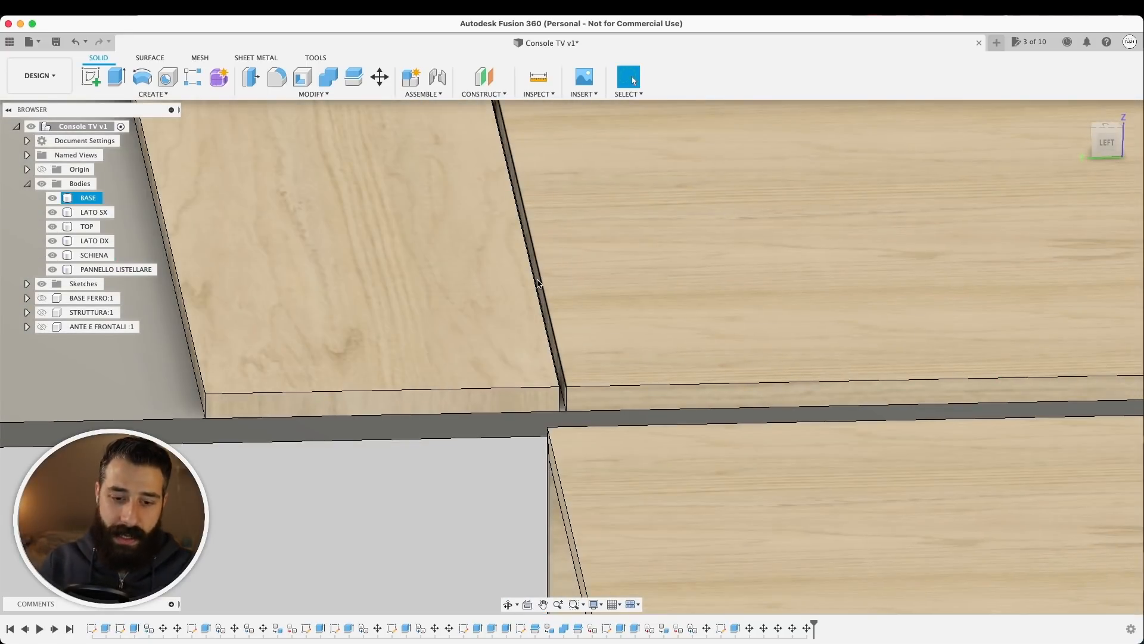
click(539, 283)
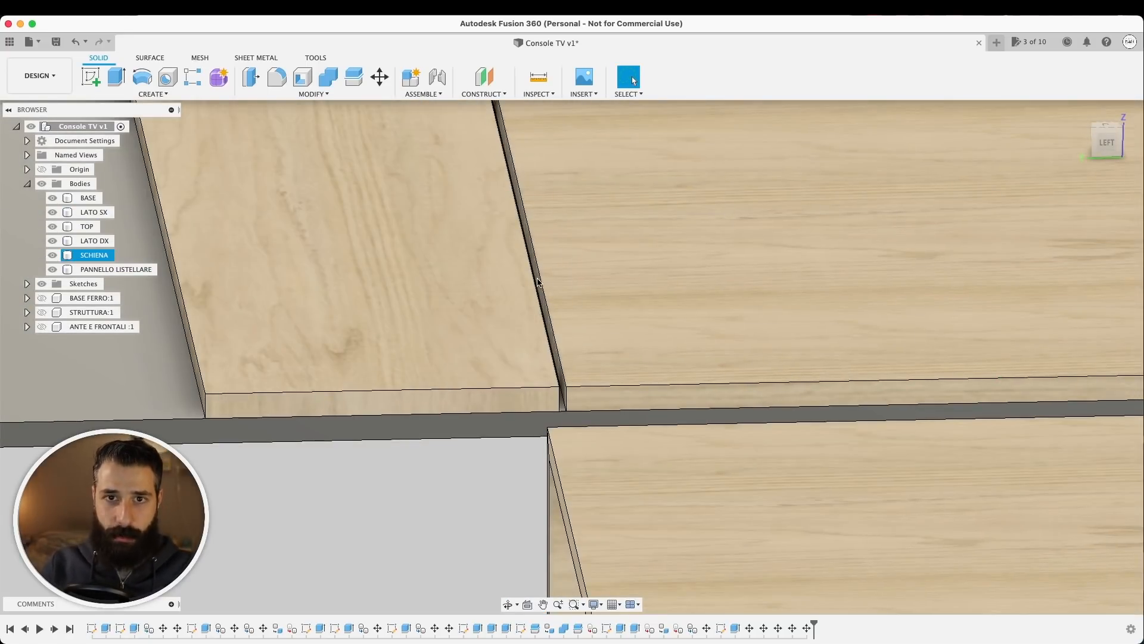
scroll(539, 283, down, 8)
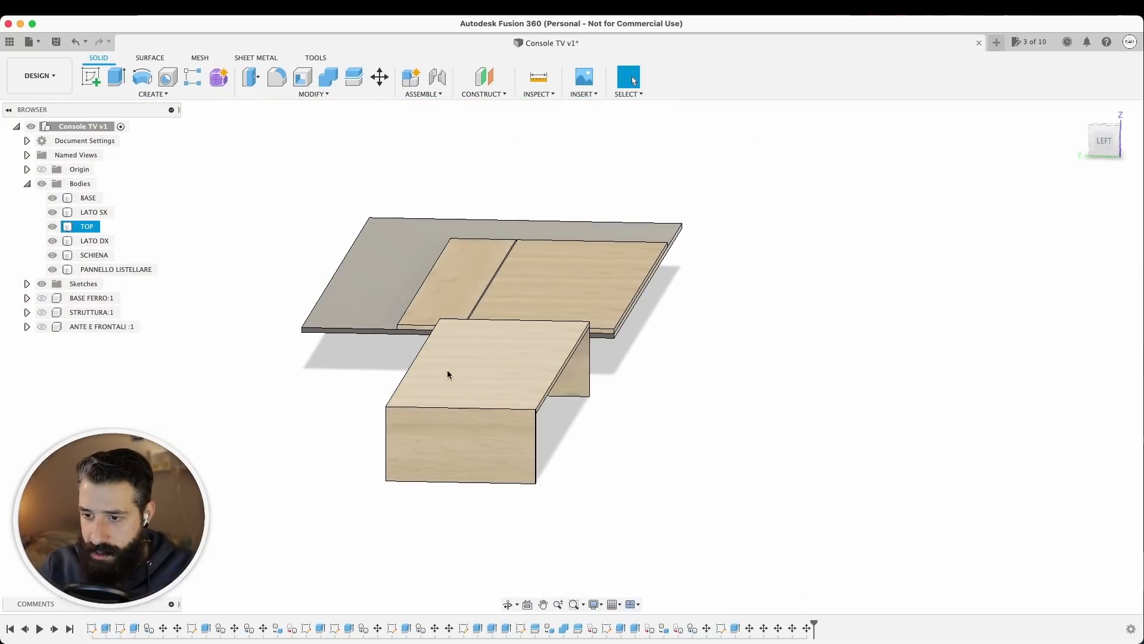
scroll(423, 301, down, 5)
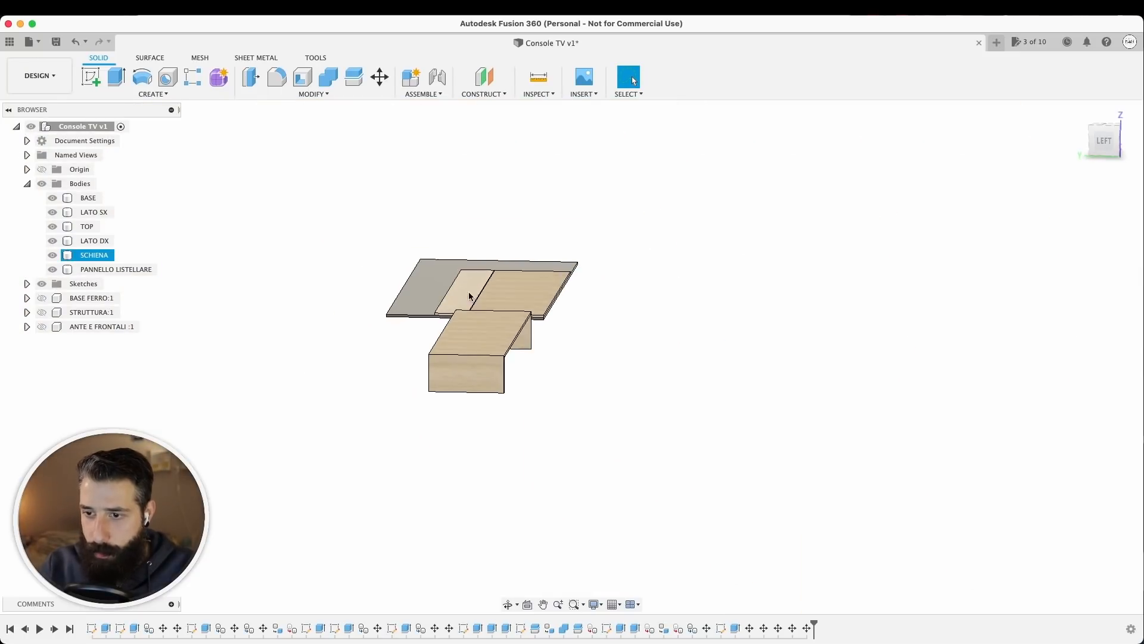
Step: Copy the PANNELLO LISTELLARE sheet and place the duplicate parallel to the original on its front side
click(140, 269)
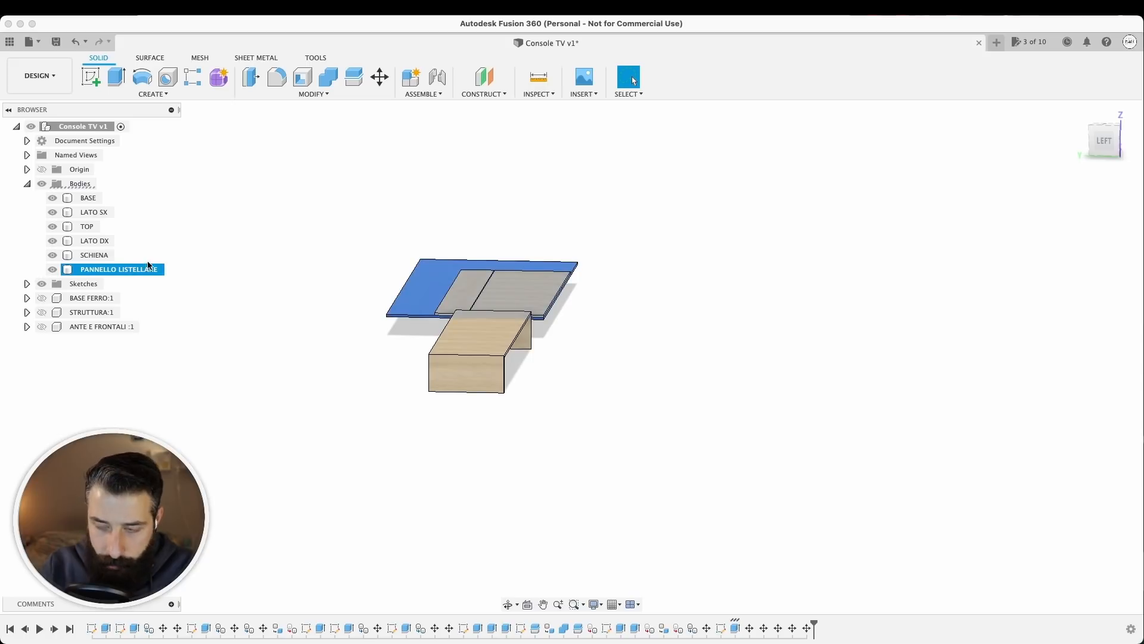
key(super+c)
key(super+v)
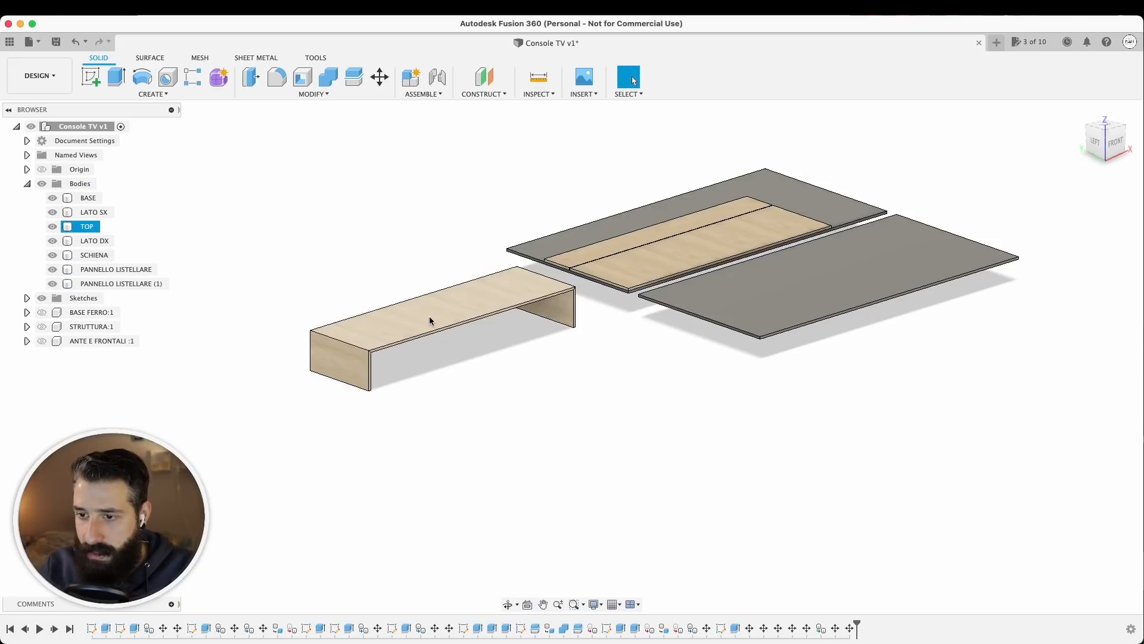
Step: Rotate the TOP panel -180° about X so it is turned upside down
click(88, 227)
key(m)
click(1071, 233)
click(1054, 233)
shift+middle_drag(596, 298, 638, 262)
drag(649, 245, 659, 402)
shift+middle_drag(950, 314, 594, 299)
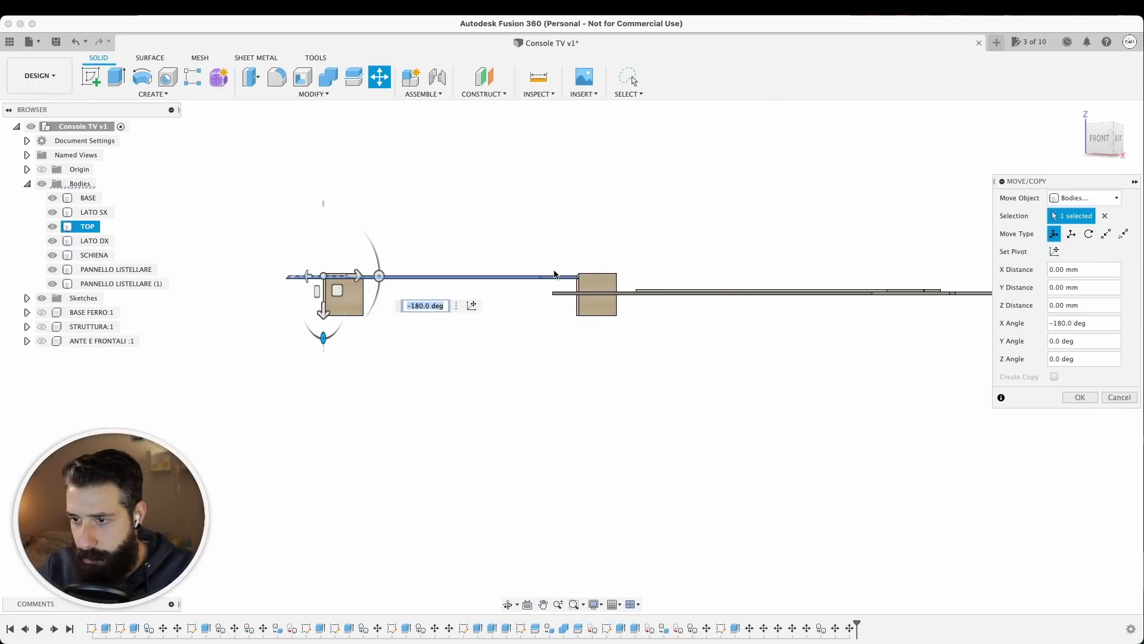
scroll(556, 275, up, 5)
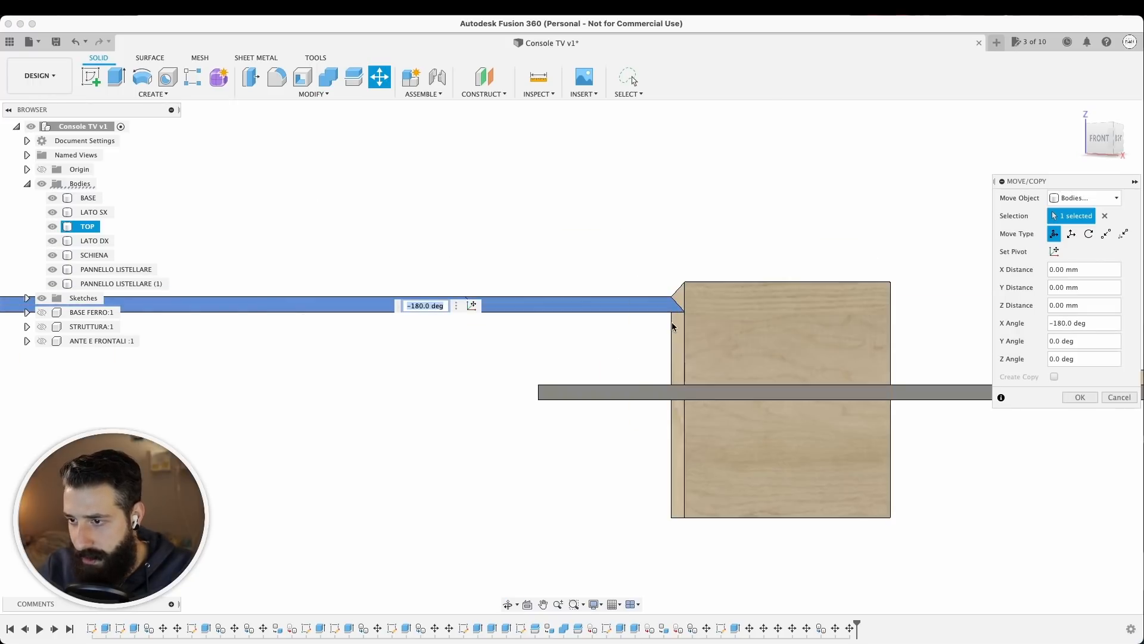
Step: Move TOP point to point onto the front corner of the second sheet
click(1104, 234)
scroll(634, 400, down, 3)
click(588, 381)
scroll(587, 382, down, 3)
shift+middle_drag(667, 395, 822, 435)
click(822, 436)
scroll(835, 430, up, 3)
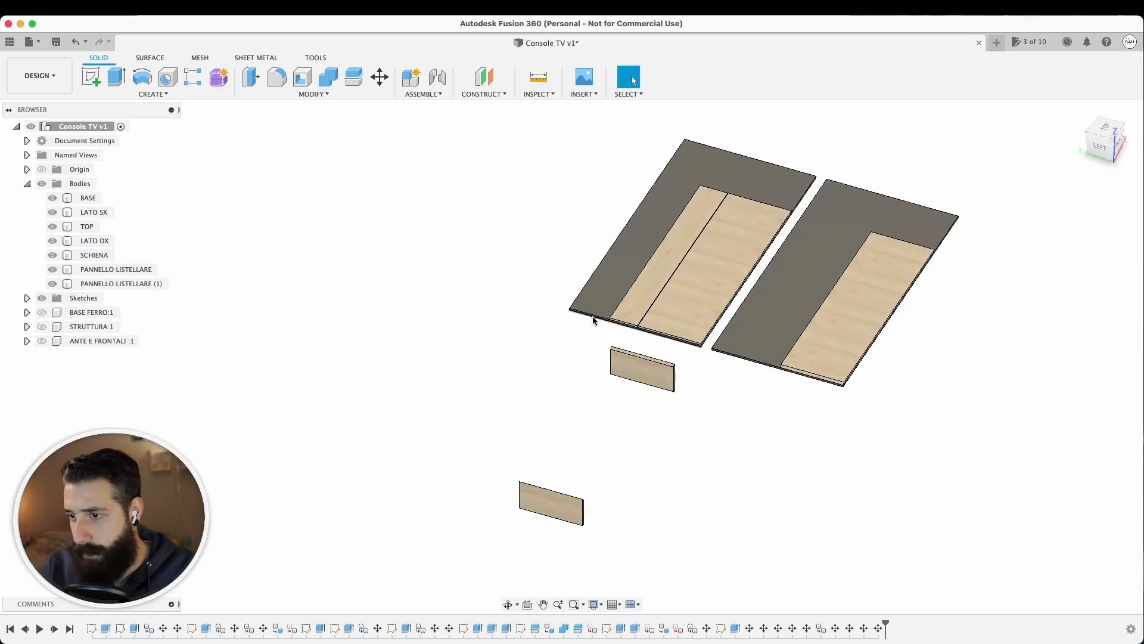
Step: Rotate the LATO DX panel 90° about Y to lie flat, and turn it to run lengthwise with the sheet
shift+middle_drag(698, 368, 581, 320)
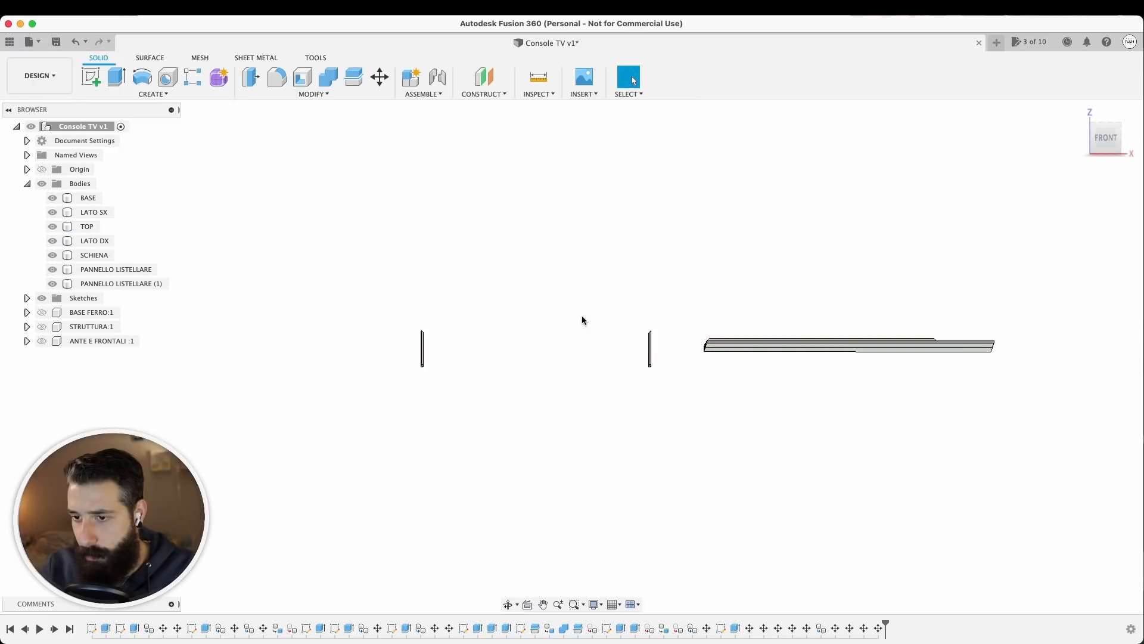
click(94, 241)
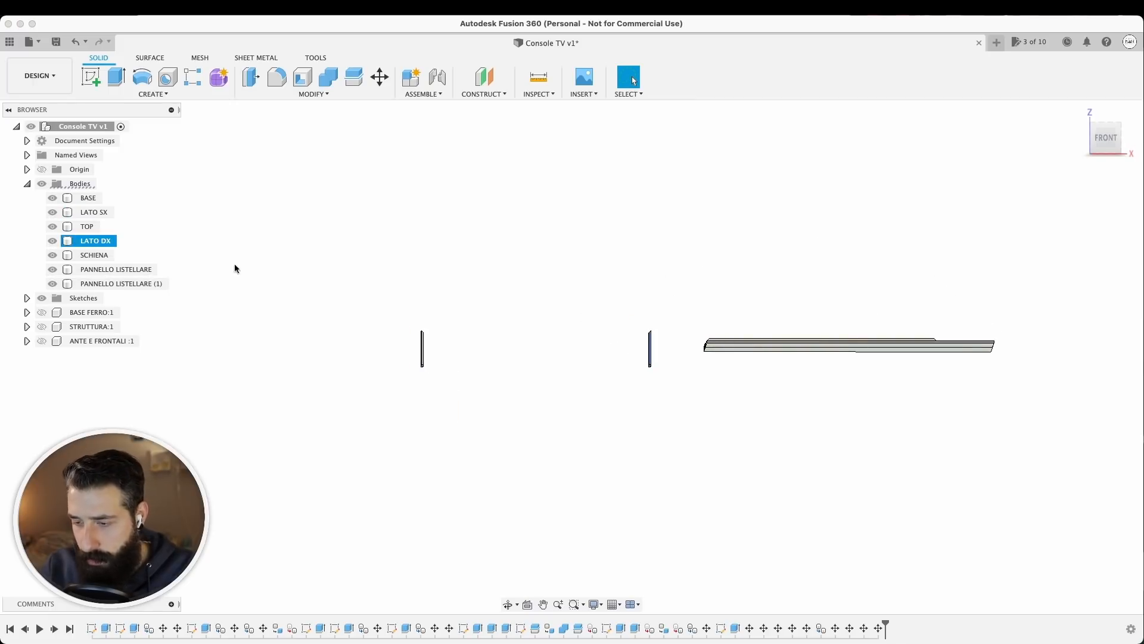
key(m)
drag(440, 499, 378, 562)
shift+middle_drag(572, 334, 846, 412)
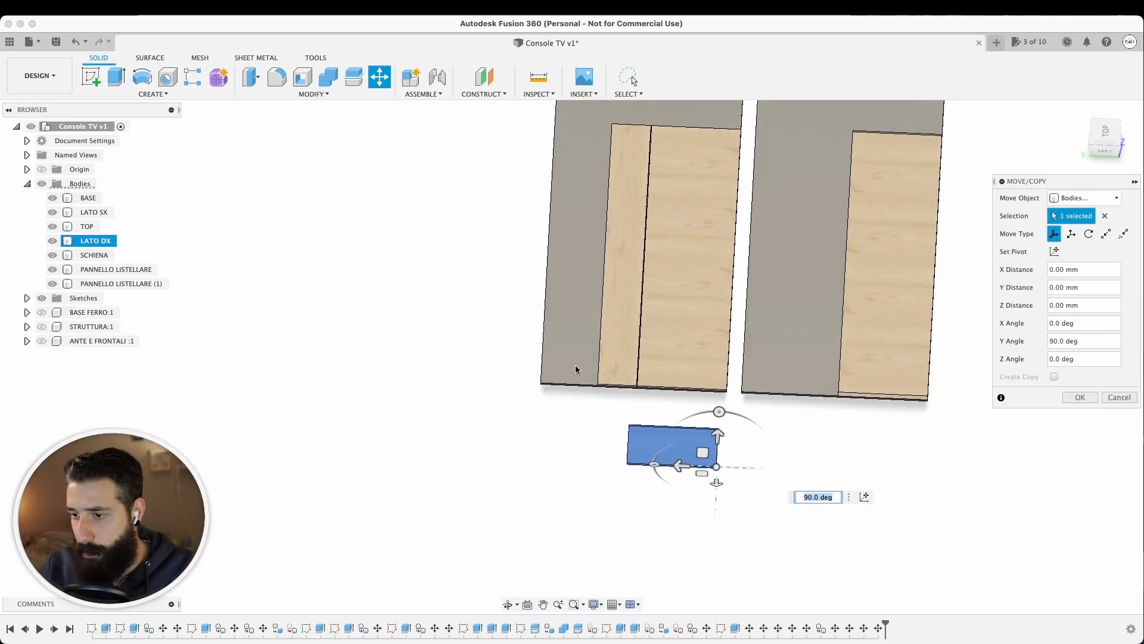
drag(719, 411, 600, 474)
Step: Move LATO DX point to point against SCHIENA on the first sheet, and offset it sideways to leave a gap
click(1104, 236)
middle_drag(823, 414, 739, 257)
scroll(655, 357, up, 5)
click(616, 376)
middle_drag(388, 202, 459, 315)
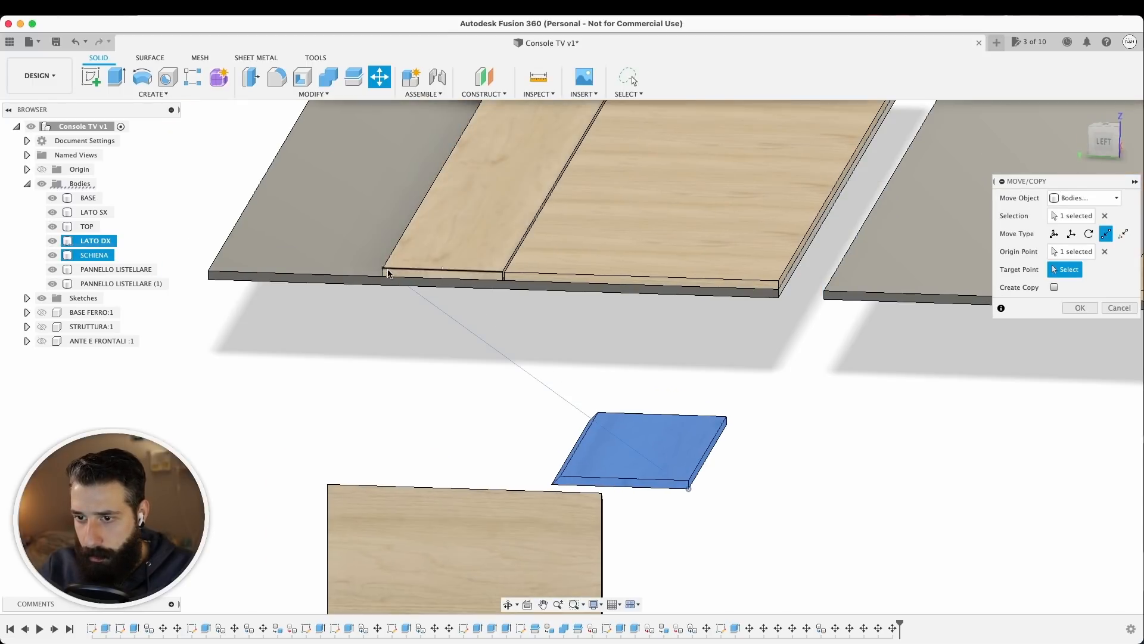
click(384, 279)
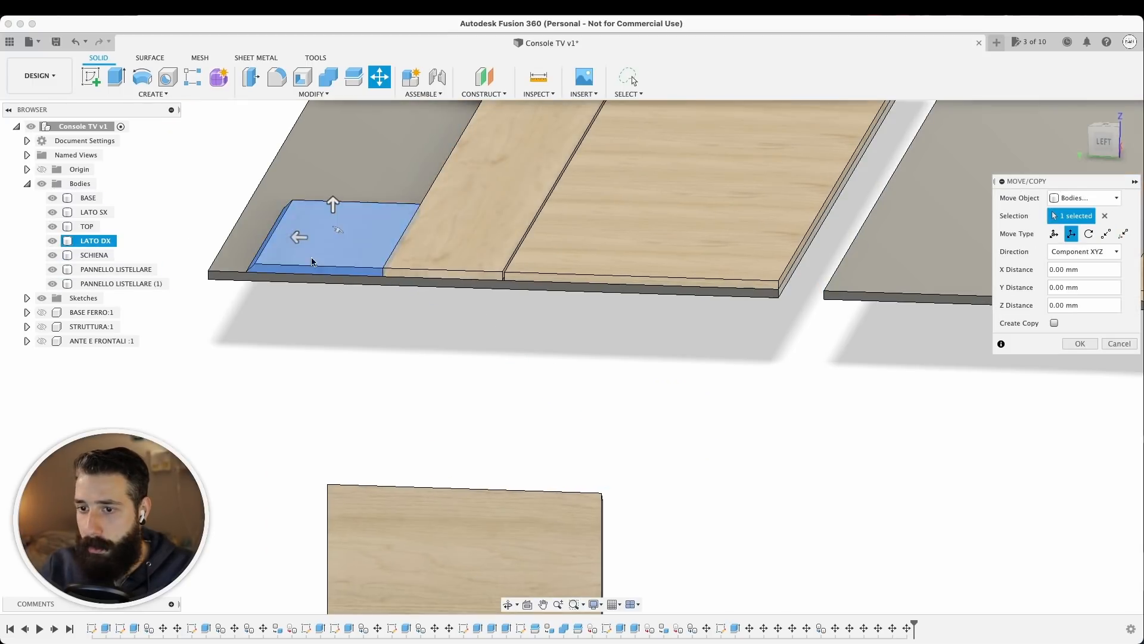
key(Return)
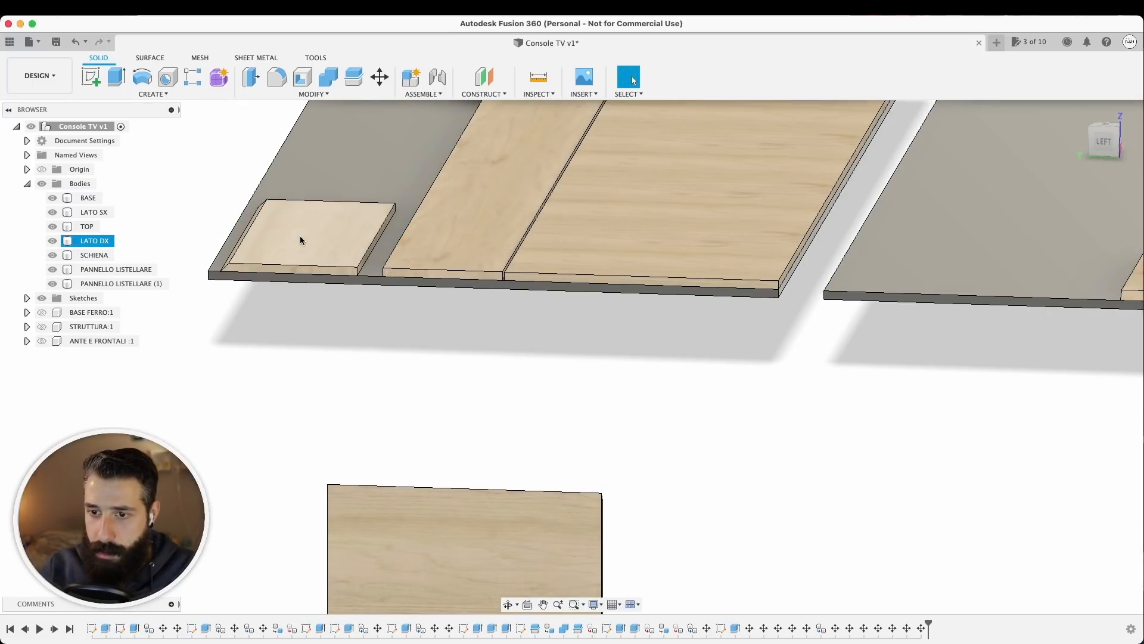
Step: Lay the LATO SX panel flat on the first sheet, end to end with LATO DX
shift+middle_drag(299, 234, 88, 212)
click(88, 213)
shift+middle_drag(381, 250, 556, 294)
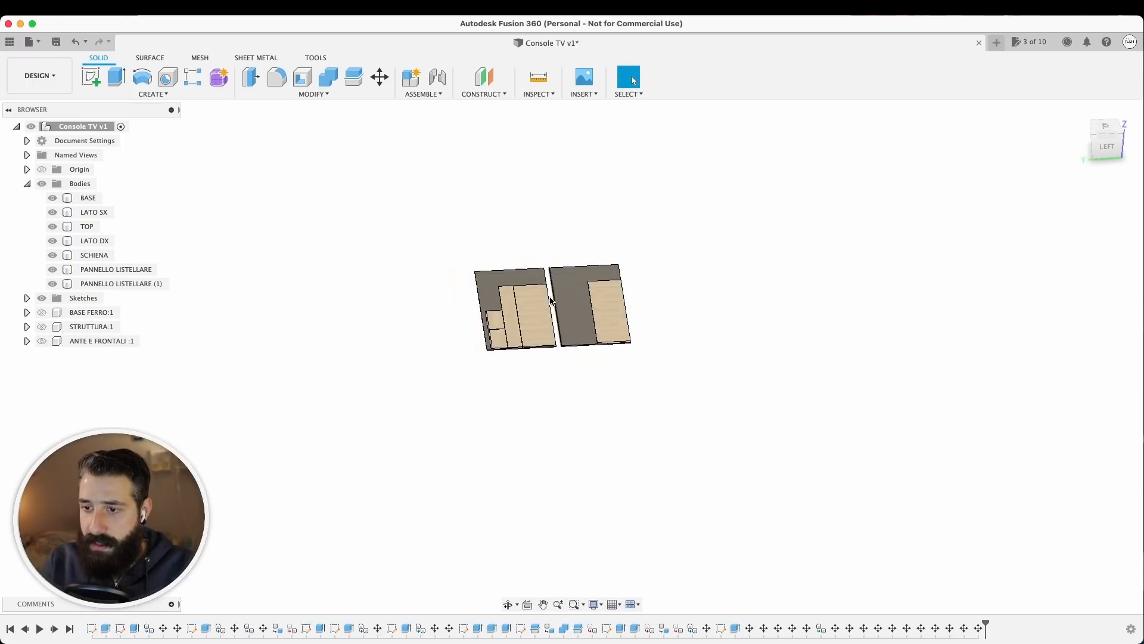
Step: Examine the panel layout and the leftover material on both sheets from several angles
scroll(518, 321, up, 3)
shift+middle_drag(597, 255, 573, 295)
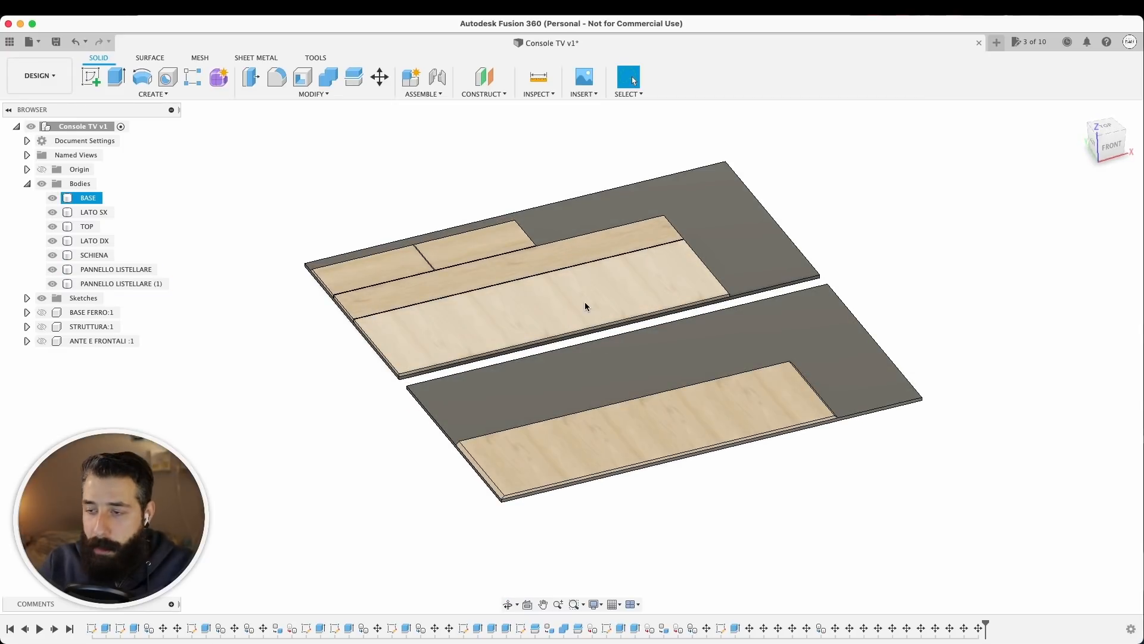
shift+middle_drag(585, 302, 649, 396)
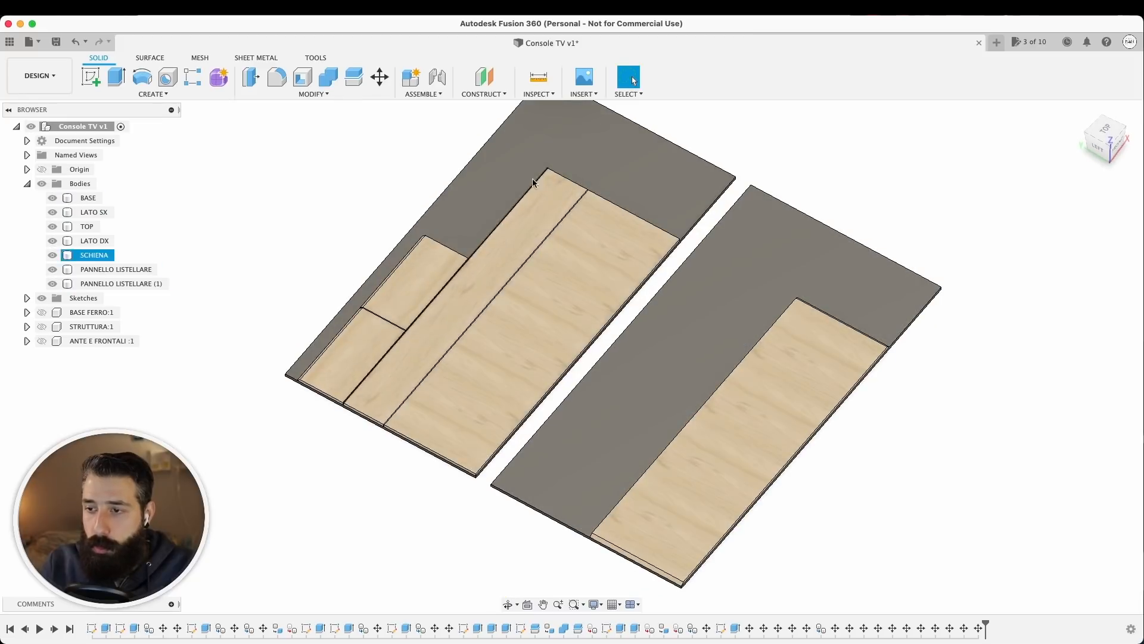
middle_drag(625, 314, 569, 301)
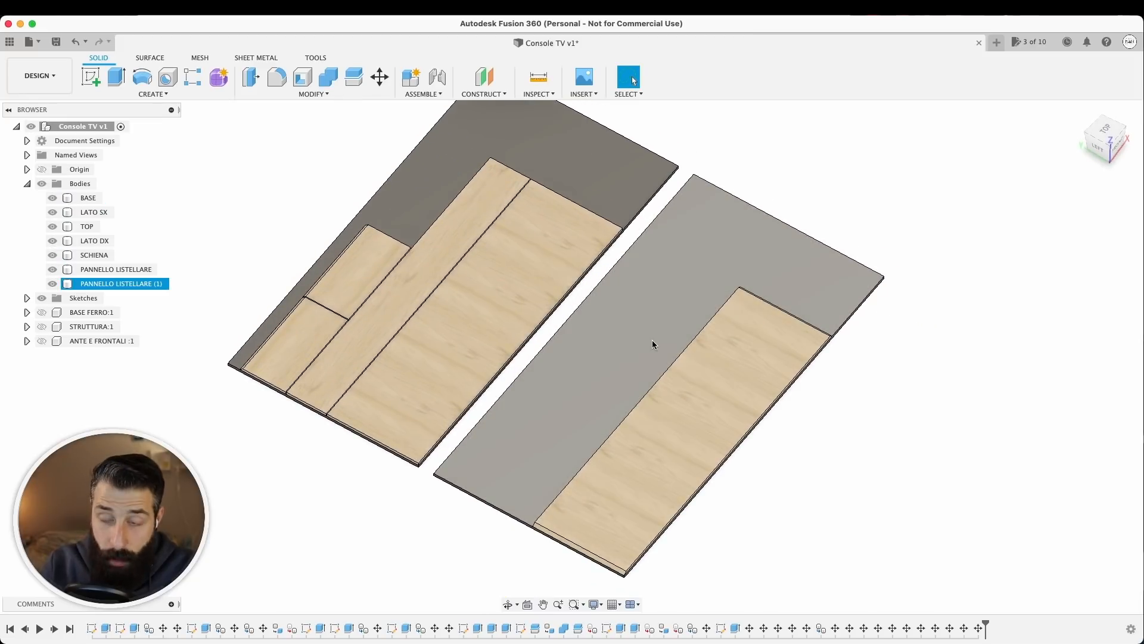
scroll(656, 342, down, 4)
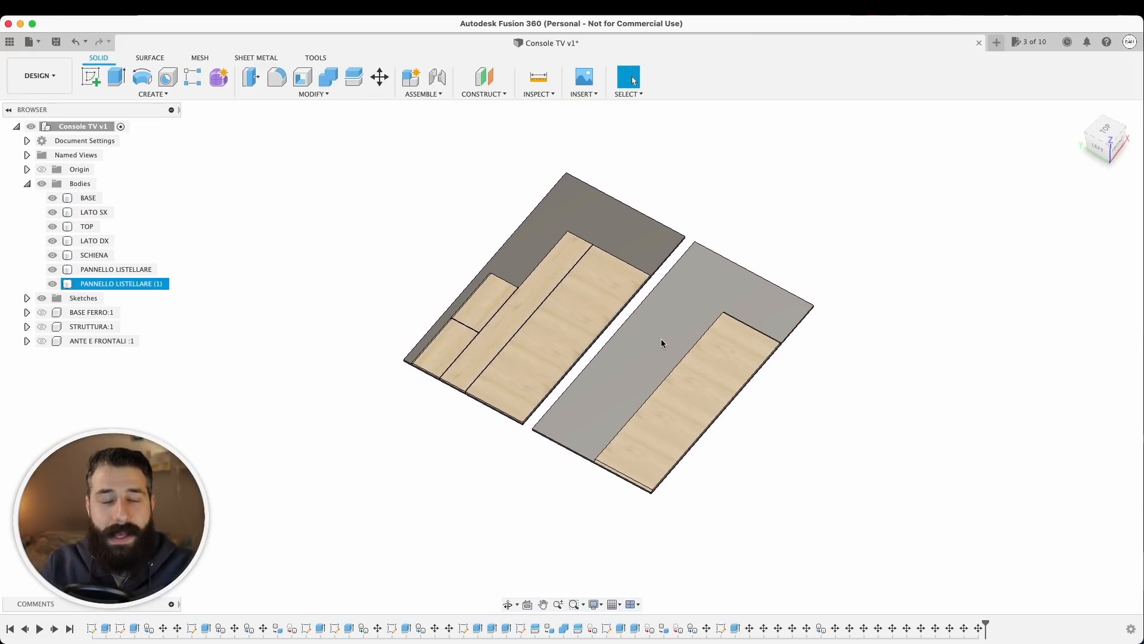
shift+middle_drag(649, 355, 574, 333)
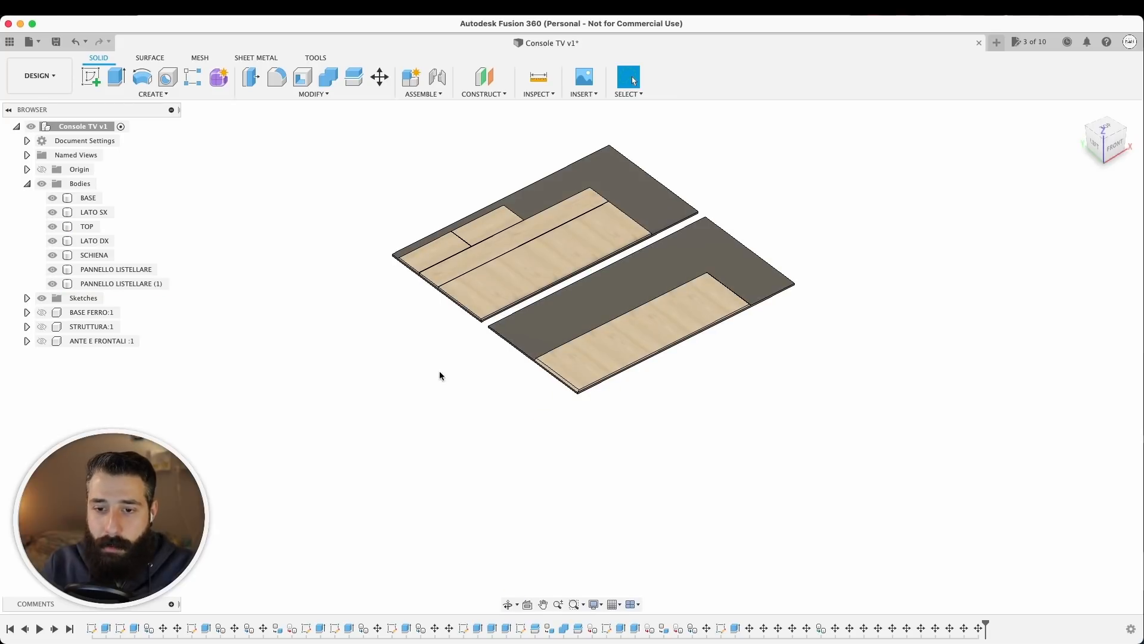
Step: Hide the top-level bodies and show the STRUTTURA and ANTE E FRONTALI components
click(42, 184)
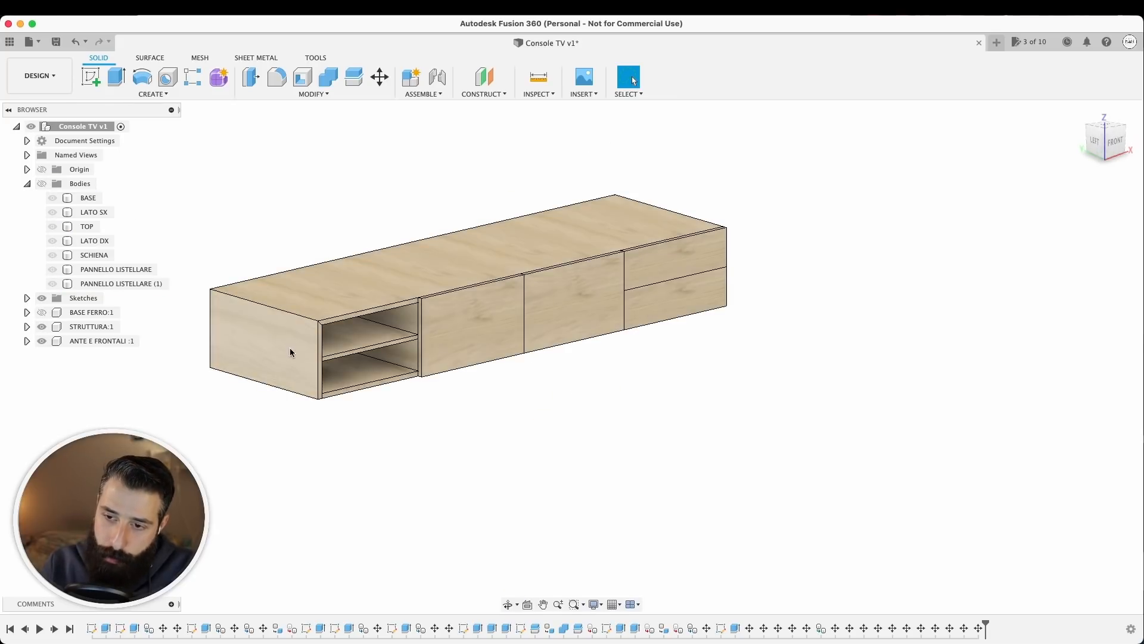
shift+middle_drag(288, 316, 588, 376)
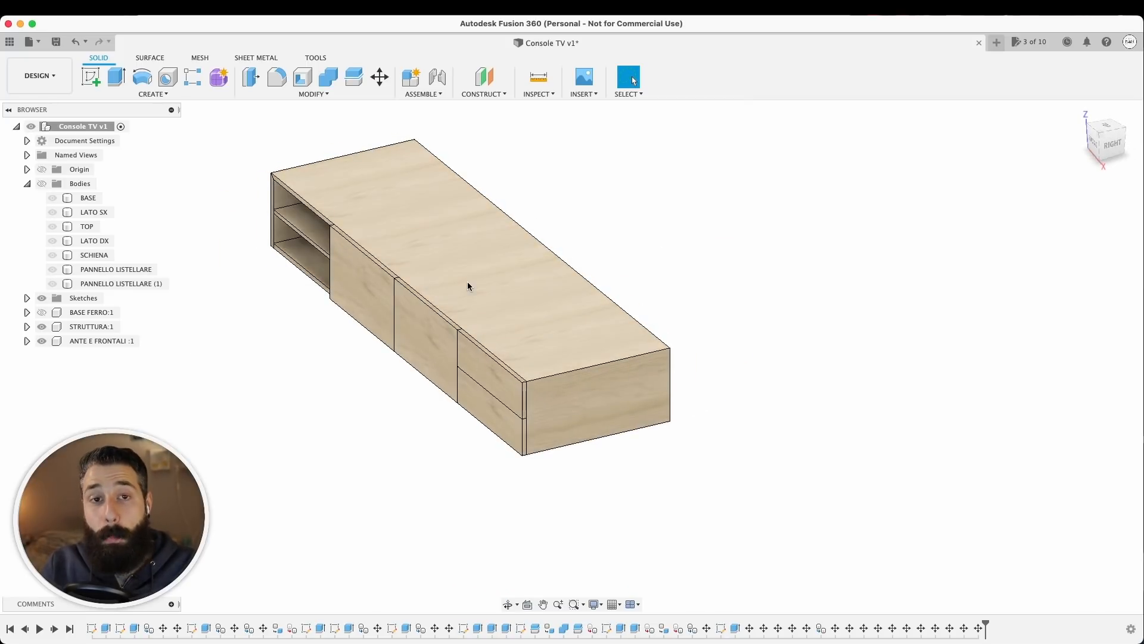
shift+middle_drag(470, 298, 596, 302)
Step: Measure the distance between two picked points on the console, and view its front side
key(i)
click(581, 418)
click(574, 340)
key(Escape)
shift+middle_drag(468, 297, 298, 315)
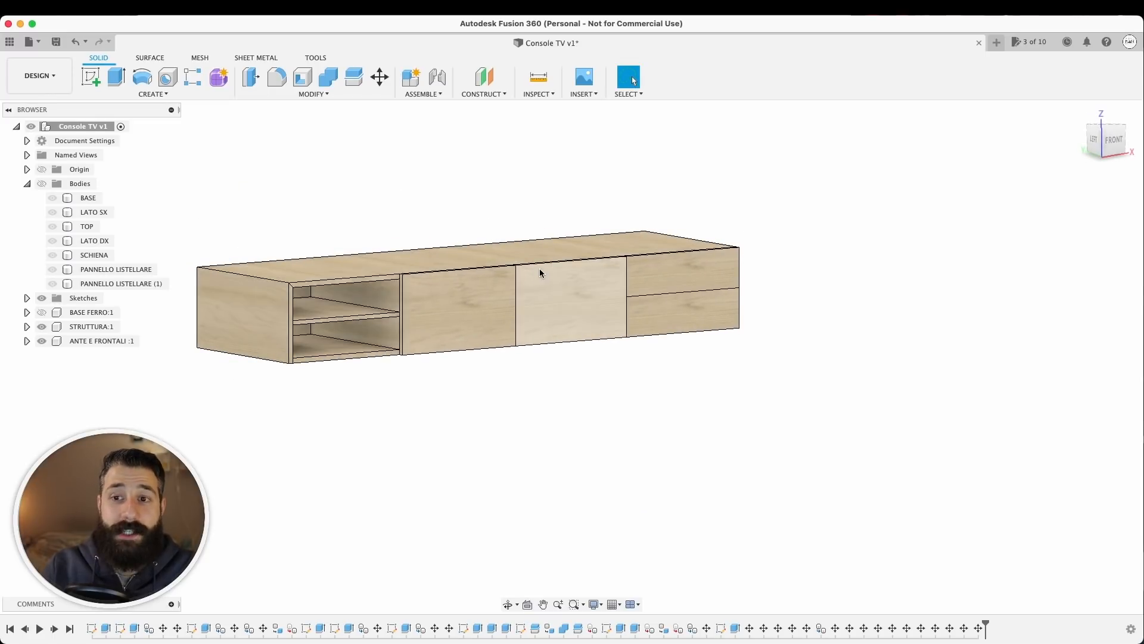
scroll(541, 272, down, 2)
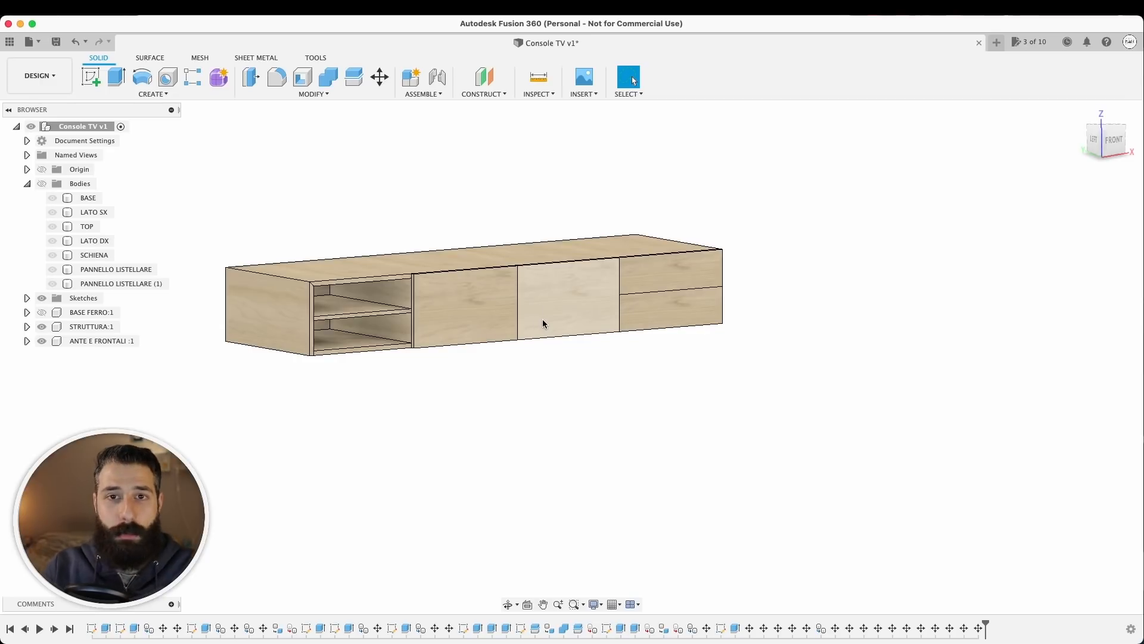
Step: Show the top-level bodies again, with the two sheets and the panels nested on them
middle_drag(444, 339, 472, 373)
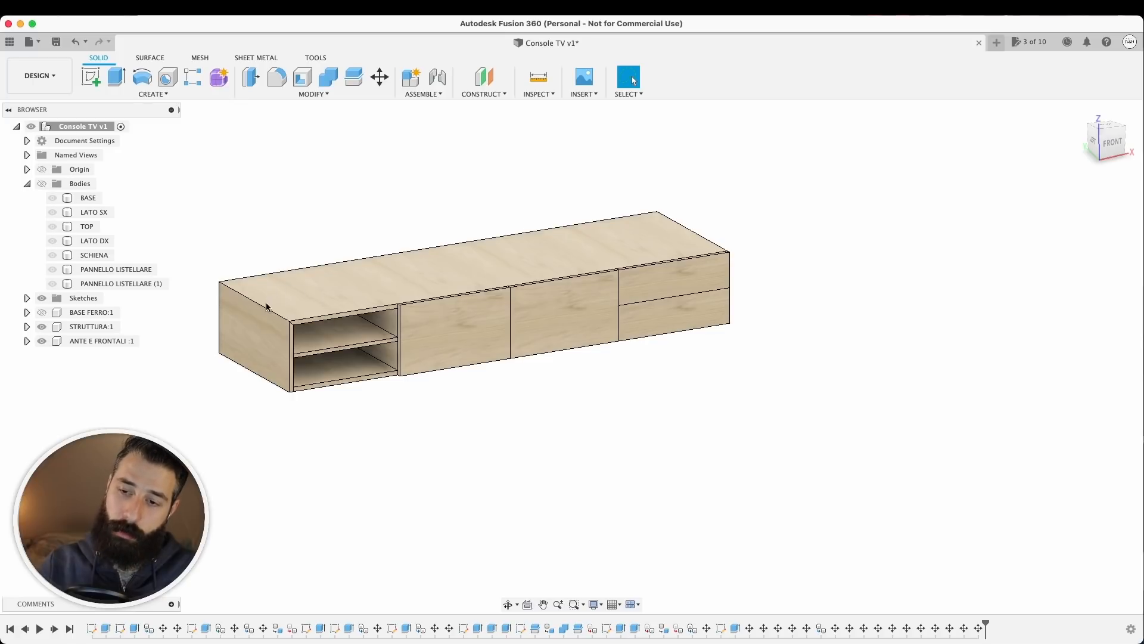
shift+middle_drag(560, 271, 560, 310)
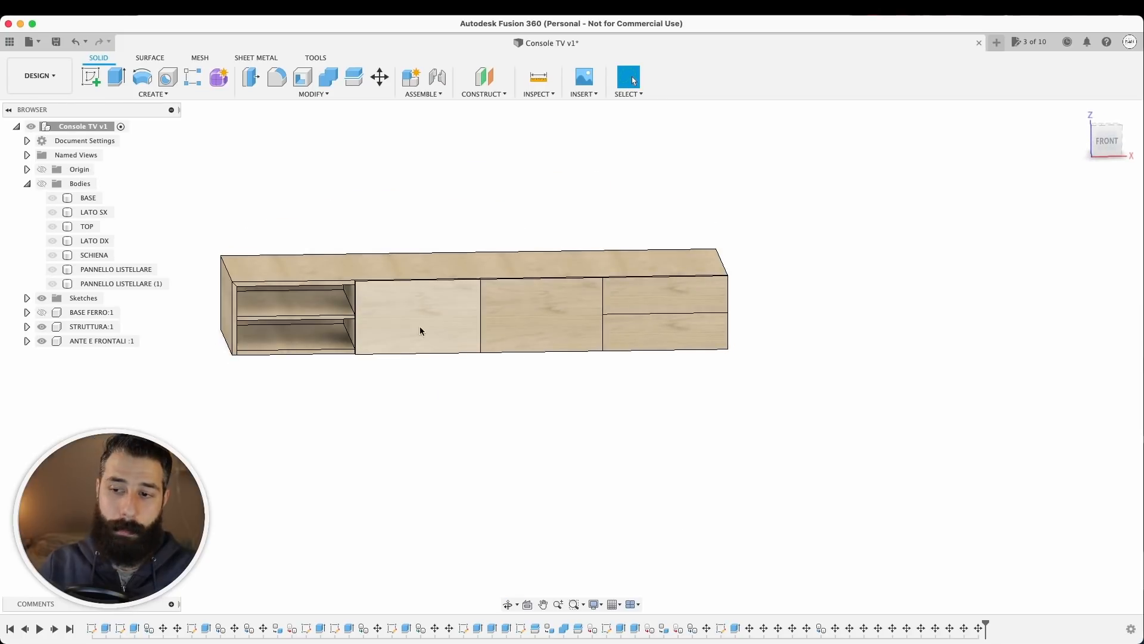
shift+middle_drag(534, 322, 389, 285)
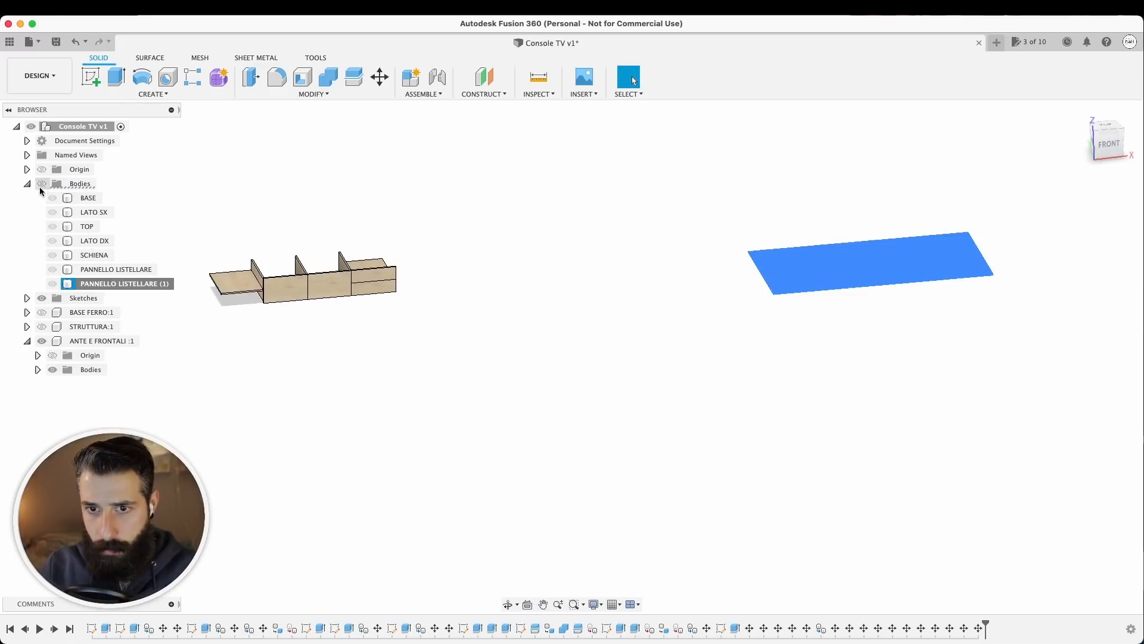
click(41, 185)
click(352, 224)
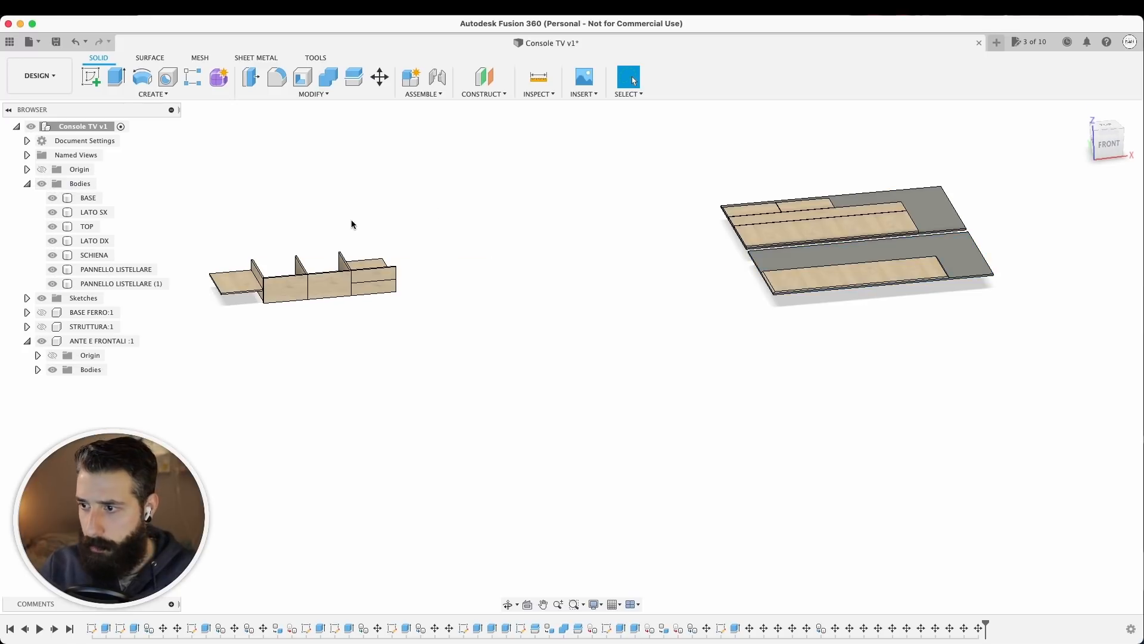
Step: Create a component from the PANNELLO LISTELLARE (1) body and name it LISTA PEZZI
click(126, 284)
right_click(126, 284)
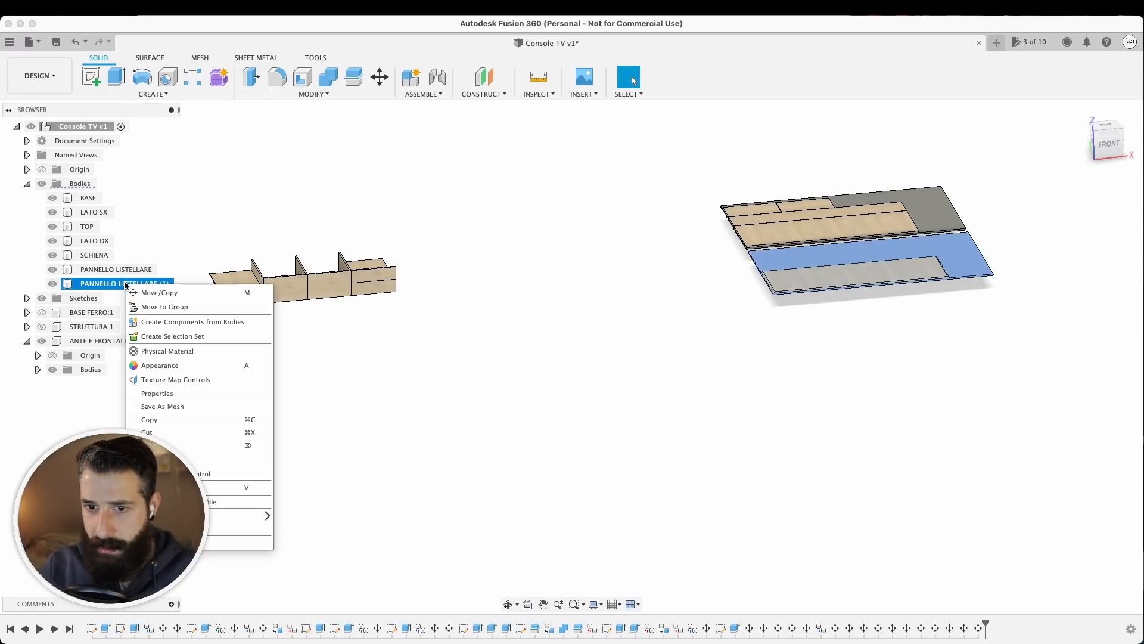
click(192, 323)
double_click(118, 373)
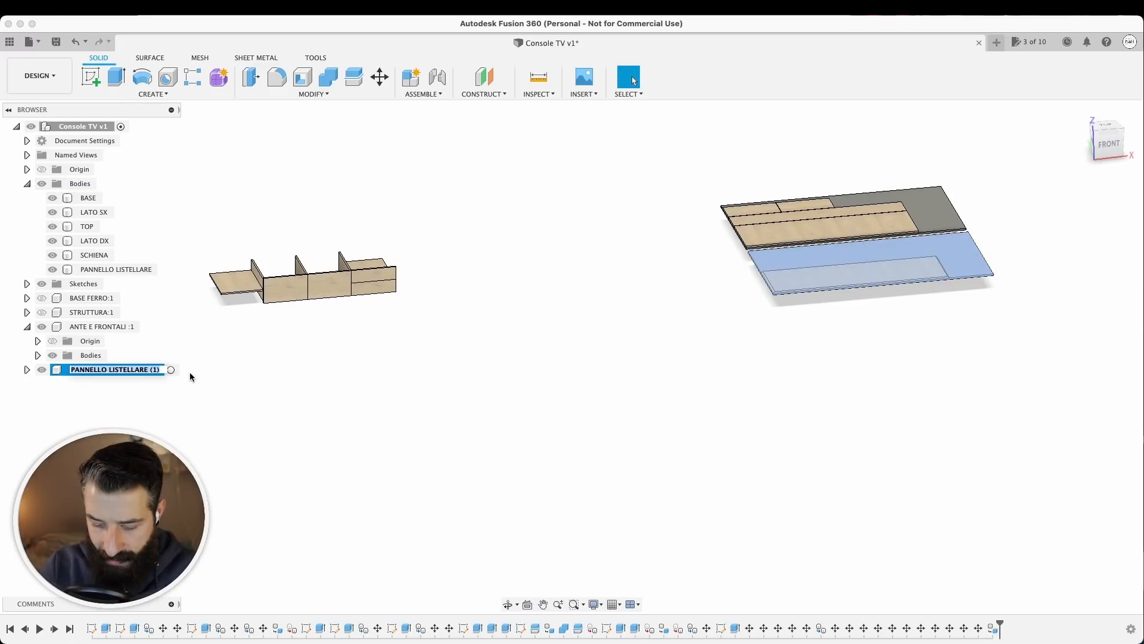
text(LISTA PEZZI)
key(Return)
Step: Move the PANNELLO LISTELLARE body and the bodies from BASE to SCHIENA into the LISTA PEZZI component
drag(124, 269, 86, 371)
click(88, 198)
shift+click(94, 255)
drag(95, 255, 95, 356)
shift+middle_drag(393, 368, 417, 357)
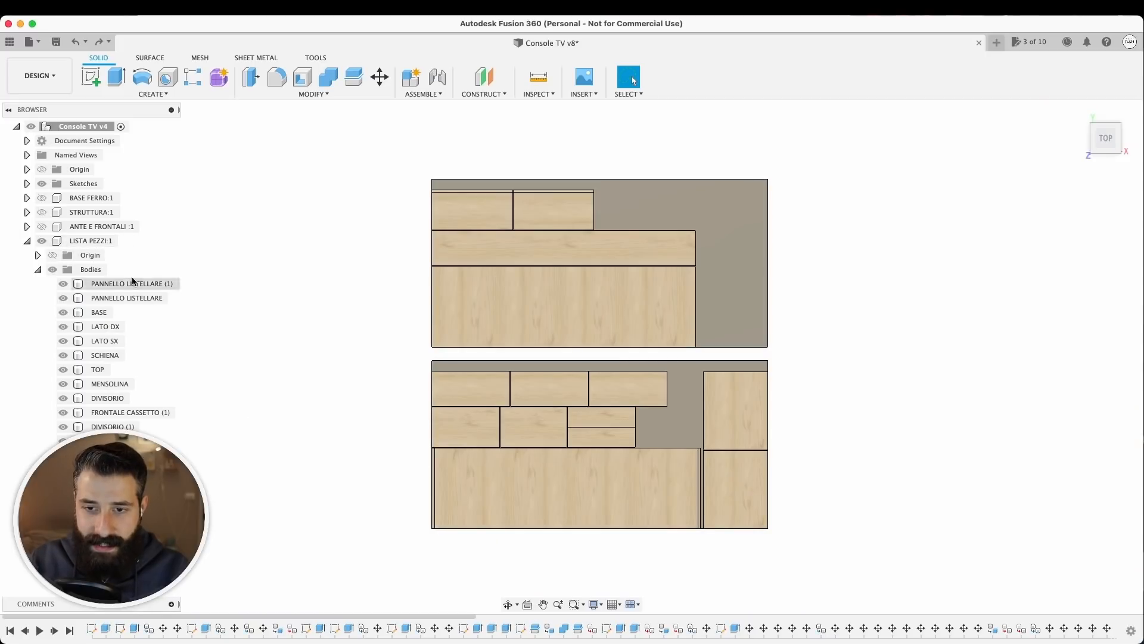
Step: Create a drawing from the LISTA PEZZI component
click(89, 241)
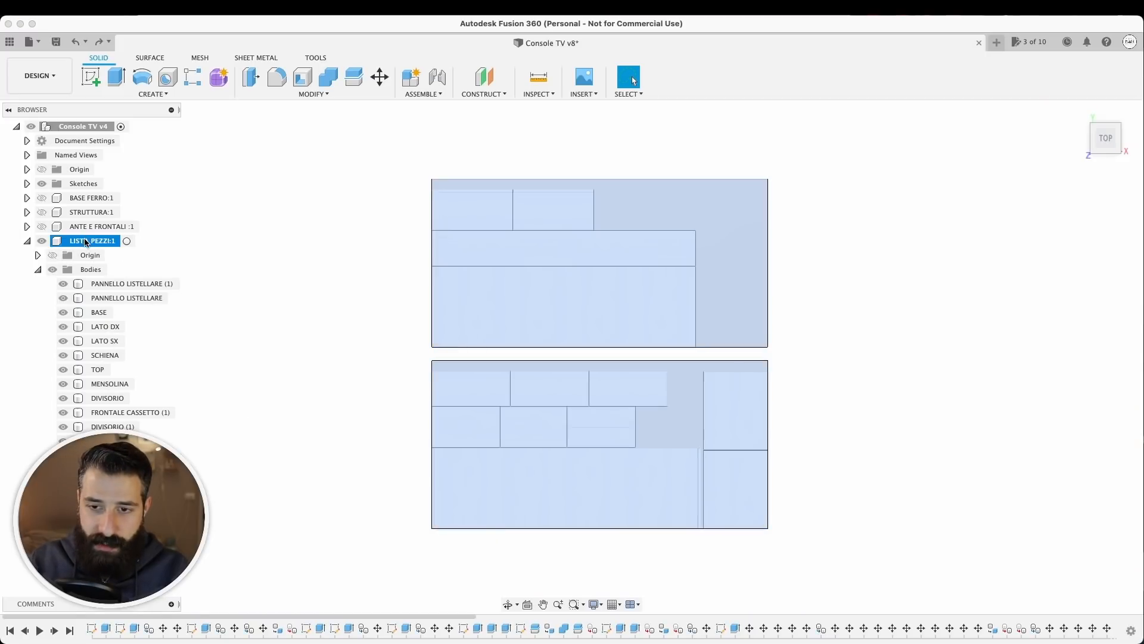
right_click(87, 241)
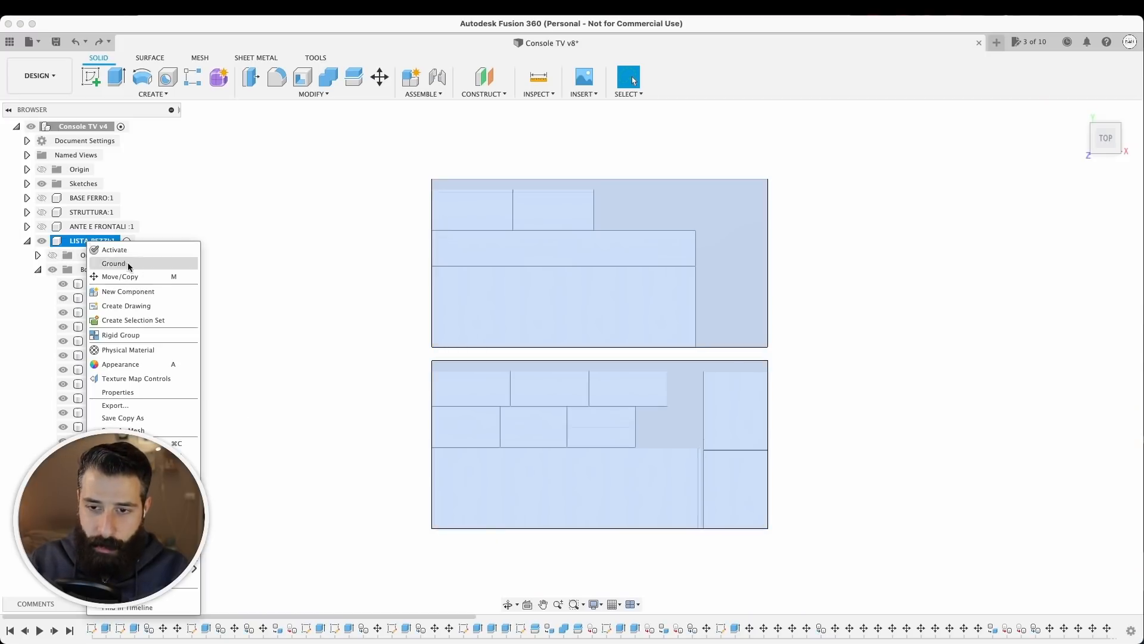
click(159, 306)
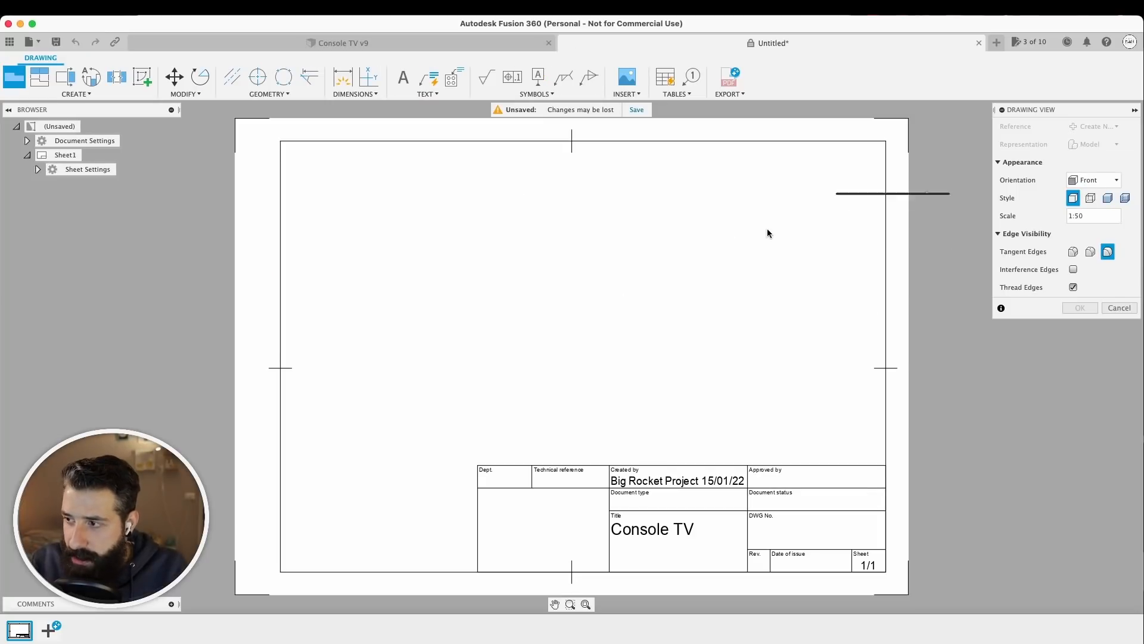
Step: Place the base view in the middle of the drawing sheet with TOP orientation and scale 1:20
click(1093, 180)
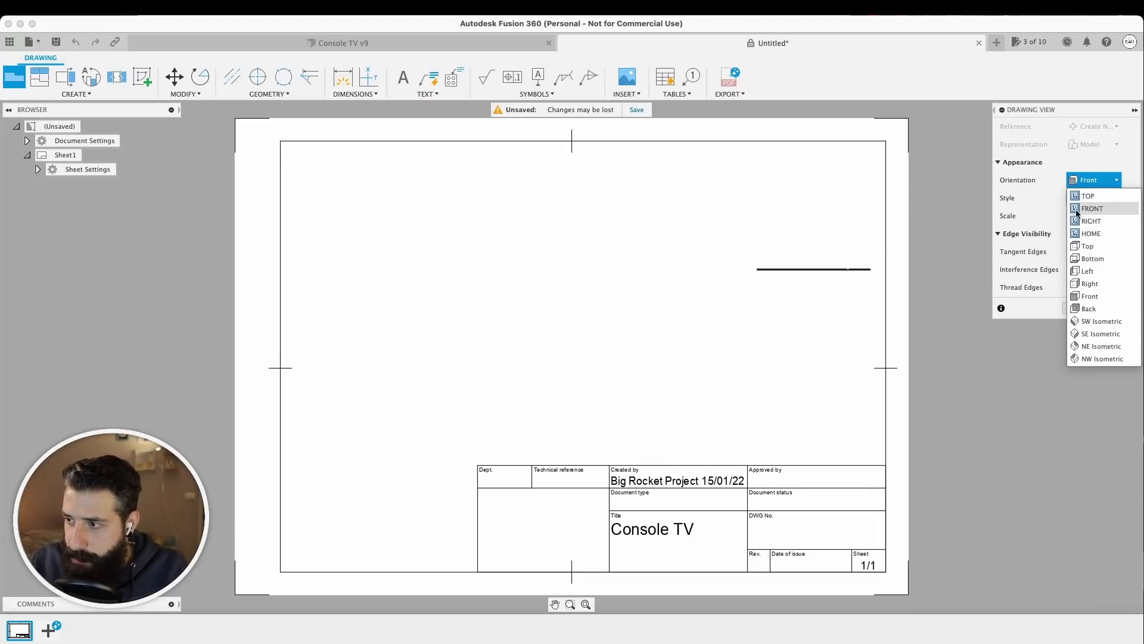
click(1088, 197)
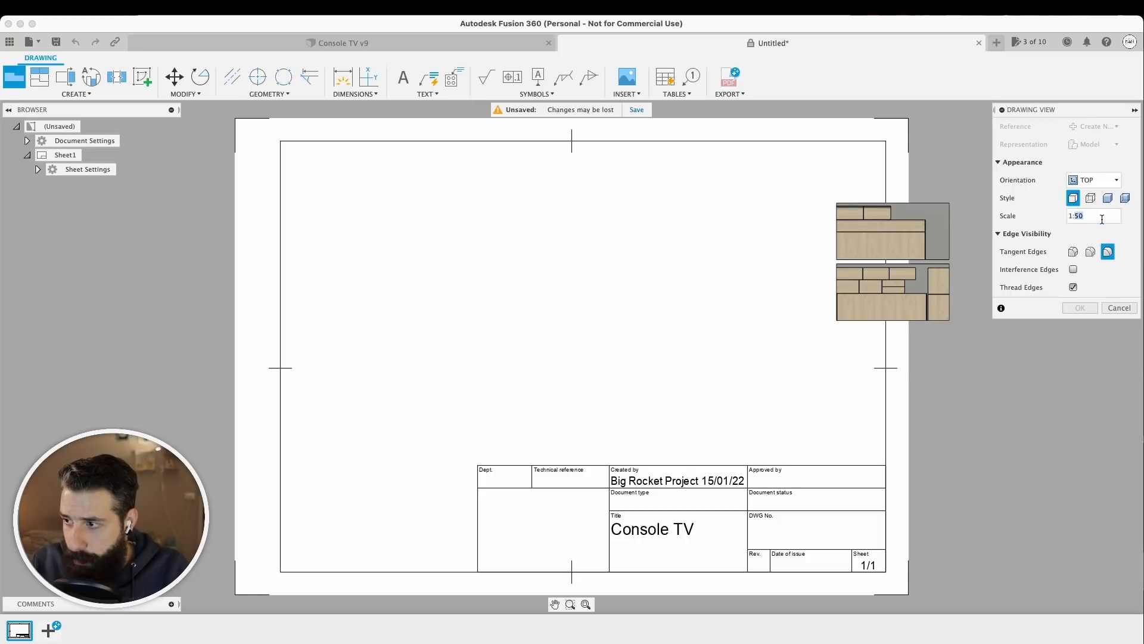
click(602, 305)
click(1080, 308)
Step: Dimension the length and width of the large panel and of the long strip above it on the upper board
scroll(728, 354, up, 5)
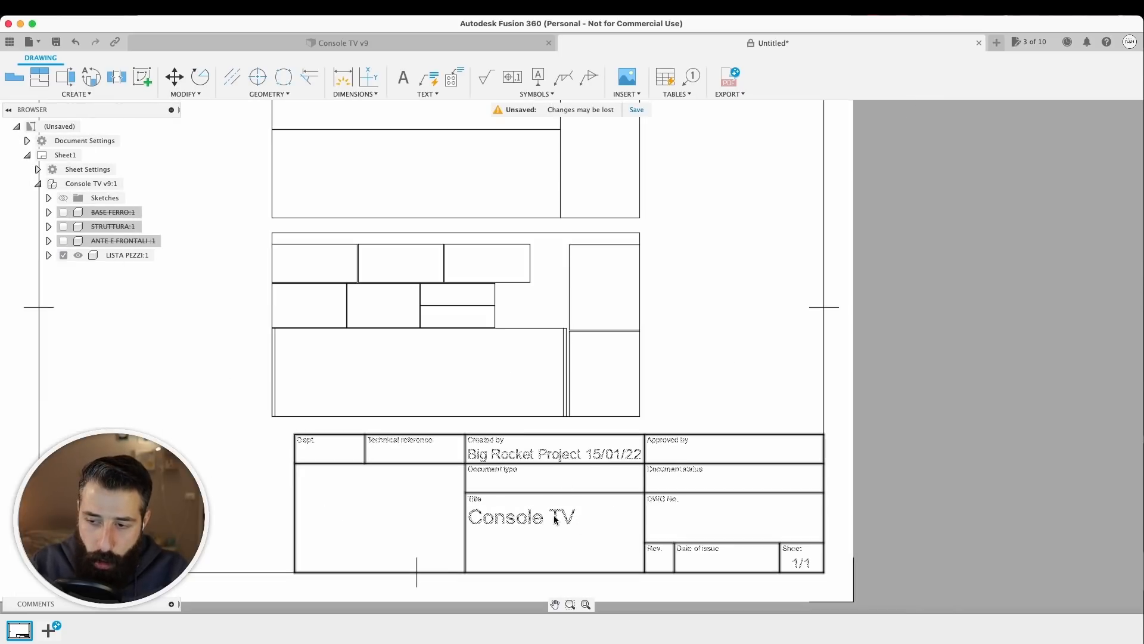
scroll(606, 448, down, 2)
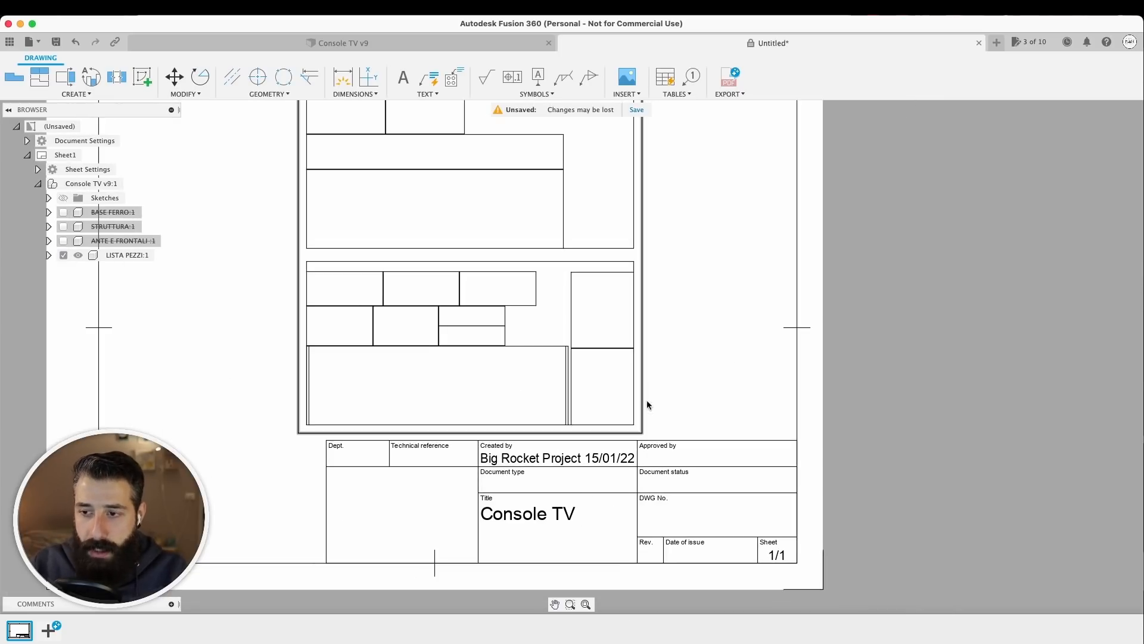
middle_drag(687, 301, 707, 333)
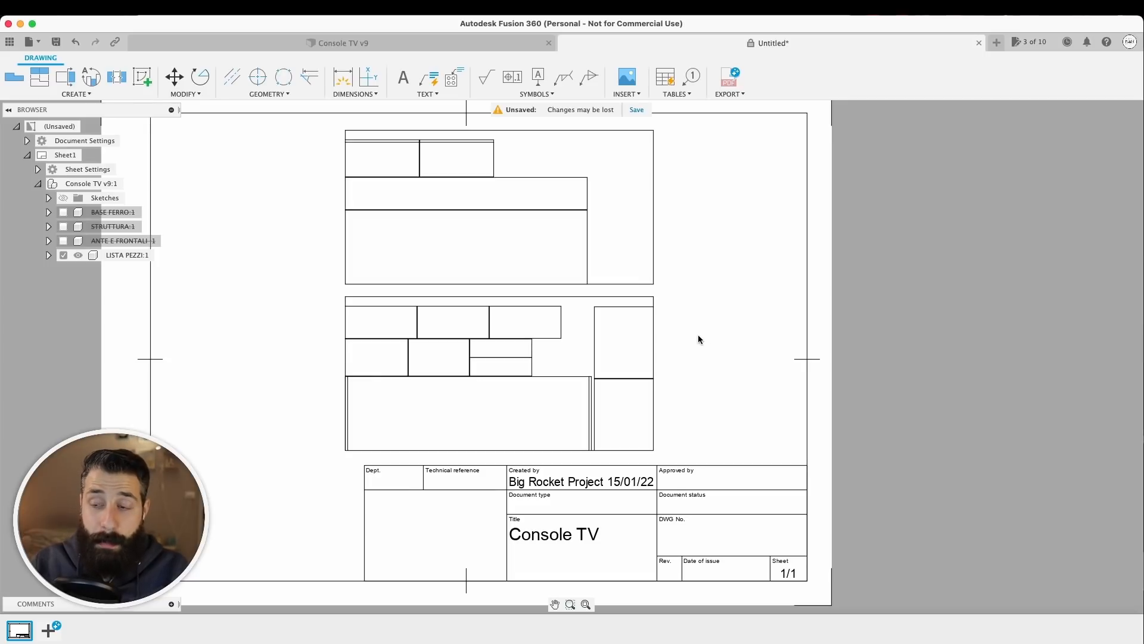
middle_drag(705, 334, 703, 342)
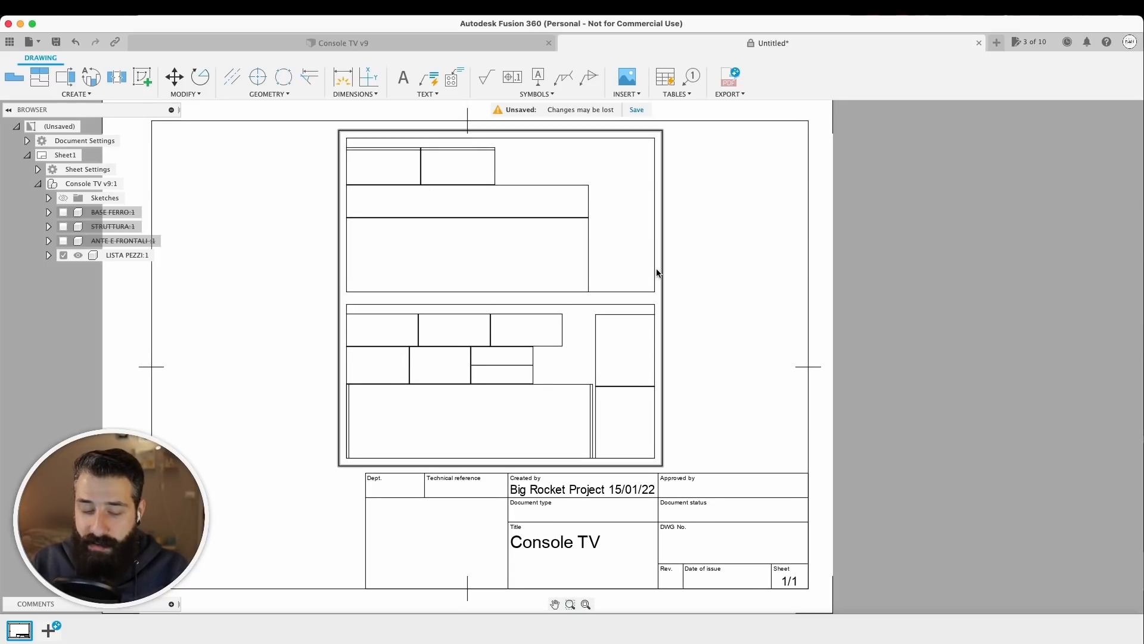
key(d)
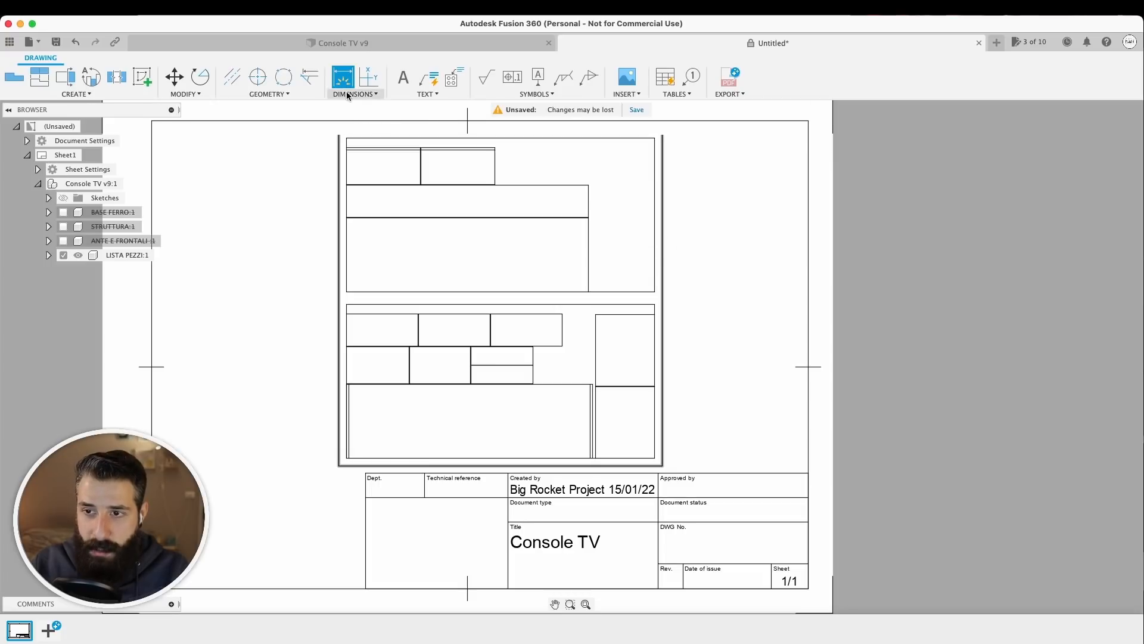
scroll(430, 237, up, 5)
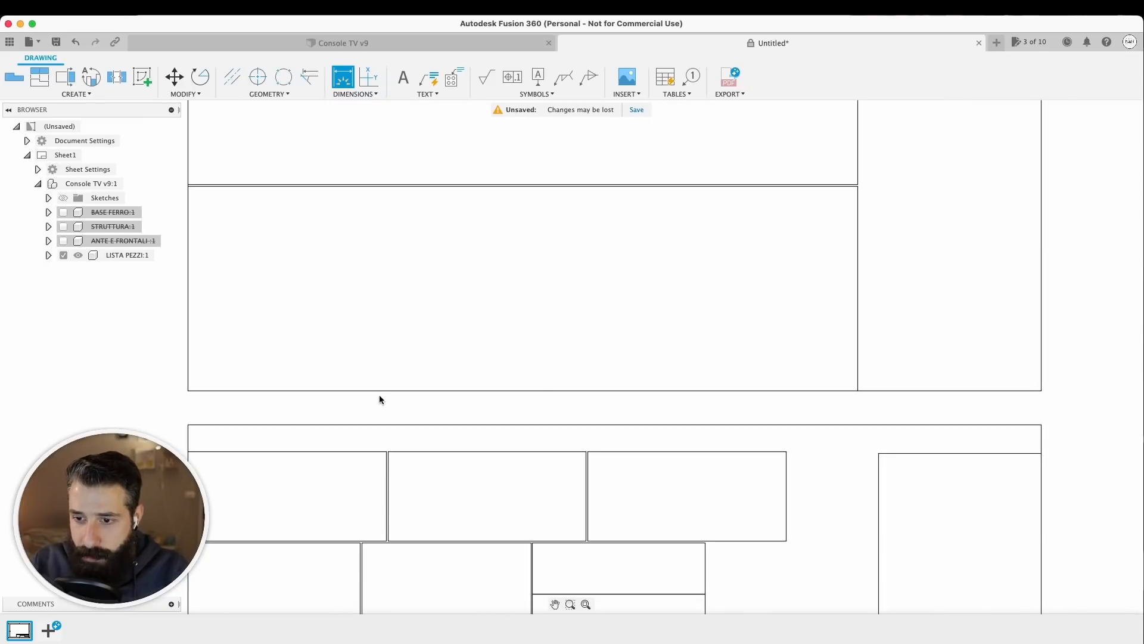
click(381, 391)
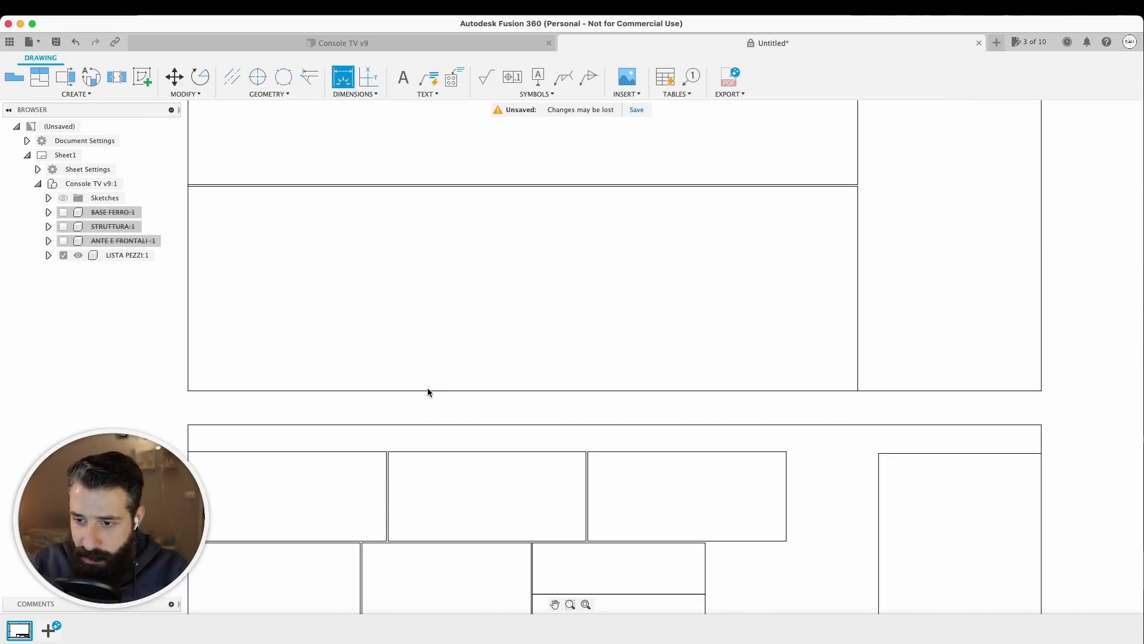
click(188, 391)
click(857, 391)
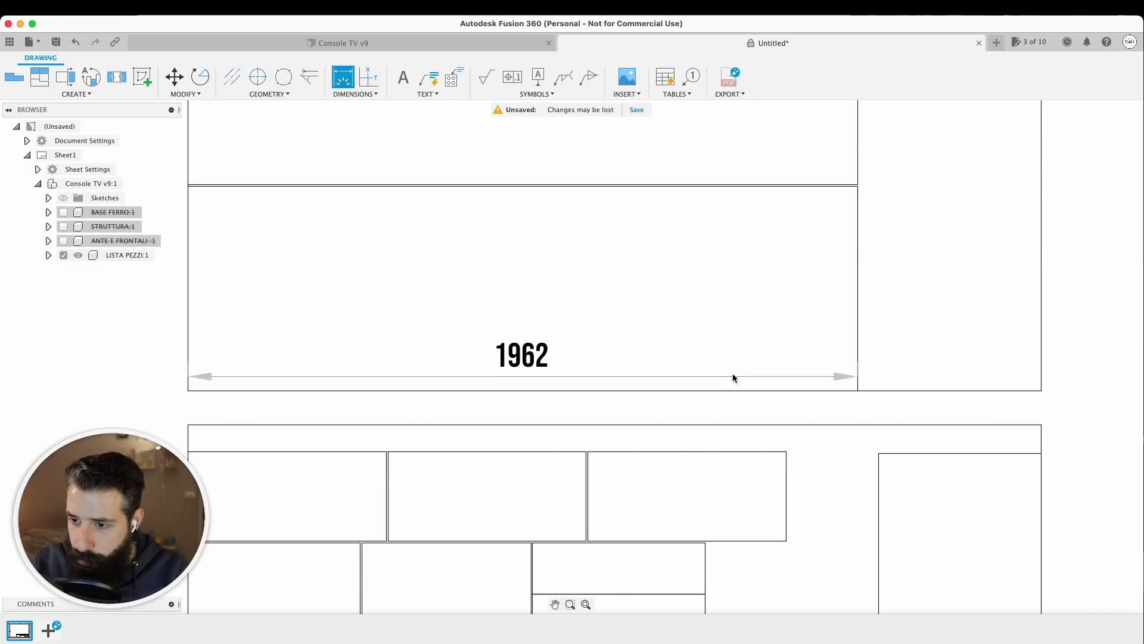
click(555, 374)
click(757, 234)
click(822, 247)
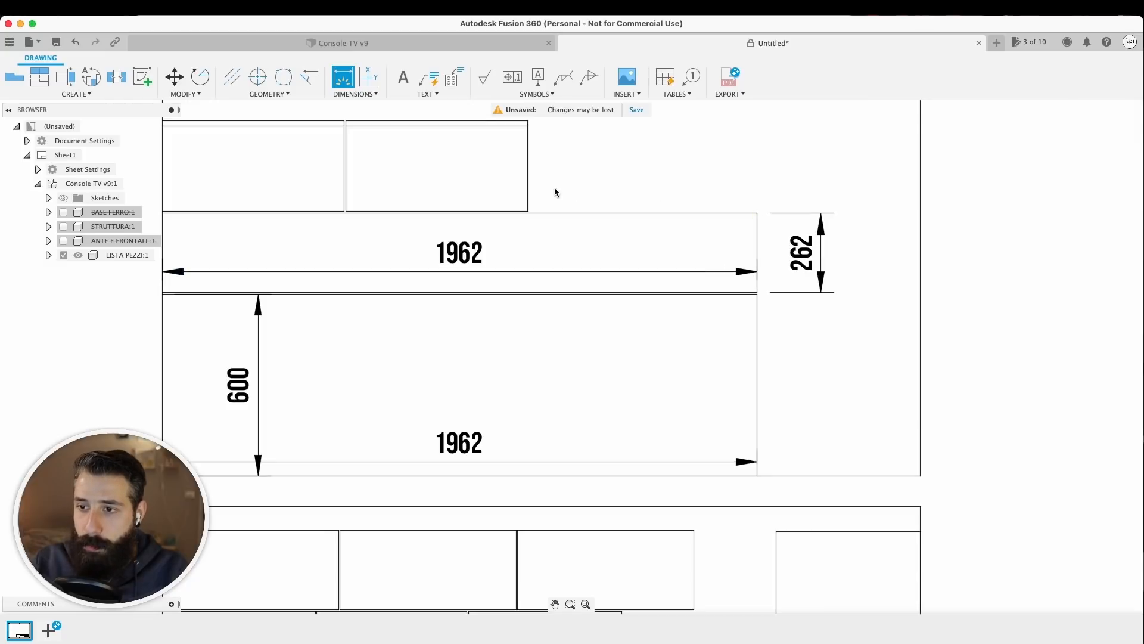
Step: Dimension the height and width of the two small side panels at the top of the upper board
scroll(525, 182, up, 5)
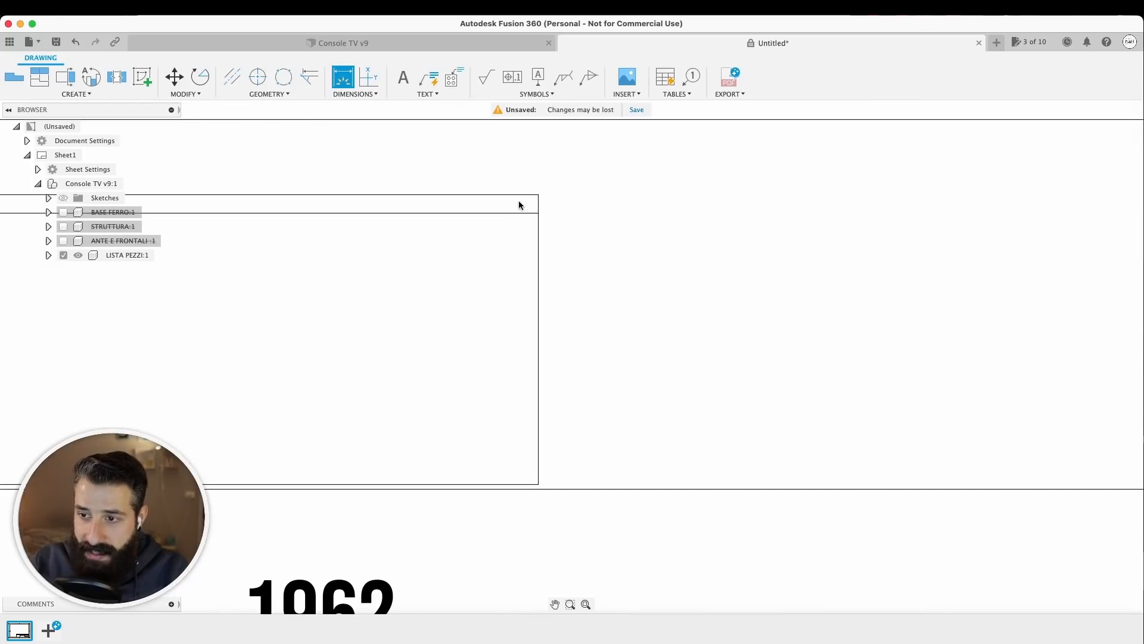
click(538, 483)
click(538, 195)
click(822, 262)
scroll(606, 298, down, 5)
scroll(374, 319, up, 3)
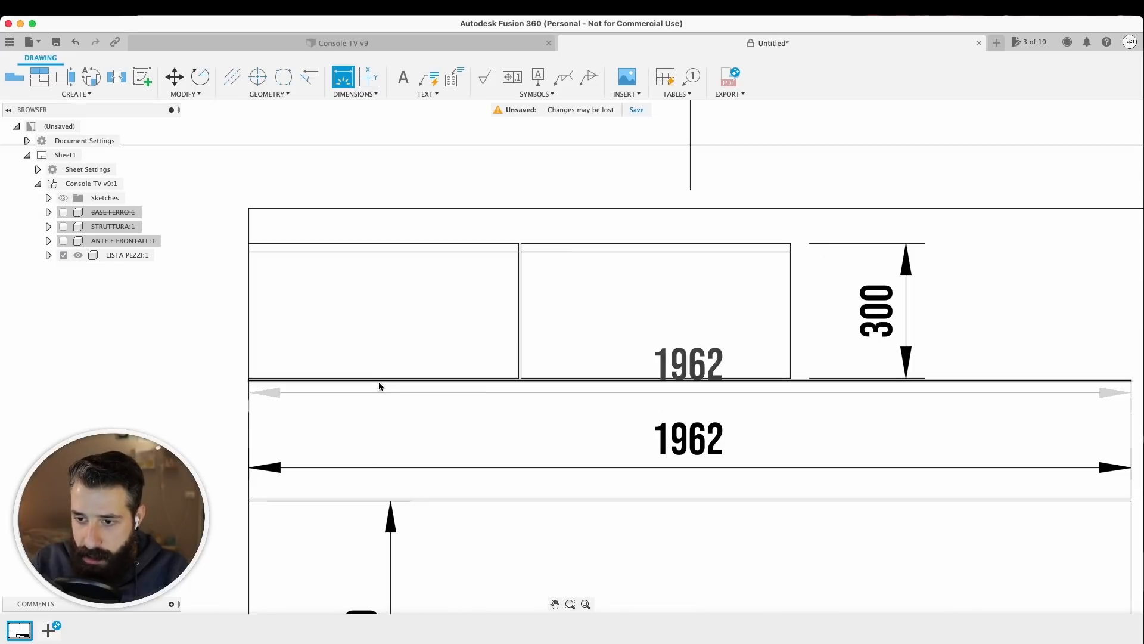
scroll(383, 326, down, 5)
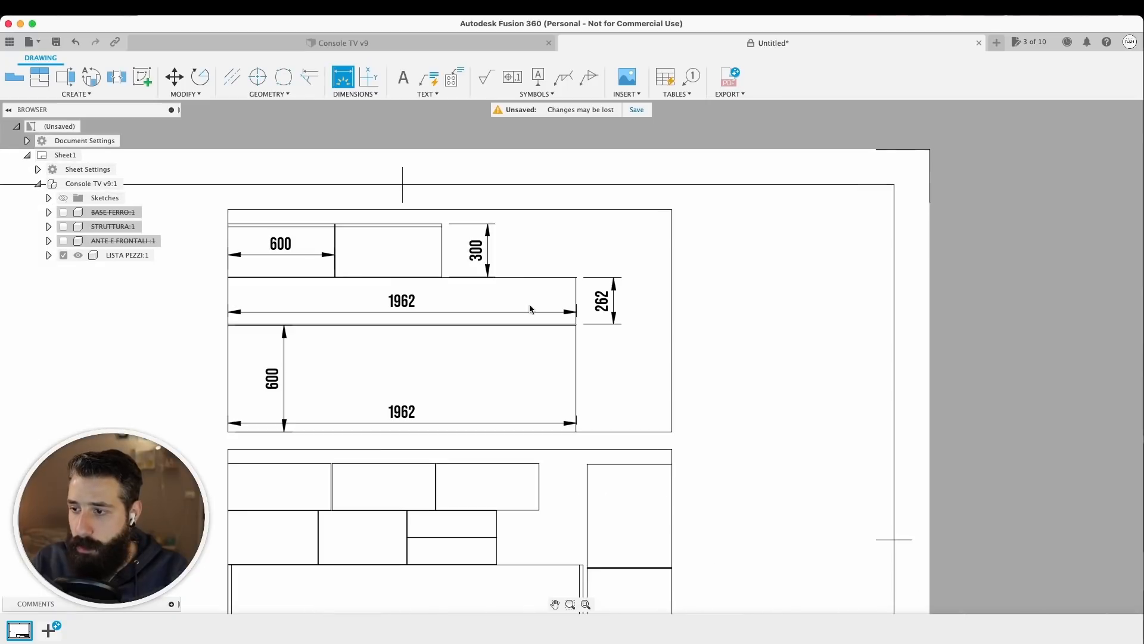
Step: Dimension the overall height and length of the upper board outside its outline
click(671, 330)
click(760, 333)
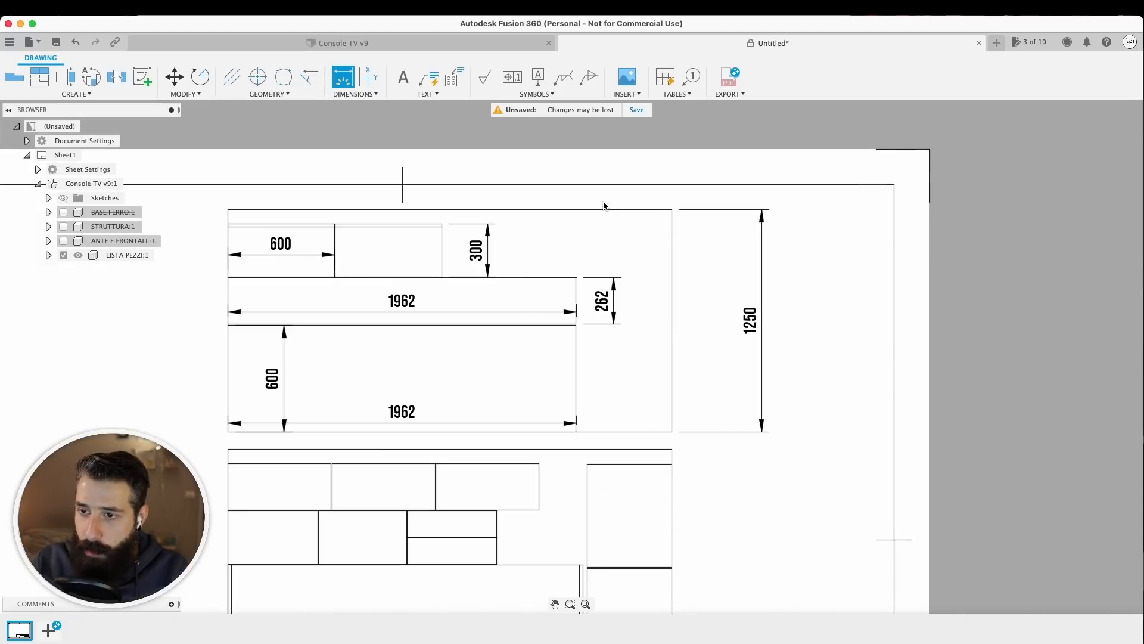
click(603, 215)
click(603, 190)
Step: Dimension the widths and heights of the panels, doors and drawer fronts nested on the lower board
scroll(620, 238, down, 3)
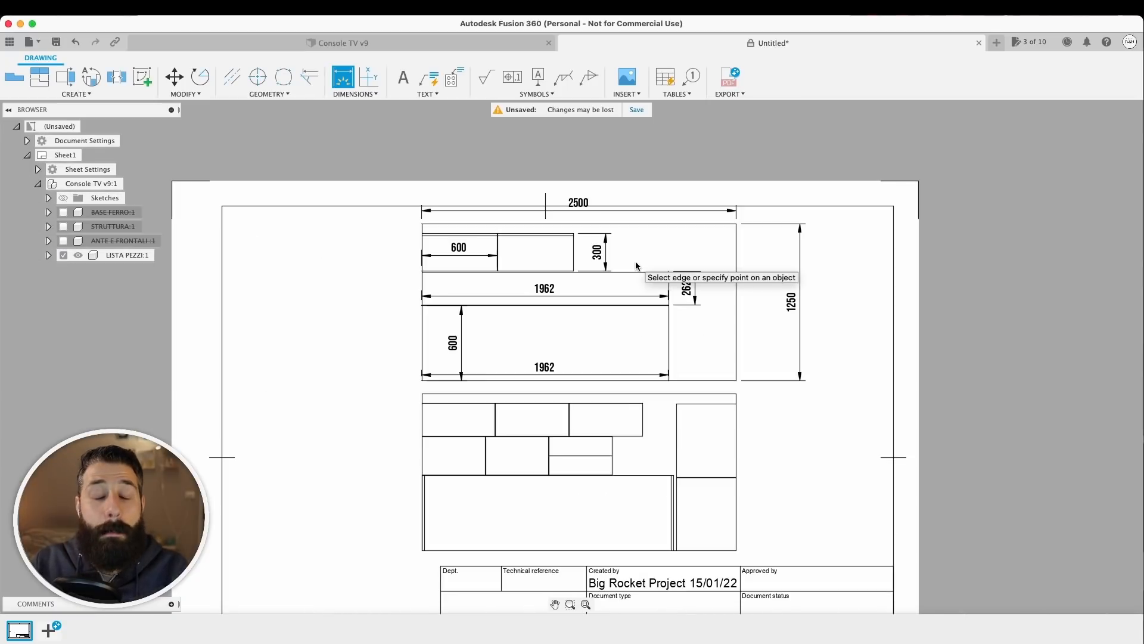
scroll(637, 266, up, 5)
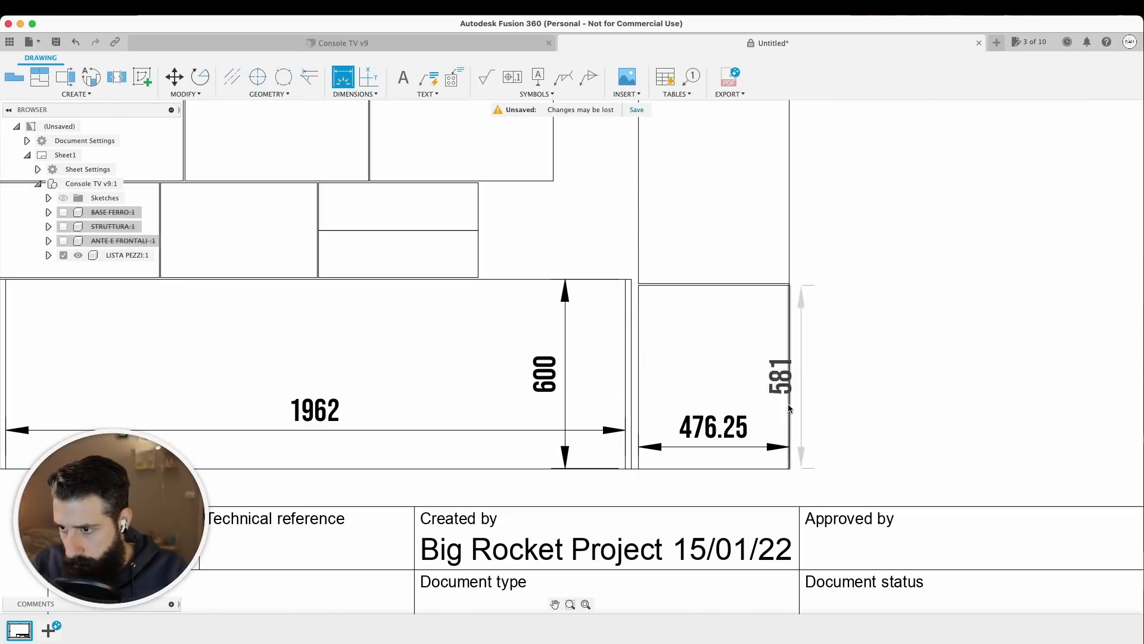
scroll(500, 260, down, 3)
scroll(337, 307, up, 5)
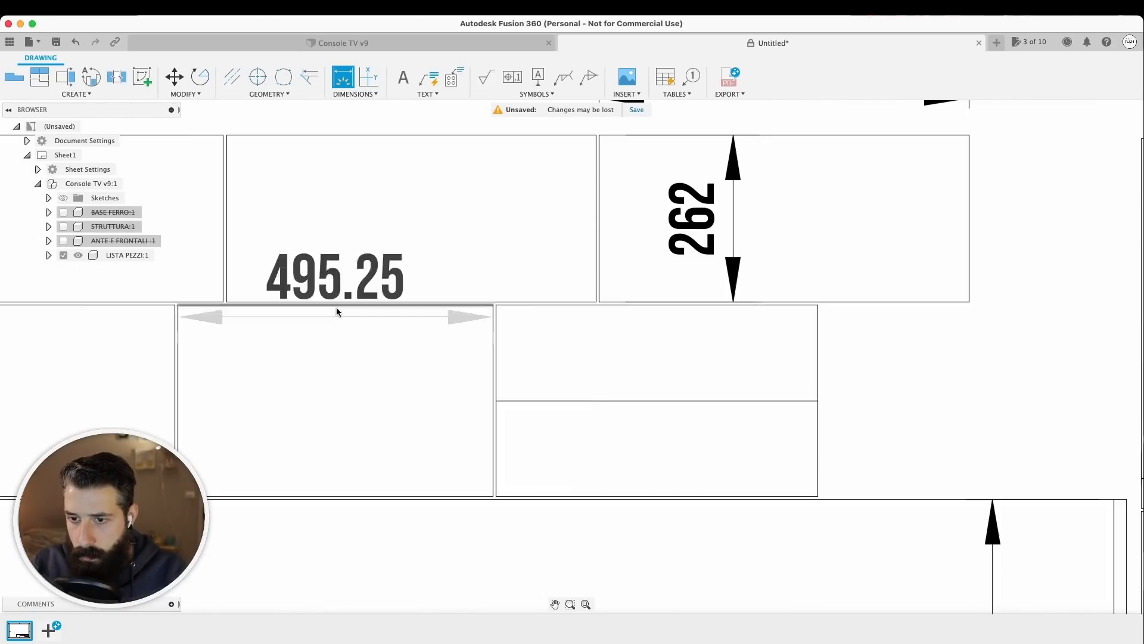
scroll(590, 344, down, 5)
key(Escape)
double_click(590, 345)
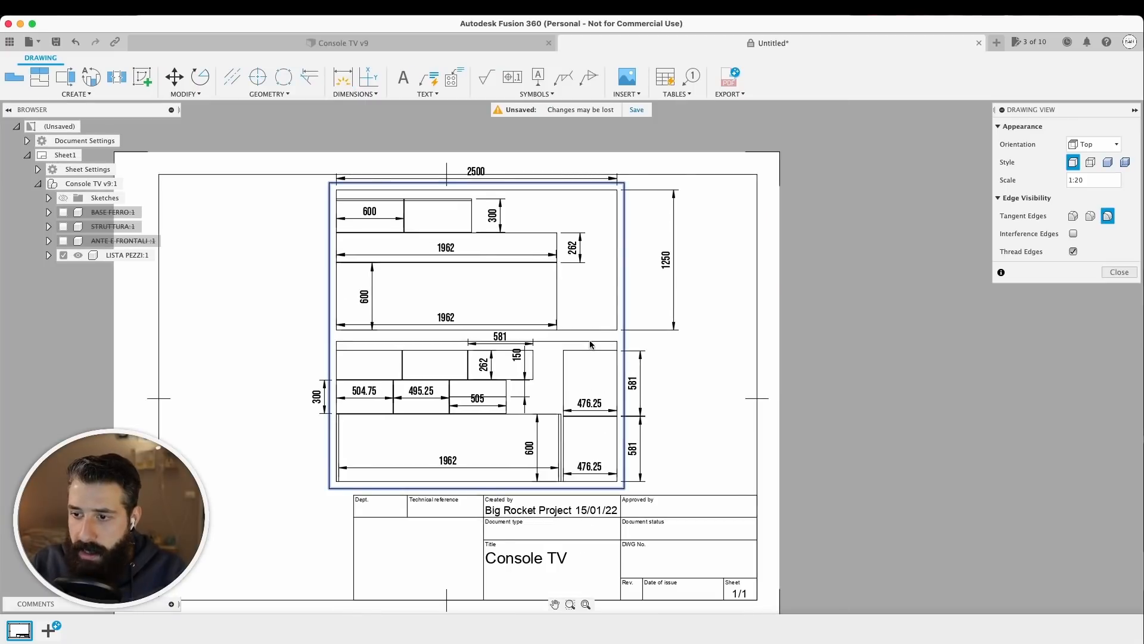
key(Escape)
scroll(576, 338, down, 2)
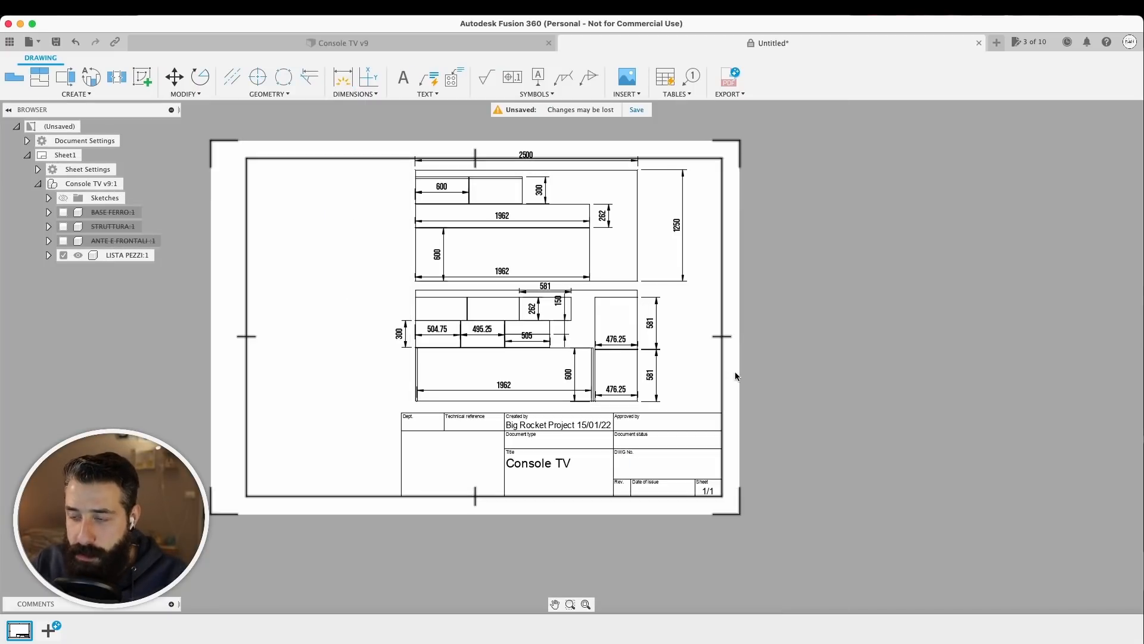
click(201, 78)
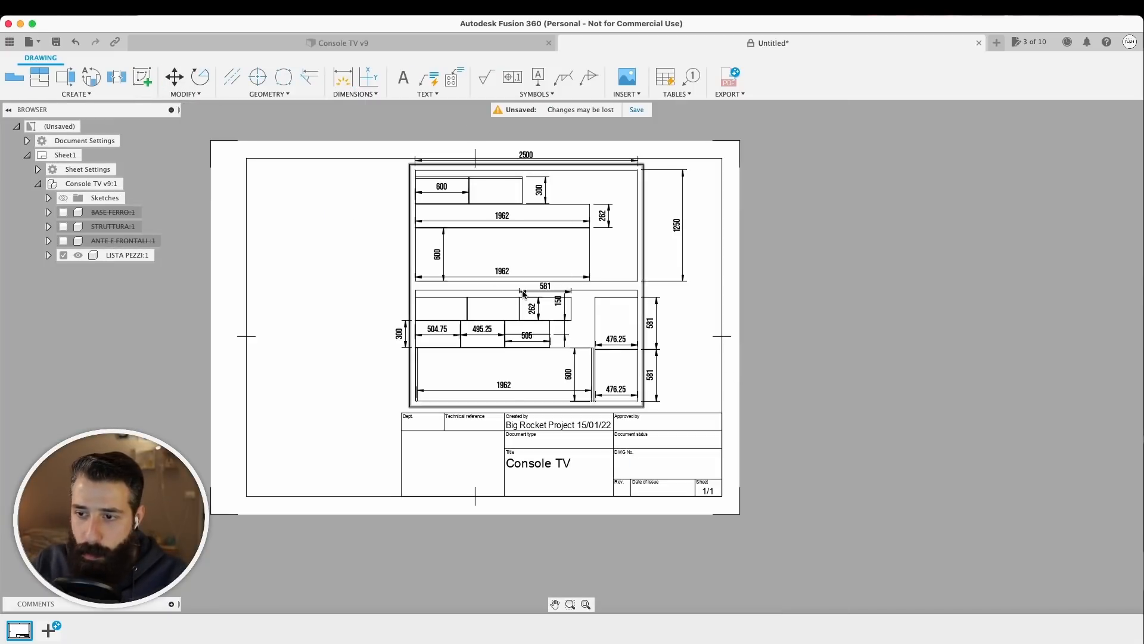
key(Escape)
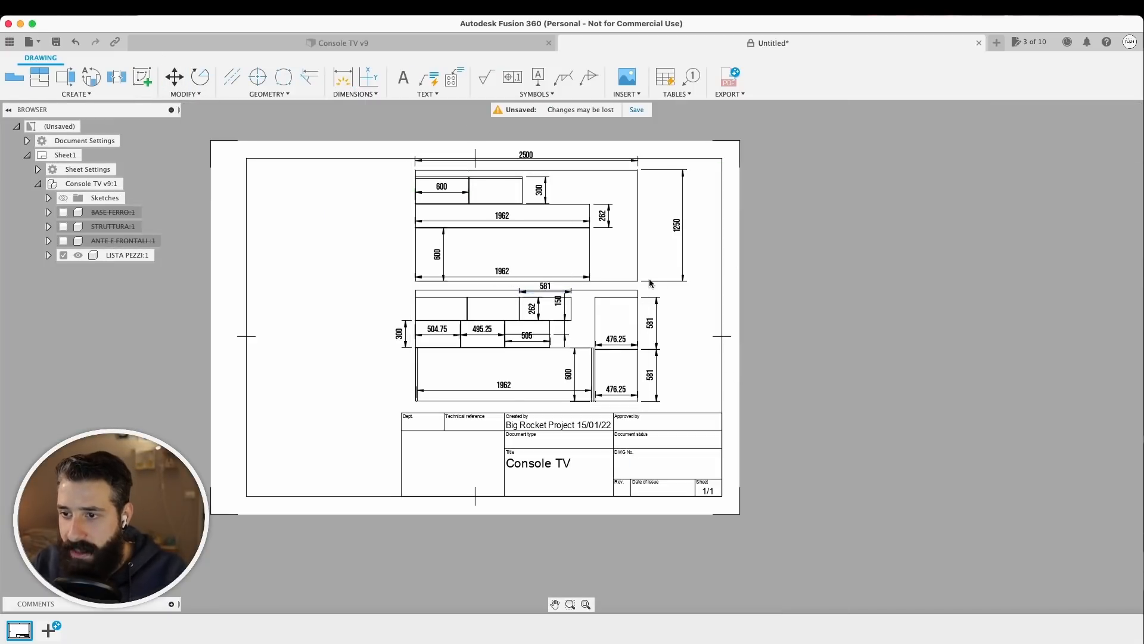
Step: Set the scale of the nested-board drawing view to 1:25
double_click(617, 251)
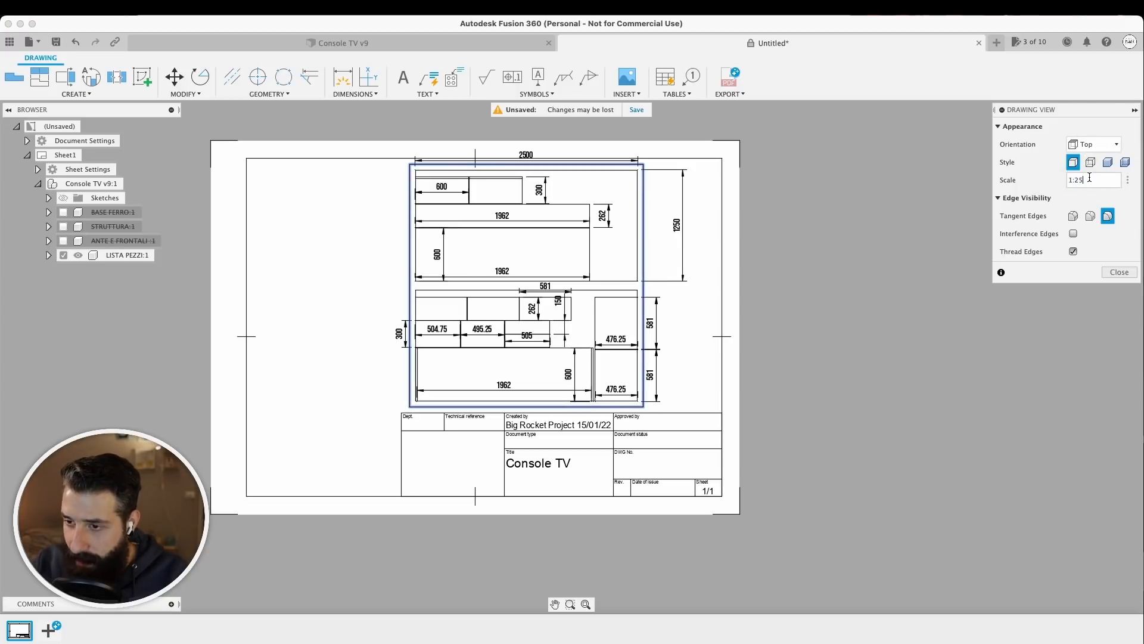
key(Return)
click(1126, 272)
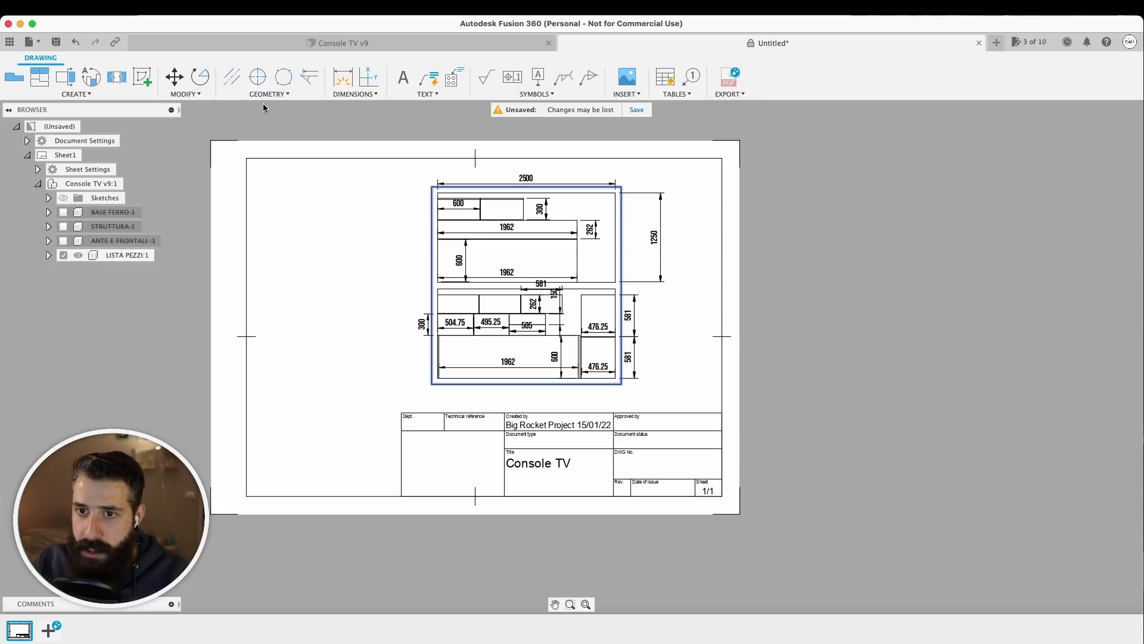
Step: Rotate the nested-board view a quarter turn counterclockwise and move it up so it clears the title block
click(199, 77)
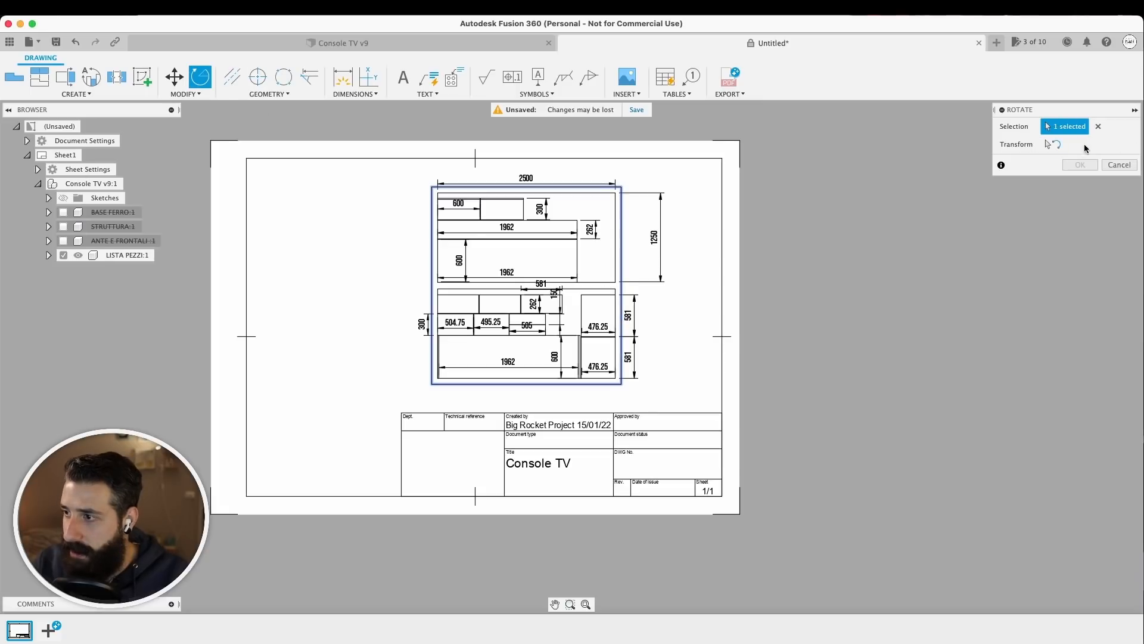
click(1053, 144)
click(576, 278)
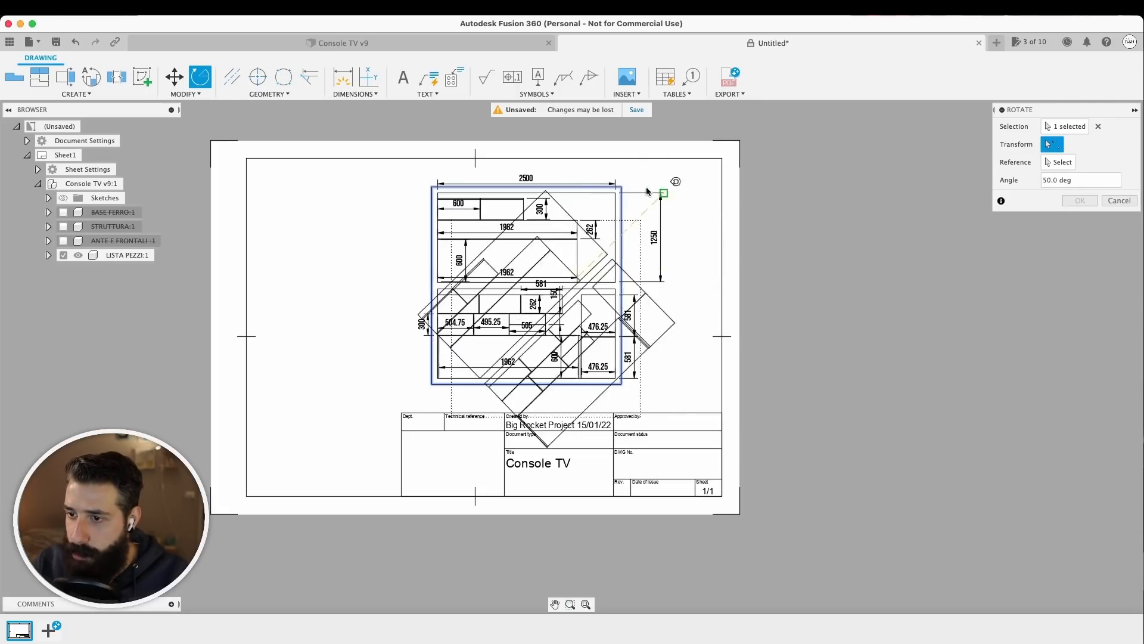
click(578, 178)
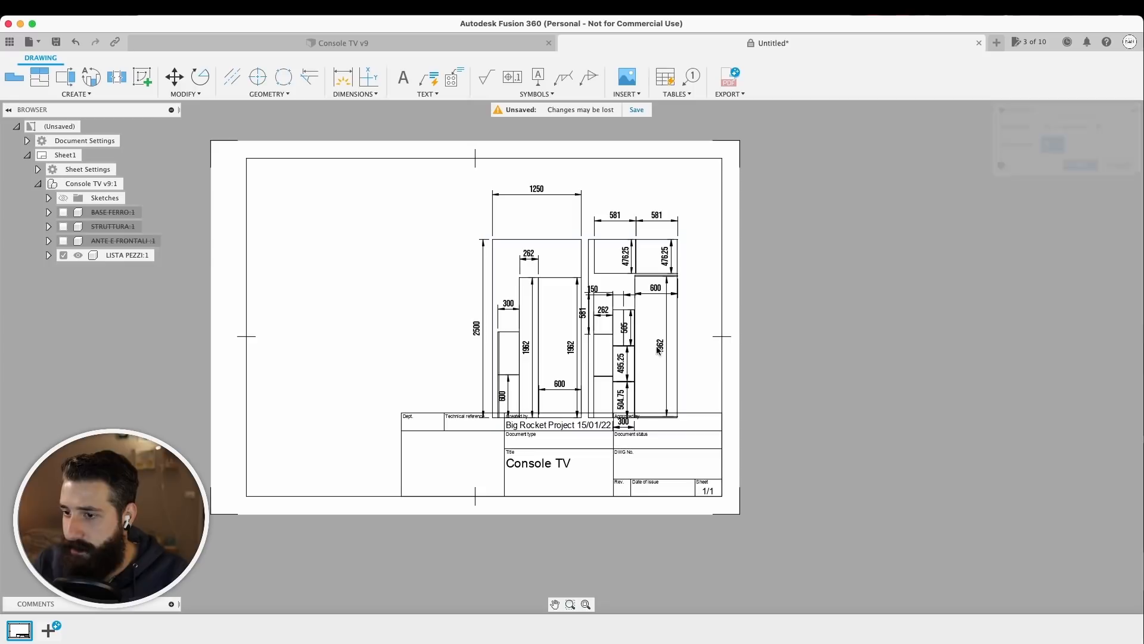
click(618, 322)
drag(578, 260, 587, 224)
scroll(861, 394, up, 3)
middle_drag(861, 394, 910, 420)
scroll(837, 422, down, 2)
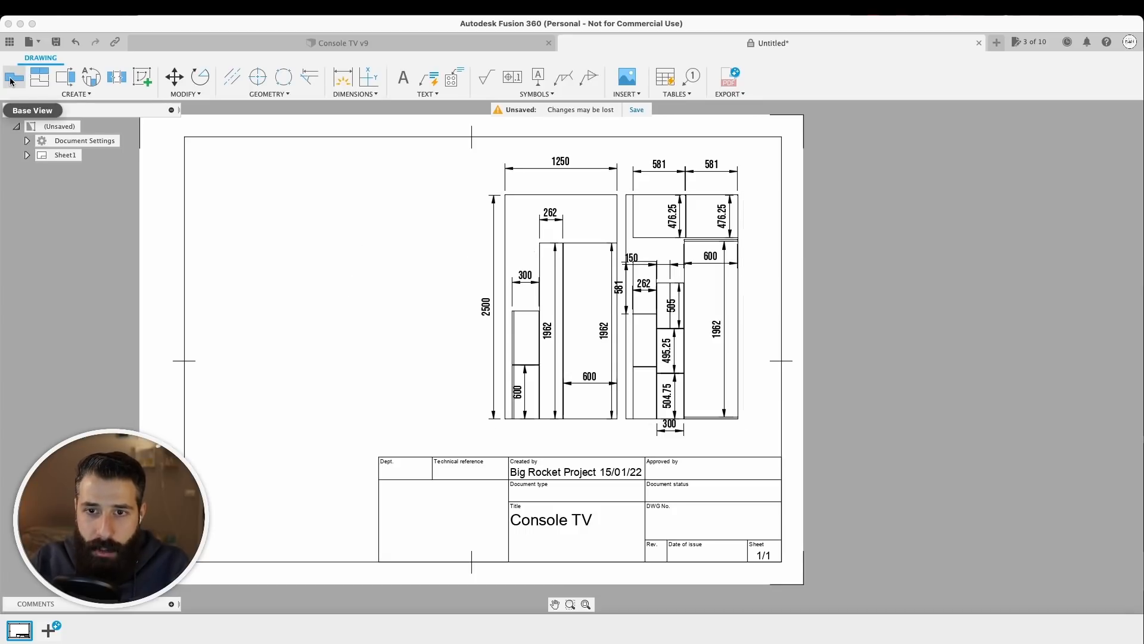
Step: Add a front base view of the model in the sheet's empty area and hide LISTA PEZZI in that view
click(12, 80)
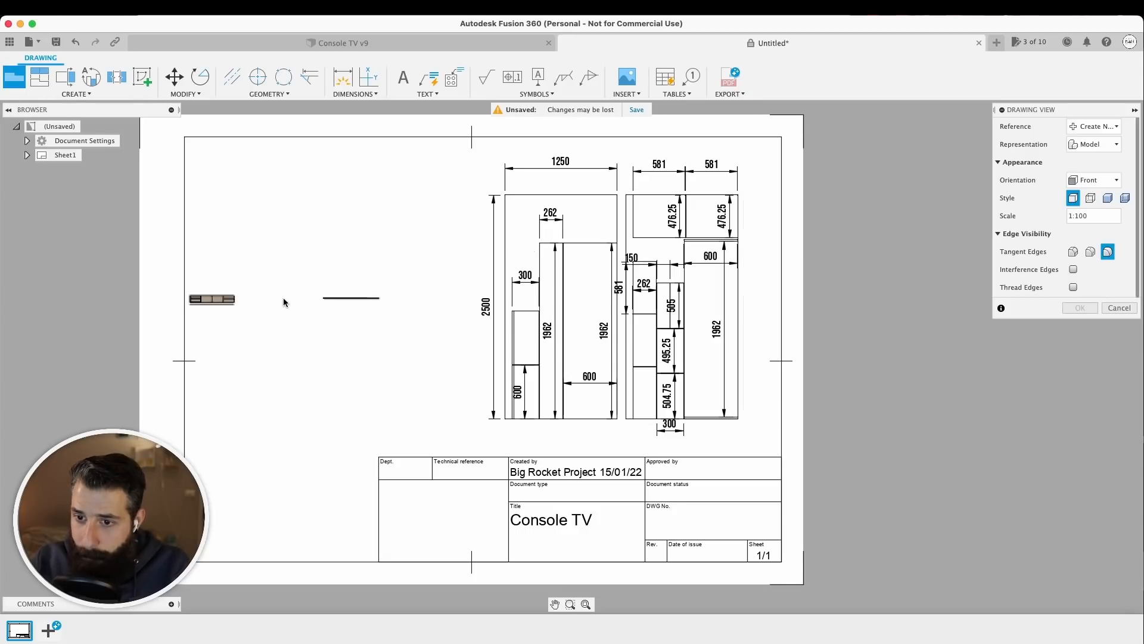
click(339, 304)
key(Return)
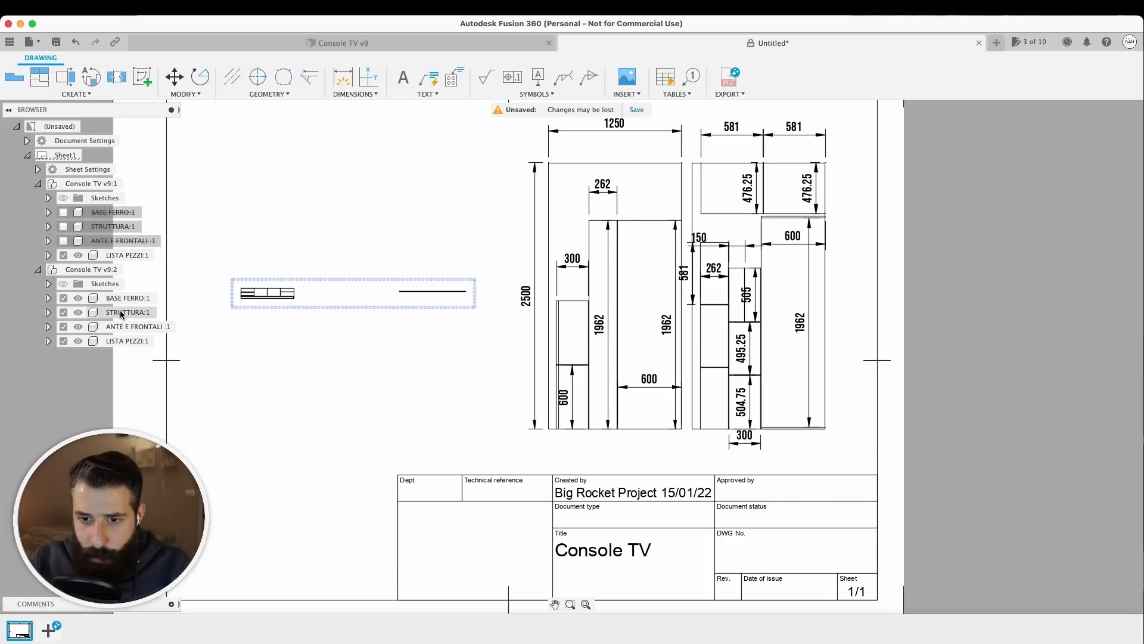
click(78, 341)
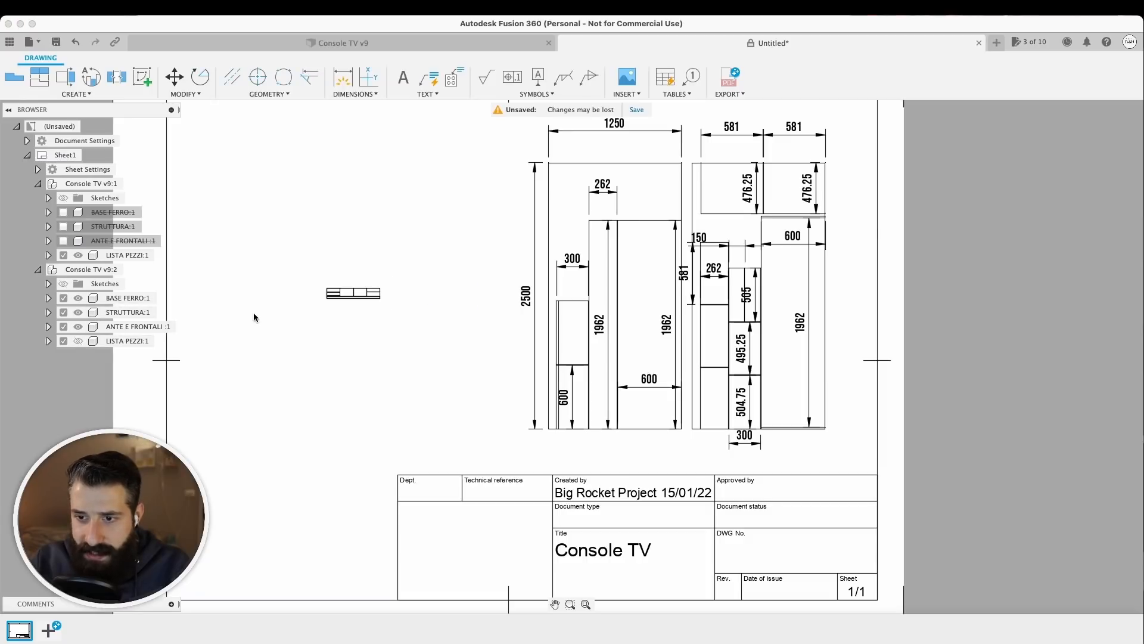
Step: Set the scale of the console's front view to 1:20
double_click(356, 300)
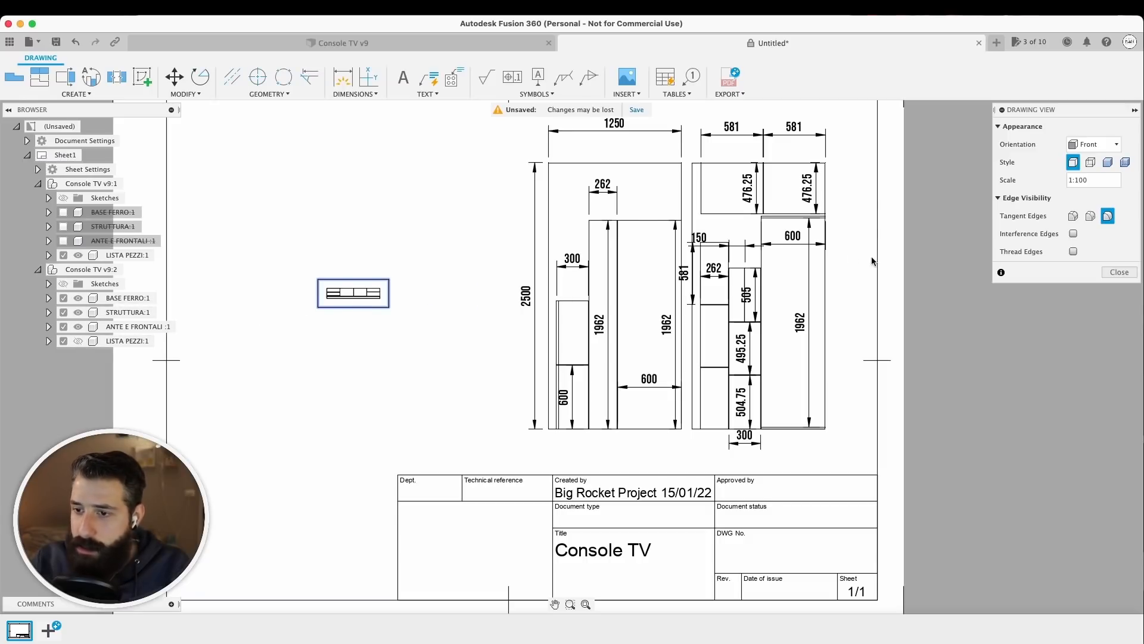
click(1097, 179)
text(1:50)
key(Return)
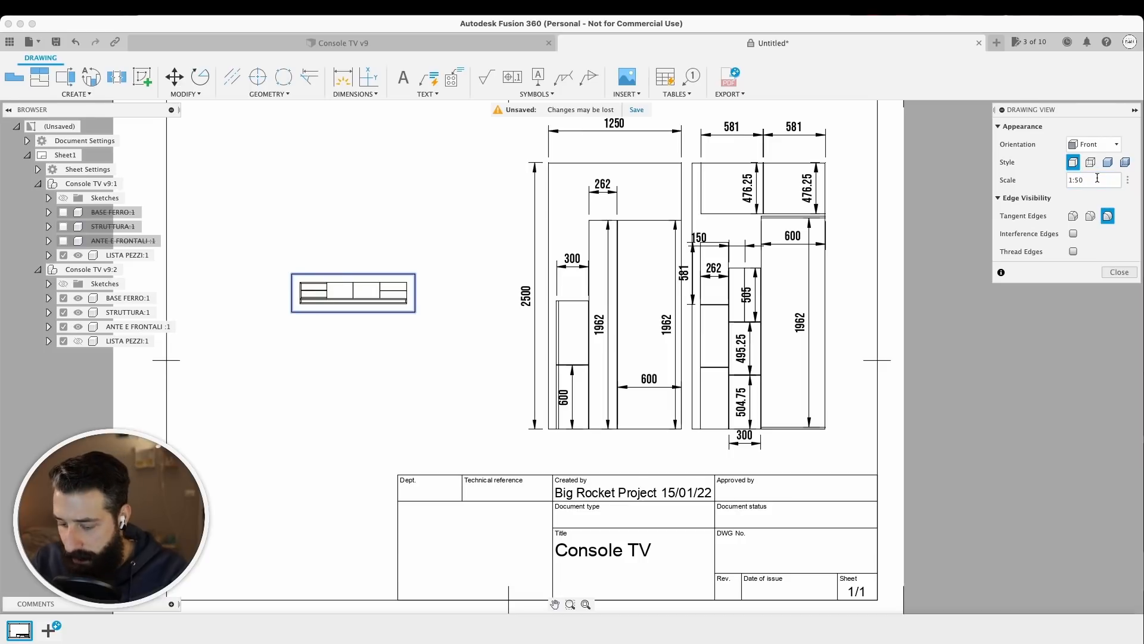
key(Return)
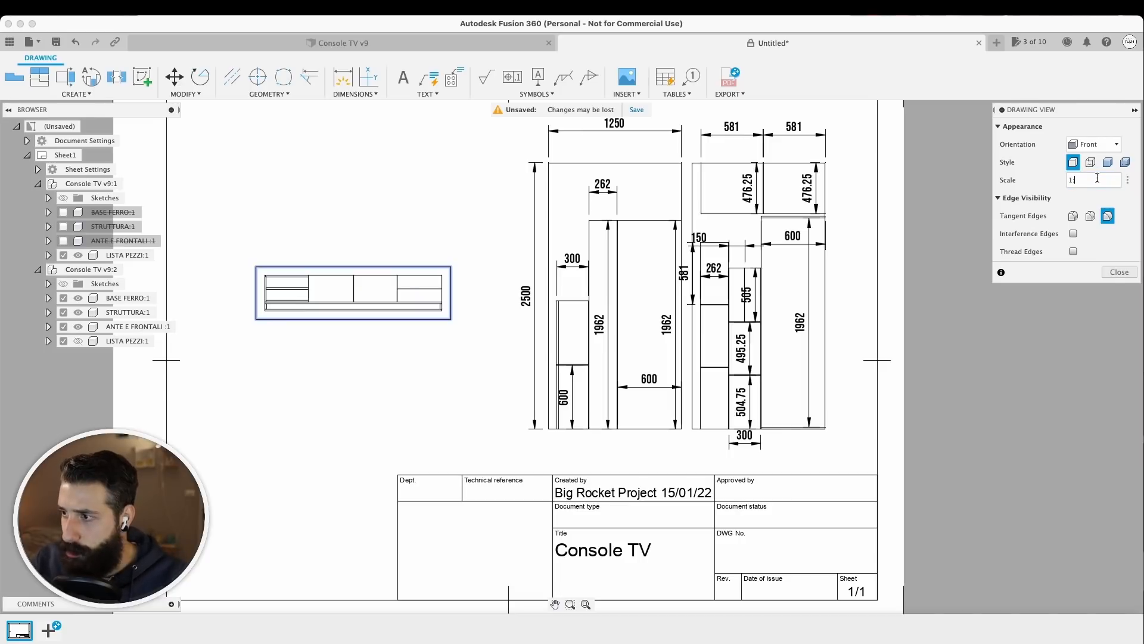
text(0)
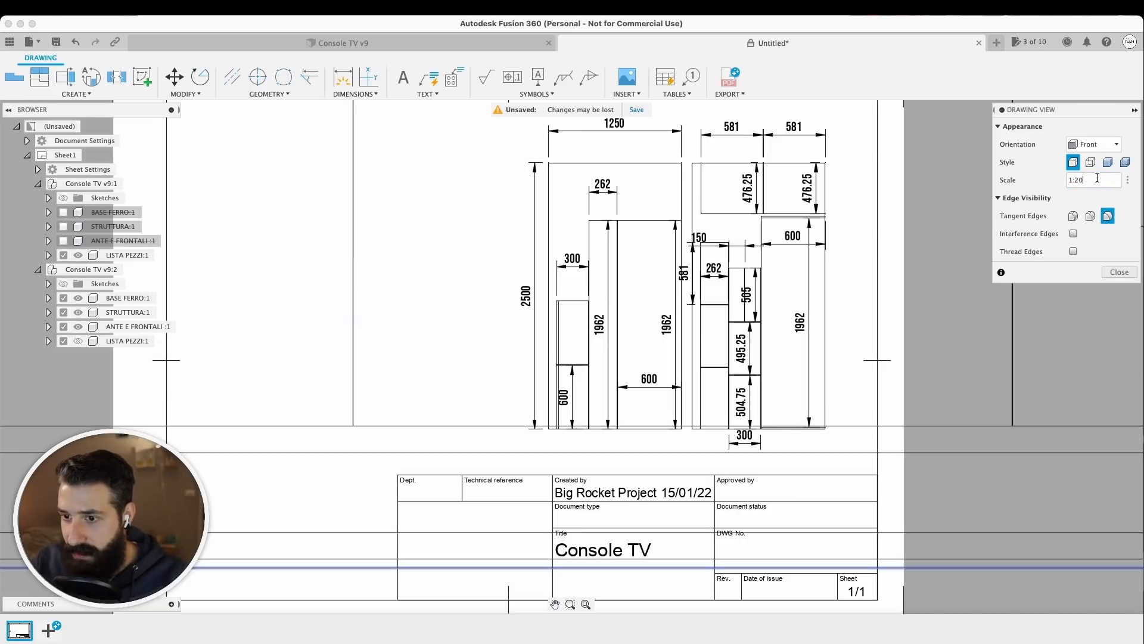
click(1119, 272)
scroll(337, 284, down, 5)
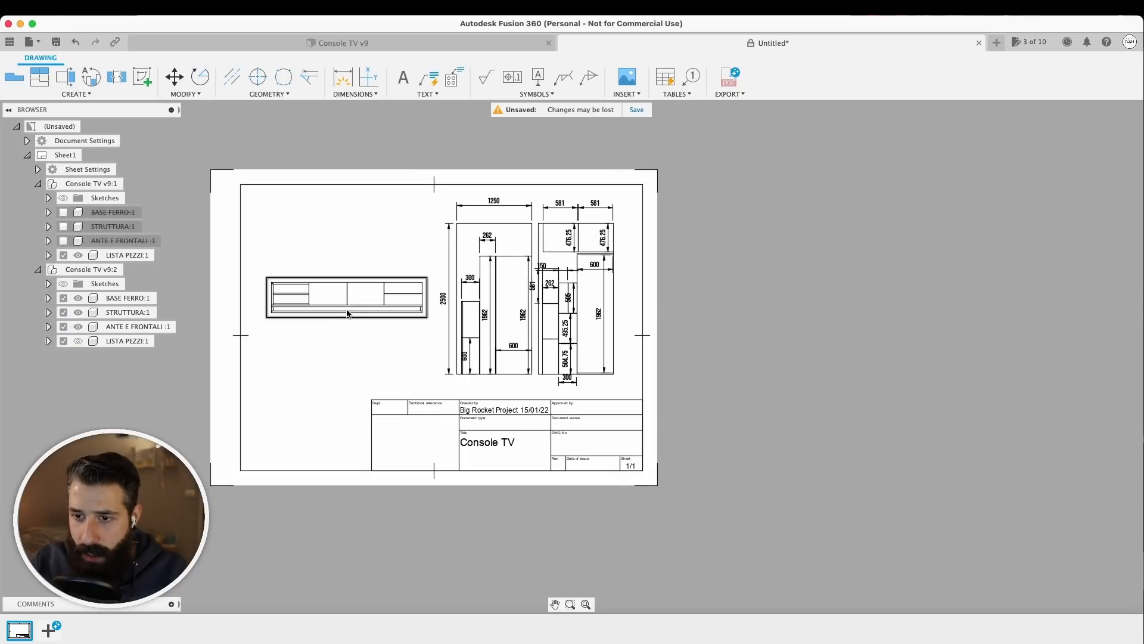
Step: Change the console view's orientation to SW Isometric and move it to the upper-left corner of the sheet frame
double_click(349, 310)
click(1094, 144)
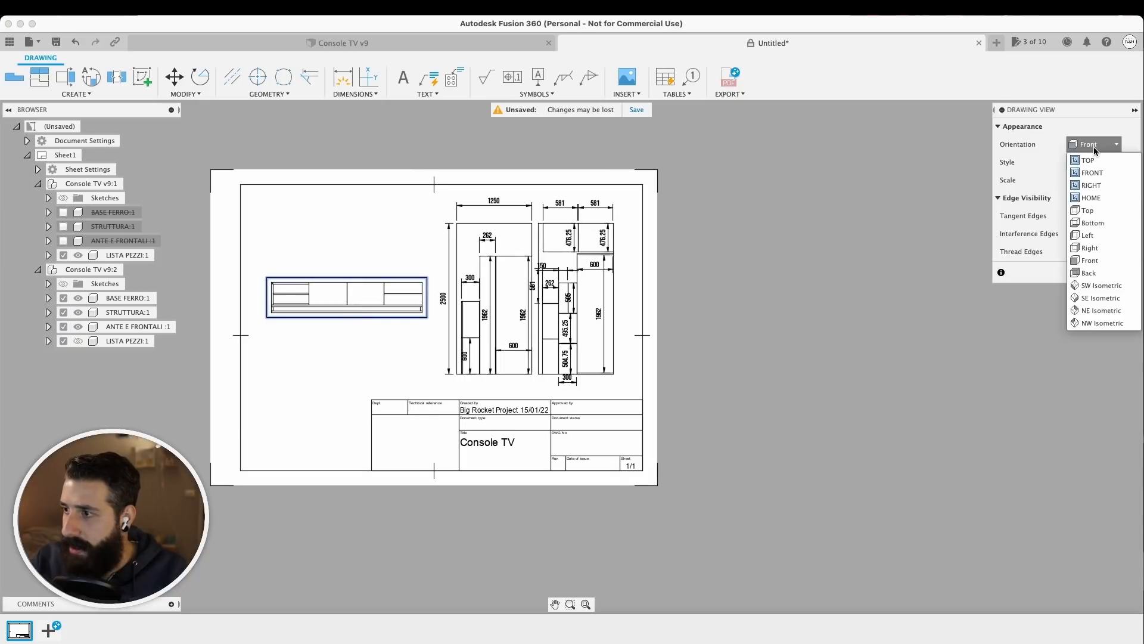
click(1095, 287)
click(1119, 272)
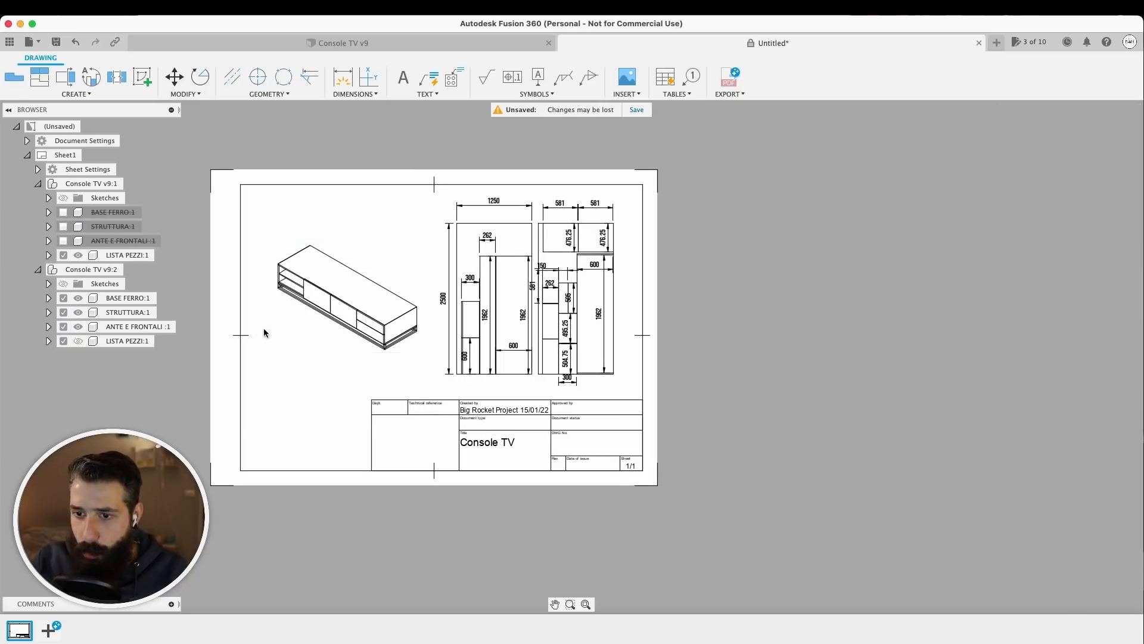
scroll(266, 281, up, 5)
scroll(334, 296, down, 5)
drag(342, 289, 314, 242)
scroll(314, 242, up, 3)
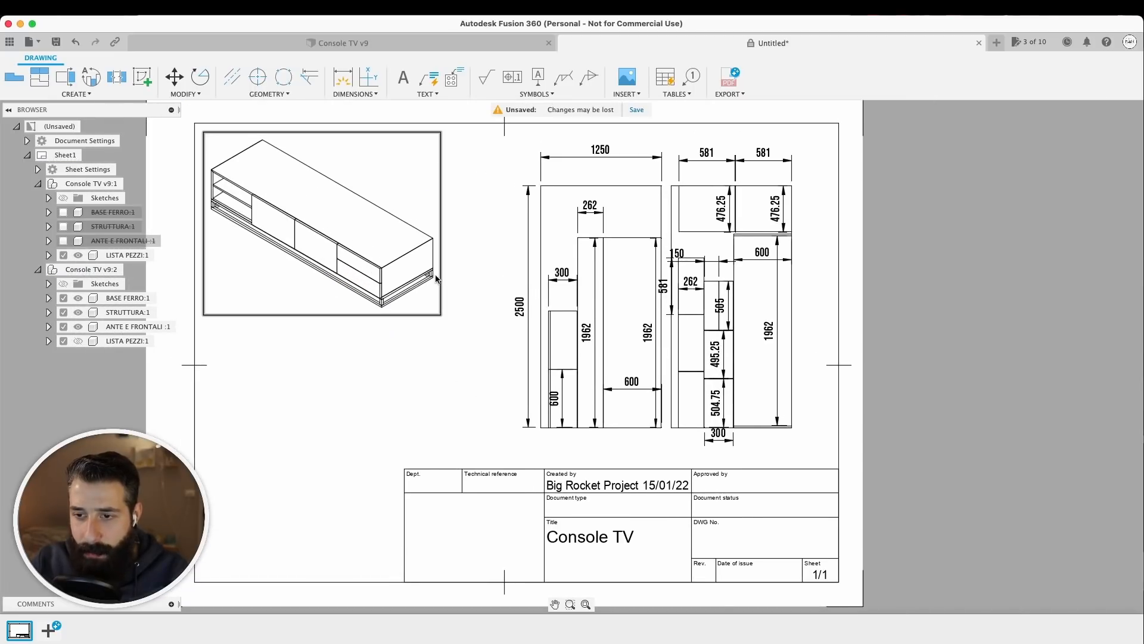
scroll(476, 301, up, 4)
middle_drag(537, 273, 631, 297)
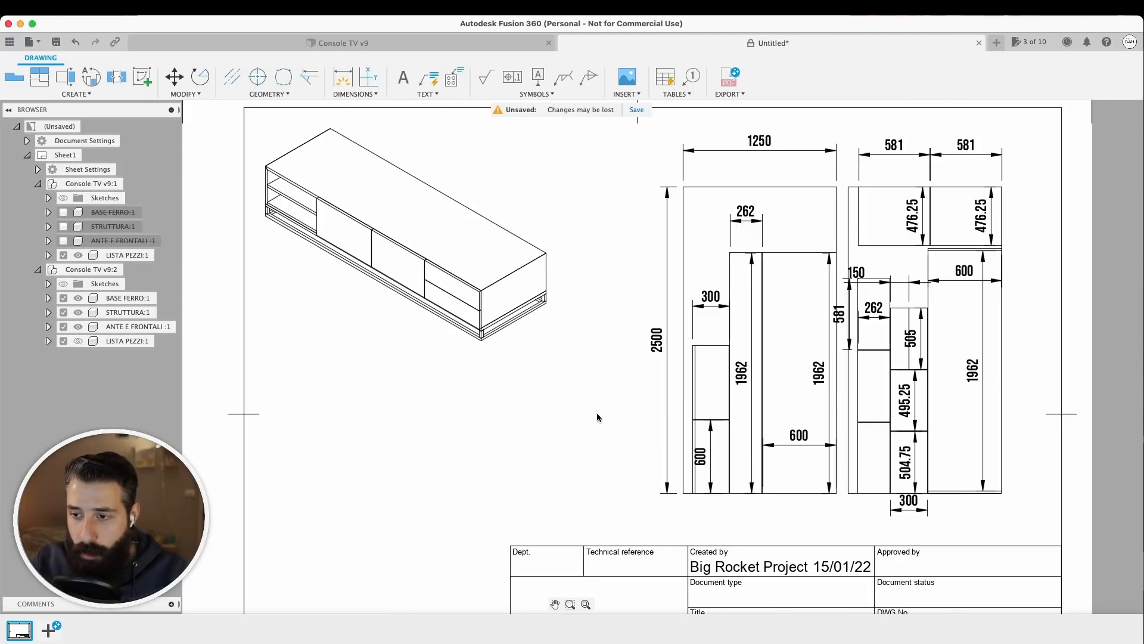
scroll(434, 307, down, 2)
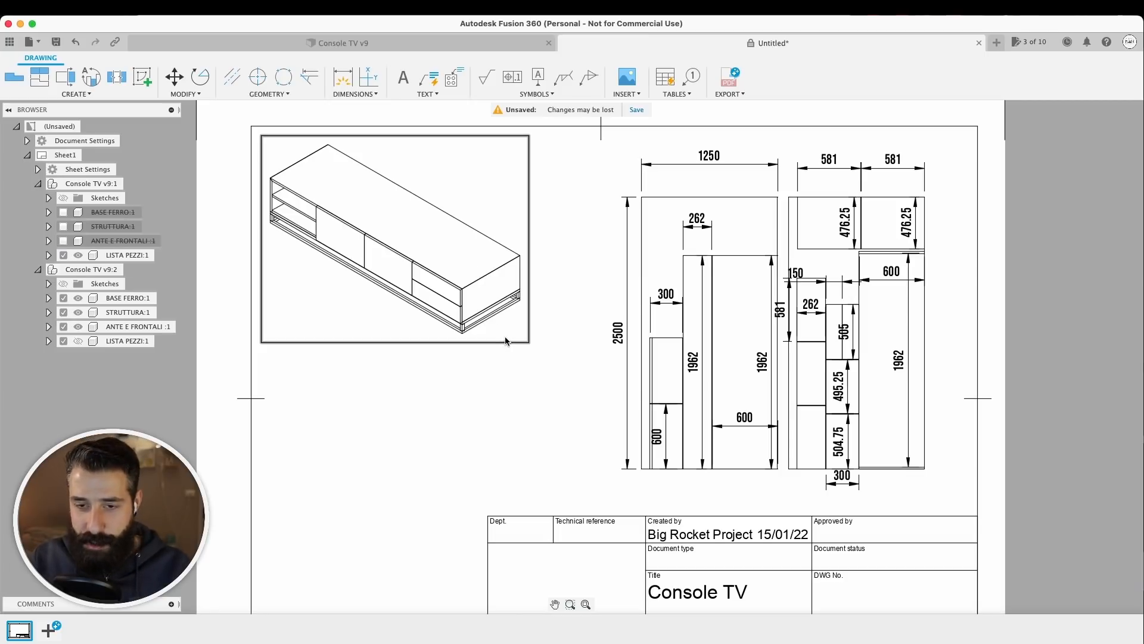
scroll(504, 338, down, 2)
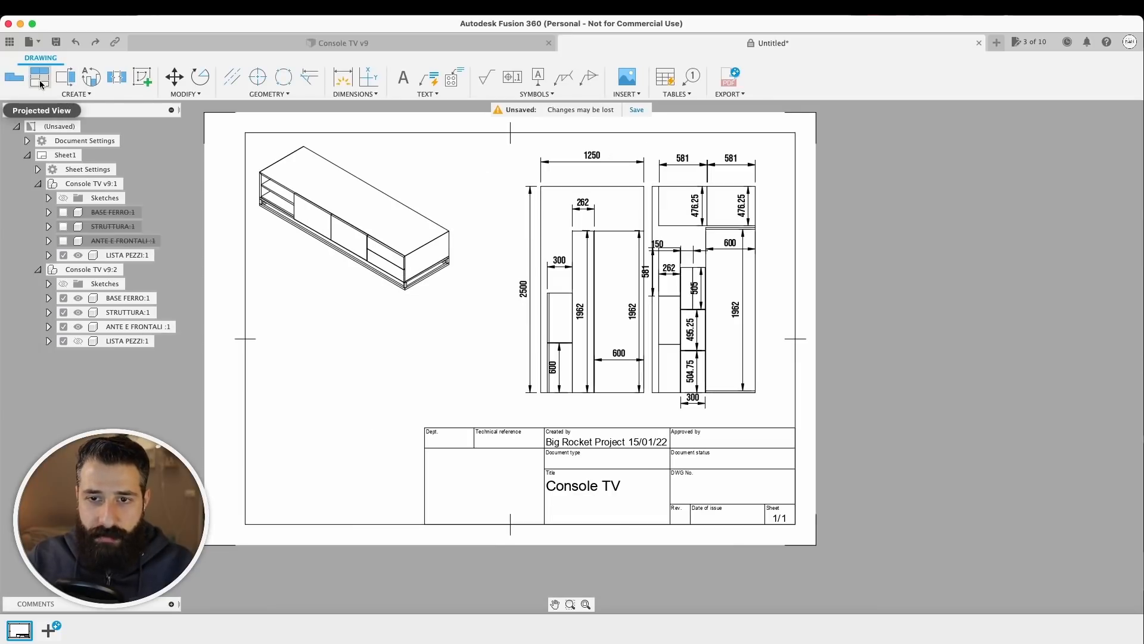
middle_drag(492, 314, 466, 314)
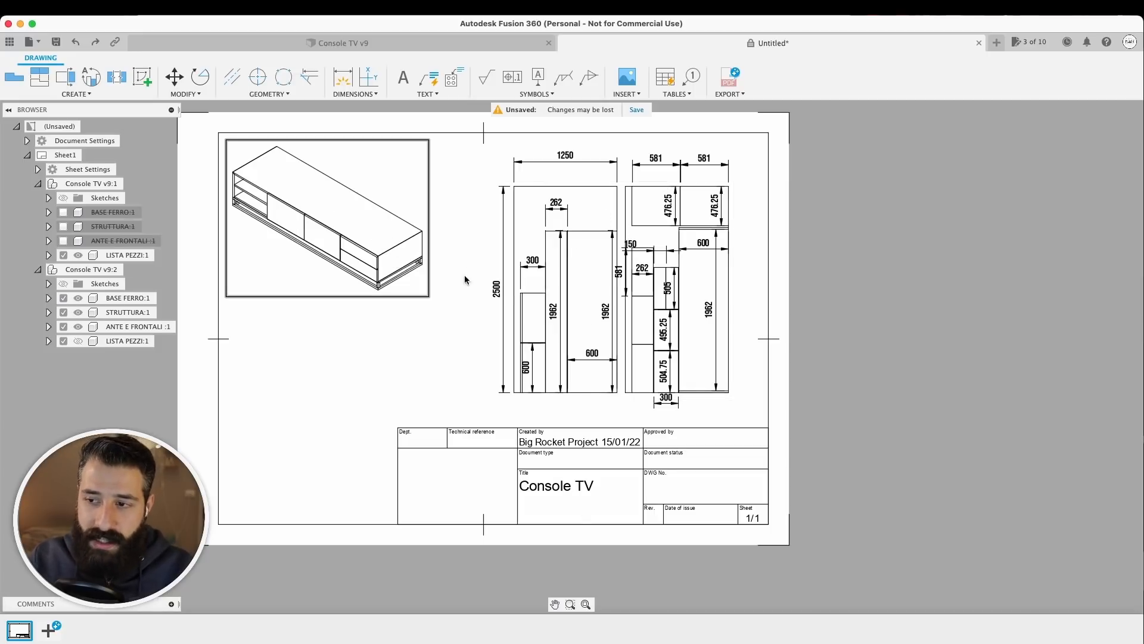
scroll(590, 258, up, 2)
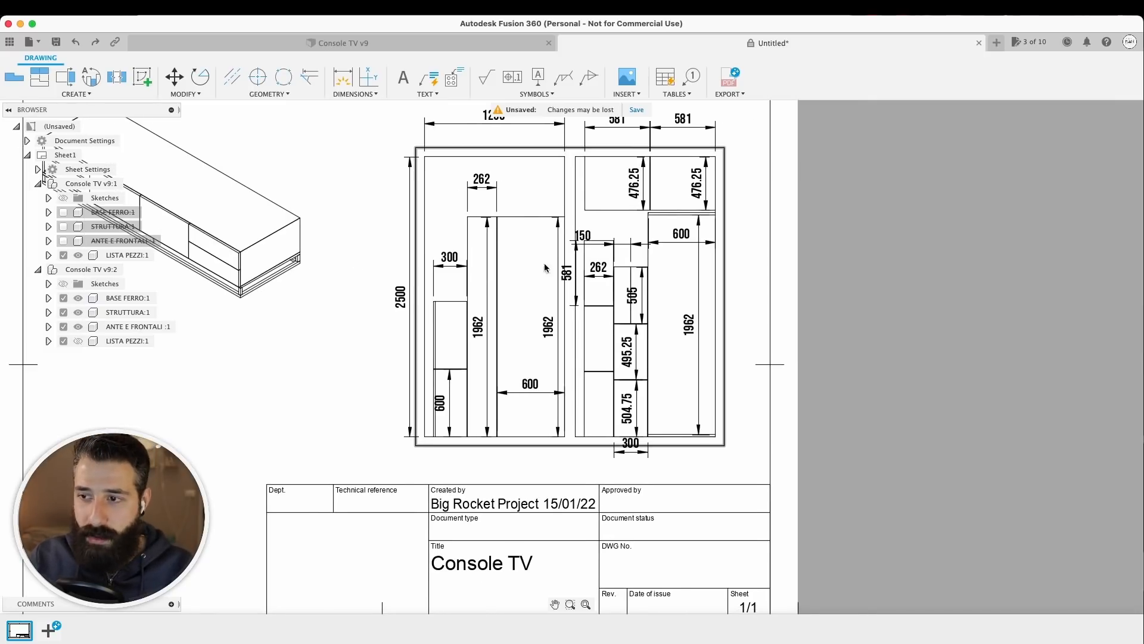
scroll(532, 260, down, 3)
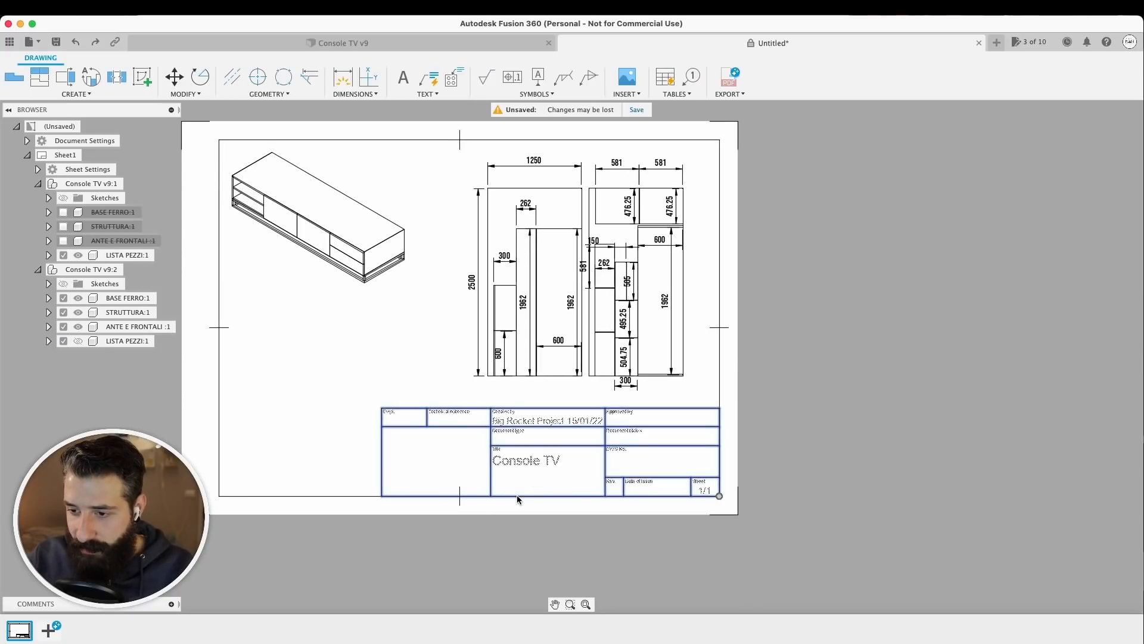
Step: Create a new title block named ISO_TITLEBLOCK 1 based on ISO_TITLEBLOCK
right_click(516, 494)
click(511, 548)
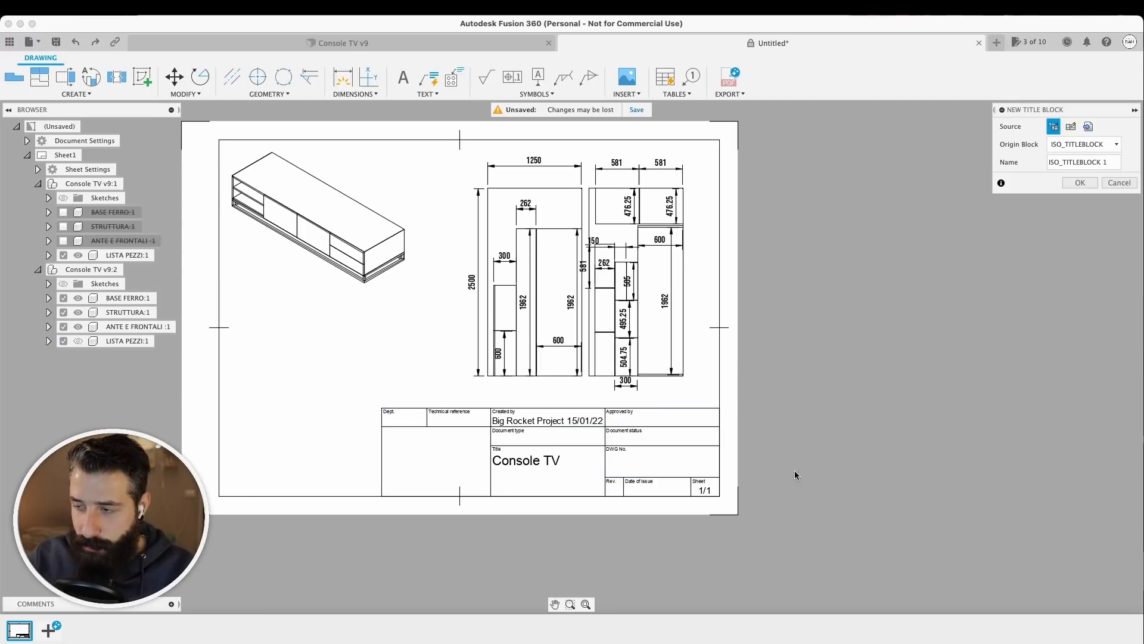
click(1080, 183)
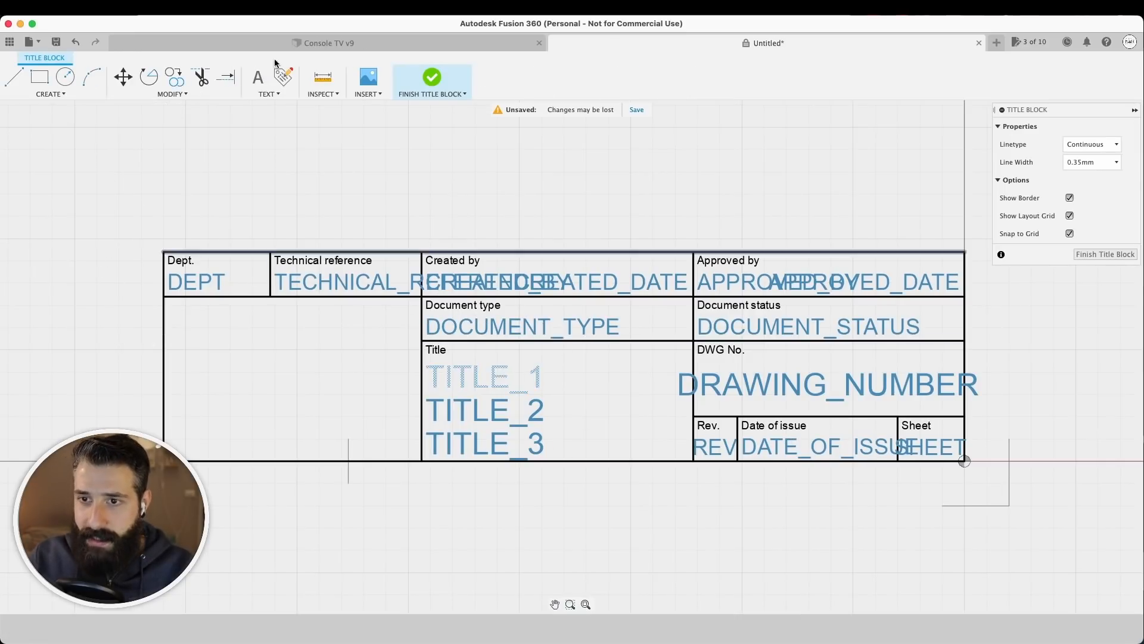
Step: Insert the BRP CLASSIC logo image from the computer, centred in the title block's empty cell at scale 0.5, and finish the title block
click(374, 84)
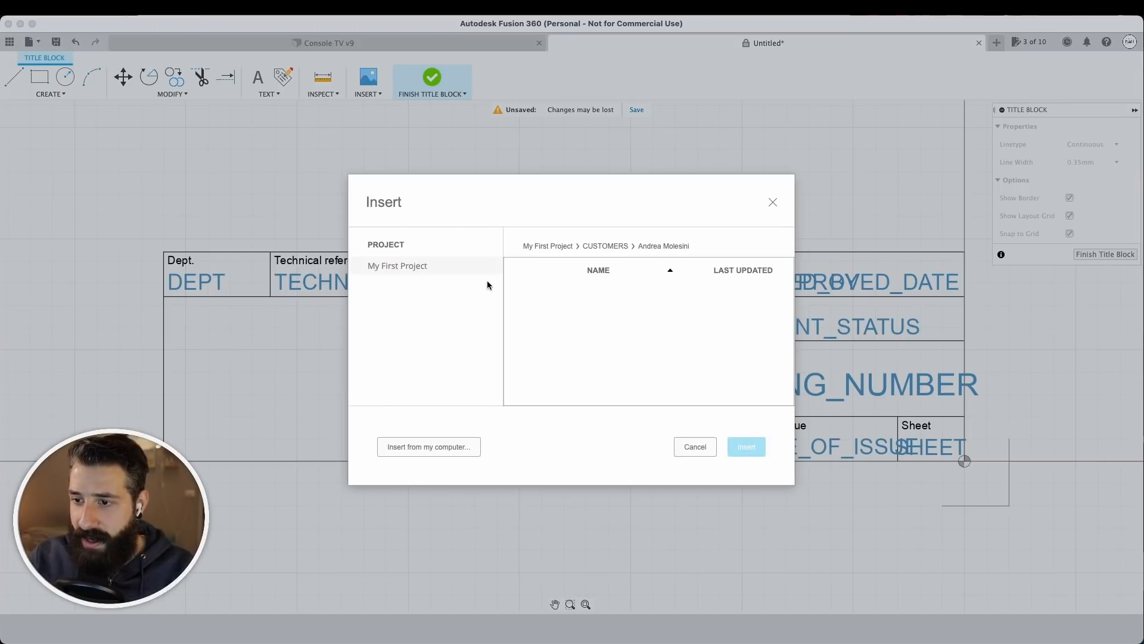
click(467, 450)
key(Return)
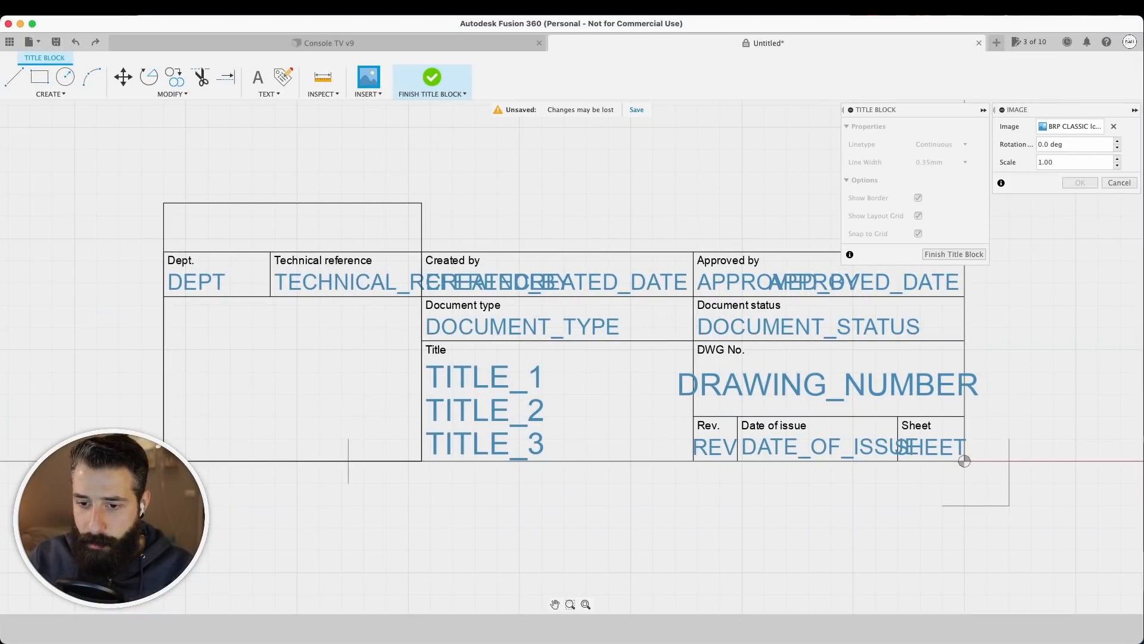
click(264, 454)
double_click(1067, 198)
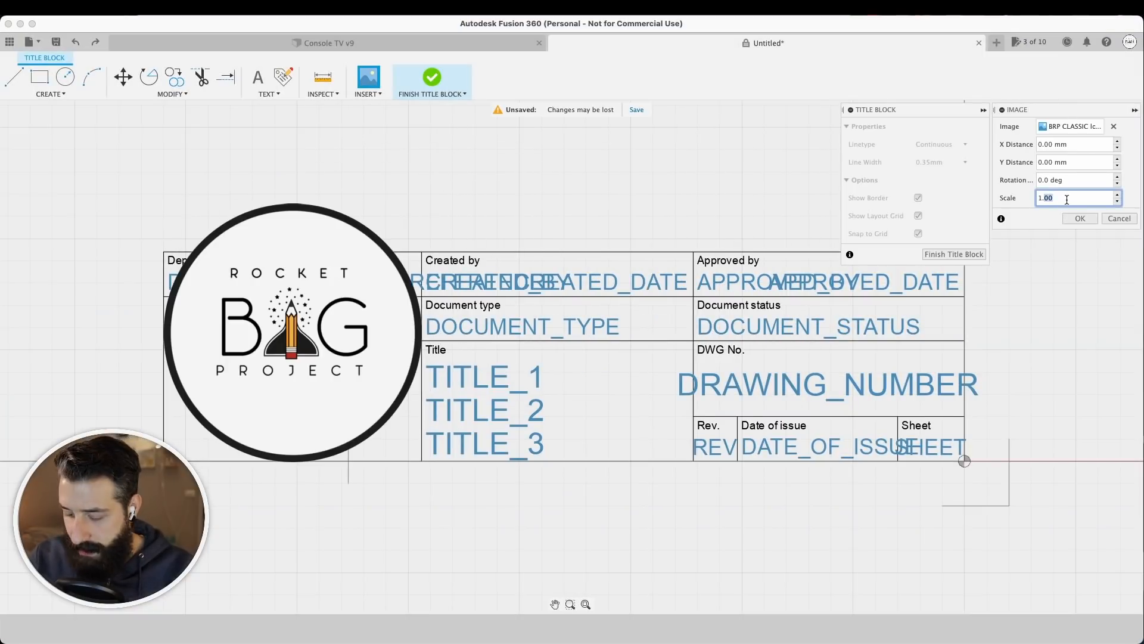
text(0,5)
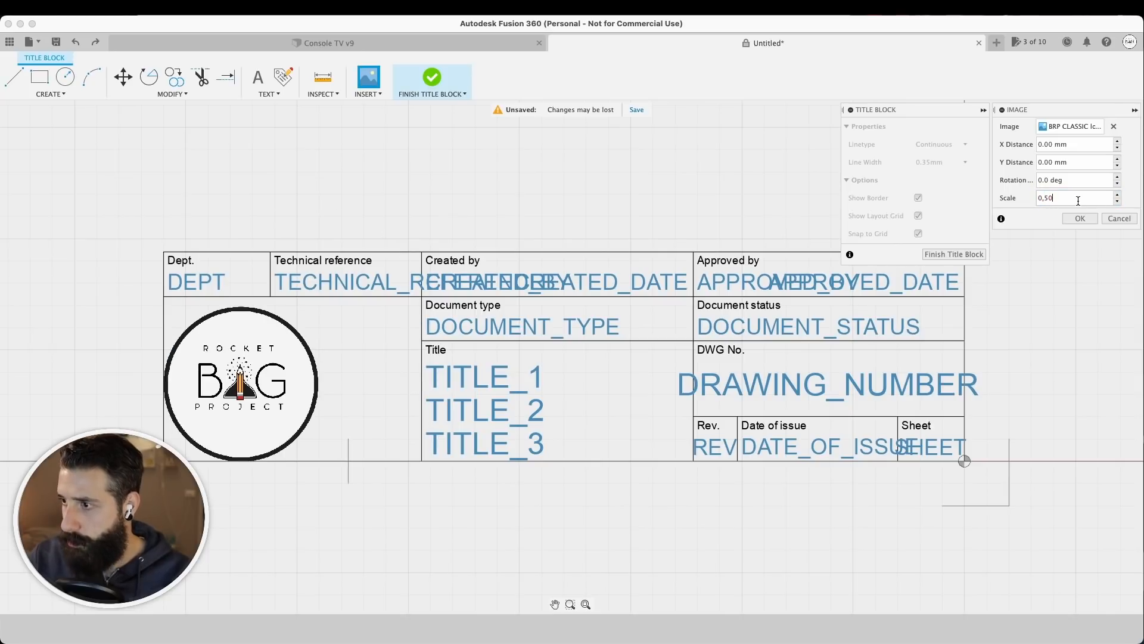
key(Return)
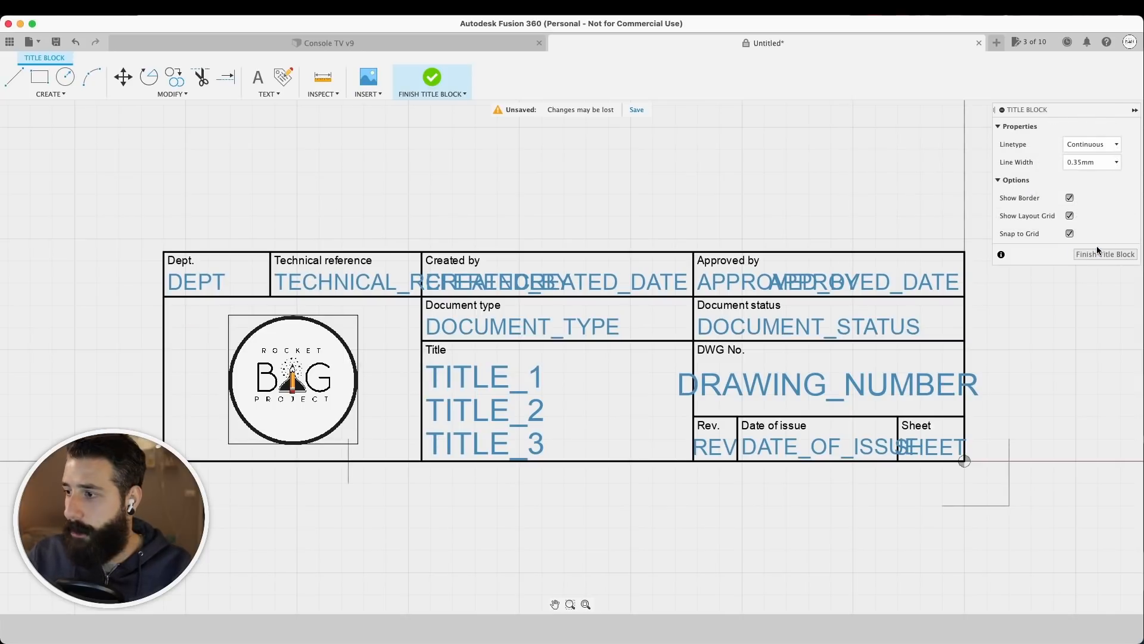
click(1099, 254)
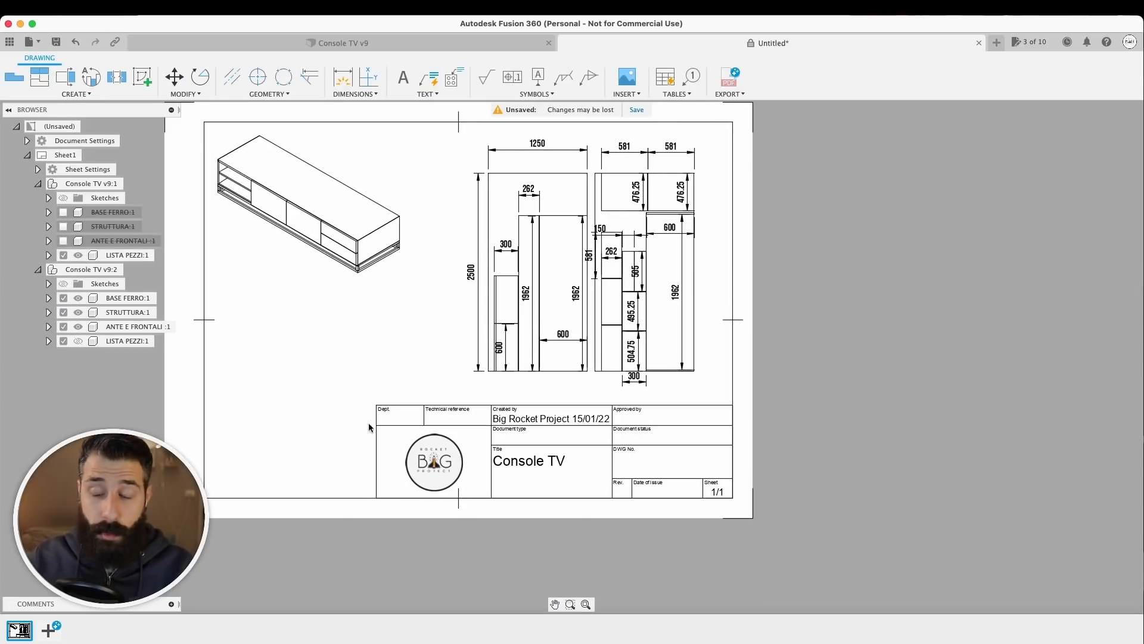
Step: Save the drawing as Console TV Drawing simple
mouse_move(462, 319)
middle_down()
mouse_move(539, 337)
mouse_move(531, 357)
middle_up()
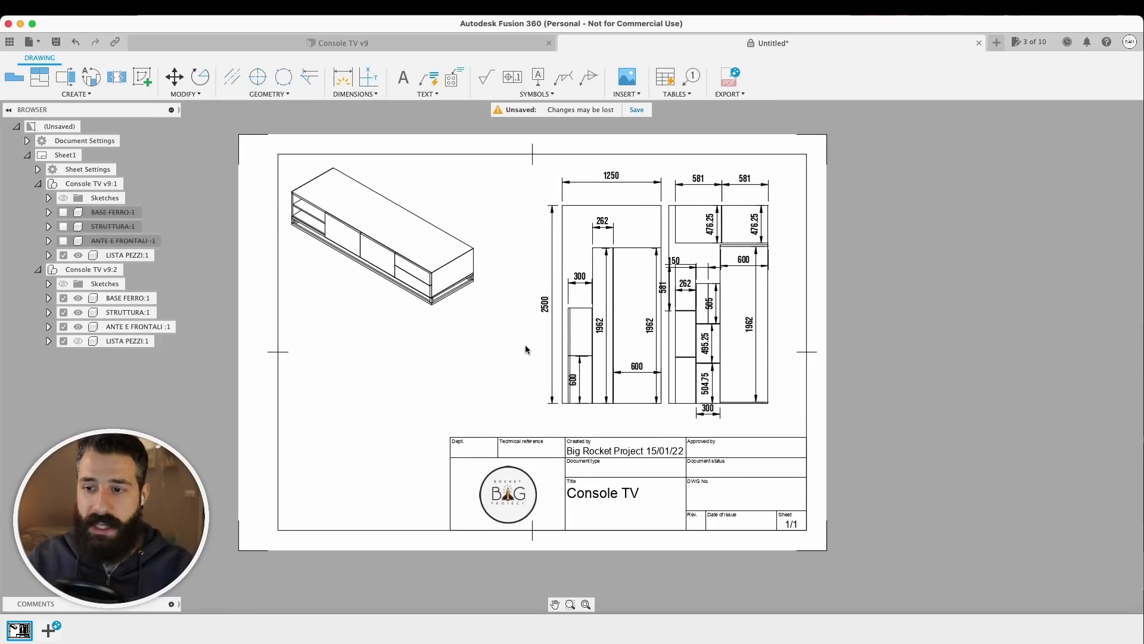
click(636, 109)
click(501, 128)
key(shift+alt+Left)
key(shift+alt+Left)
key(shift+alt+Left)
click(498, 128)
key(Return)
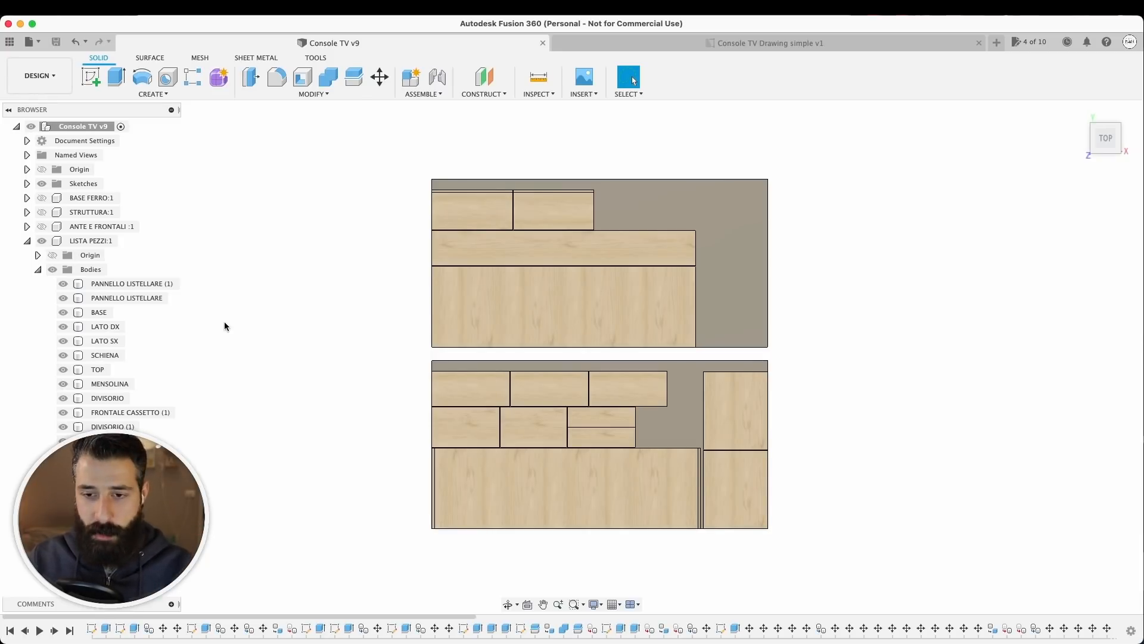
Step: Create components from all the console panel bodies in LISTA PEZZI, from BASE onward, leaving both PANNELLO LISTELLARE sheets as bodies
click(104, 313)
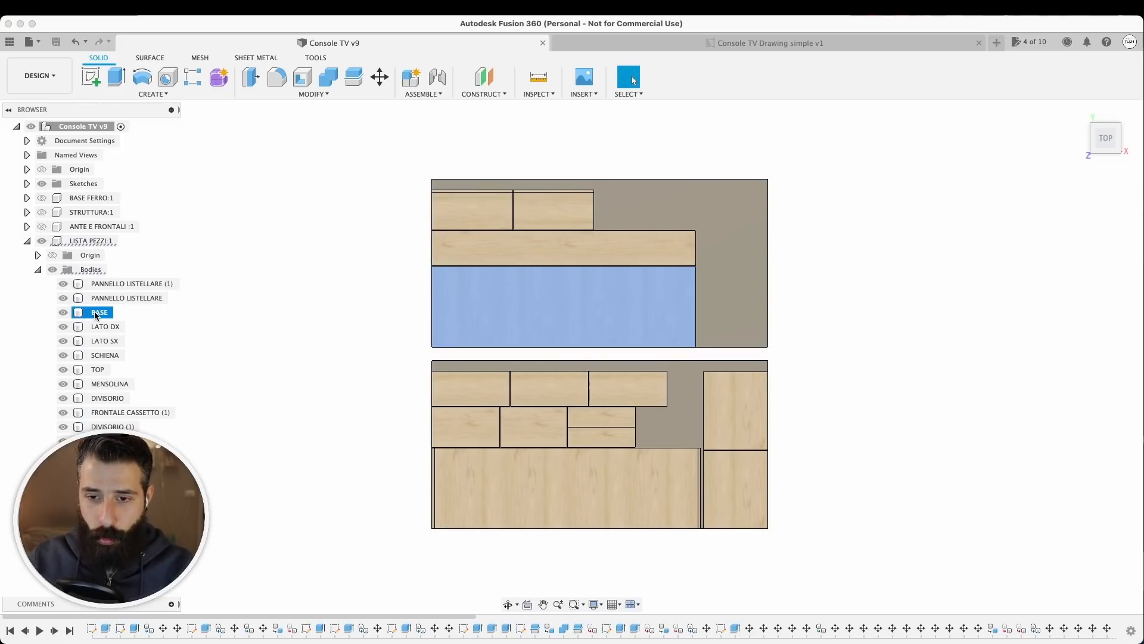
click(142, 299)
click(236, 273)
right_click(90, 312)
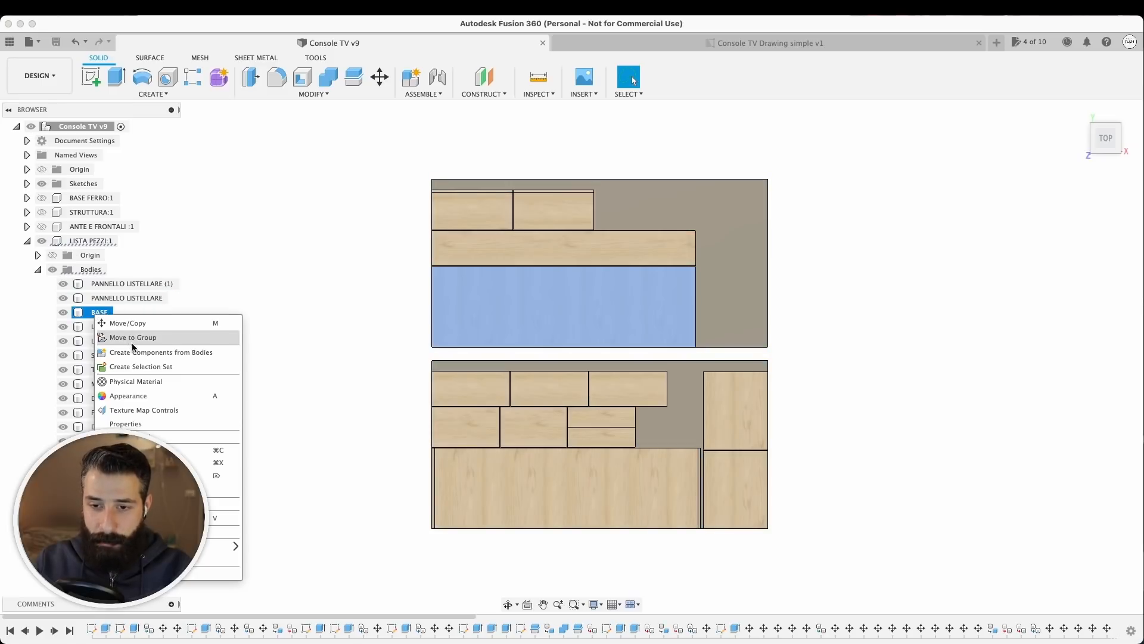
click(125, 339)
right_click(94, 313)
click(115, 340)
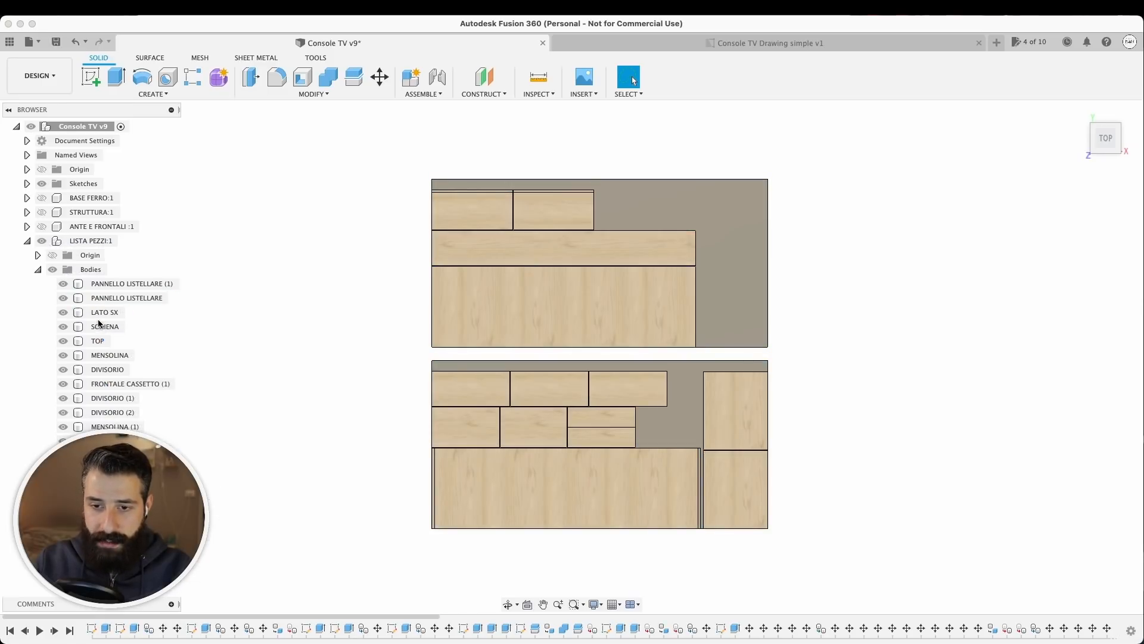
right_click(99, 313)
click(152, 354)
right_click(97, 313)
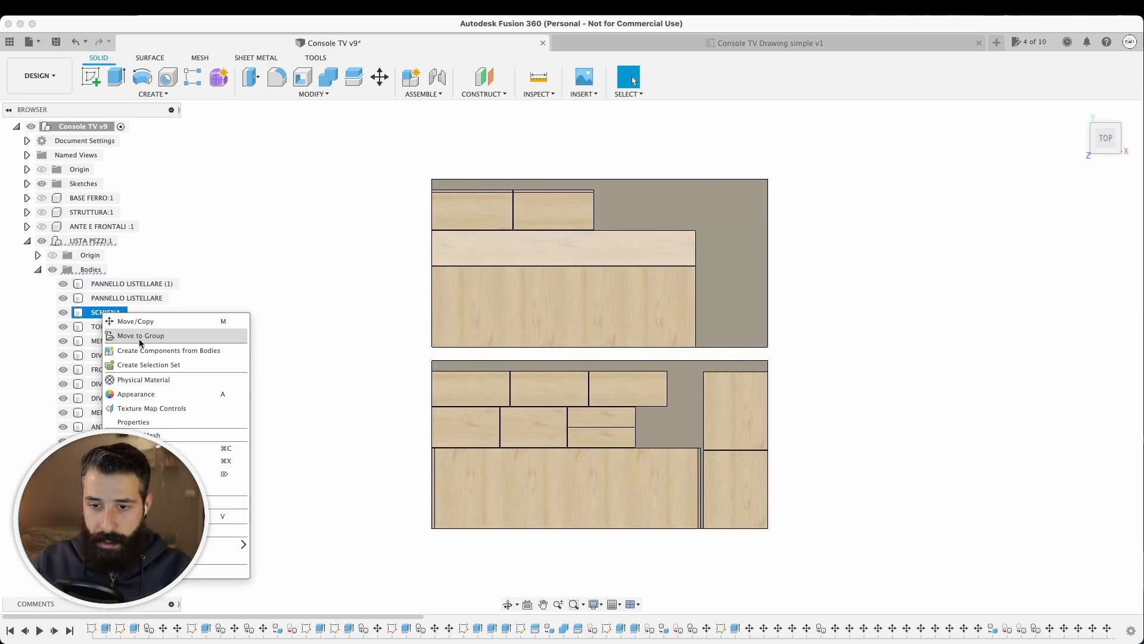
click(178, 336)
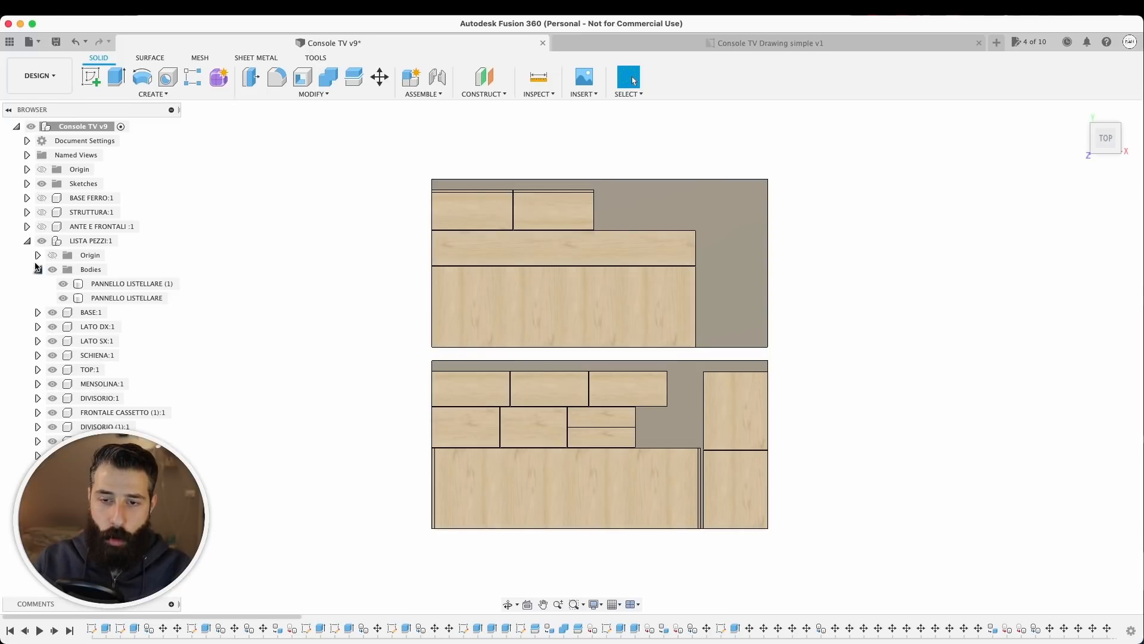
Step: Create a new drawing from the LISTA PEZZI component
click(94, 242)
right_click(94, 244)
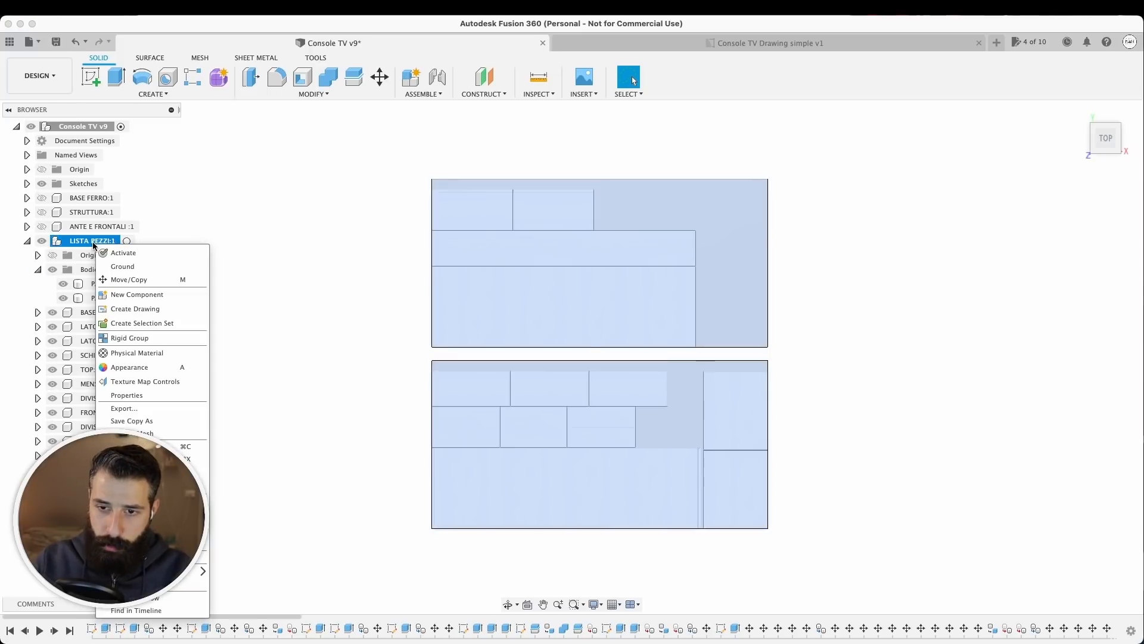
click(159, 309)
right_click(90, 125)
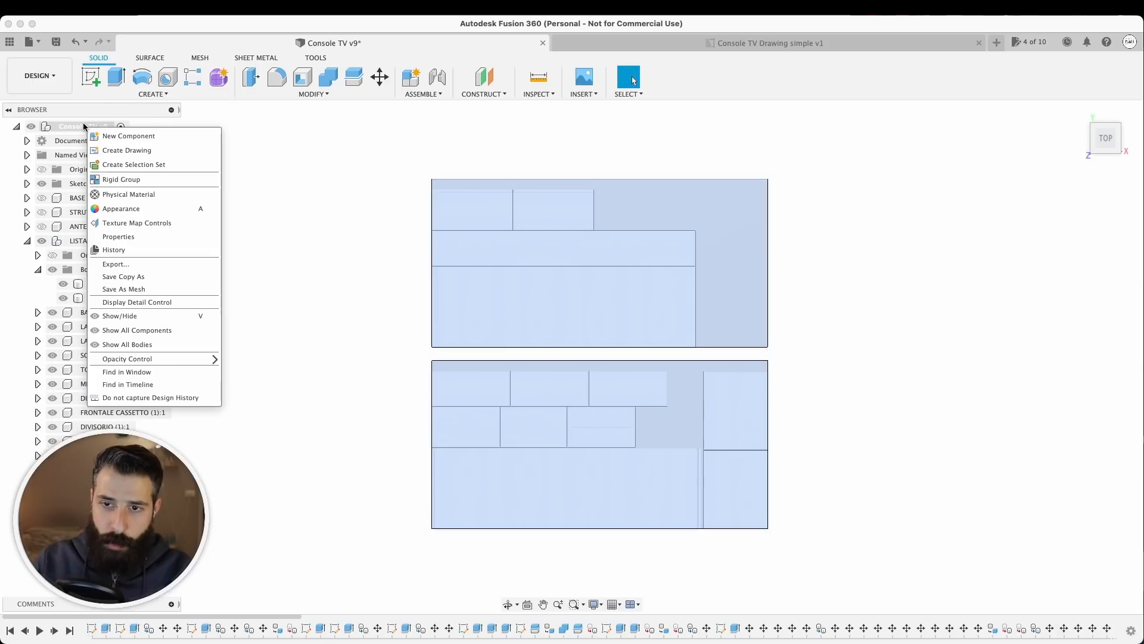
click(115, 148)
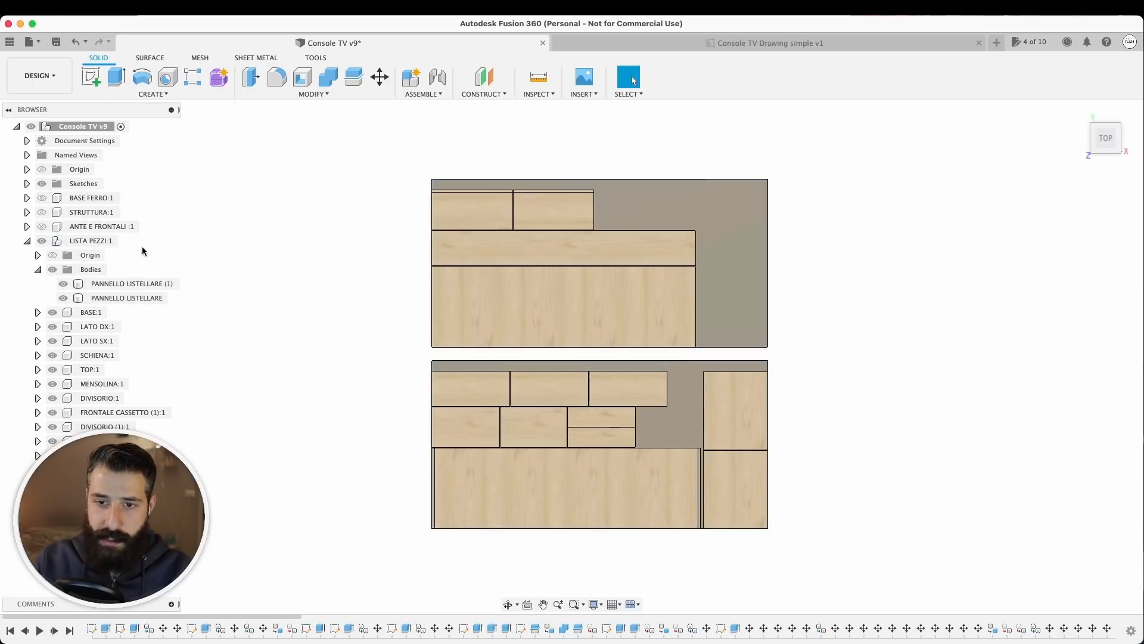
right_click(99, 243)
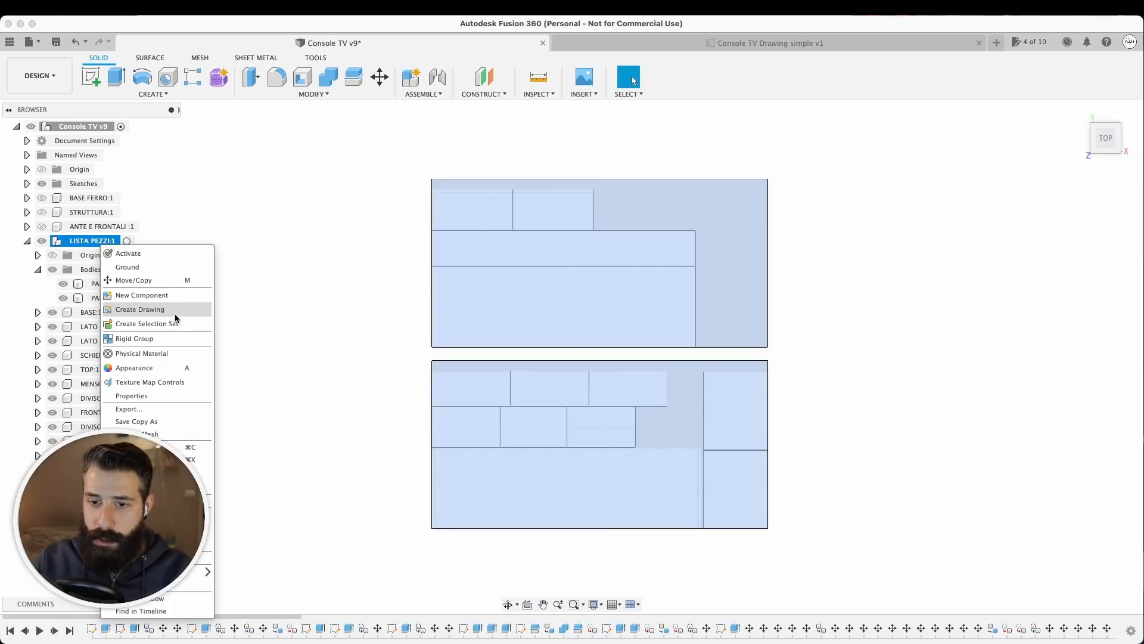
click(177, 310)
click(1080, 361)
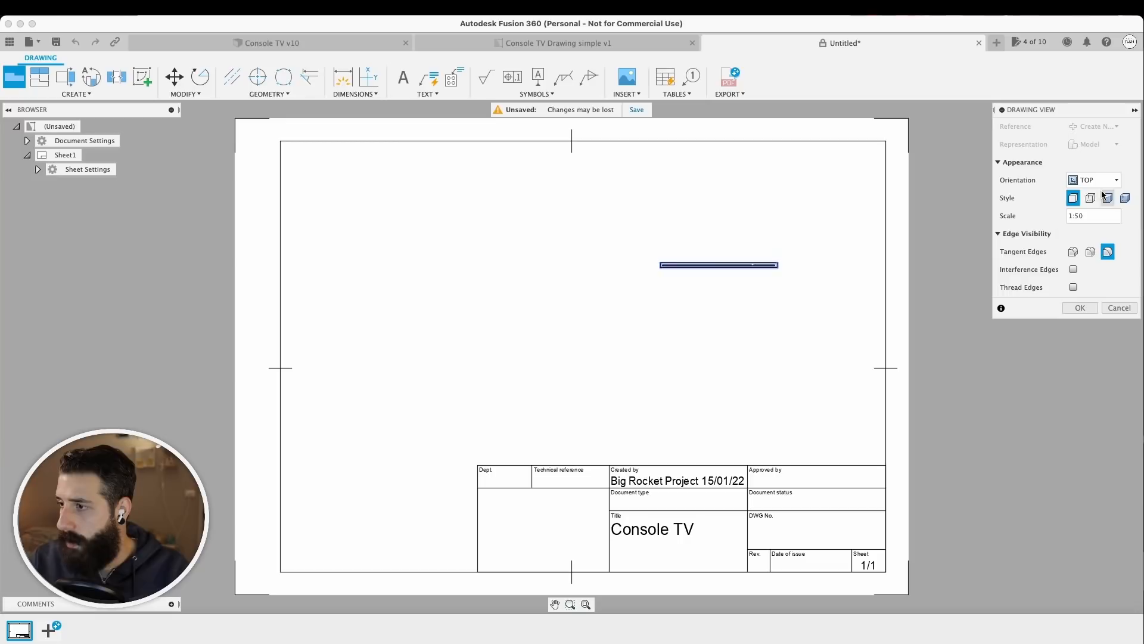
Step: Place the cut layout's base view in TOP orientation above the title block, at a larger scale than the default
double_click(1097, 215)
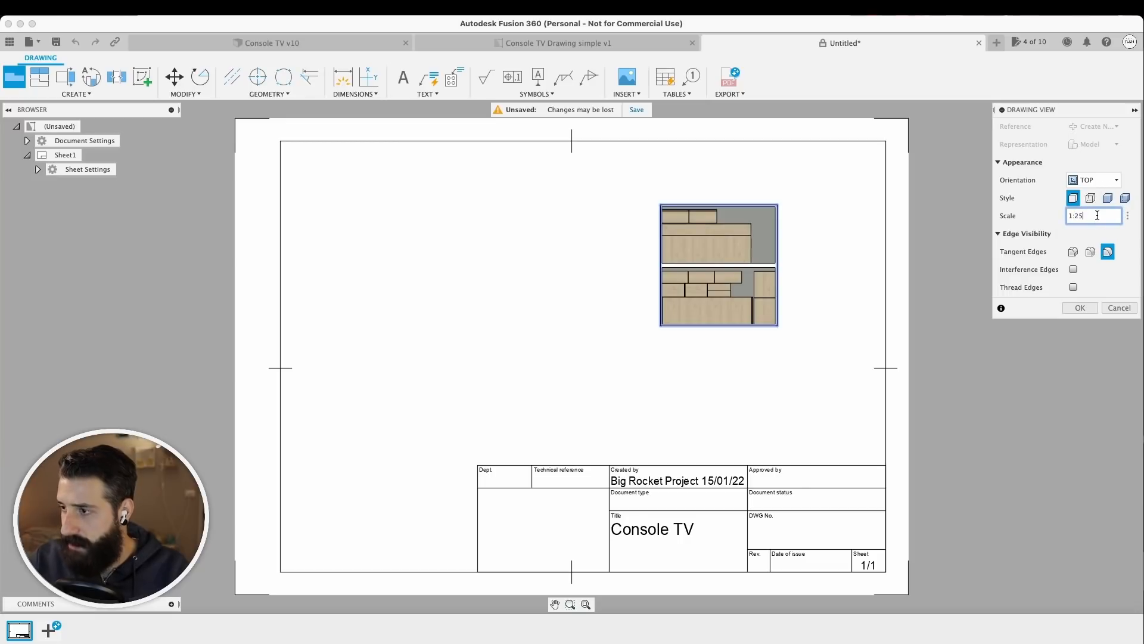
key(Return)
click(1080, 308)
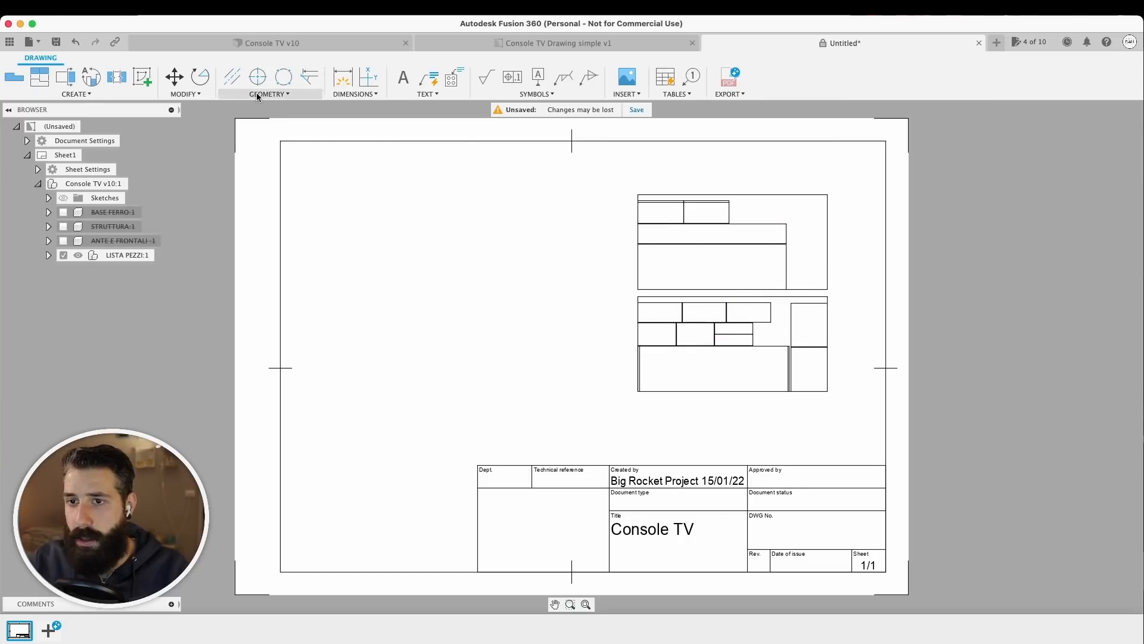
Step: Rotate the cut layout view 90 degrees counterclockwise so the two sheets stand upright side by side
click(204, 82)
click(705, 255)
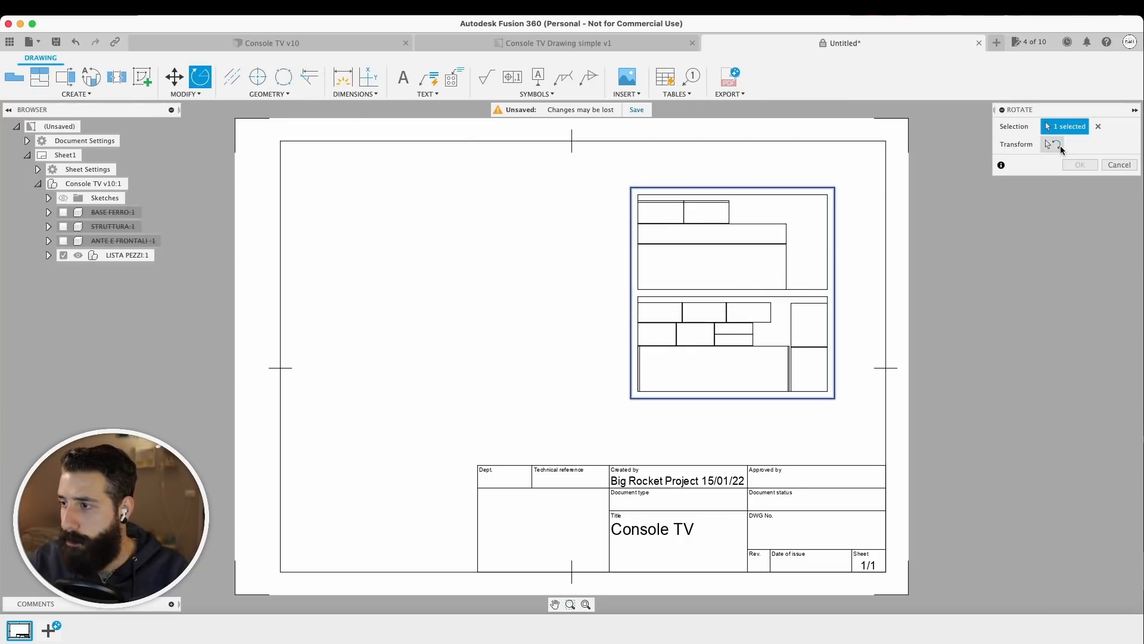
click(1060, 146)
click(963, 309)
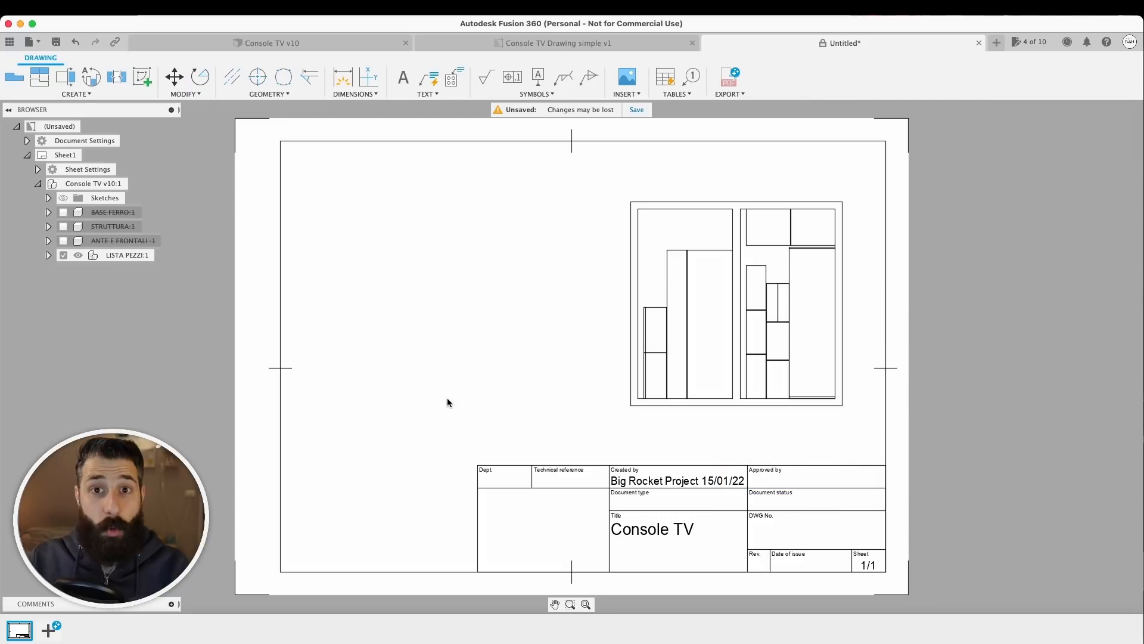
Step: Place an Automatic, First Level parts list of the view at the upper-left corner of the sheet frame
click(666, 77)
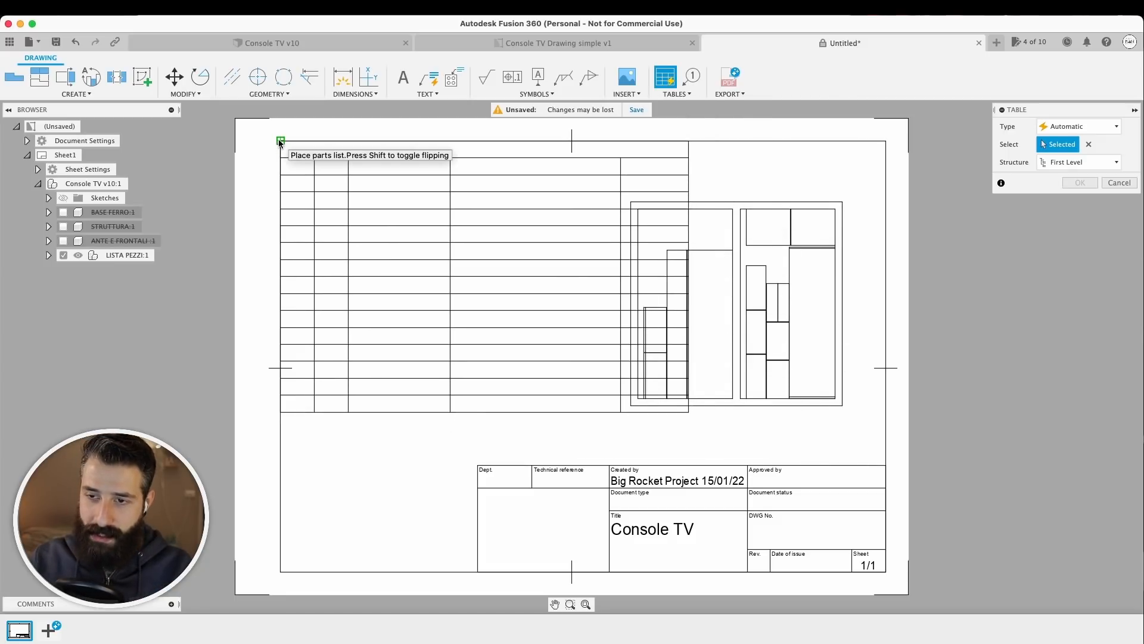
click(279, 144)
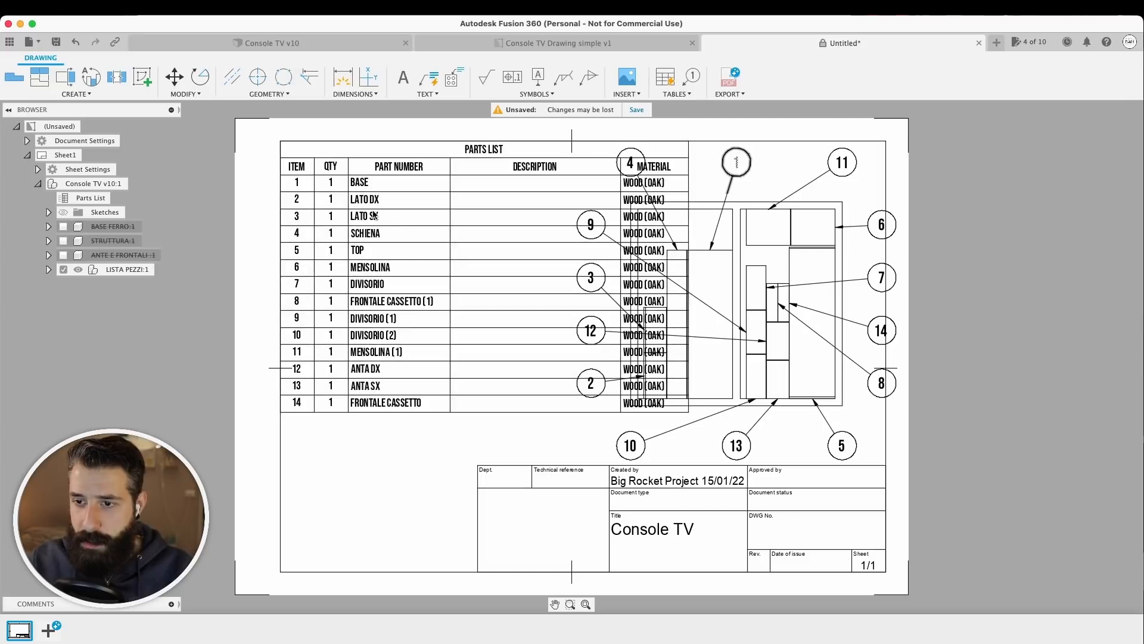
Step: Remove the Qty and Material columns from the parts list and narrow its Description column
click(420, 210)
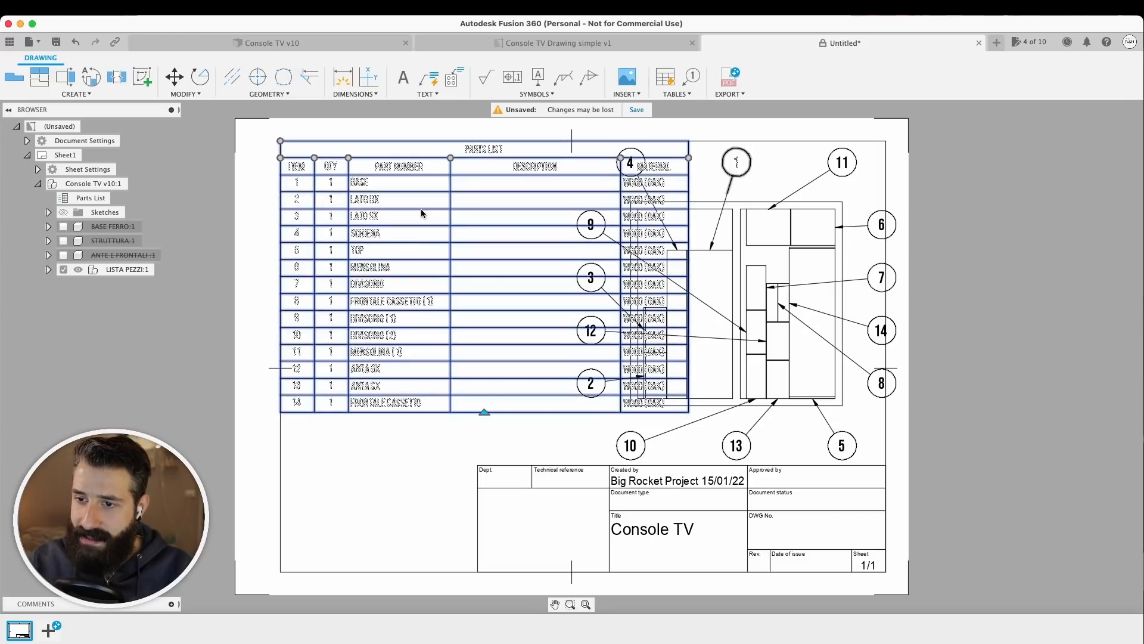
double_click(421, 208)
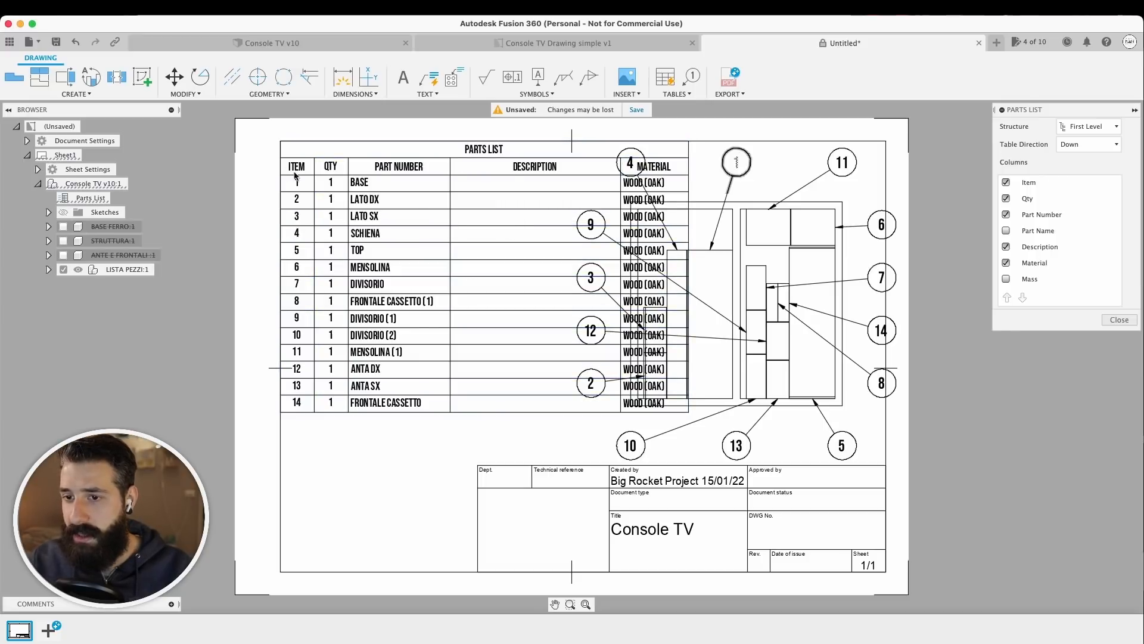
click(1006, 199)
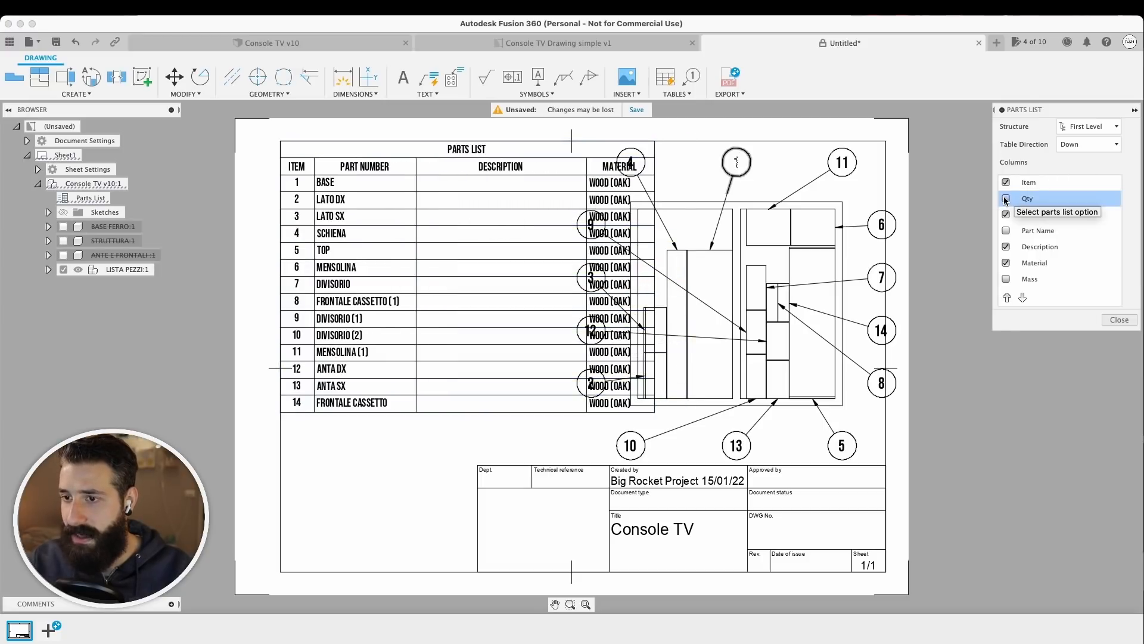
click(1006, 263)
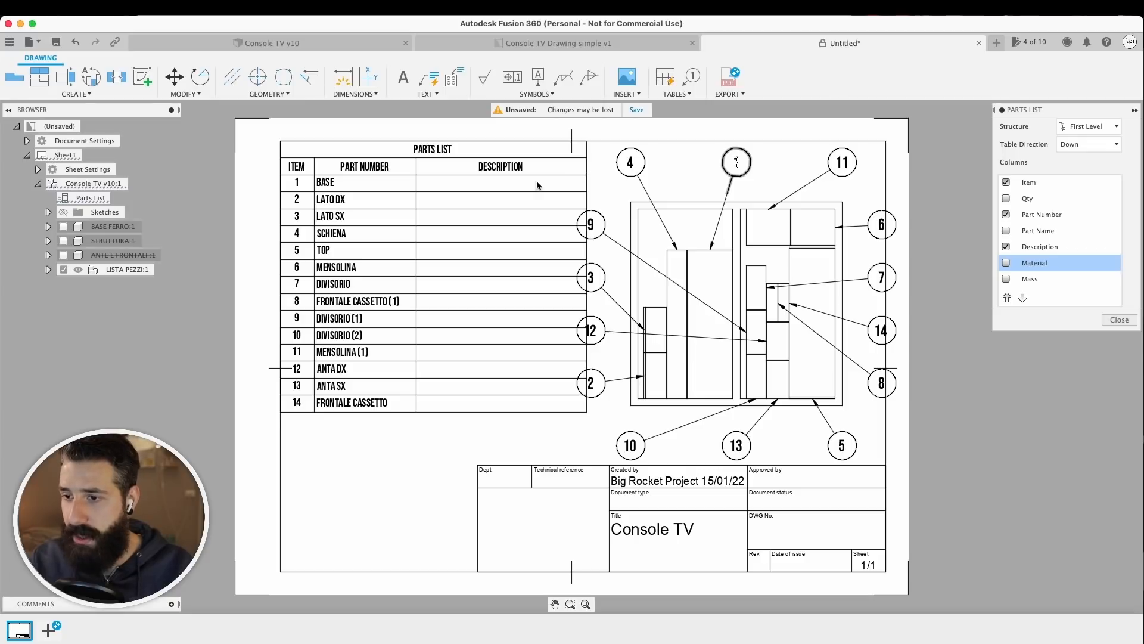
key(Escape)
click(453, 202)
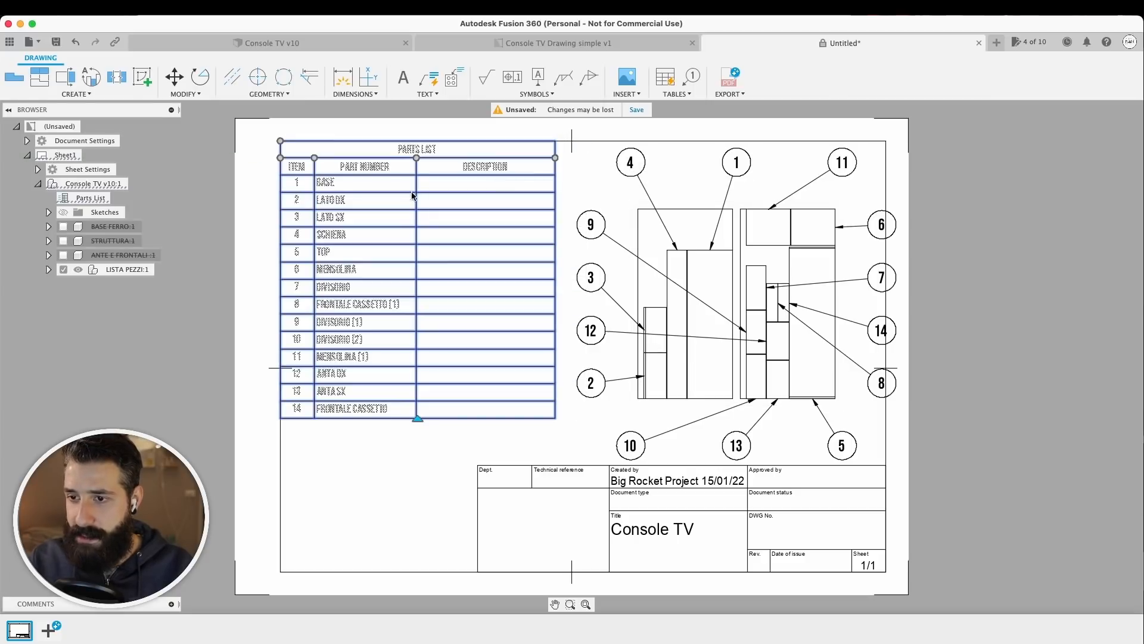
key(Escape)
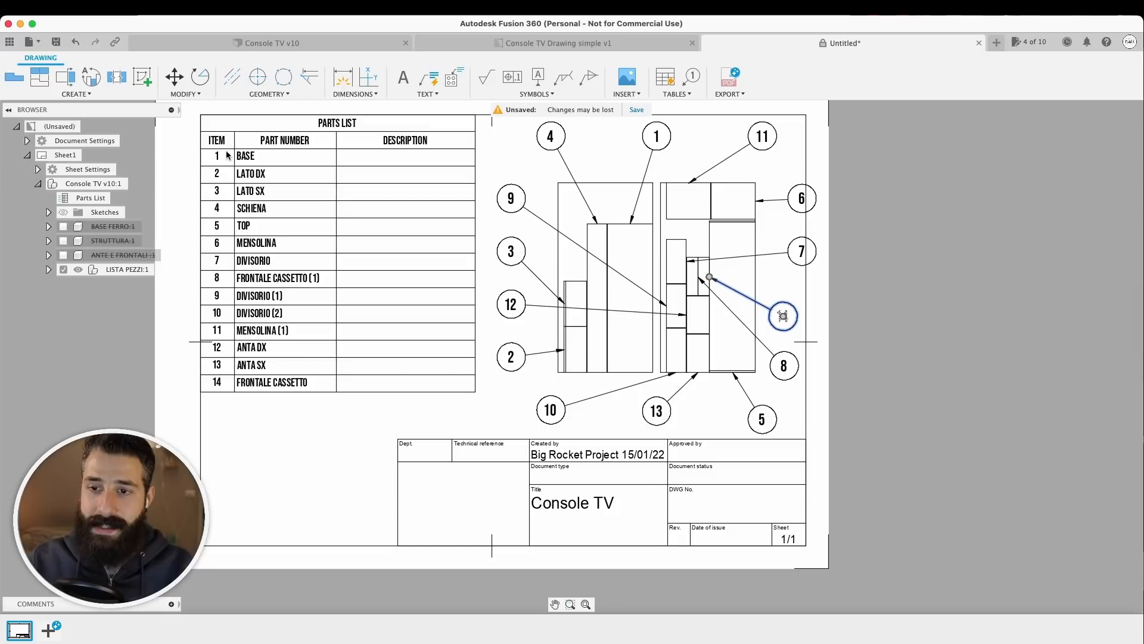
Step: Move balloons 6 and 7 closer to the view so they sit inside the sheet frame
drag(801, 199, 782, 174)
click(804, 250)
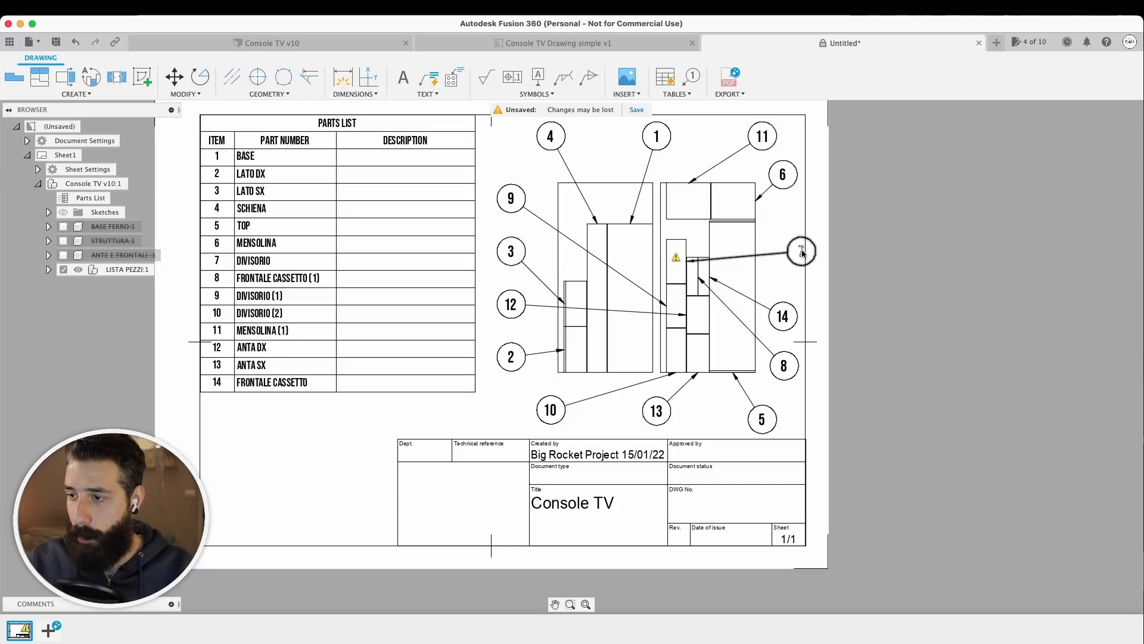
drag(800, 256, 784, 238)
key(Escape)
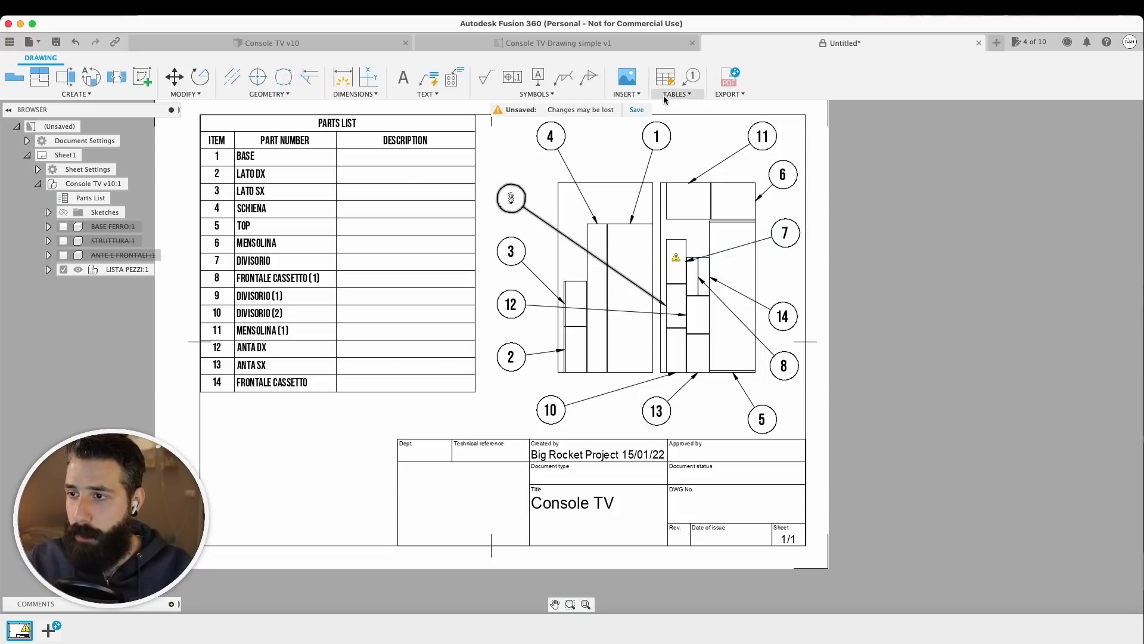
Step: Renumber the balloons automatically in clockwise order from 1 to 13, starting at BASE and ending at SCHIENA, leaving out DIVISORIO's balloon
click(677, 95)
click(693, 188)
click(656, 136)
click(763, 136)
click(783, 175)
click(782, 315)
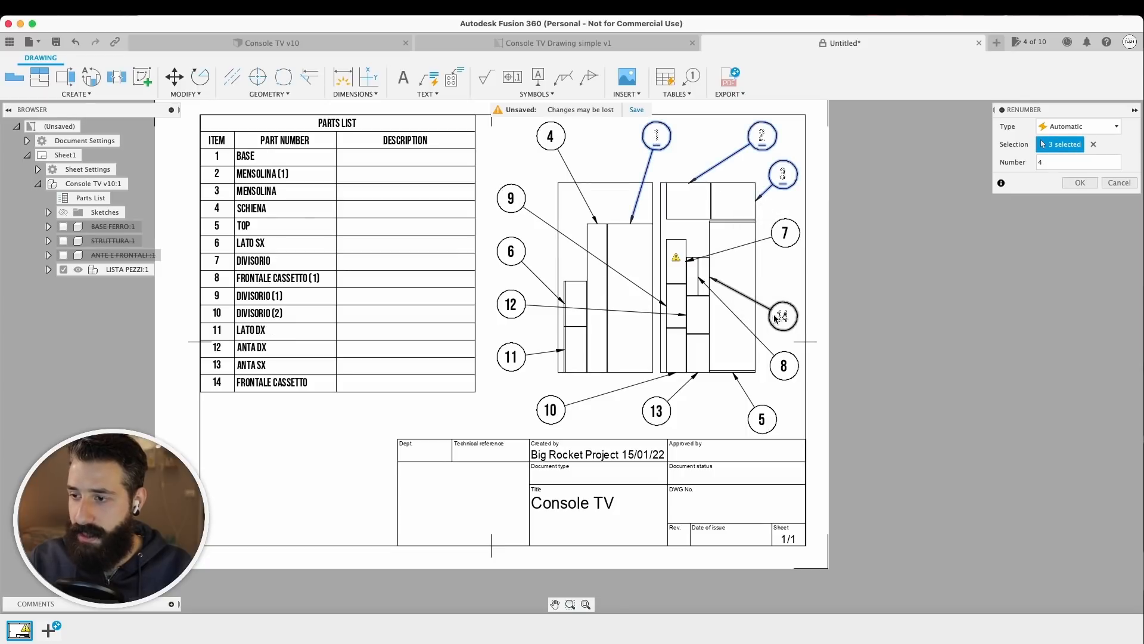
click(783, 366)
click(762, 419)
click(656, 411)
click(550, 410)
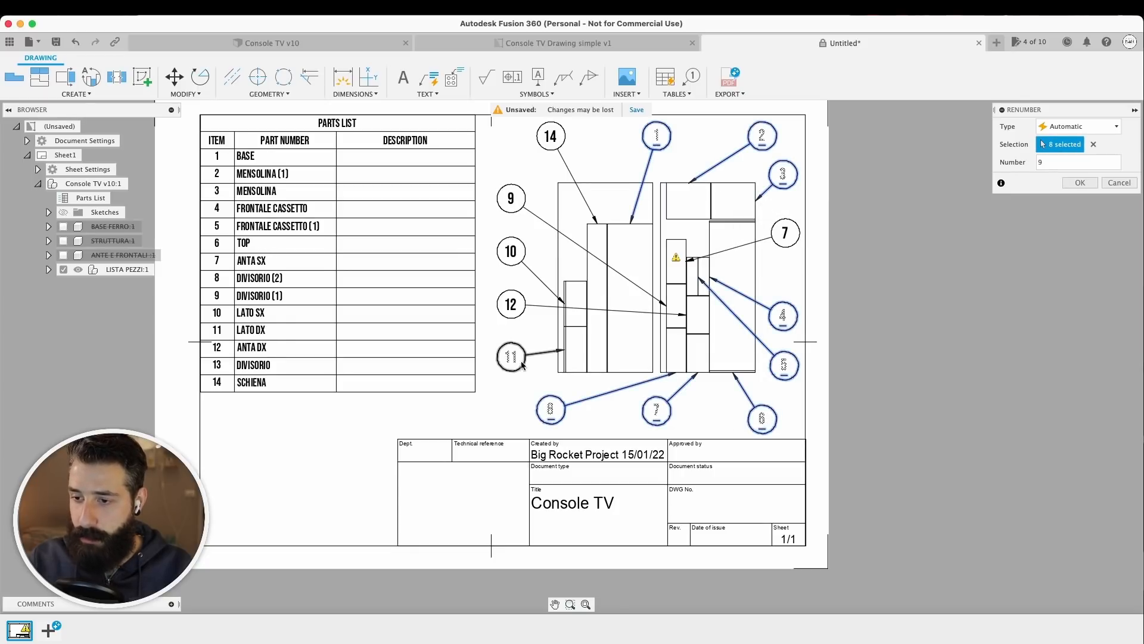
click(511, 357)
click(511, 304)
click(511, 251)
click(511, 198)
click(550, 135)
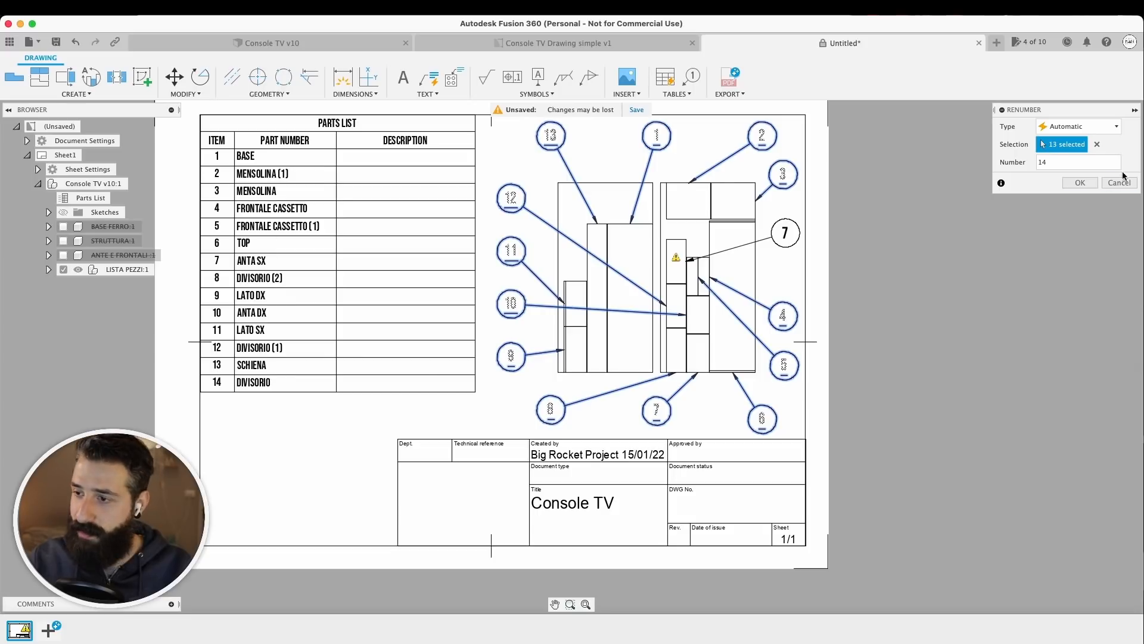
click(1080, 183)
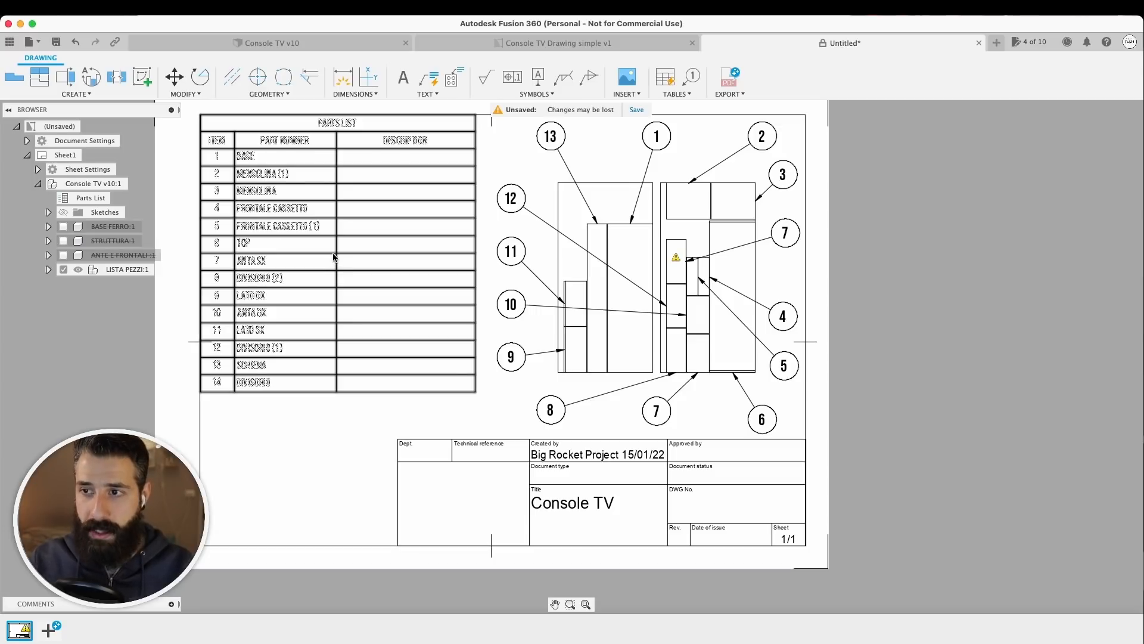
Step: Switch to the Console TV design and open the properties of the BASE component in LISTA PEZZI
click(361, 43)
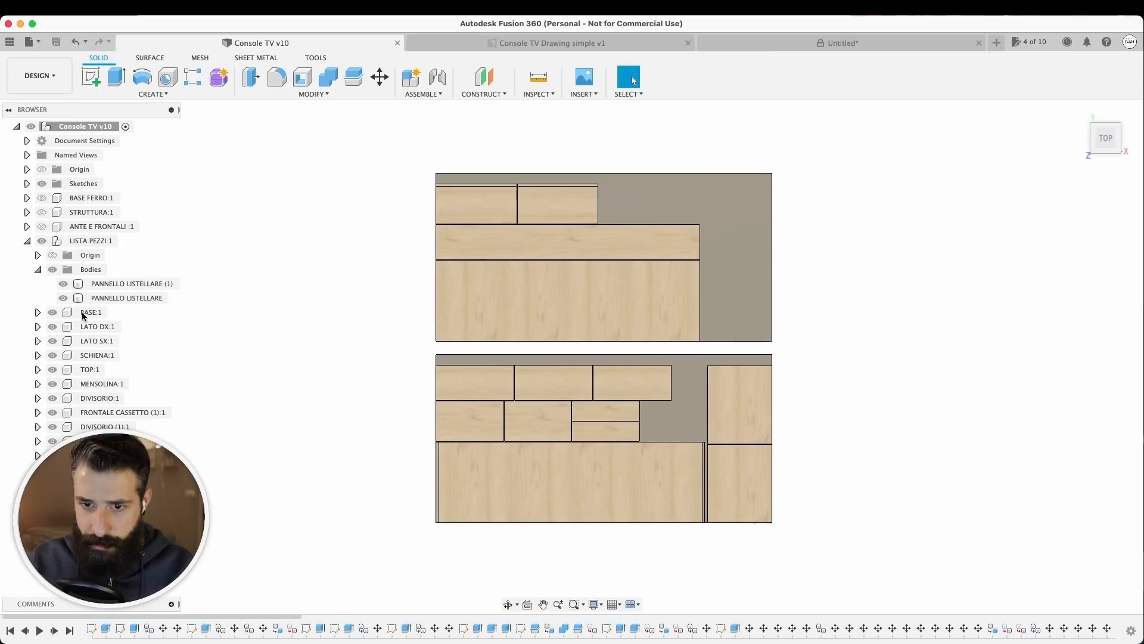
click(82, 312)
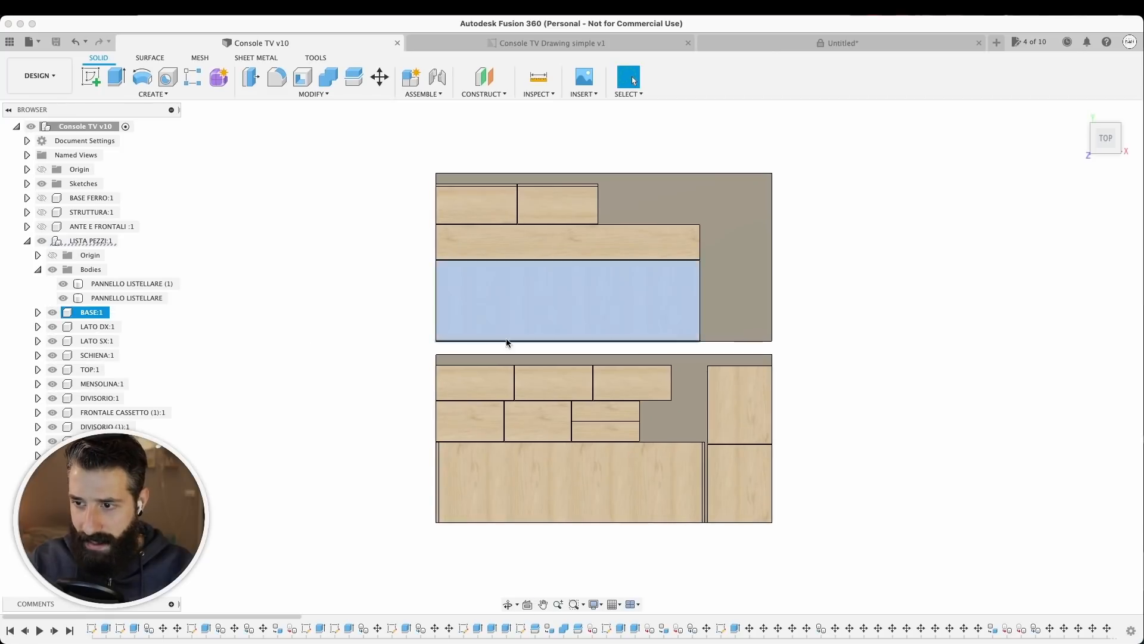
right_click(90, 312)
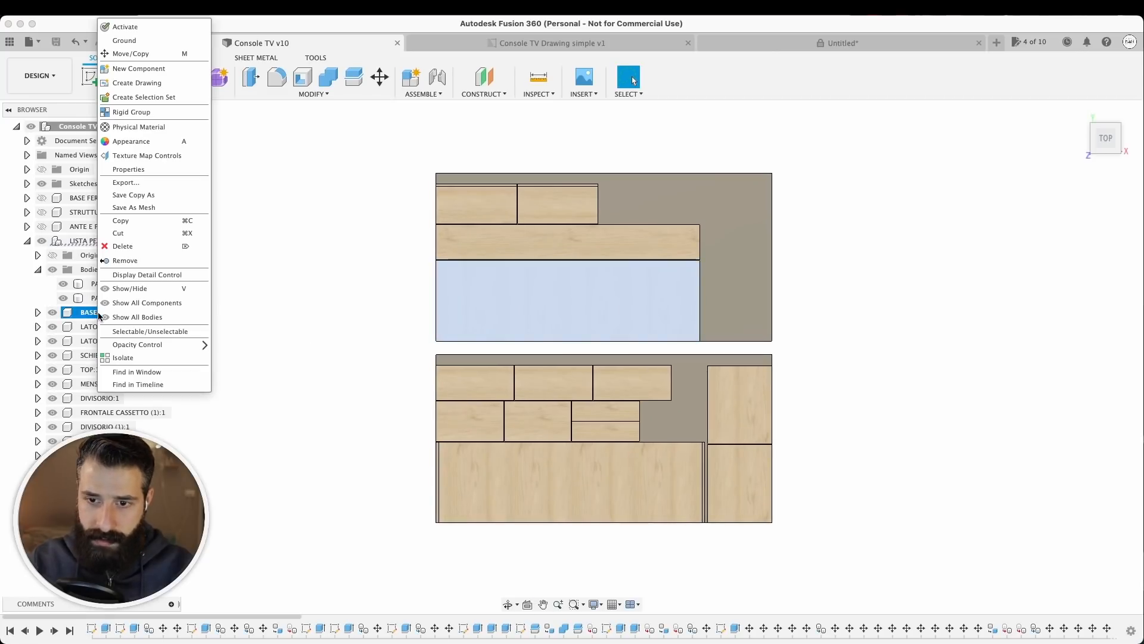
click(153, 172)
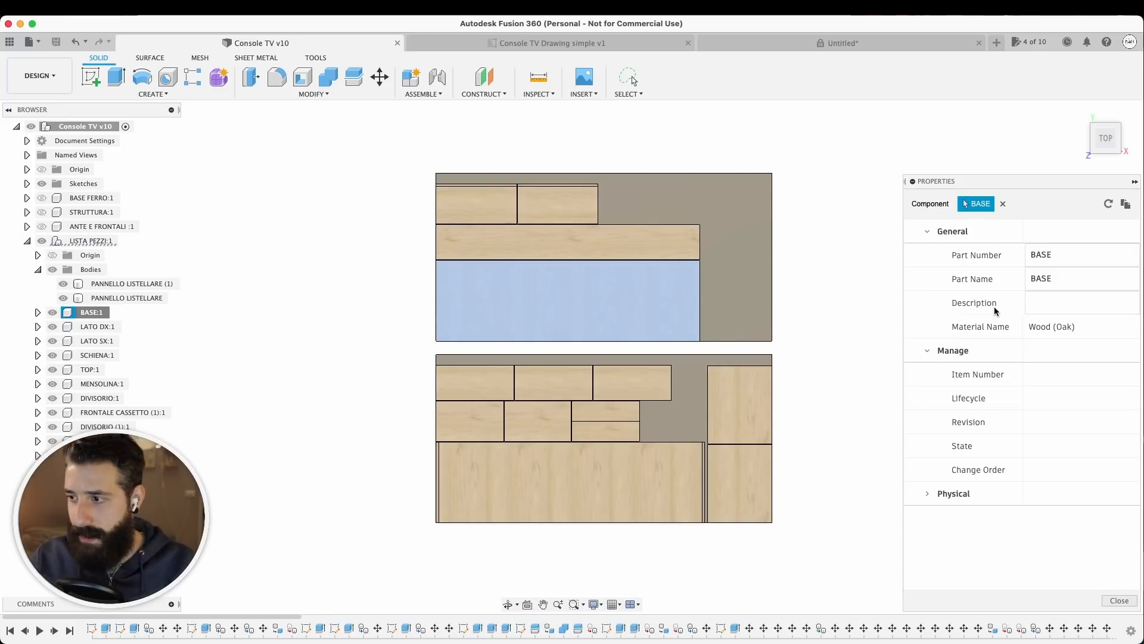
Step: Read BASE's bounding box length and width, and set its description to 1962x600
click(928, 496)
scroll(960, 420, down, 5)
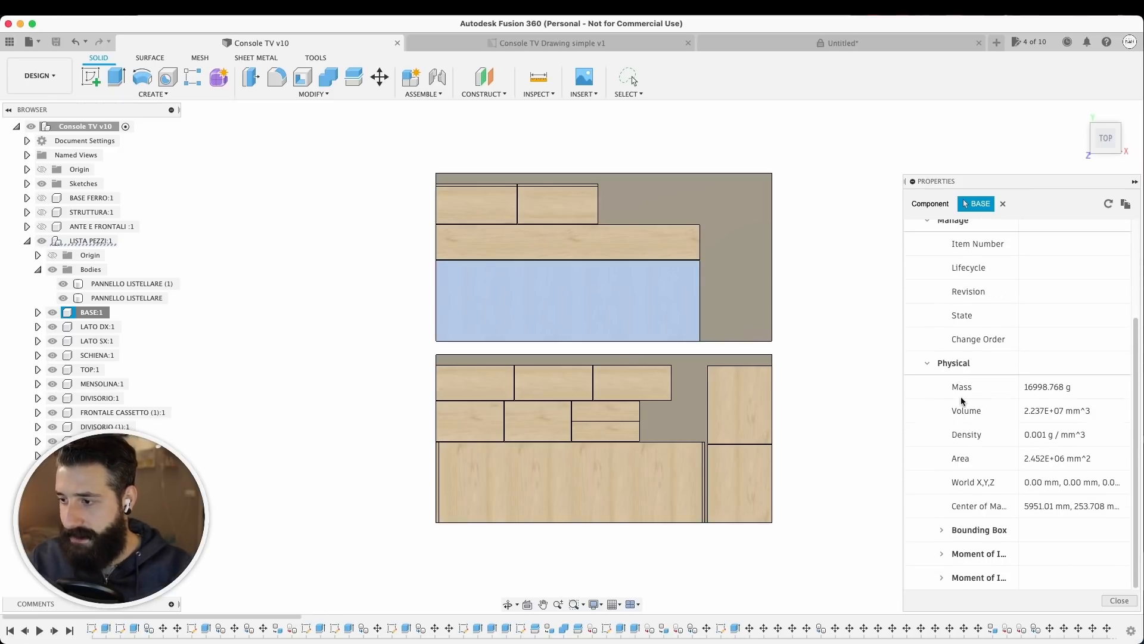
click(941, 531)
scroll(1090, 529, down, 3)
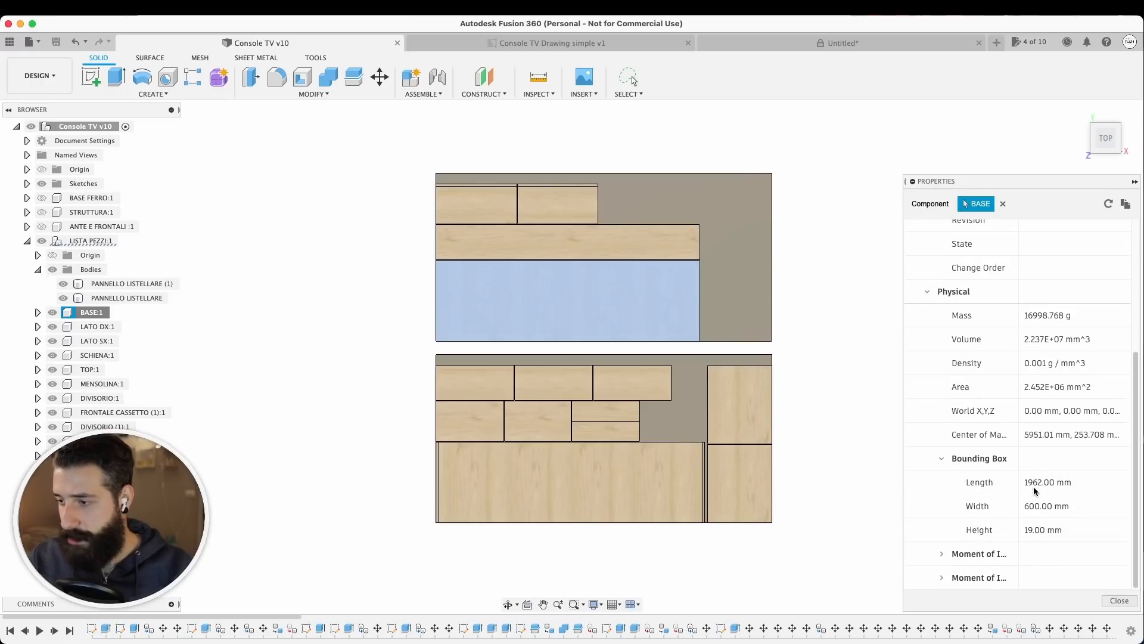
scroll(1034, 490, up, 5)
click(1043, 271)
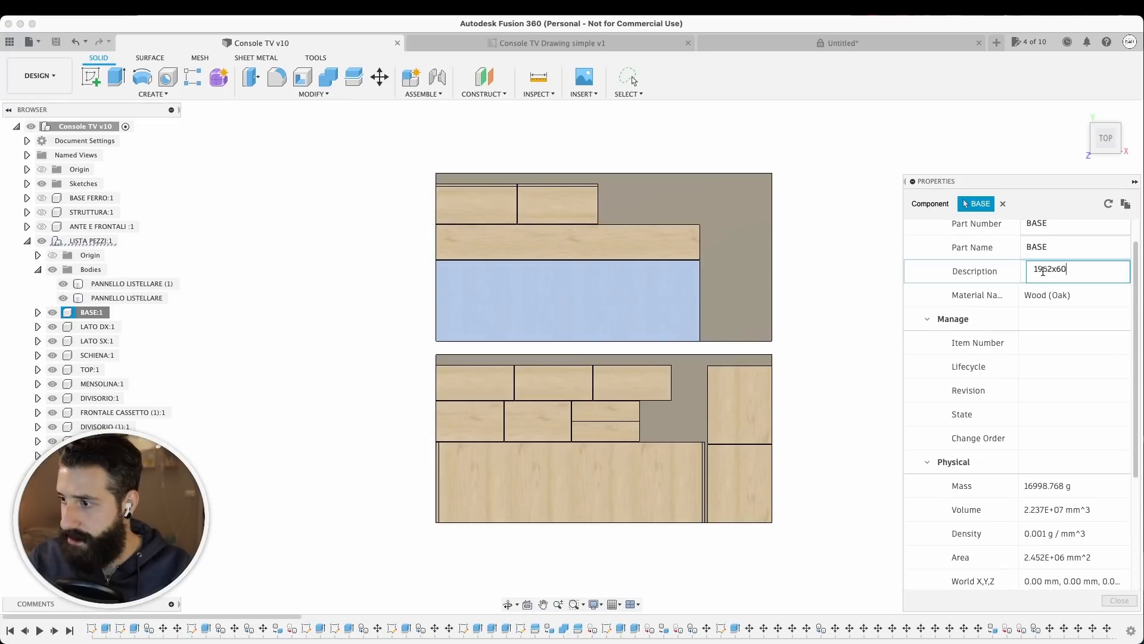
key(Return)
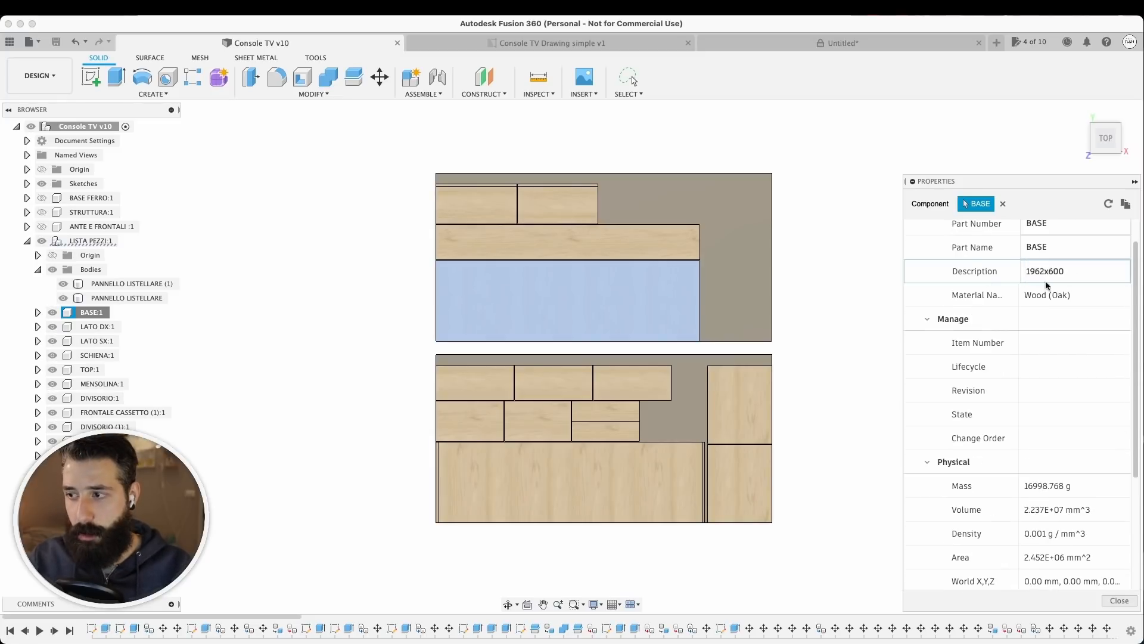
click(865, 230)
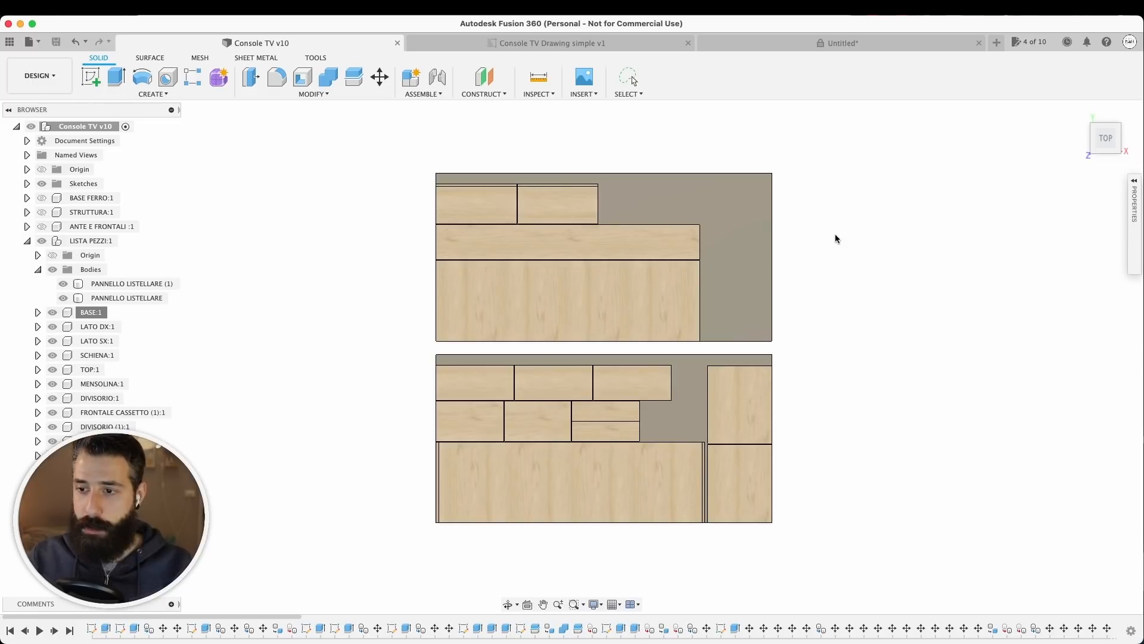
Step: Save the Console TV design and update the untitled drawing to bring BASE's description into the parts list
key(super+s)
click(579, 348)
click(881, 43)
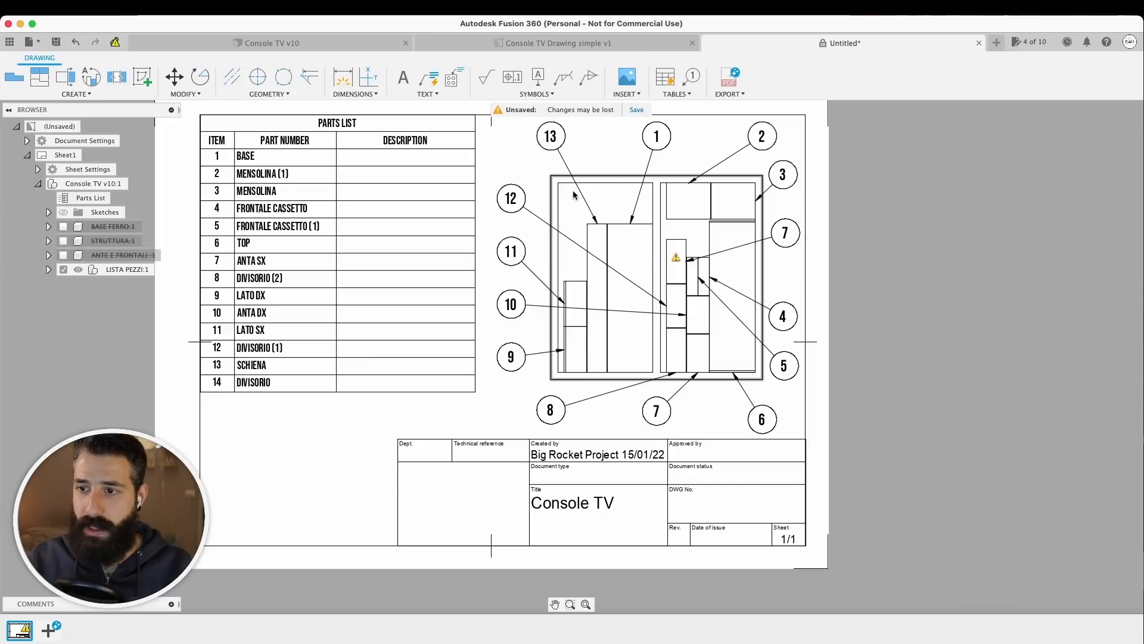
click(115, 43)
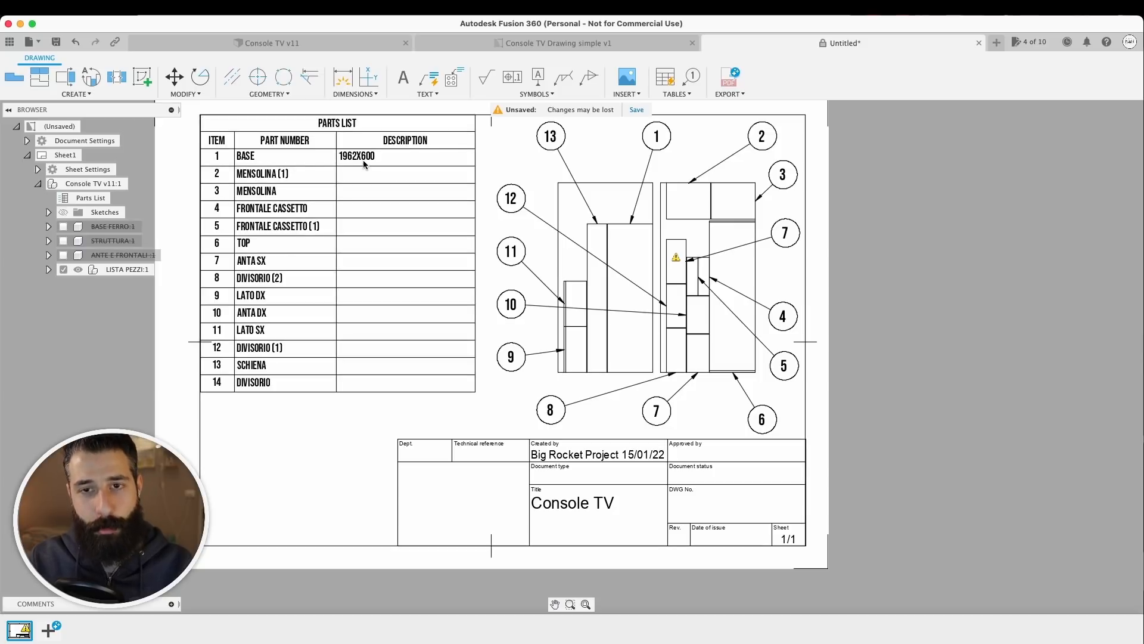
Step: Return to the Console TV design and set LATO DX's description to 600x300 in its properties
click(341, 42)
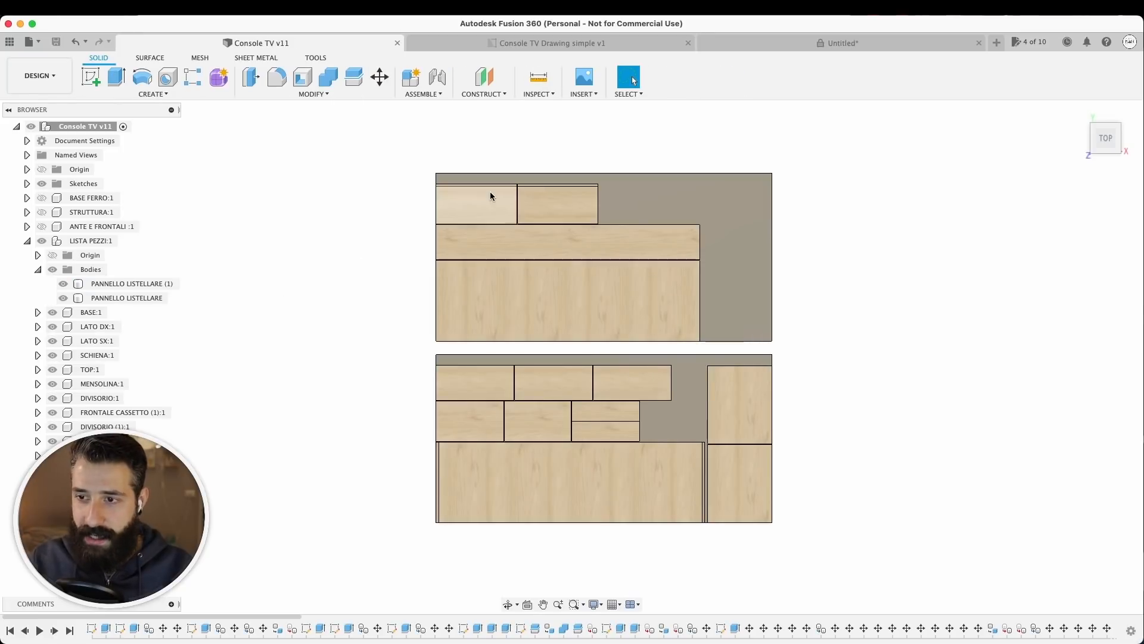
right_click(95, 326)
click(149, 171)
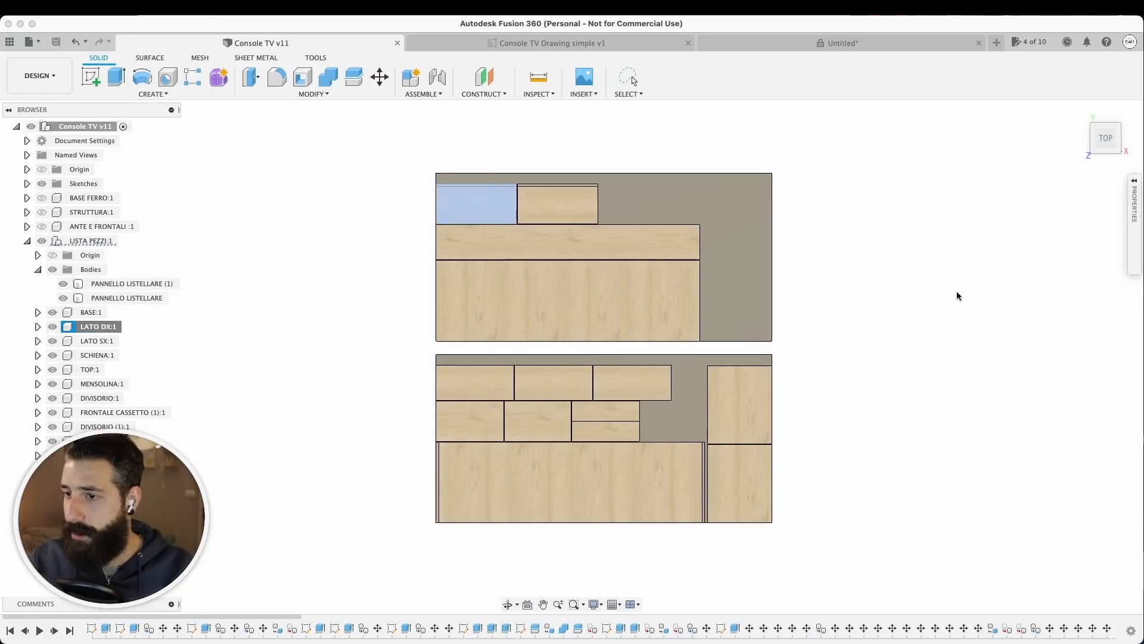
click(925, 497)
scroll(1054, 477, down, 3)
scroll(1055, 477, up, 3)
click(1043, 303)
text(600x300)
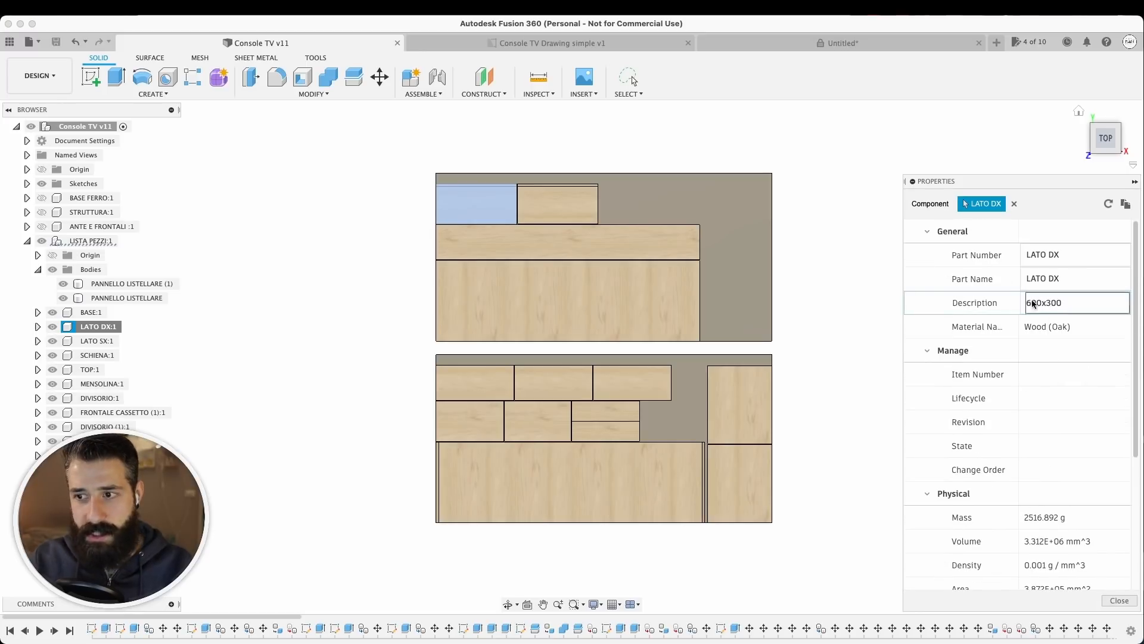
Step: Set LATO SX's description to 600x300 in its component properties
shift+click(94, 339)
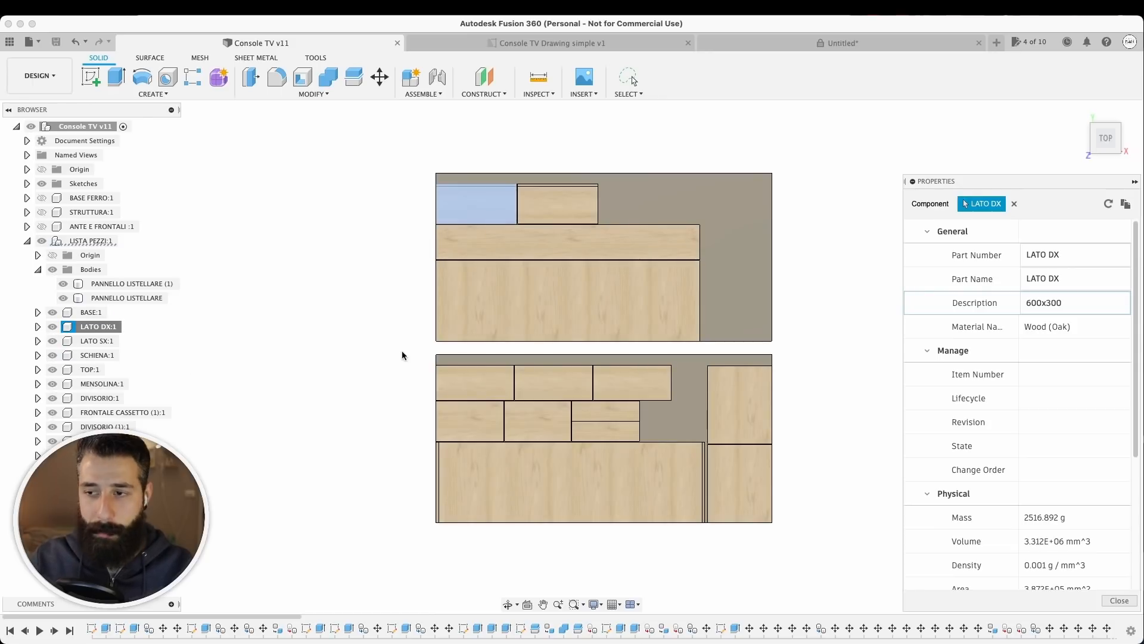
click(563, 207)
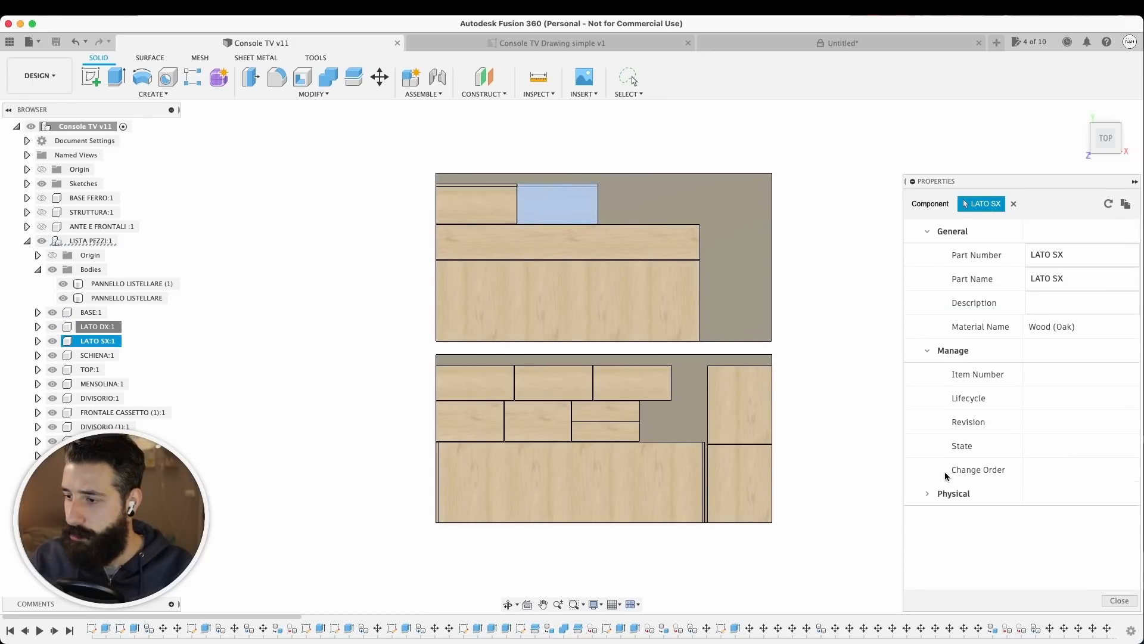
click(930, 494)
click(1055, 302)
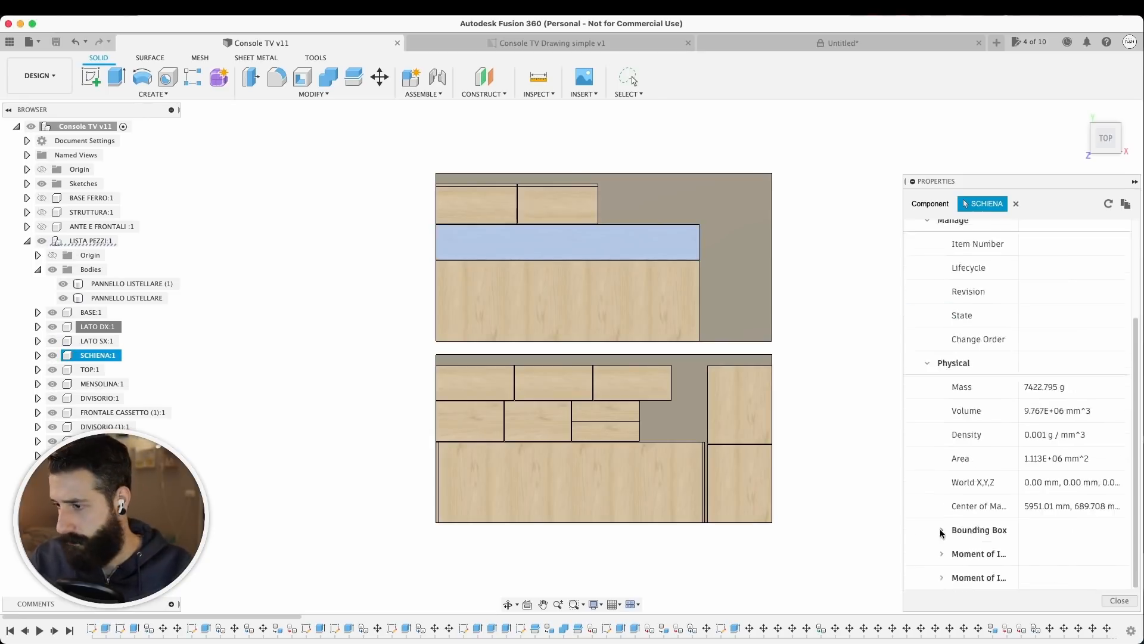
Step: Set descriptions: SCHIENA 1962x262, TOP 2000x600, MENSOLINA 476,25x581, MENSOLINA (1) 476,25x571, DIVISORIO panels 581x262, FRONTALE CASSETTO panels 505x150, ANTA SX 504,75x300, ANTA DX 495,25x300
text(476,25x5)
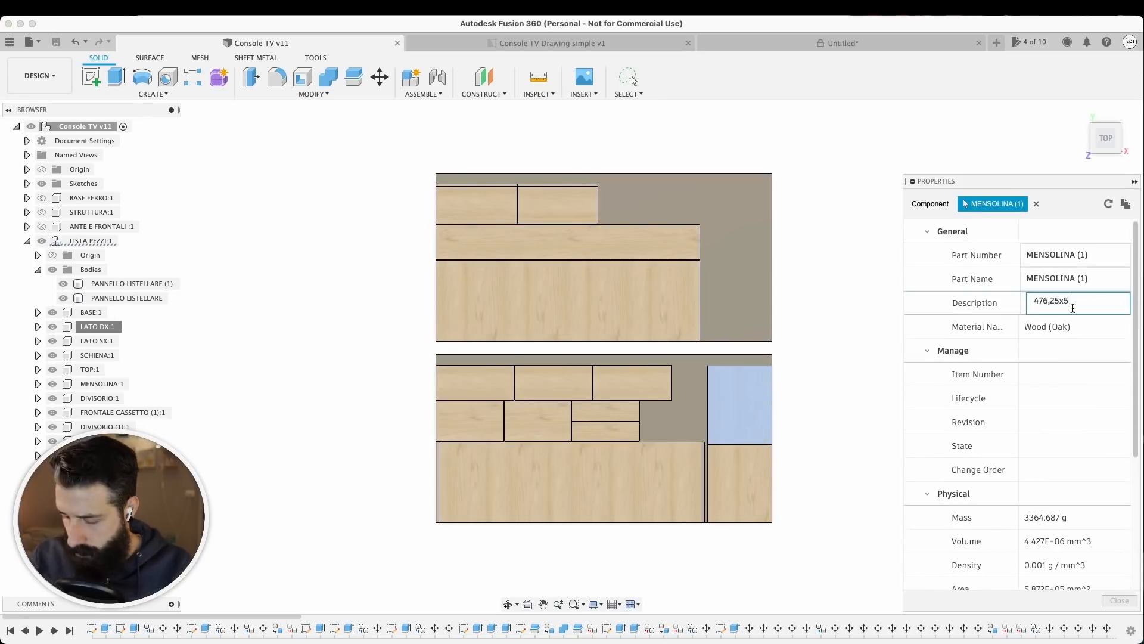
scroll(1073, 308, down, 5)
click(739, 482)
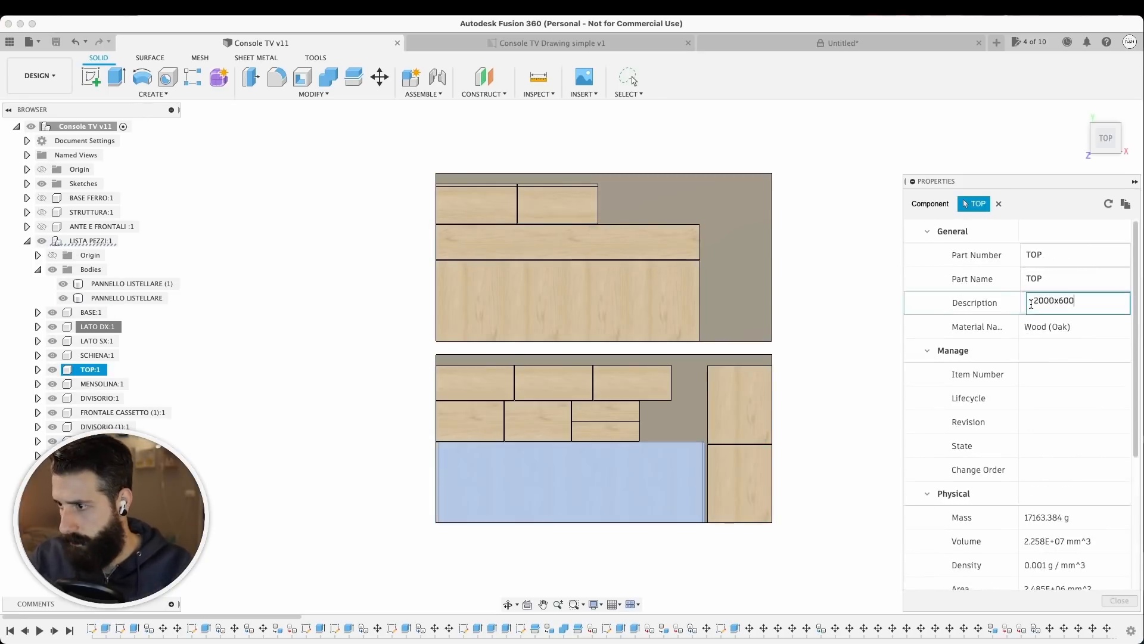
Step: Check the descriptions of the divider, door, base, back and side panels one by one, and close the properties
click(631, 383)
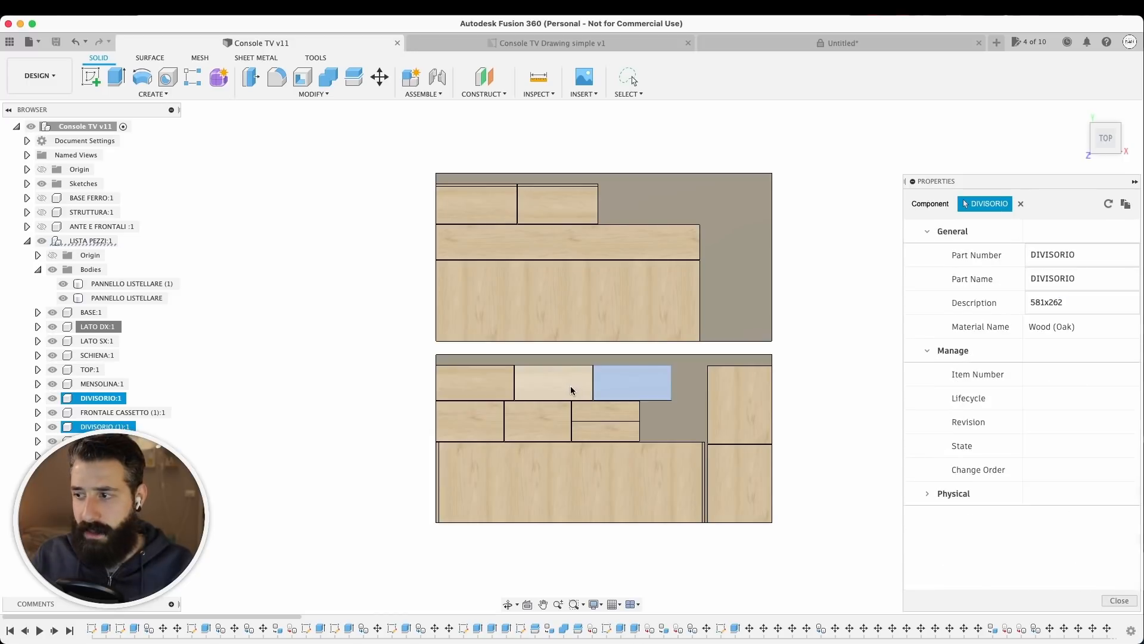
click(575, 388)
click(536, 420)
click(482, 429)
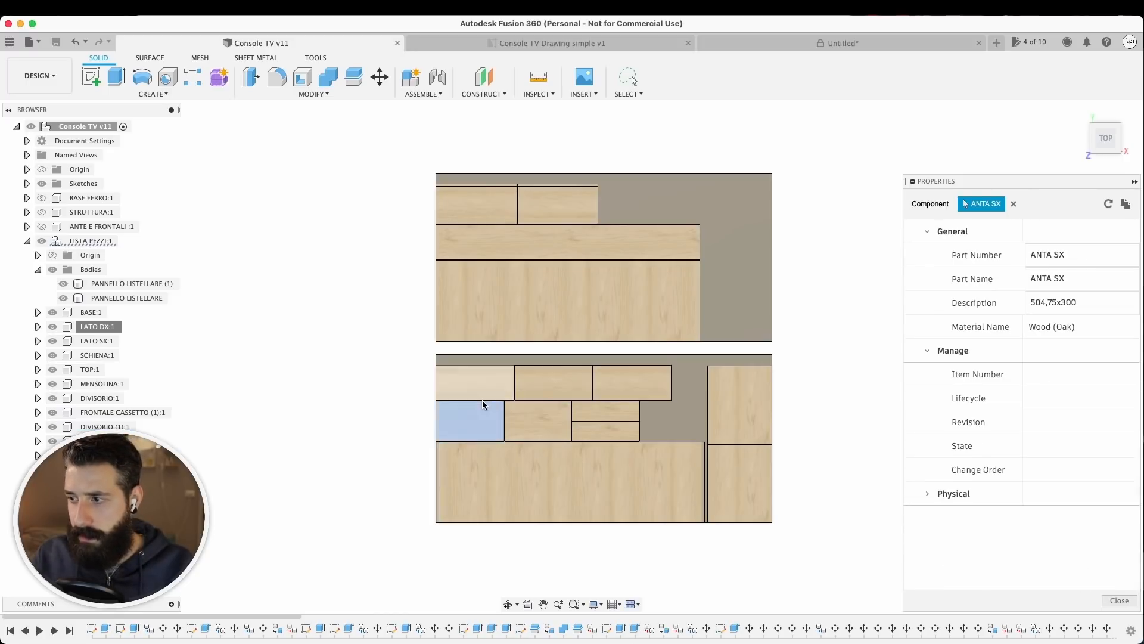
click(483, 384)
click(508, 273)
click(542, 237)
click(487, 209)
click(781, 237)
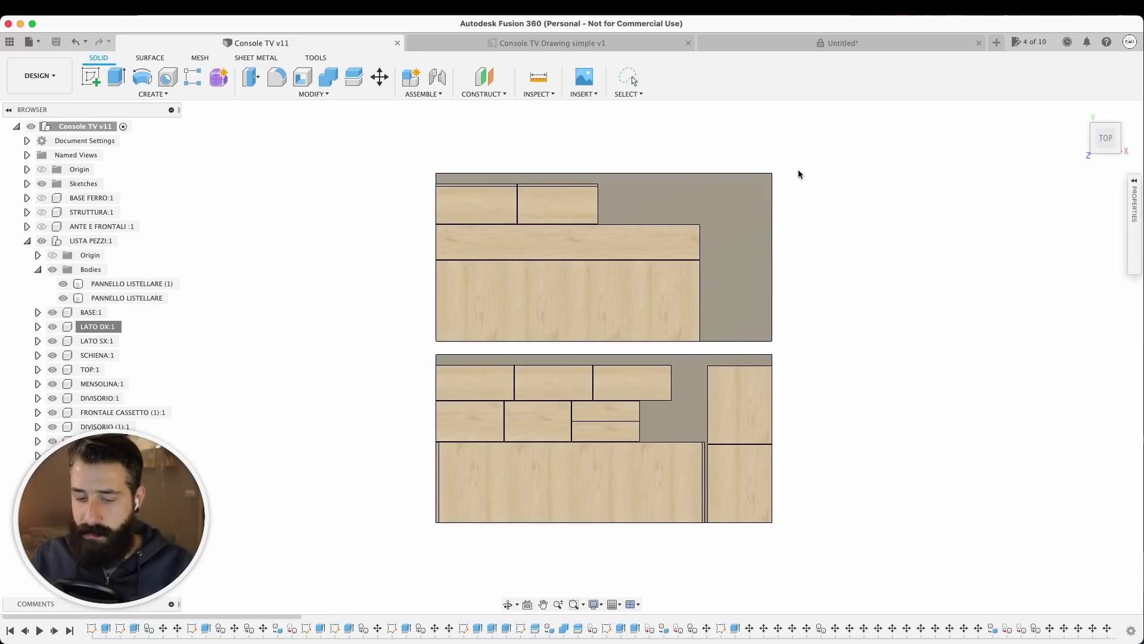
Step: Save the design and update the untitled drawing's reference to fill the parts list with the remaining panel descriptions
click(824, 42)
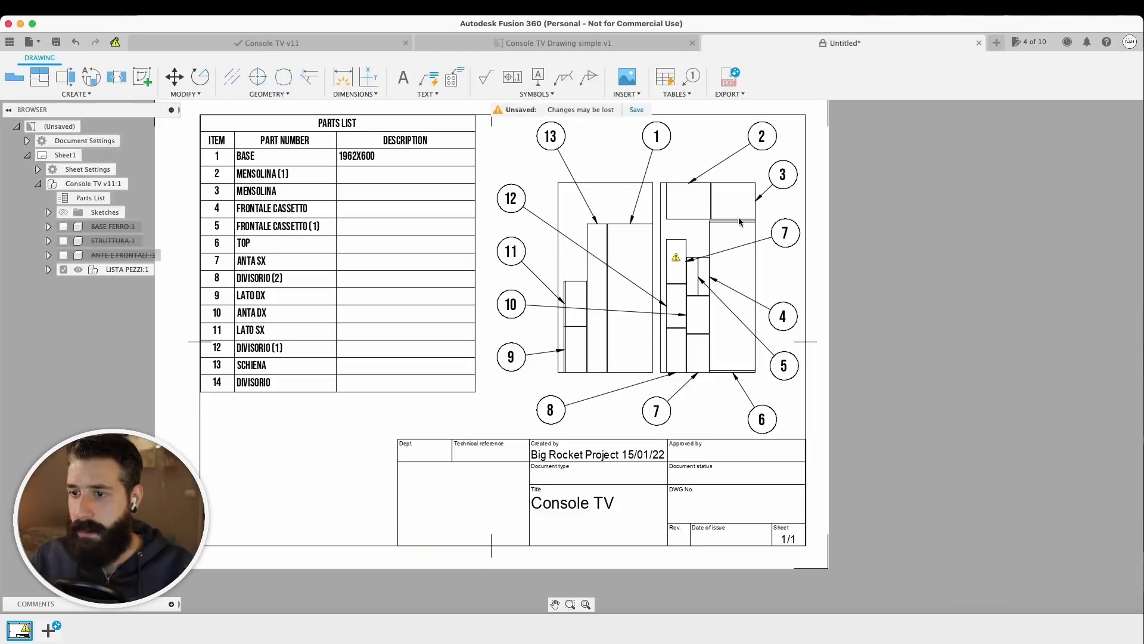
click(117, 44)
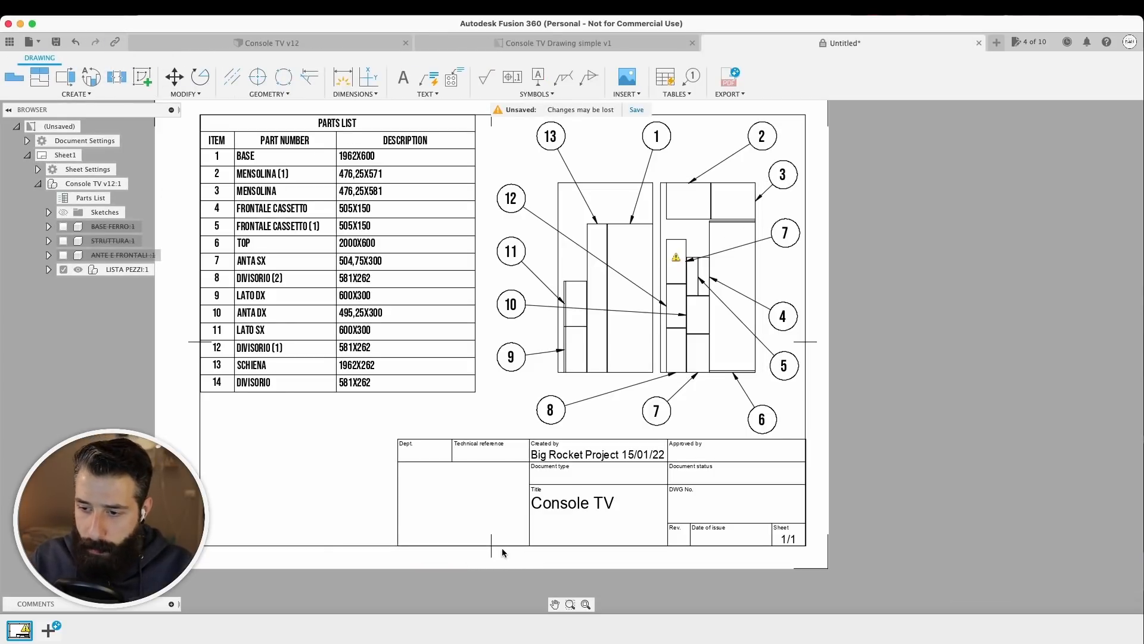
Step: Examine the completed drawing sheet and the export formats available for it
middle_drag(316, 444, 378, 464)
scroll(480, 353, down, 1)
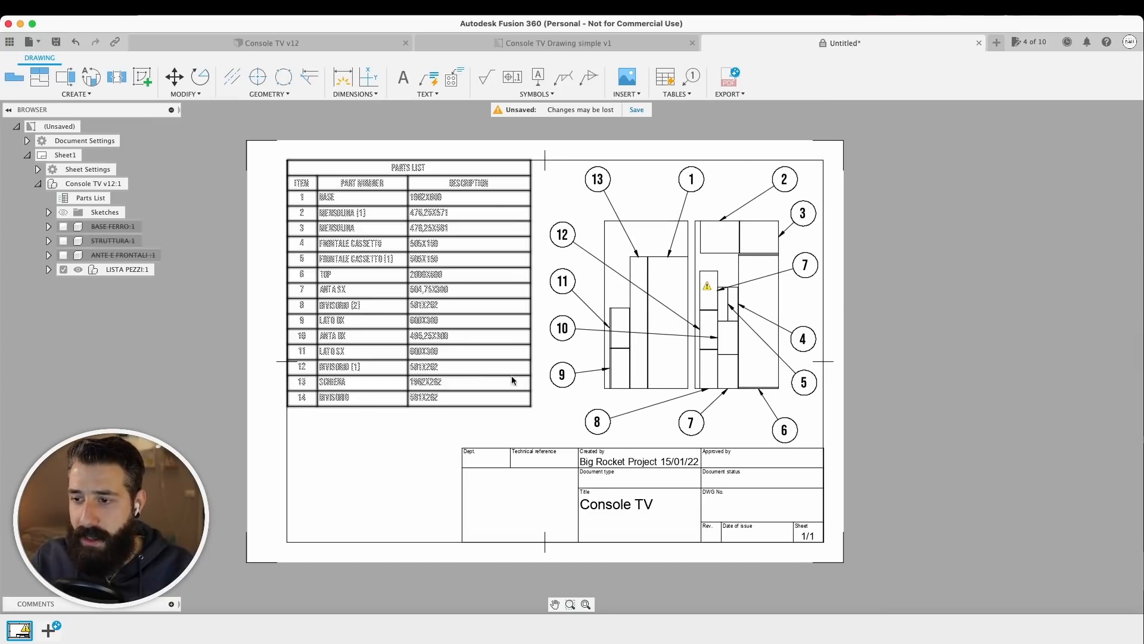
scroll(437, 381, down, 1)
scroll(435, 380, up, 1)
middle_drag(435, 381, 369, 387)
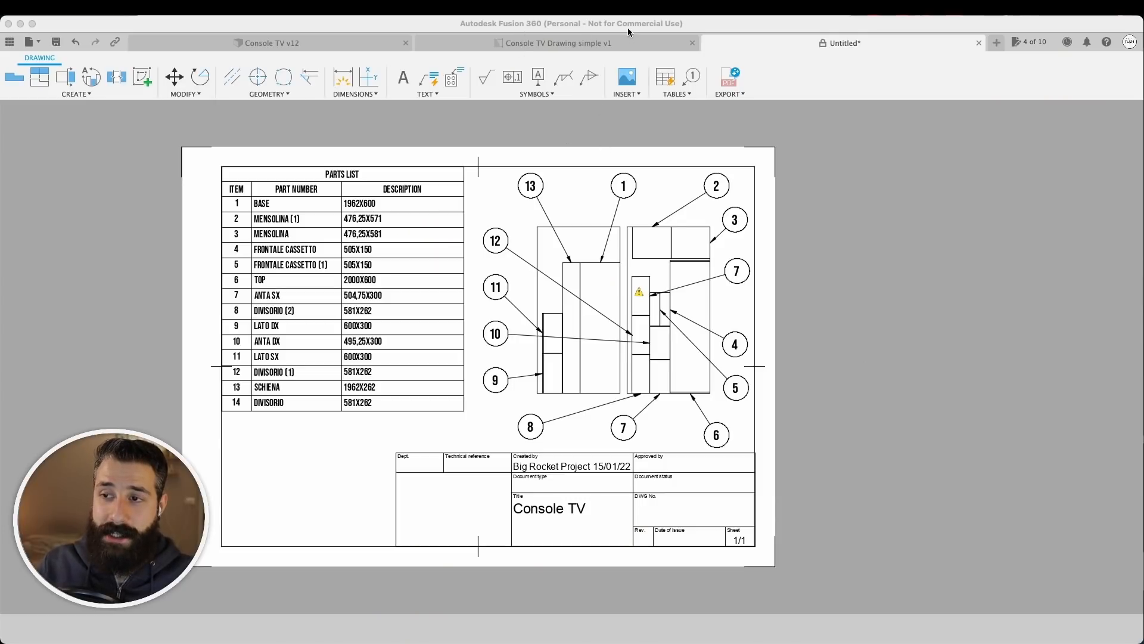
middle_drag(851, 156, 901, 155)
click(239, 560)
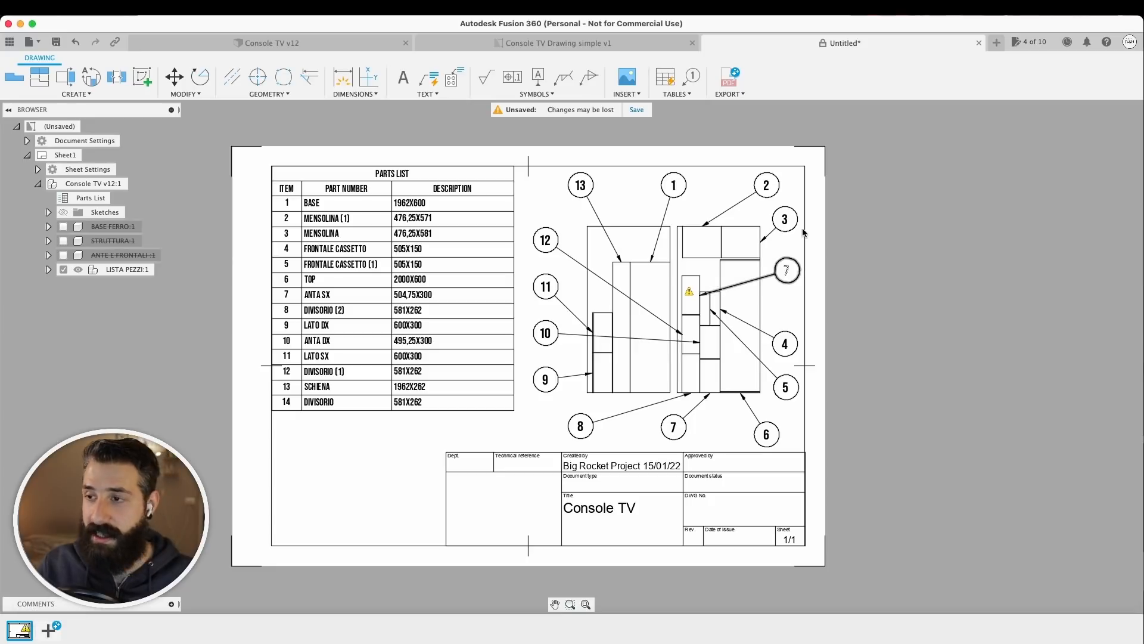
click(730, 93)
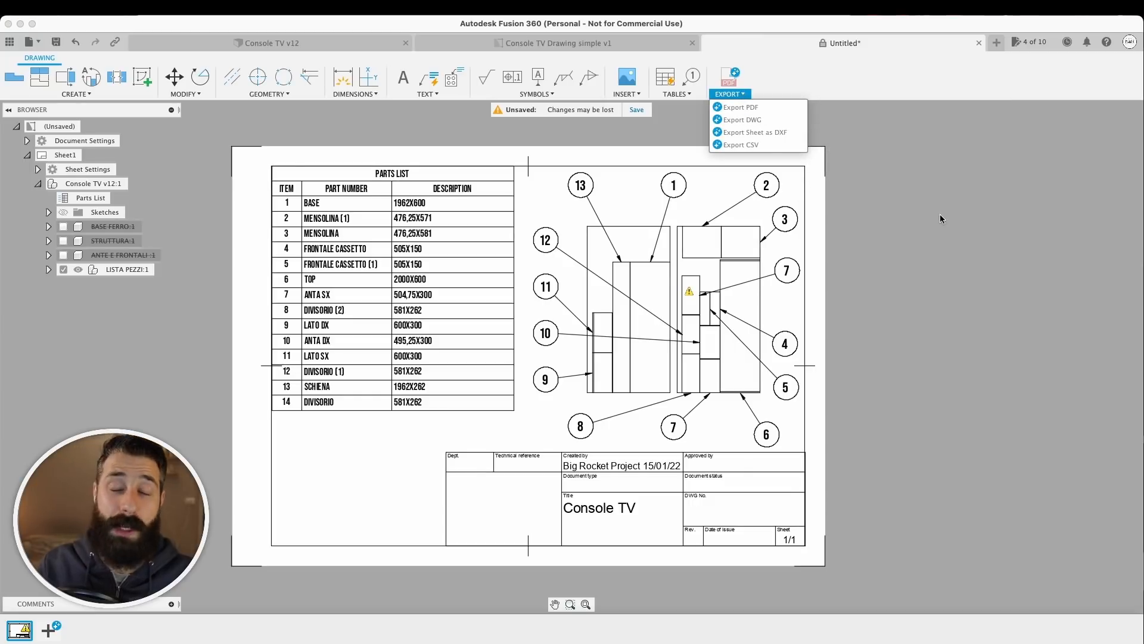
click(951, 260)
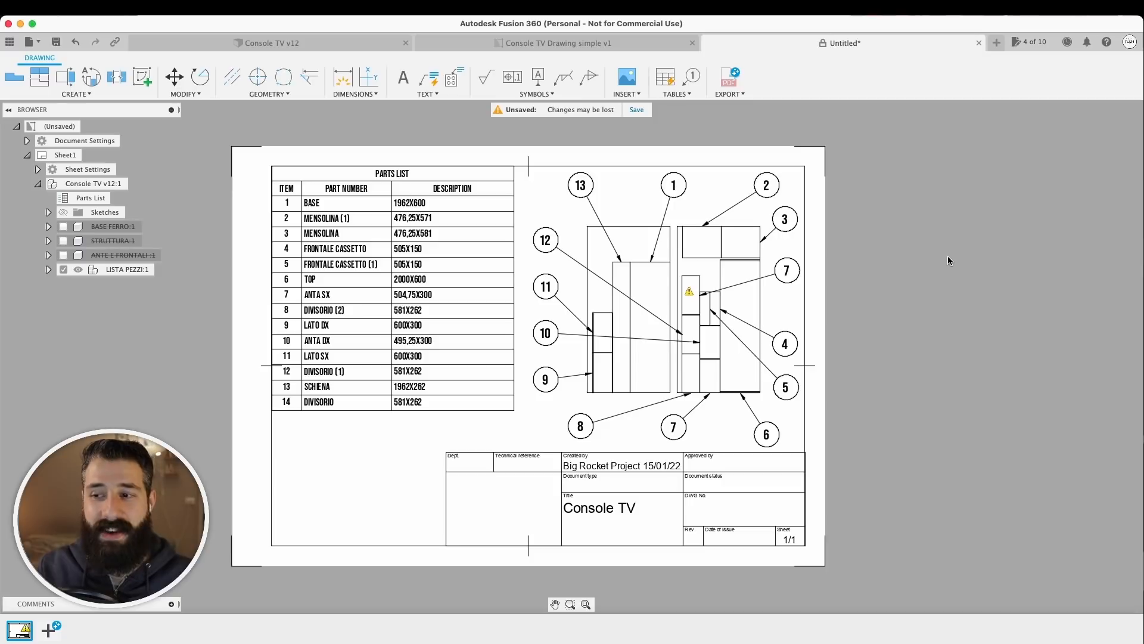